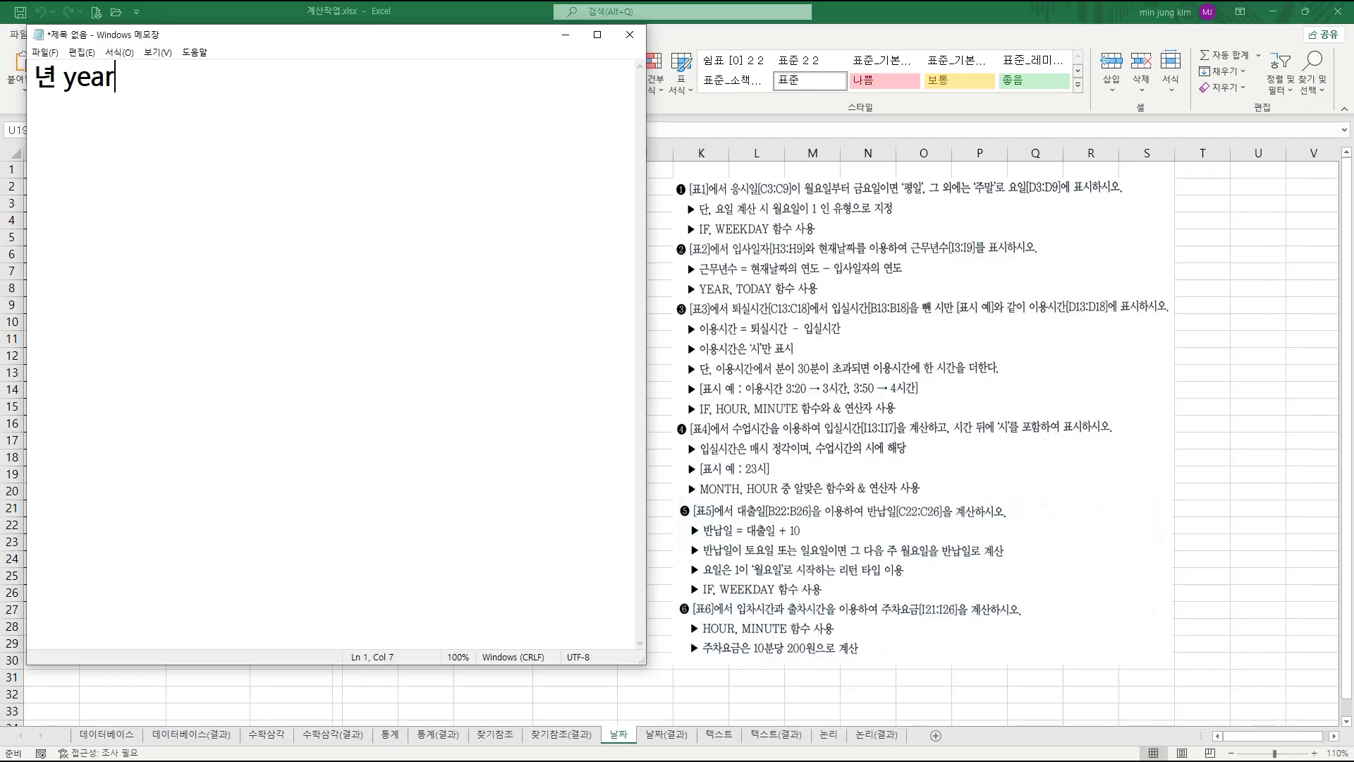
- Add the lines "월 month" and "일 day" below the year line of the function notes
text(월 monthe)
key(Return)
key(BackSpace)
key(Return)
text(일 ㅇ)
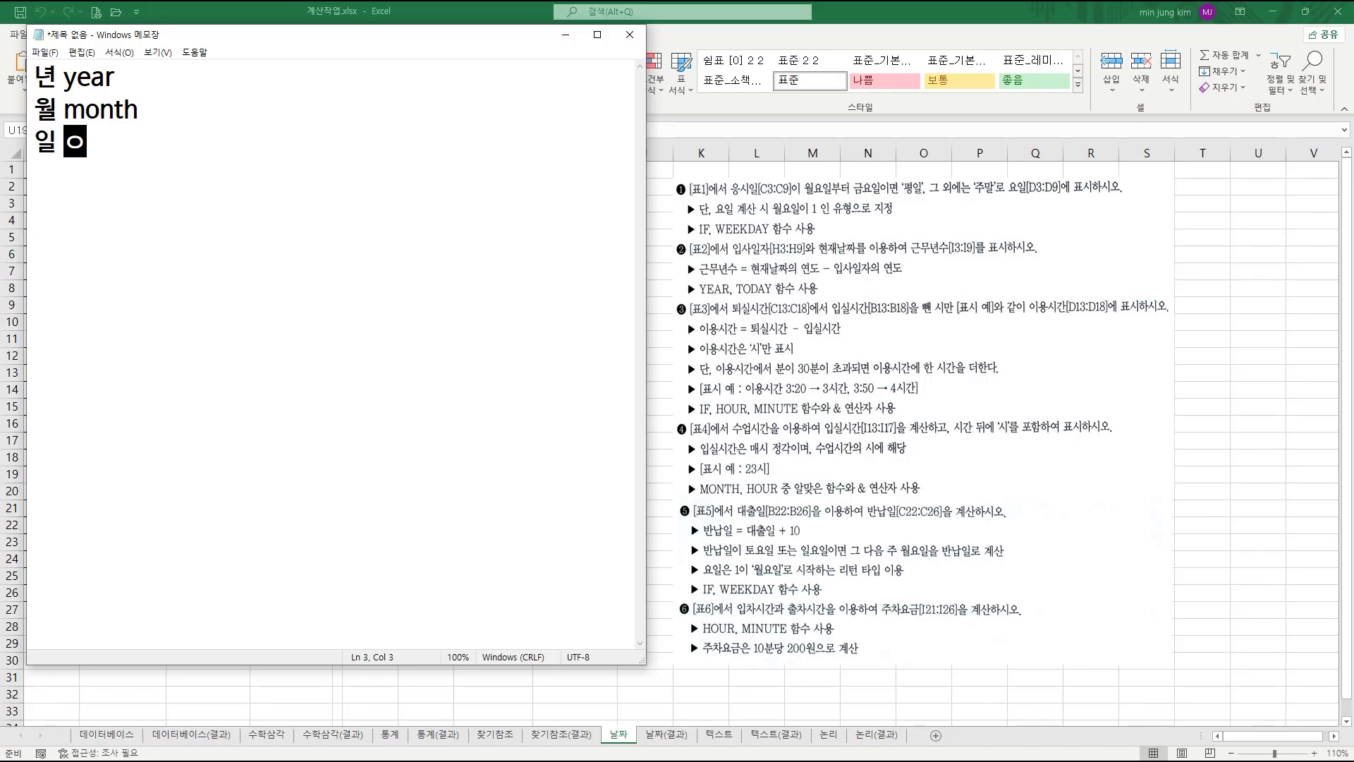
key(BackSpace)
text(day )
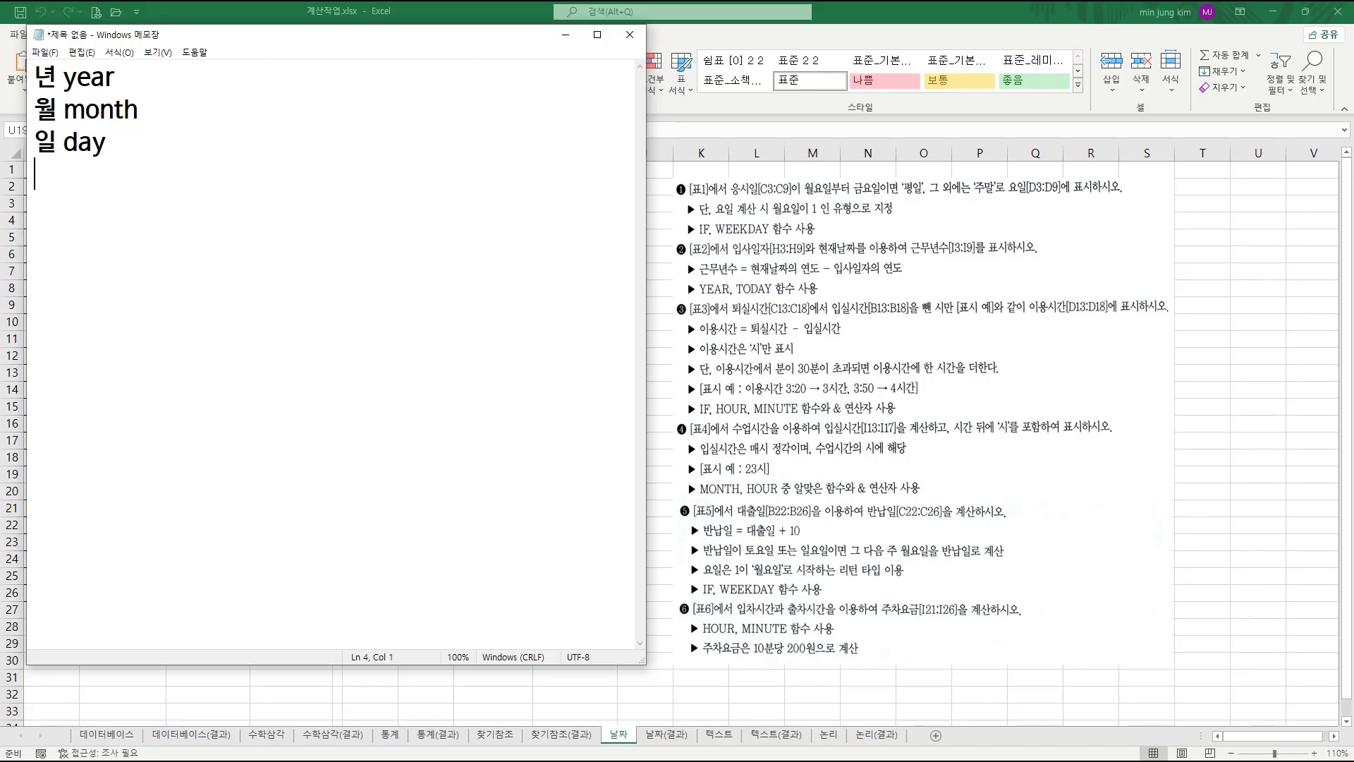
- Add three lines for the time functions to the notes: "시 hour", "분 minute" and "초 second"
text(시 hour)
key(Return)
text(분 m)
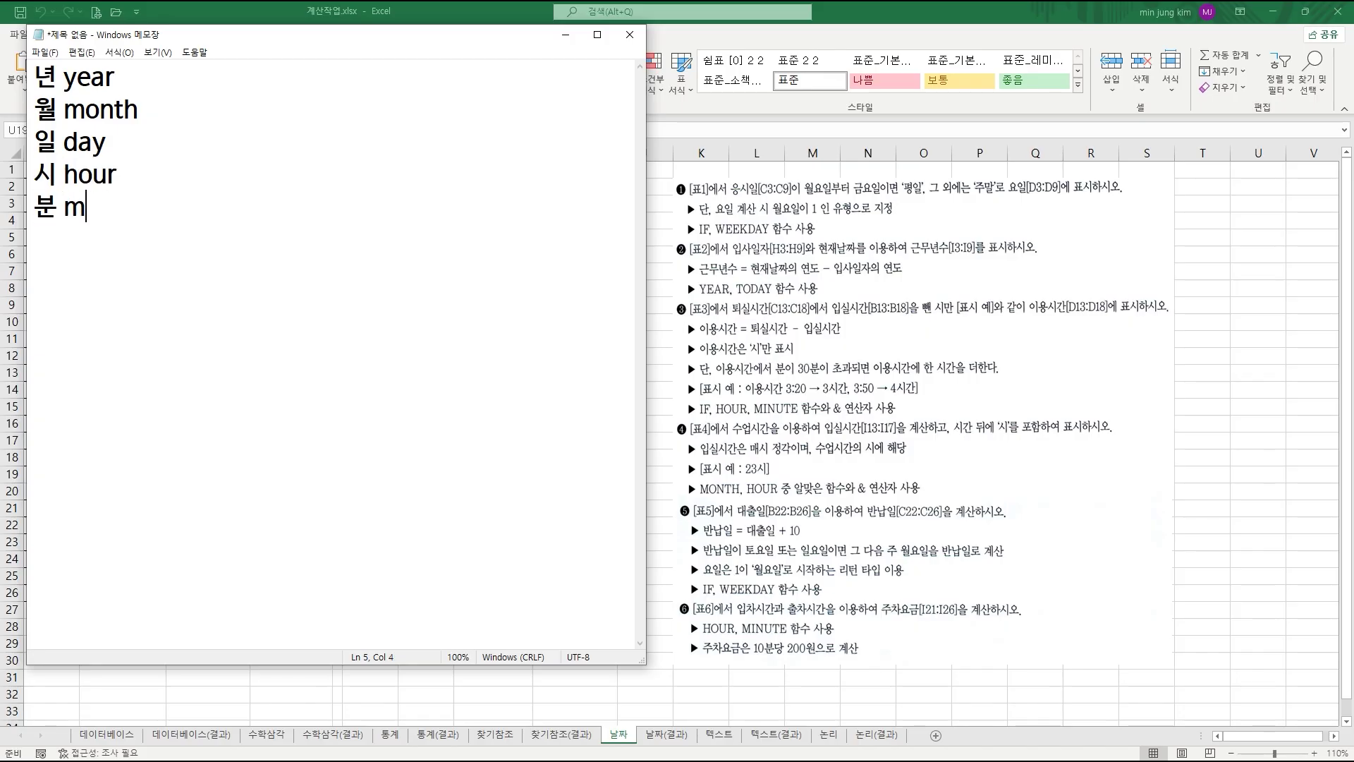
text(inute)
key(Return)
text(초 sec)
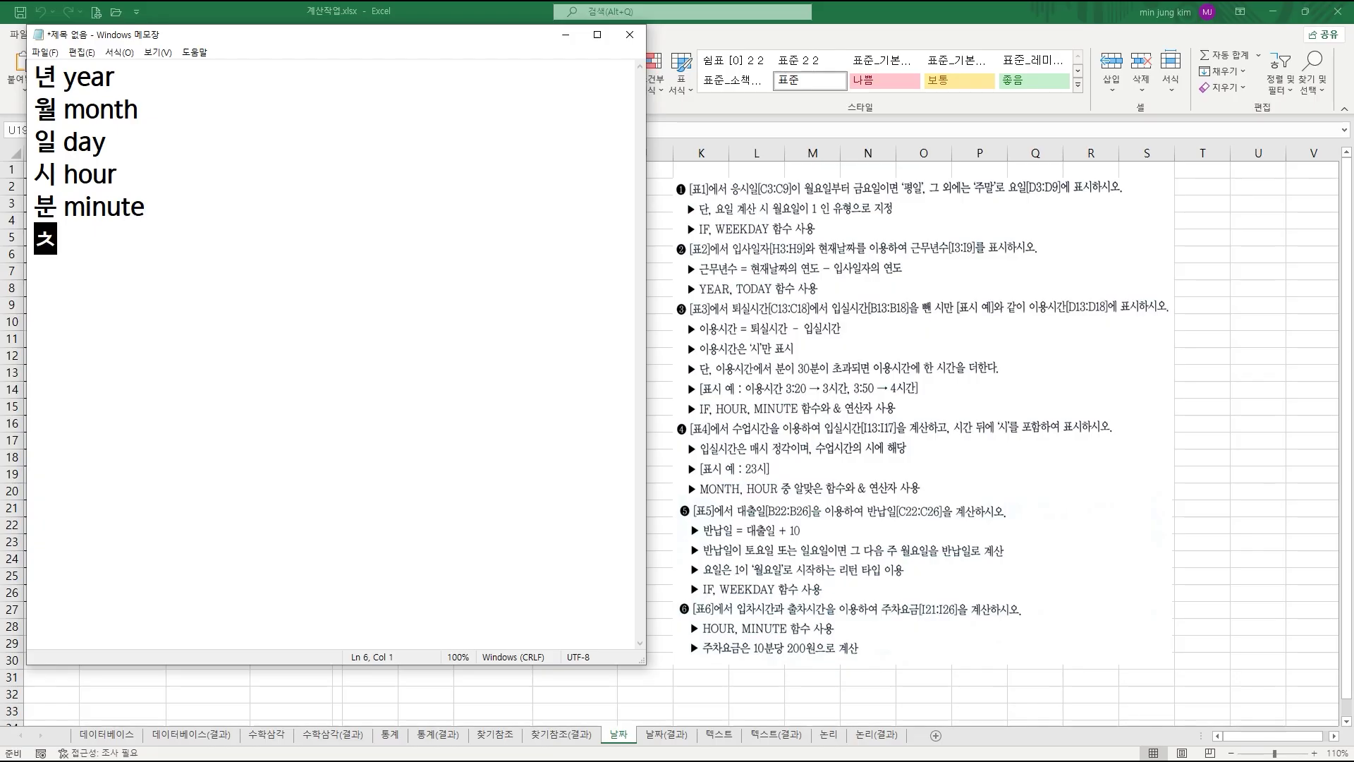
text(ond )
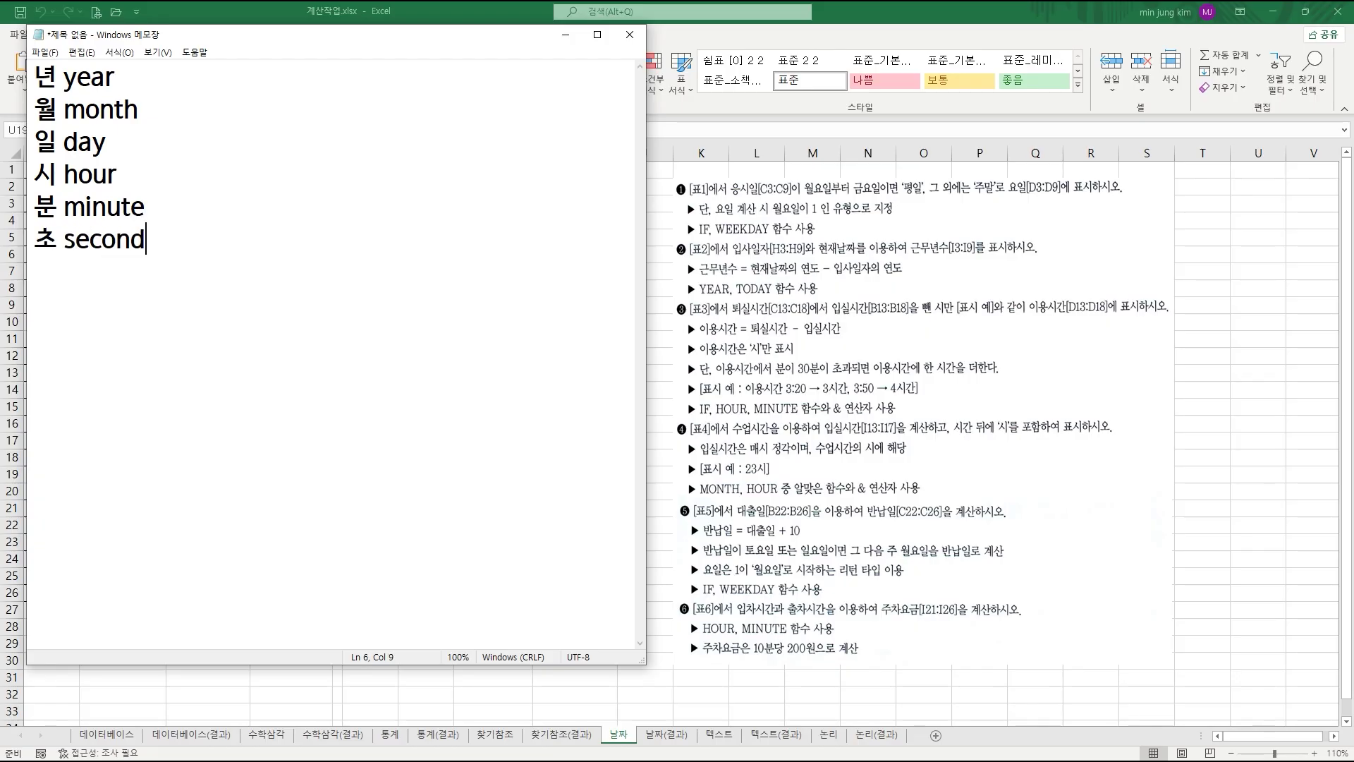
- Add the lines "오늘날짜 today" and "현재시간 now", and begin a new line with "날짜를"
text(오늘날짜 )
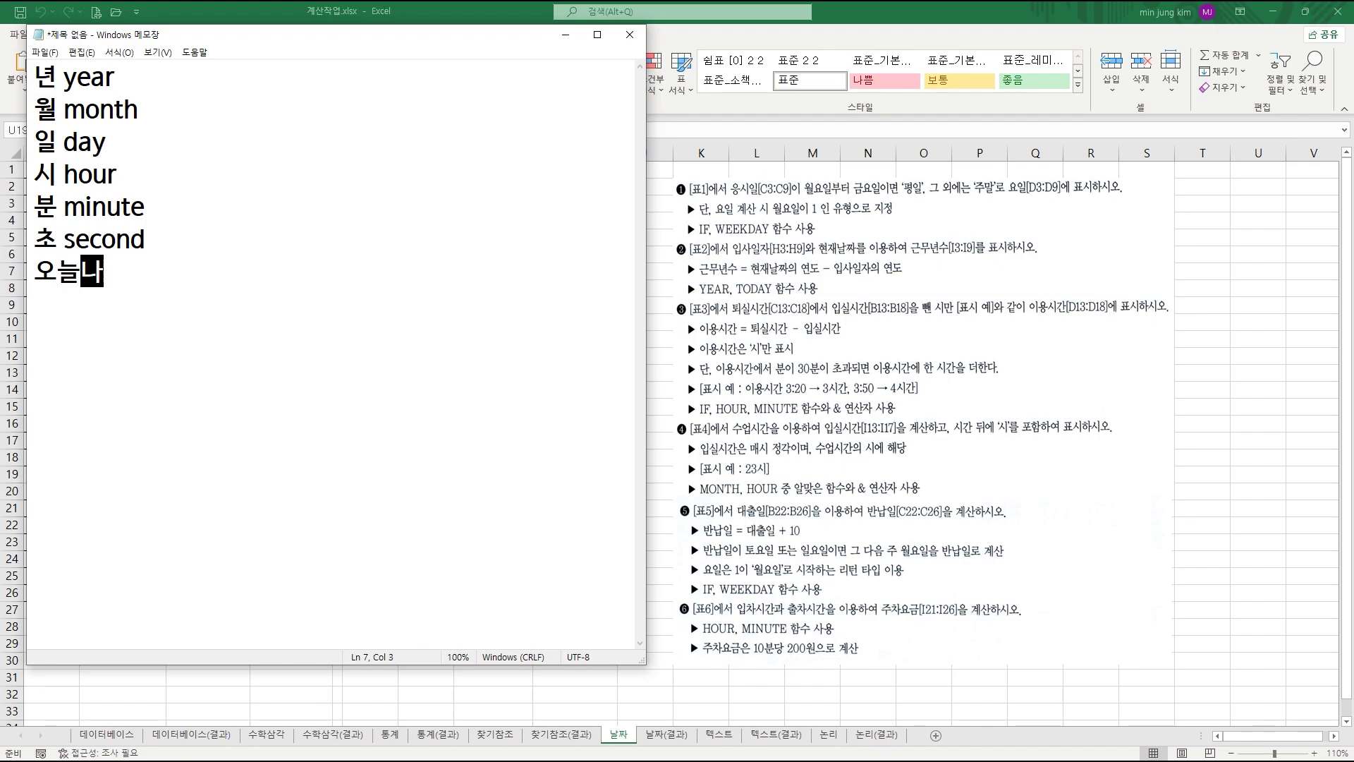
text(today)
key(Return)
text(현재시간 )
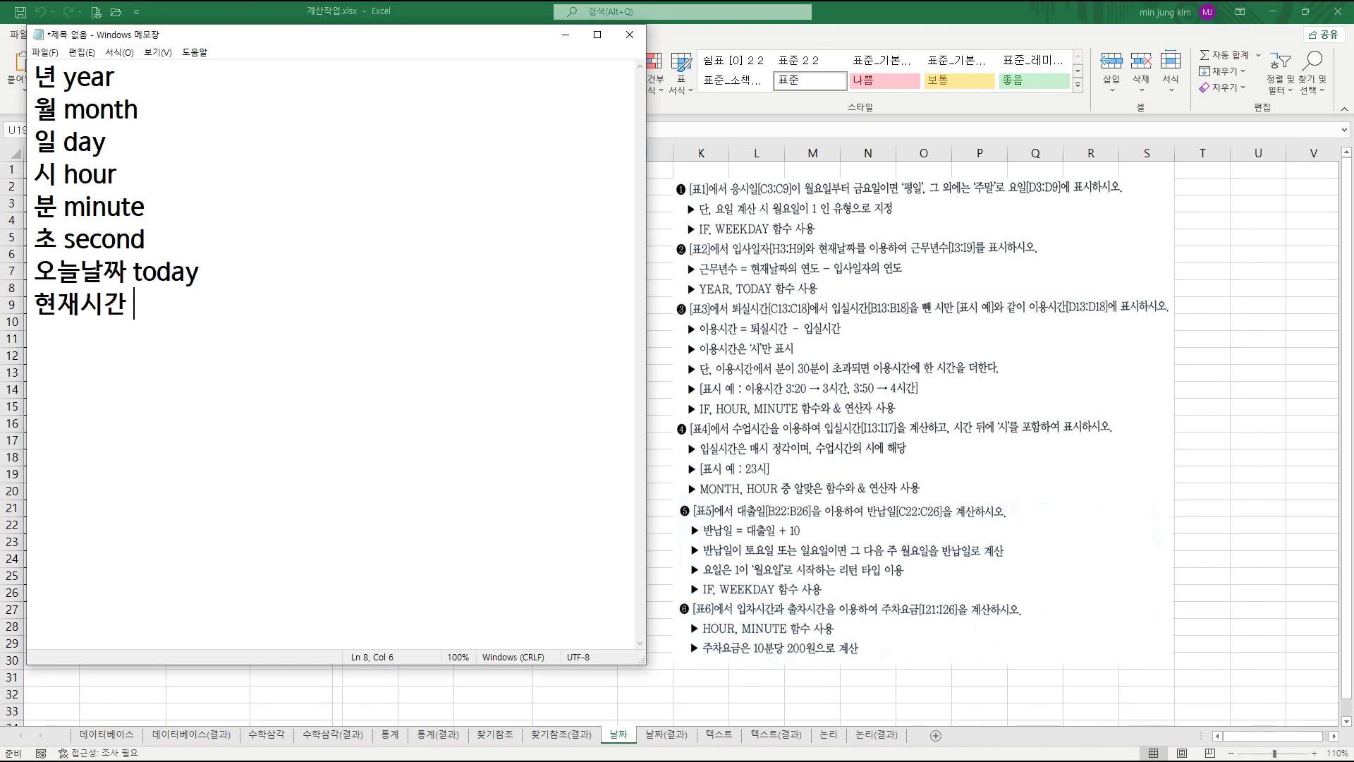
text(now날ㅉㅏ를 )
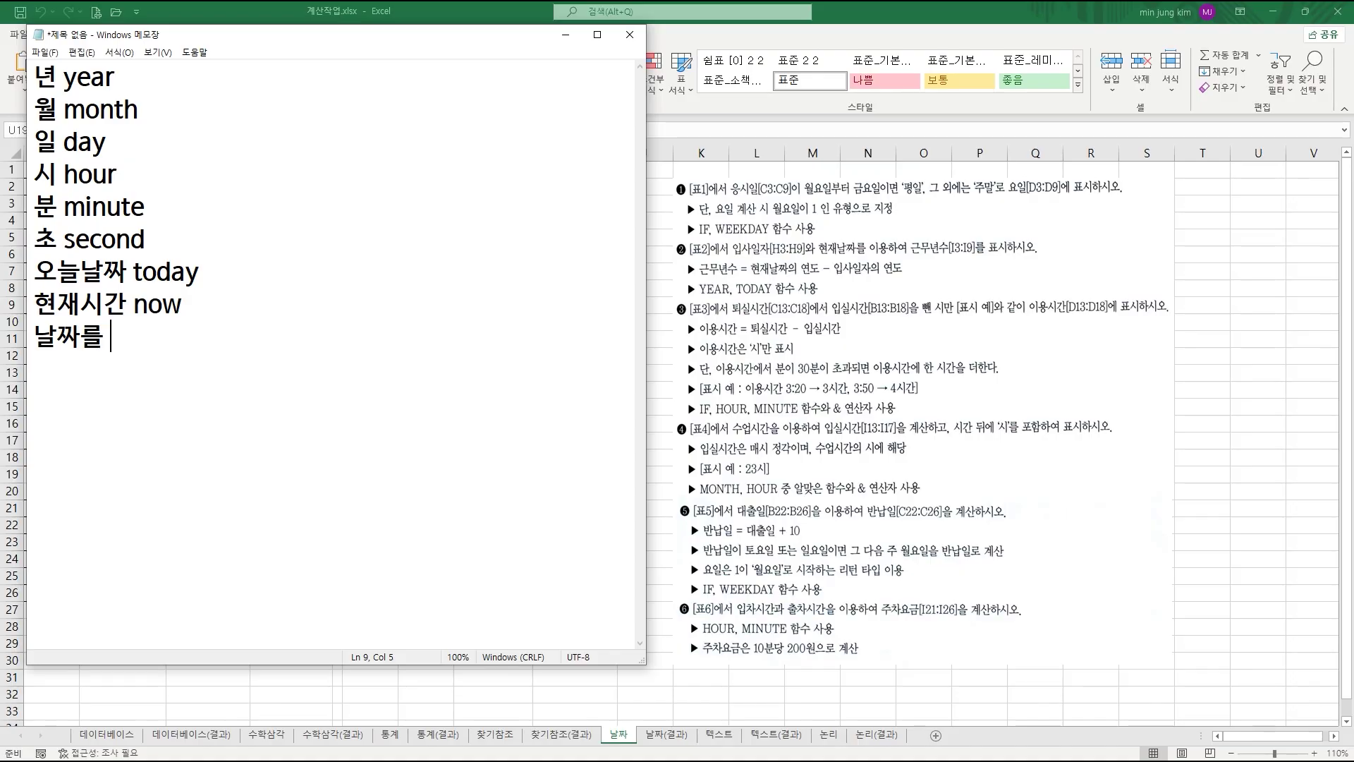
- Complete the line "날짜를 년월일의 형태로 구하는 date" and add "시간을 시분초의 형태로 구하는 time" below it
text(년월일의 형ㅌ)
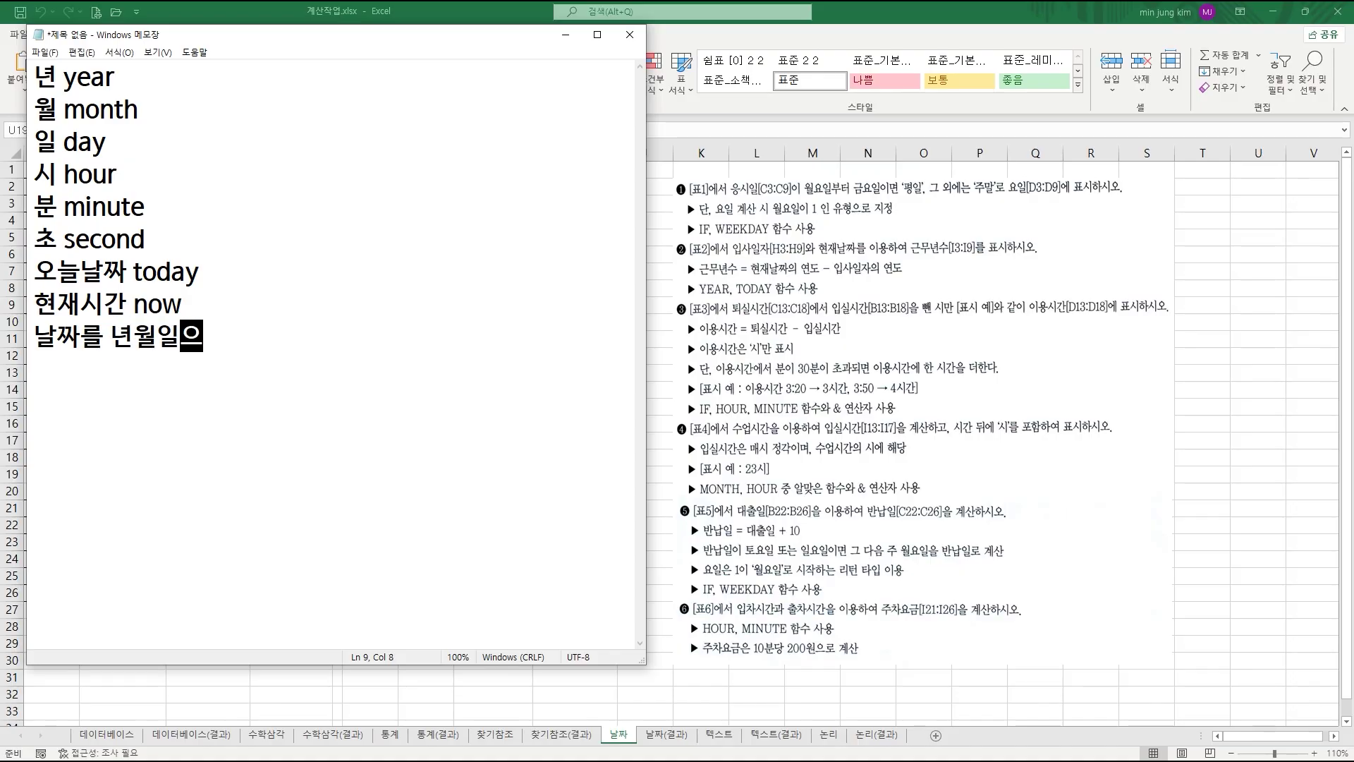
text(ㅐ로 구하는 d)
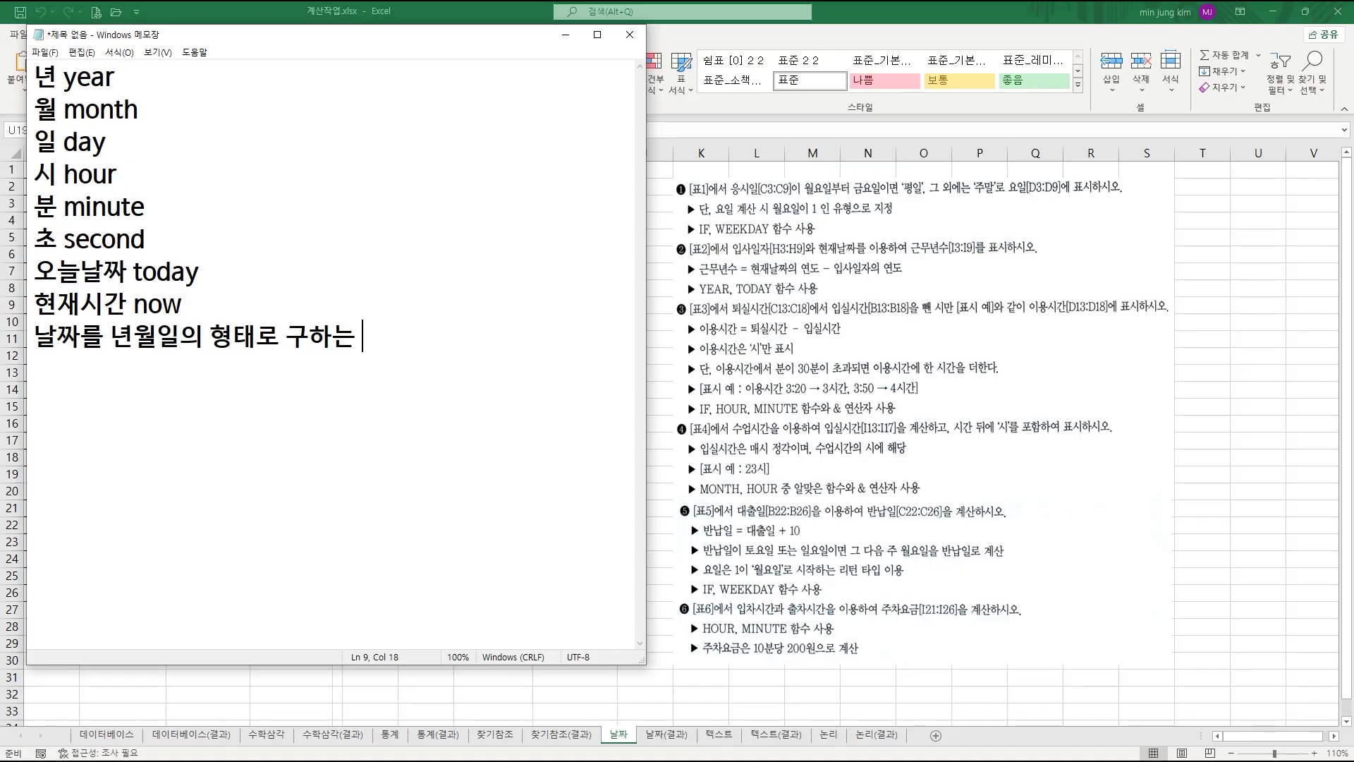
text(ate)
key(Return)
text(시간을 시분)
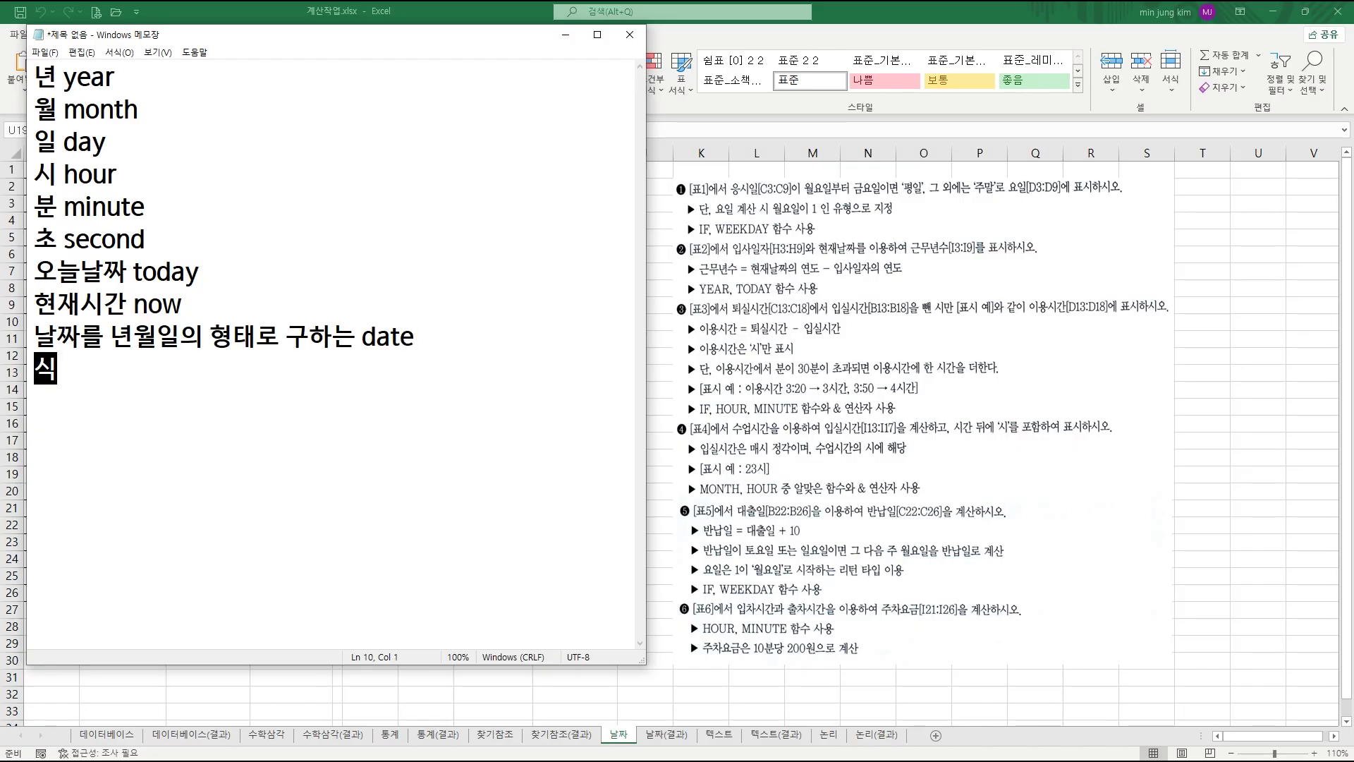
text(초의 형태로 구하는 )
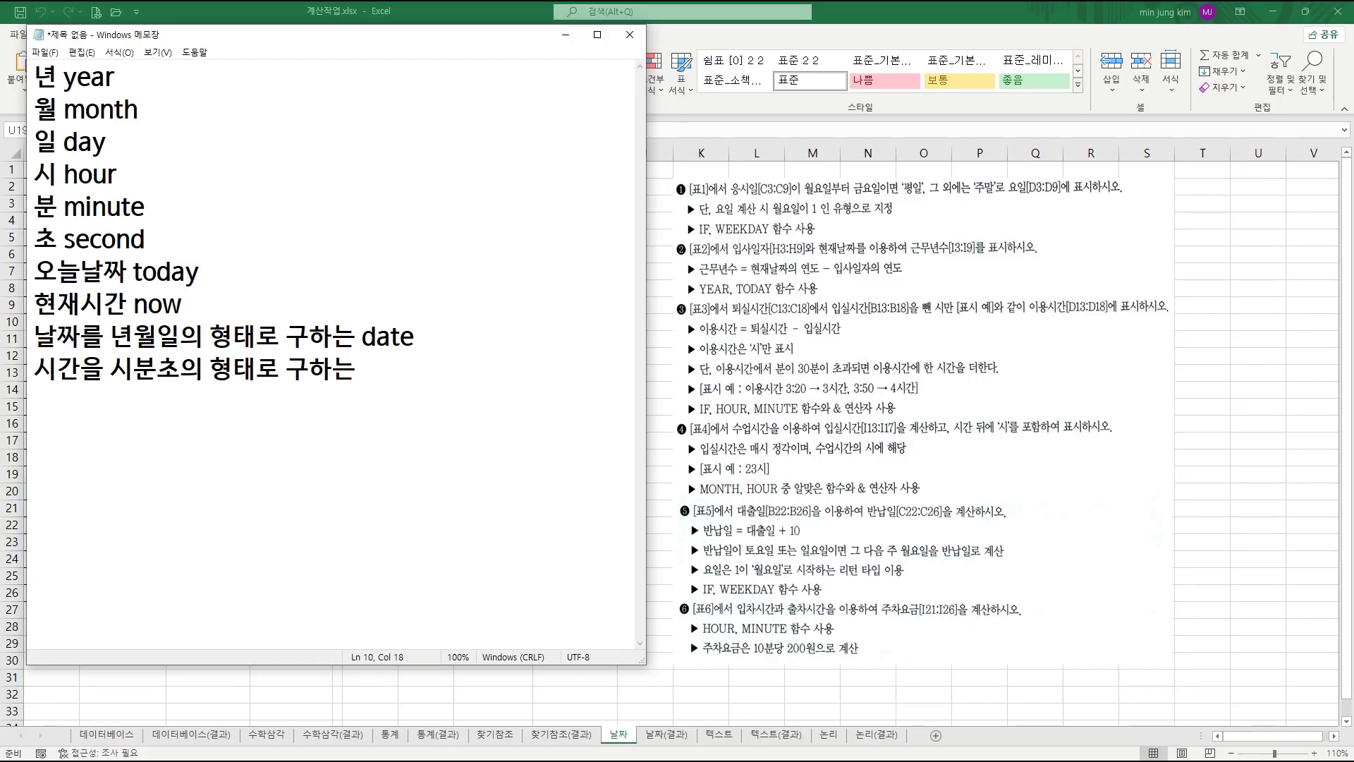
text(time)
key(Return)
- Add the weekday function's description line "요일을 일련번호로 구하는 weekday" to the notes
text(요일ㅇ)
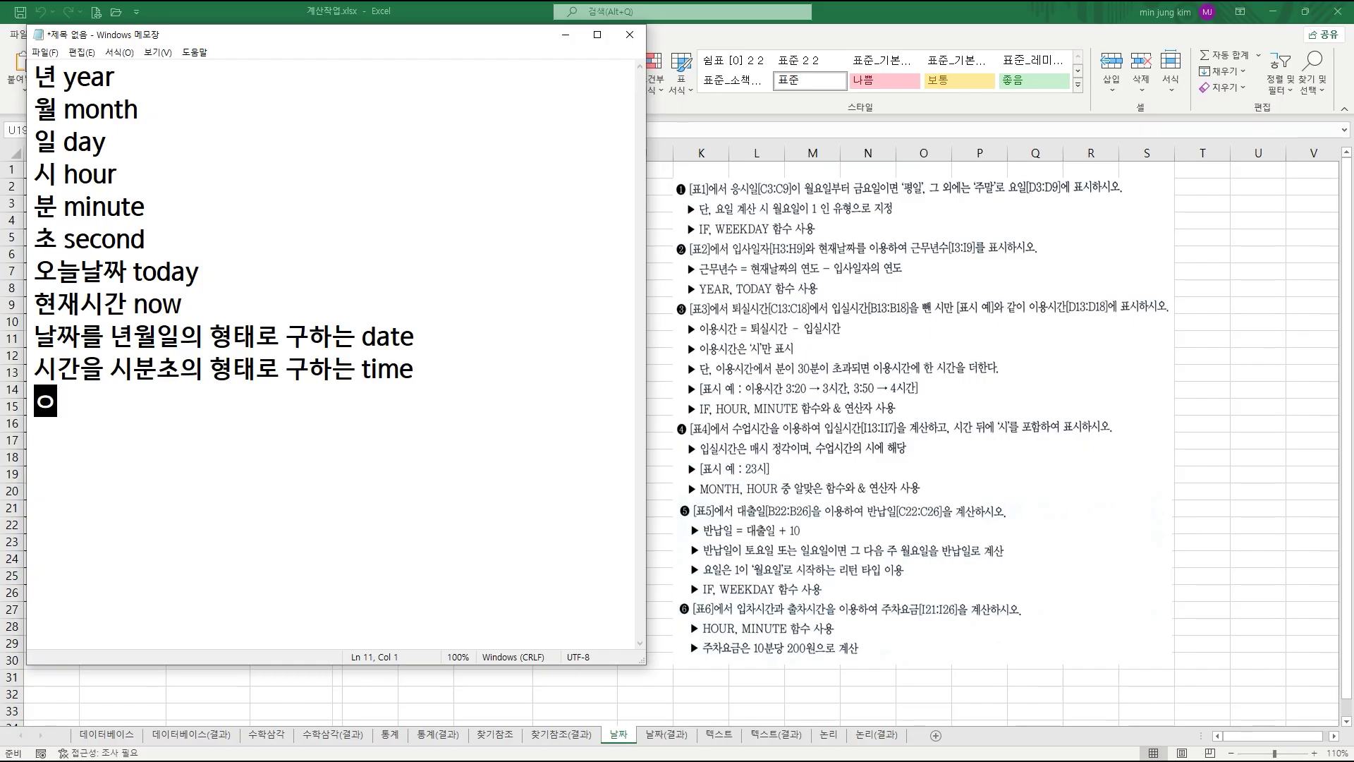
text(을 )
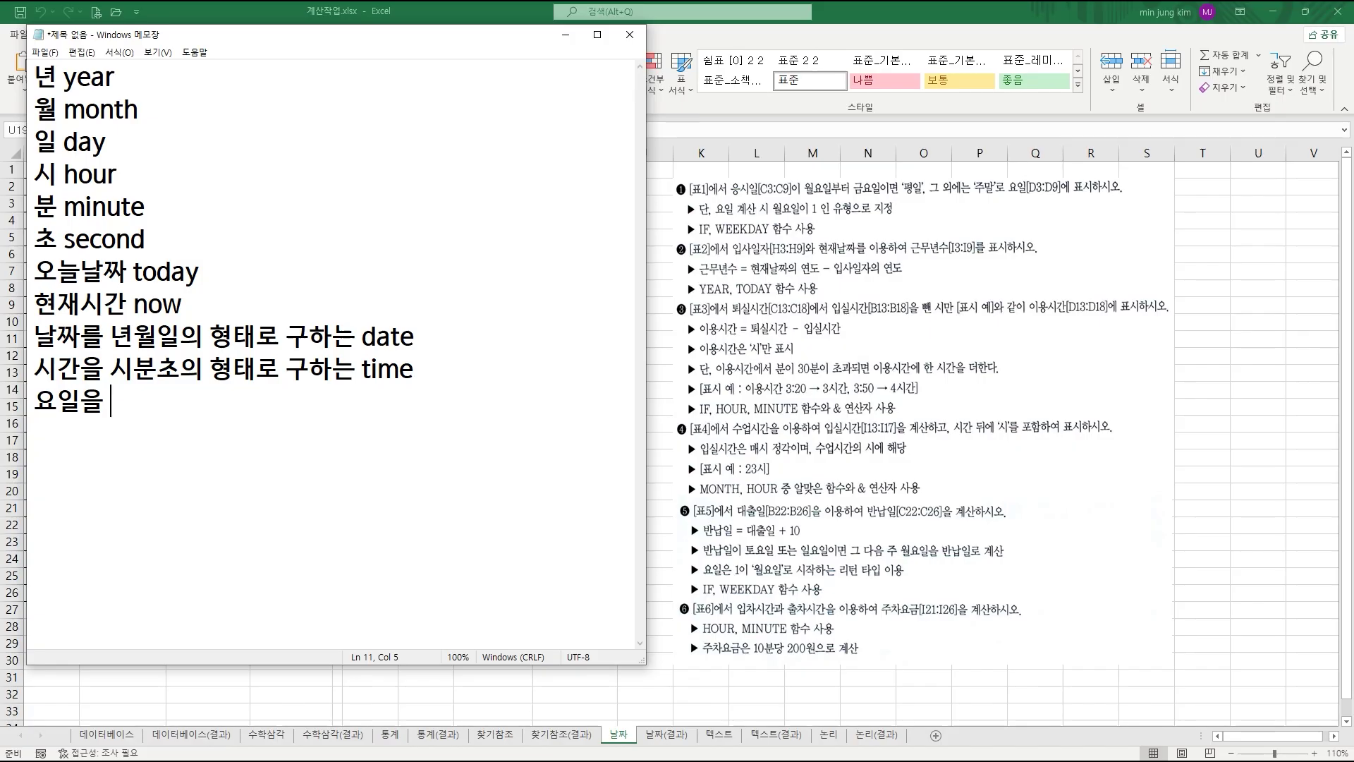
text(일련번호)
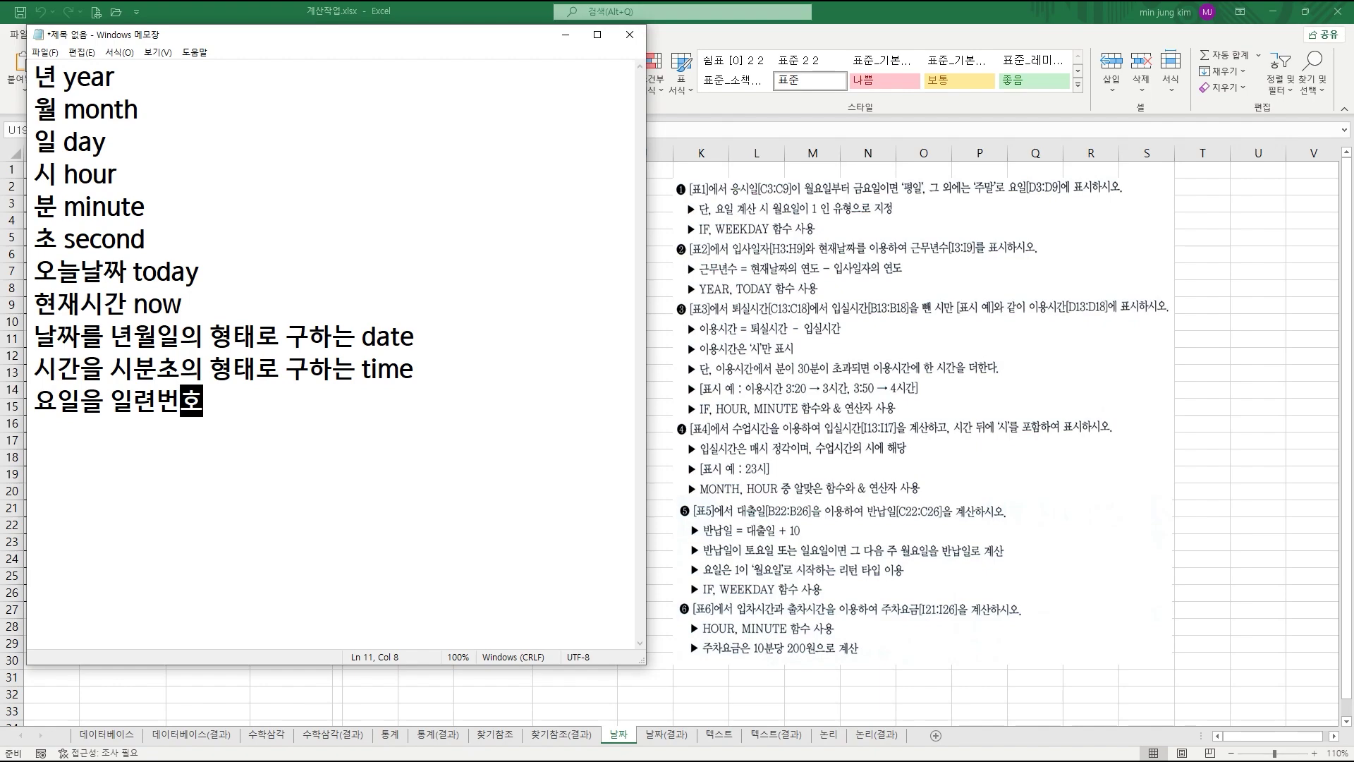
text(로 구하는 )
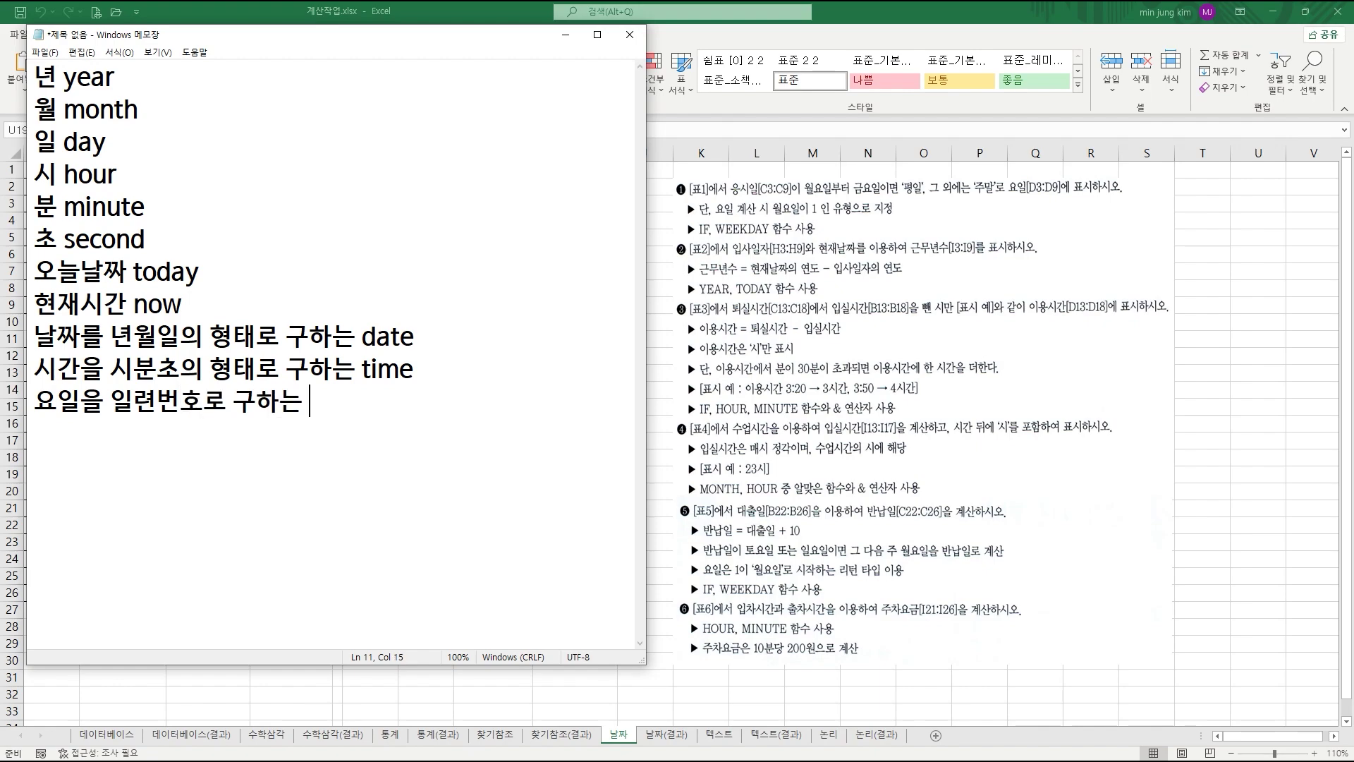
text(weekday)
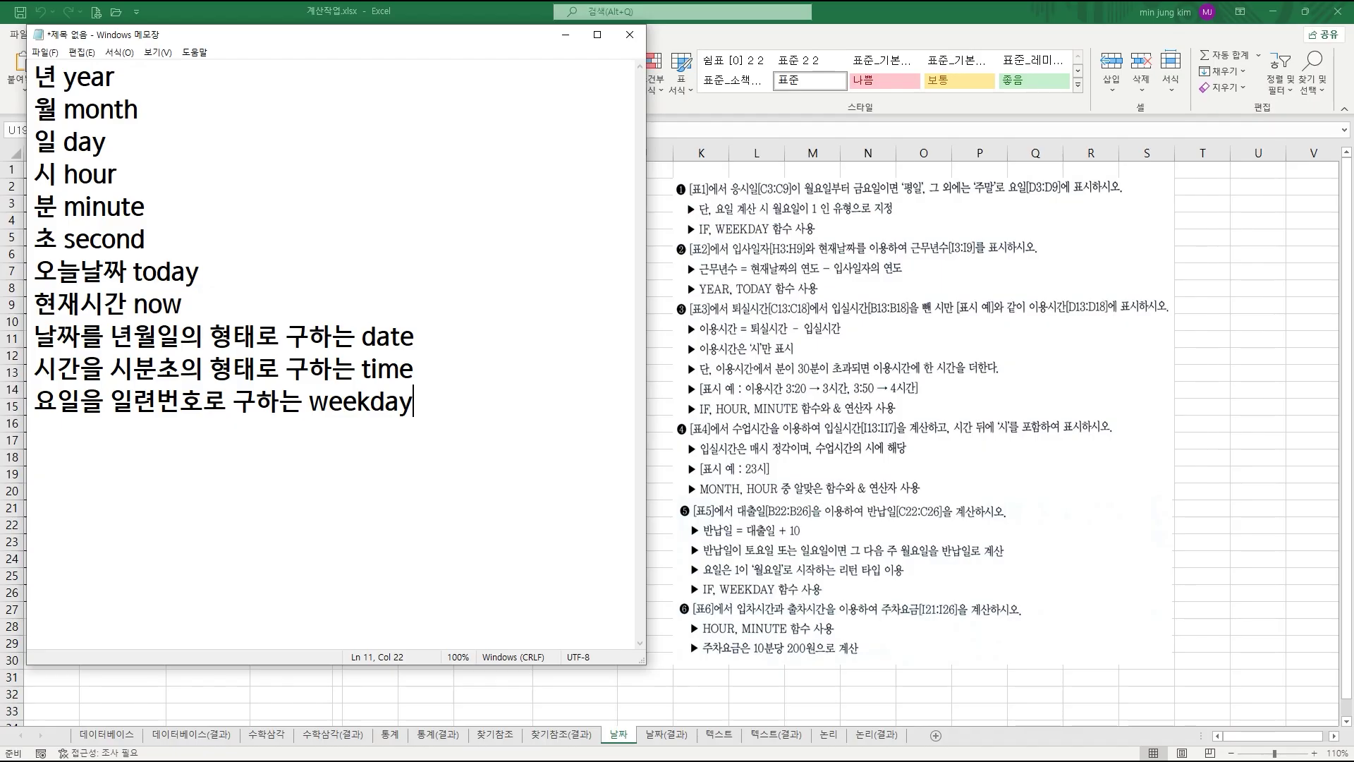
key(Return)
- Add the line "두 날짜 사이의 일수 days" below the weekday line
text(두 날짜 )
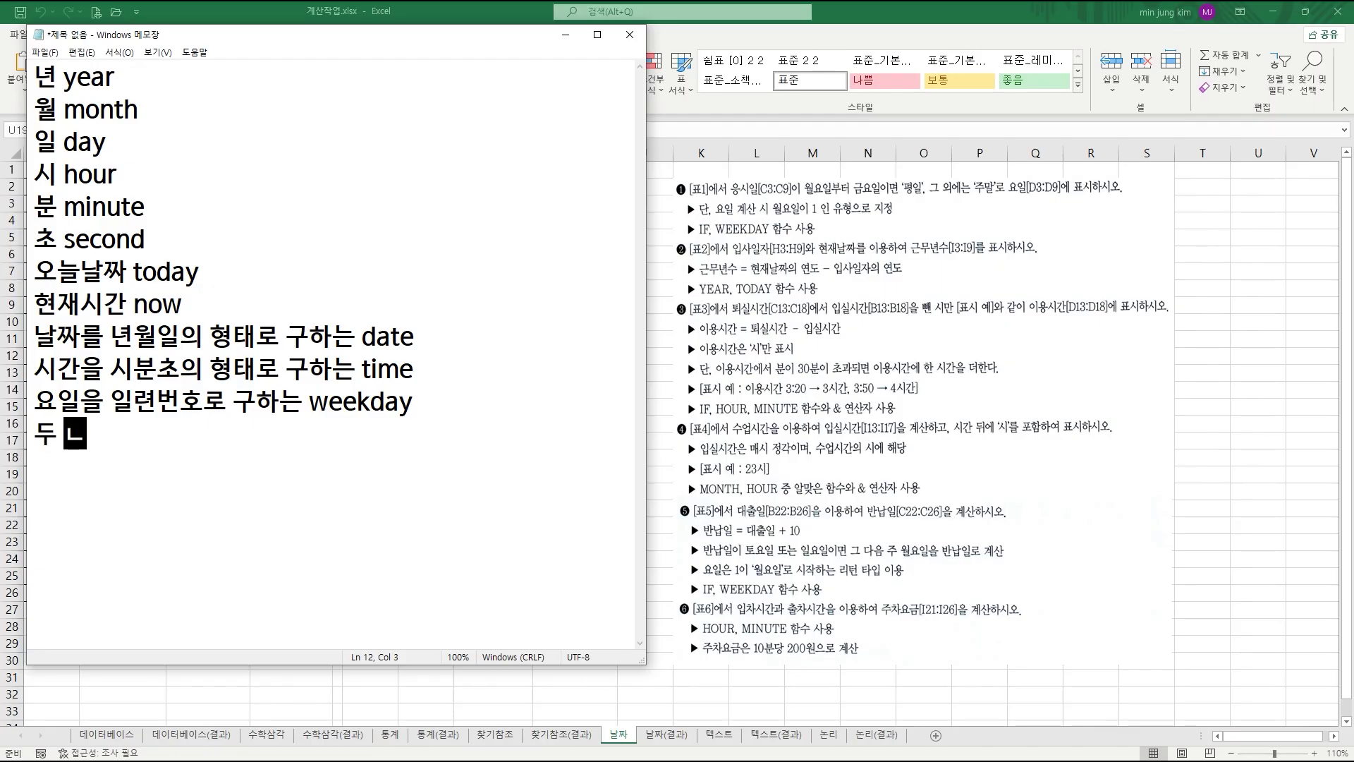
text(사이의)
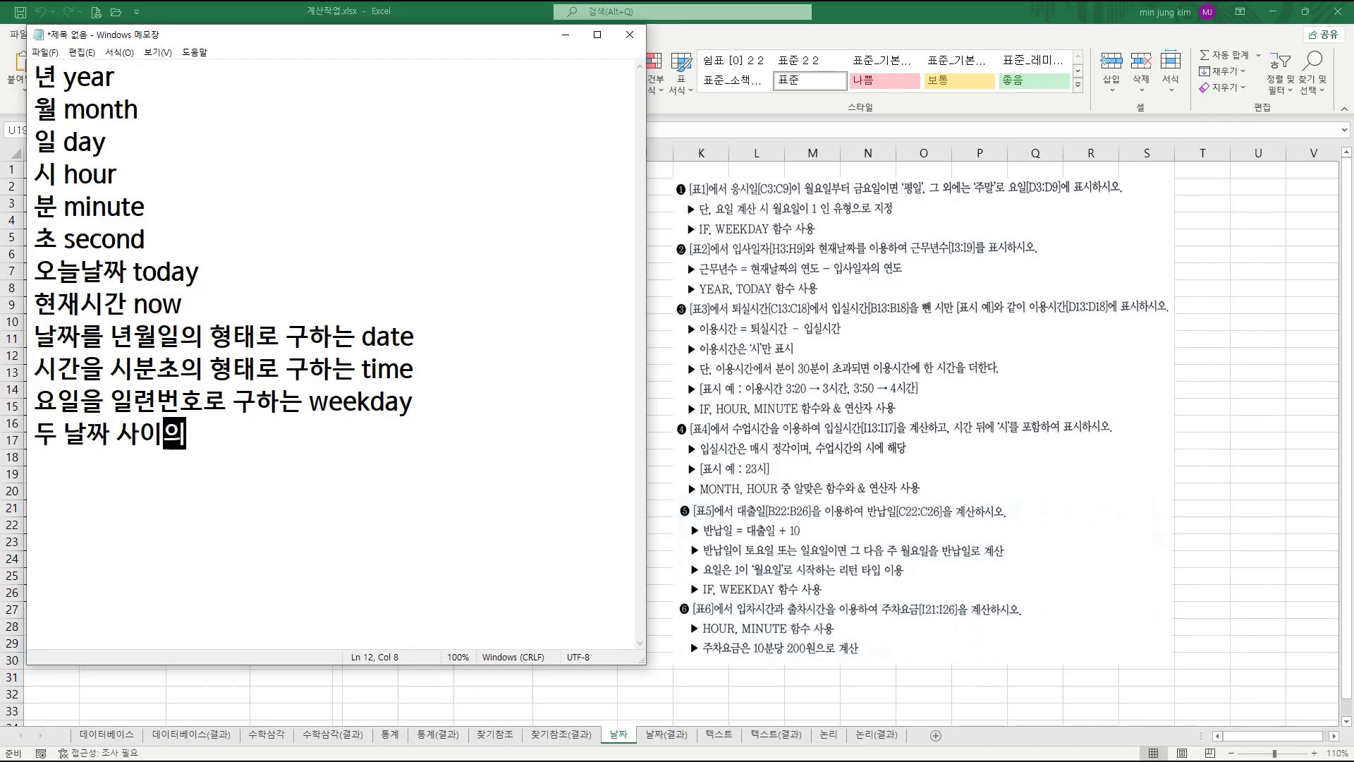
text( 일수 day)
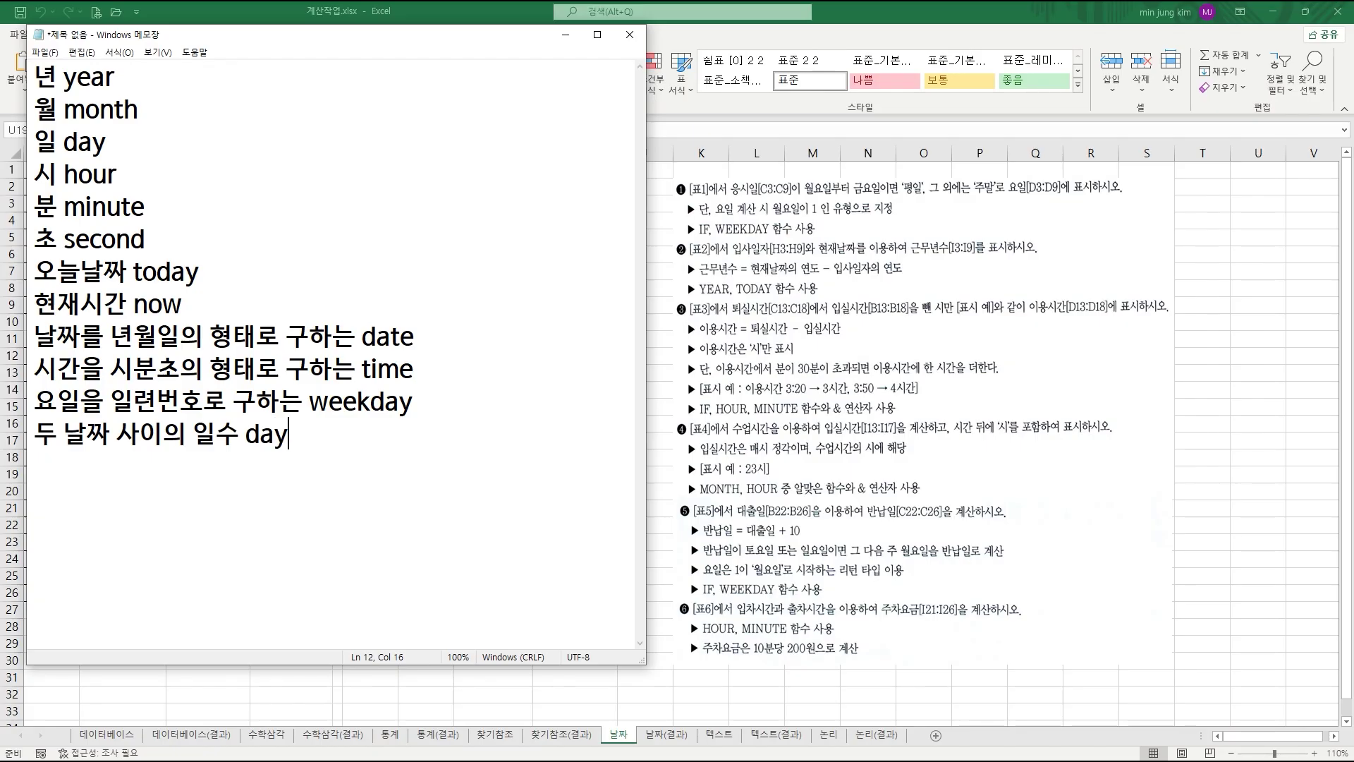
text(s)
key(Return)
- Add the line "시작날짜에 개월수를 더한 날짜를 구하는 edate" below the days line
text(시작날짜)
text(에 )
text(개월수를 더한 )
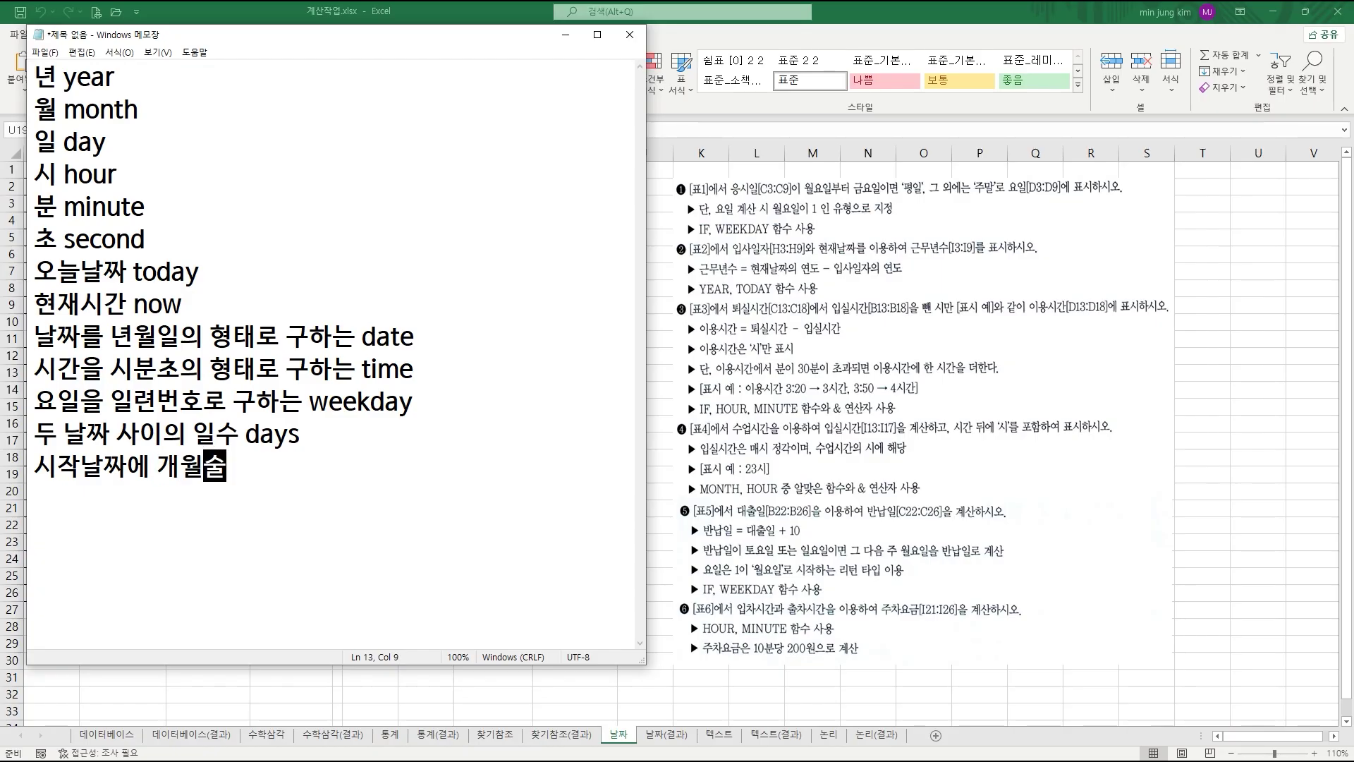
text(날짜를 구하는 )
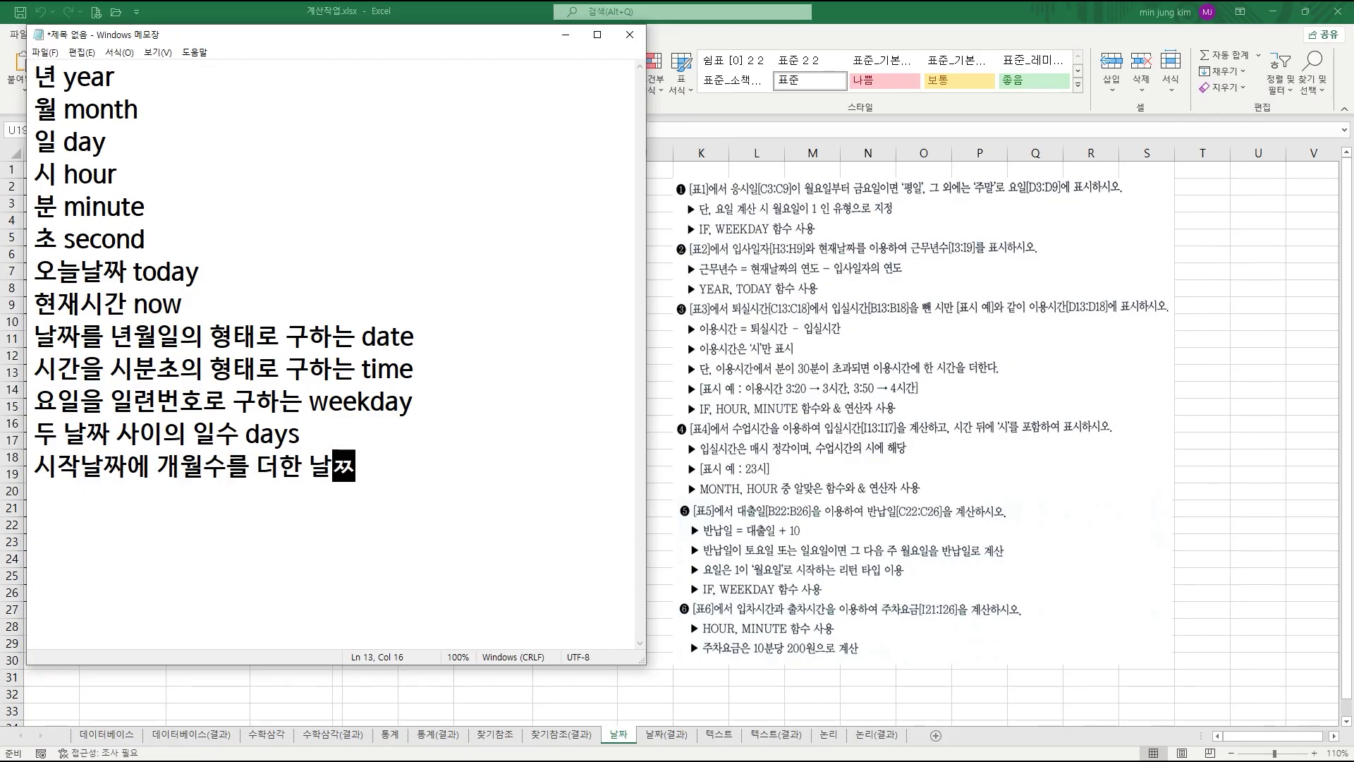
text(edate)
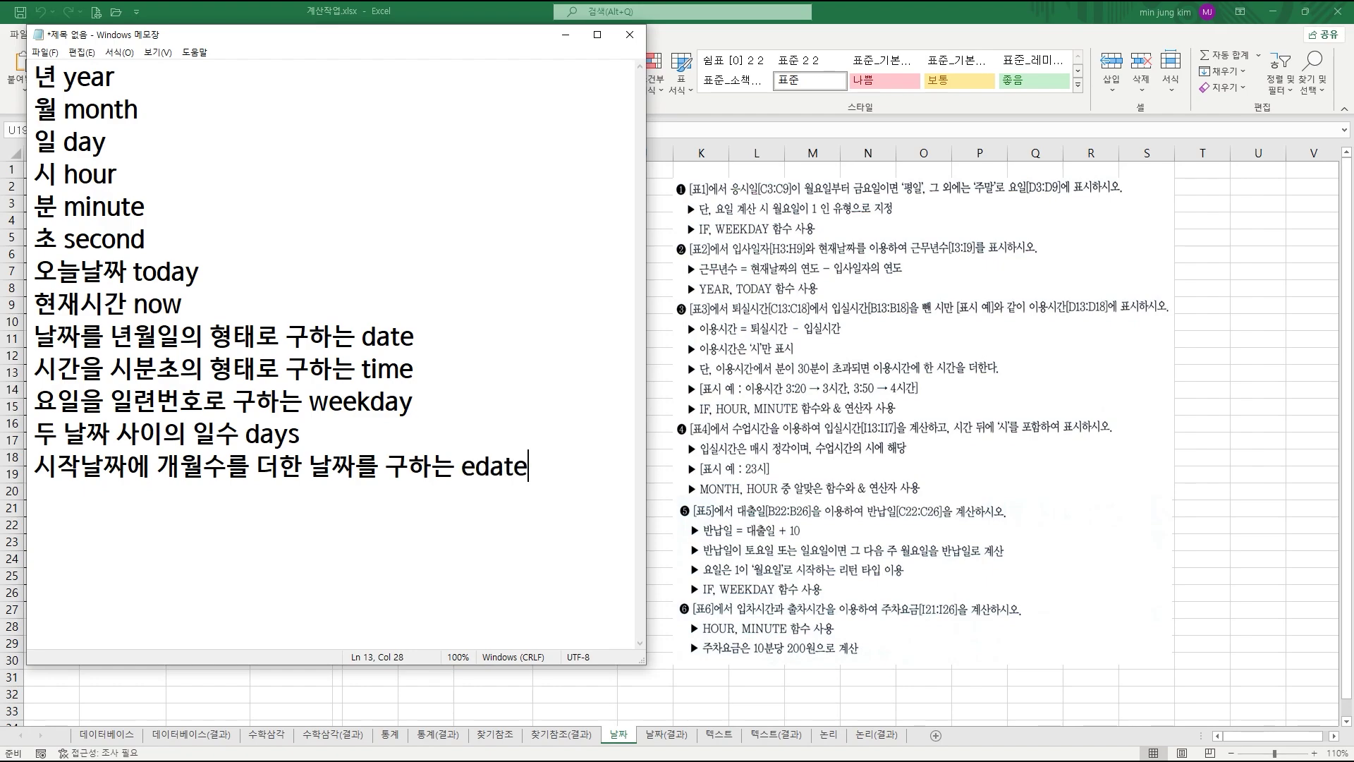
key(Return)
- Add the line "시작날짜에 개월수를 더한 마지막 날짜를 구하는 eomonth", correcting the function name's spelling
text(시)
text(작날짜에 ㄱ개월수를 더한 )
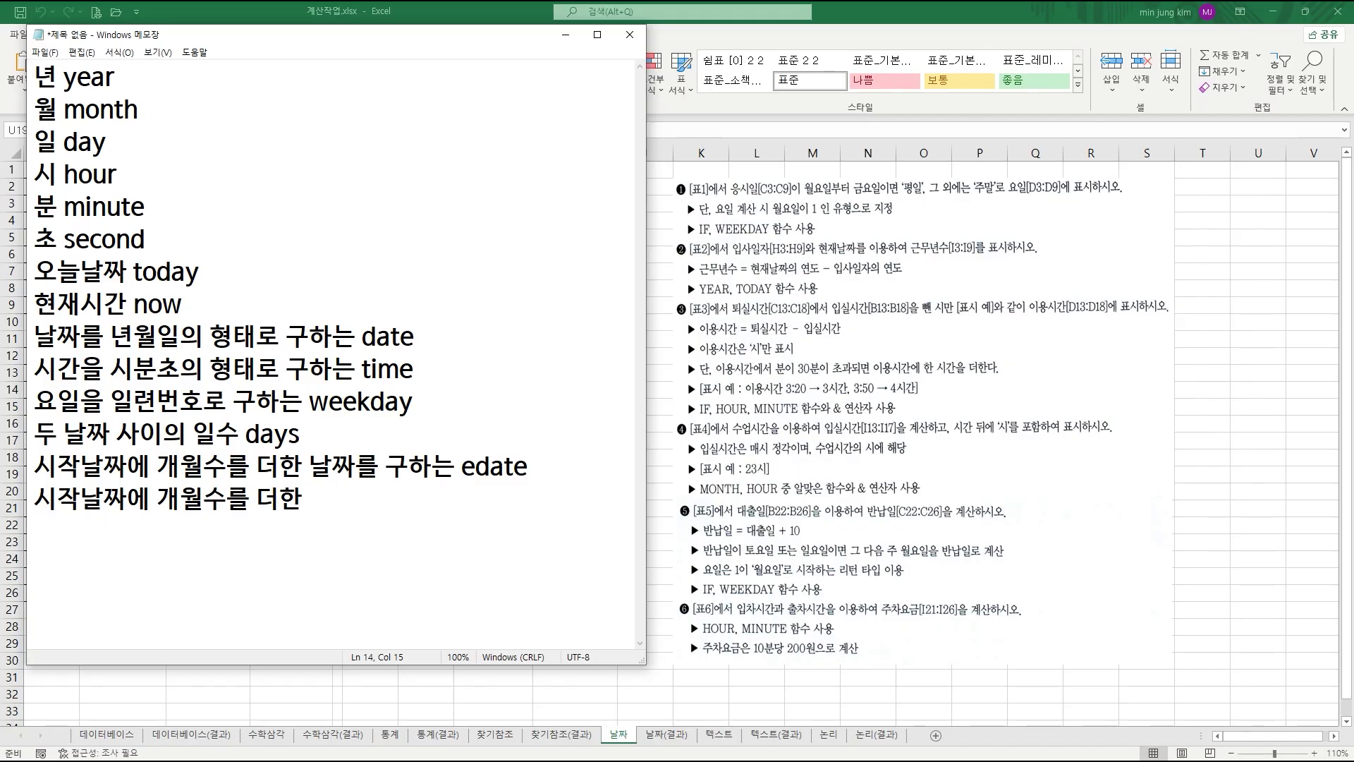
text(마지막 날짜르)
text(를 구하는 )
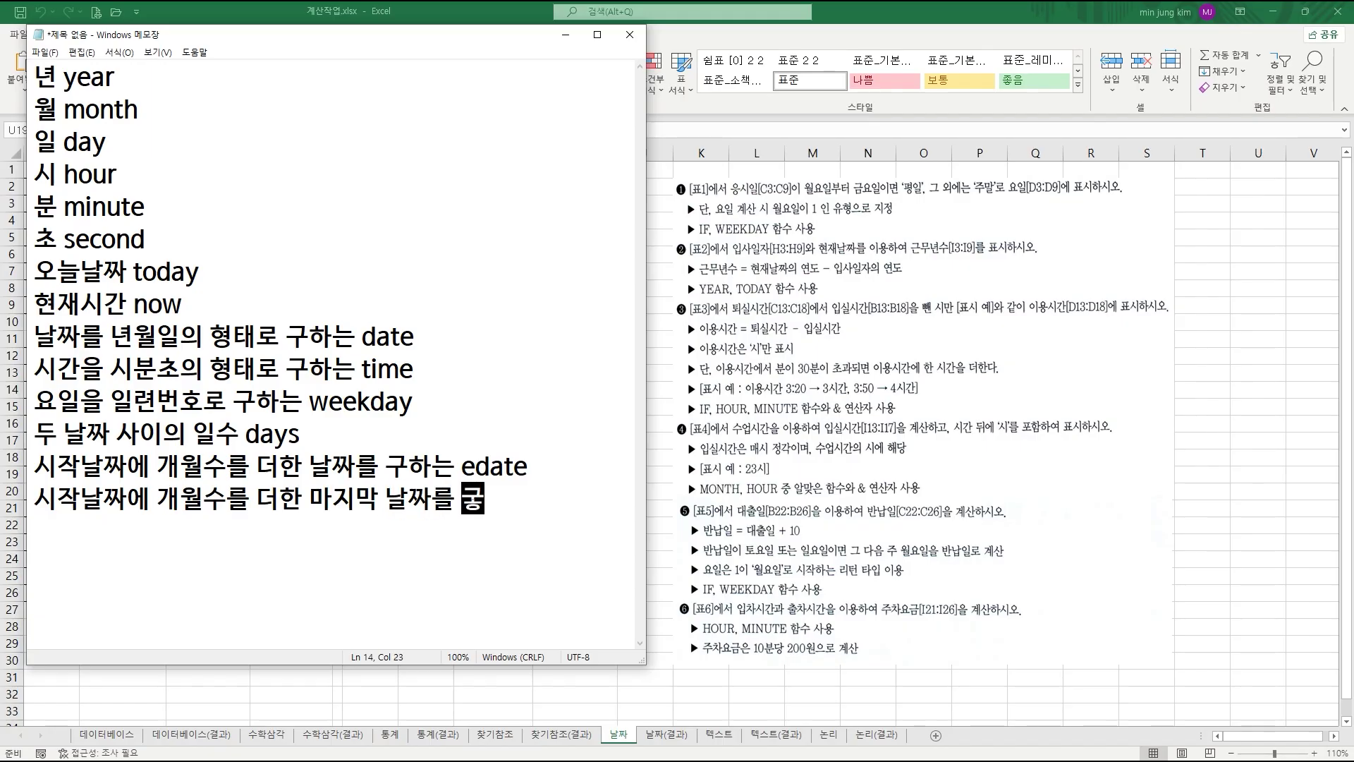
text(eomonteh)
key(Return)
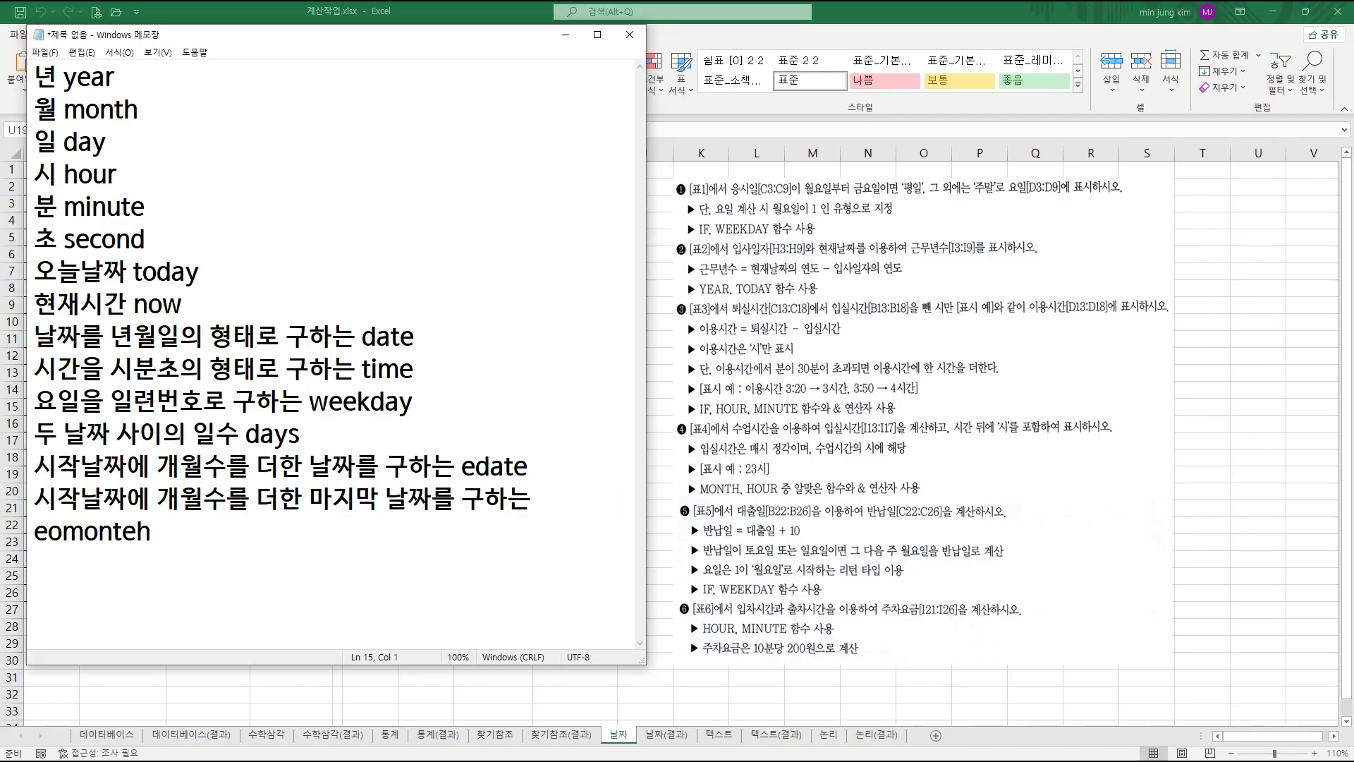
key(BackSpace)
key(Left)
key(Left)
key(Right)
key(BackSpace)
key(End)
- Add the line "시작잘짜에 날짜수를 더한 평일 수를 적용한 workday" below the eomonth line
key(Return)
text(시작잘짜에 ㄴ)
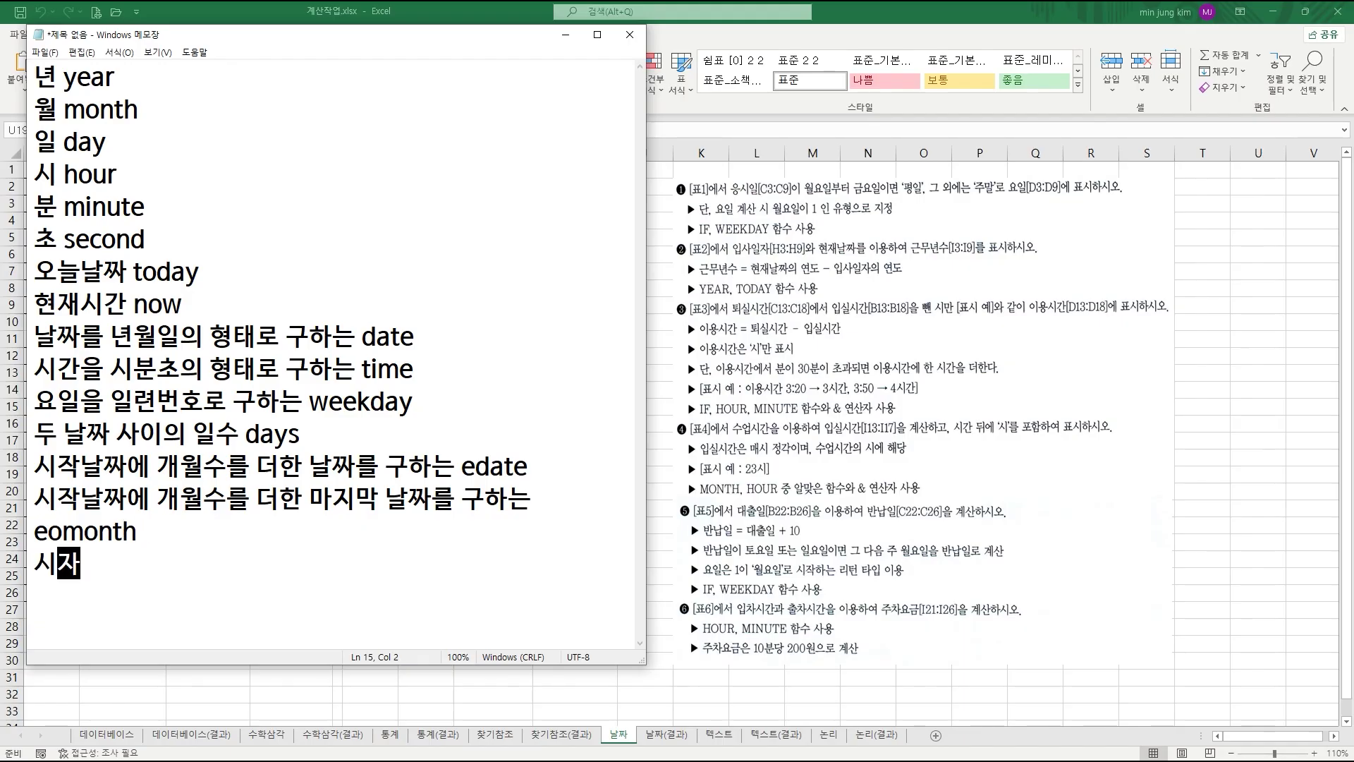
text(날짜수를 덩)
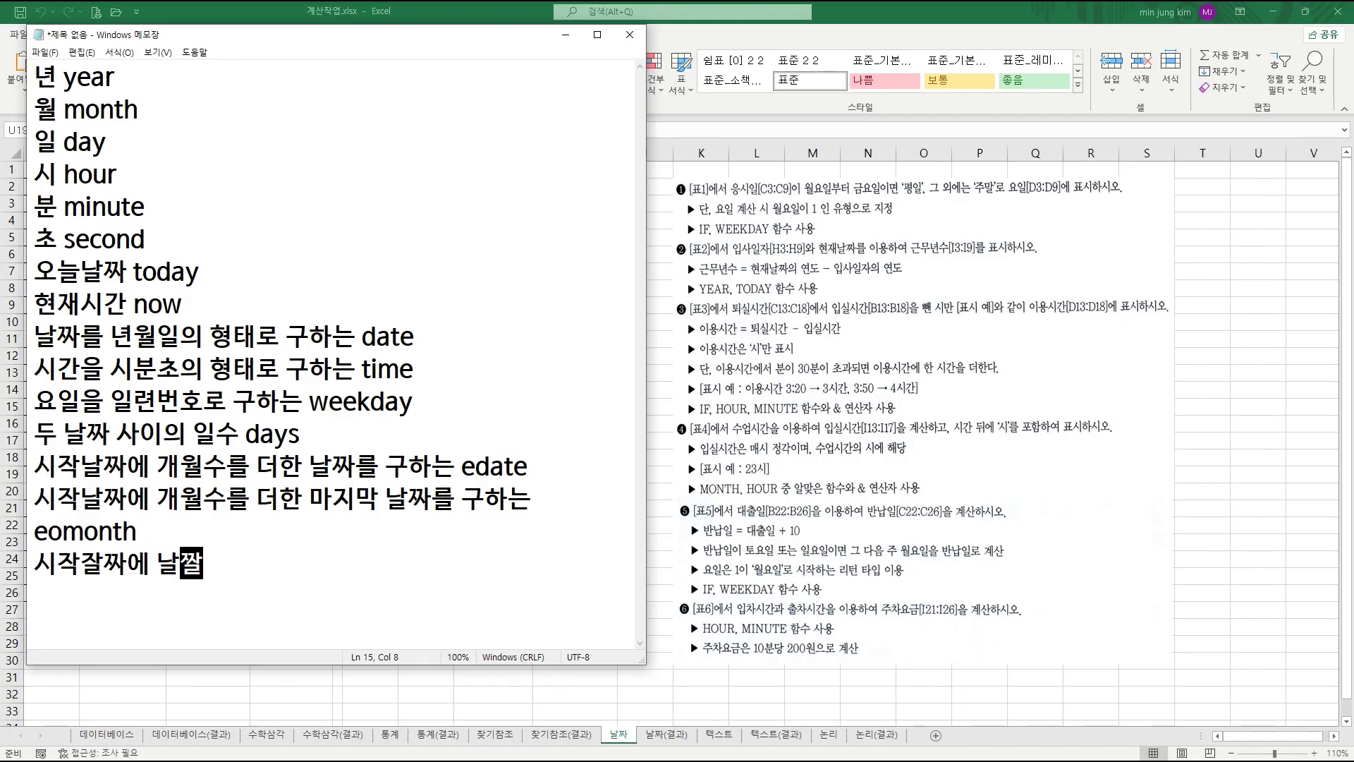
key(BackSpace)
text(한 )
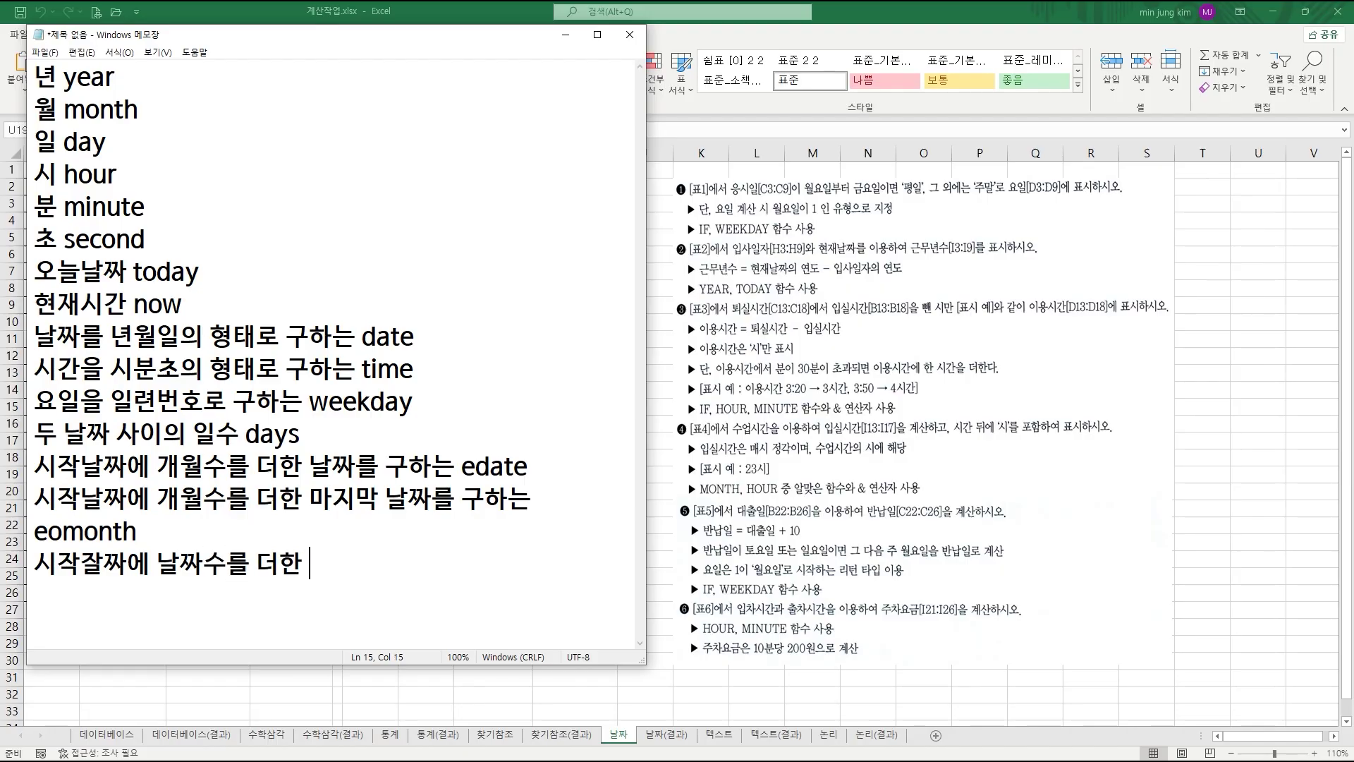
text(평일 수를 저)
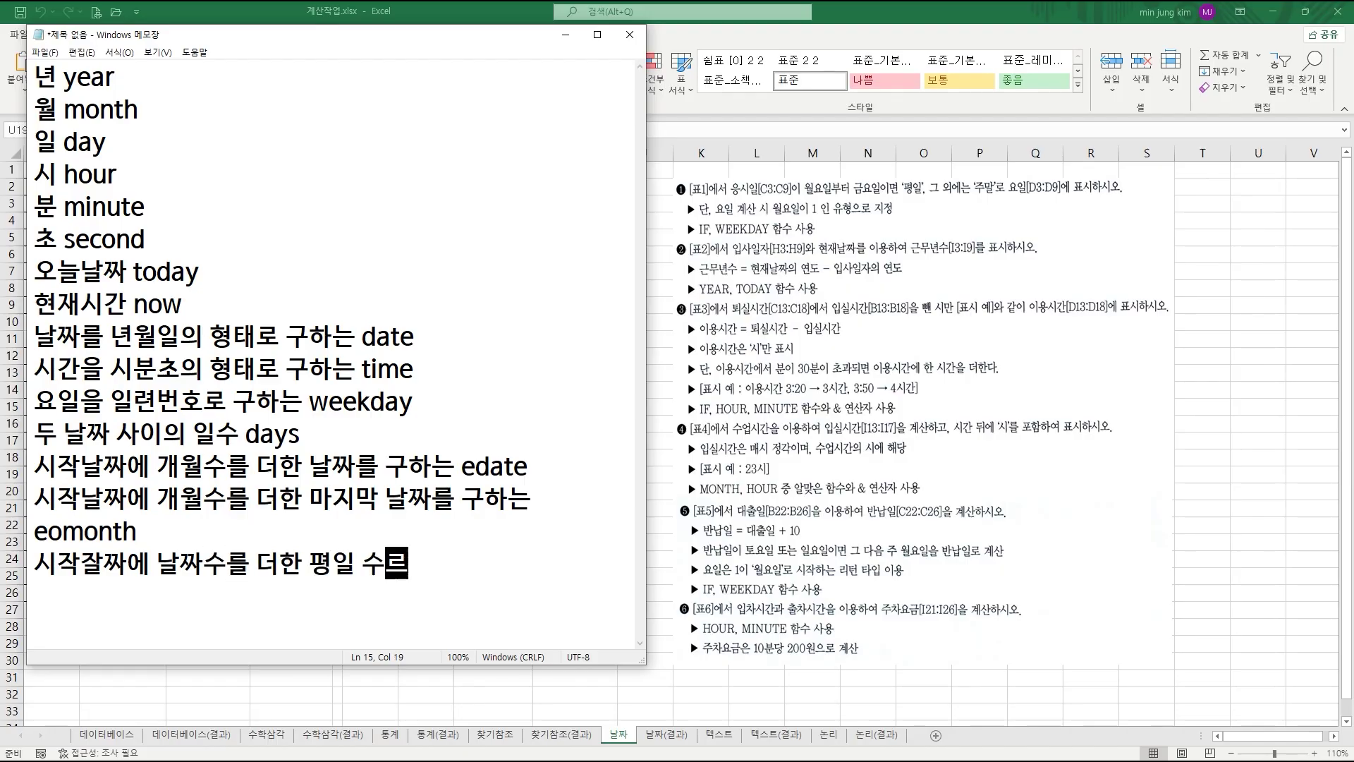
text(적용한 )
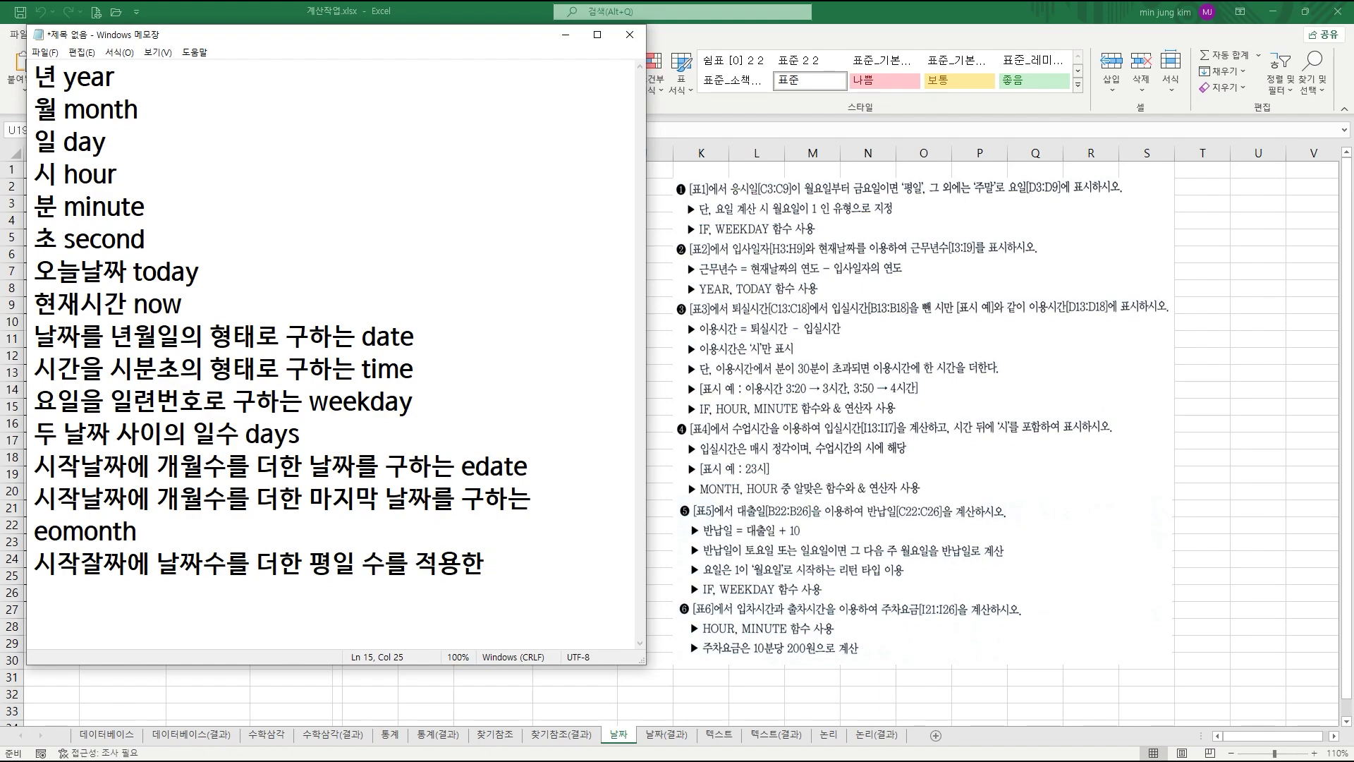
text(workday)
key(Return)
- Add the line "1년중에 시작날짜, 끝날짜 사이의 날짜수가 1년중에 차지하는 비율 yearfrac" as the last entry
text(1년중에 )
text(시작날짜, )
text(끝날ㅉ)
text(ㅏ 사이의 날ㅉ)
text(ㅏ수가)
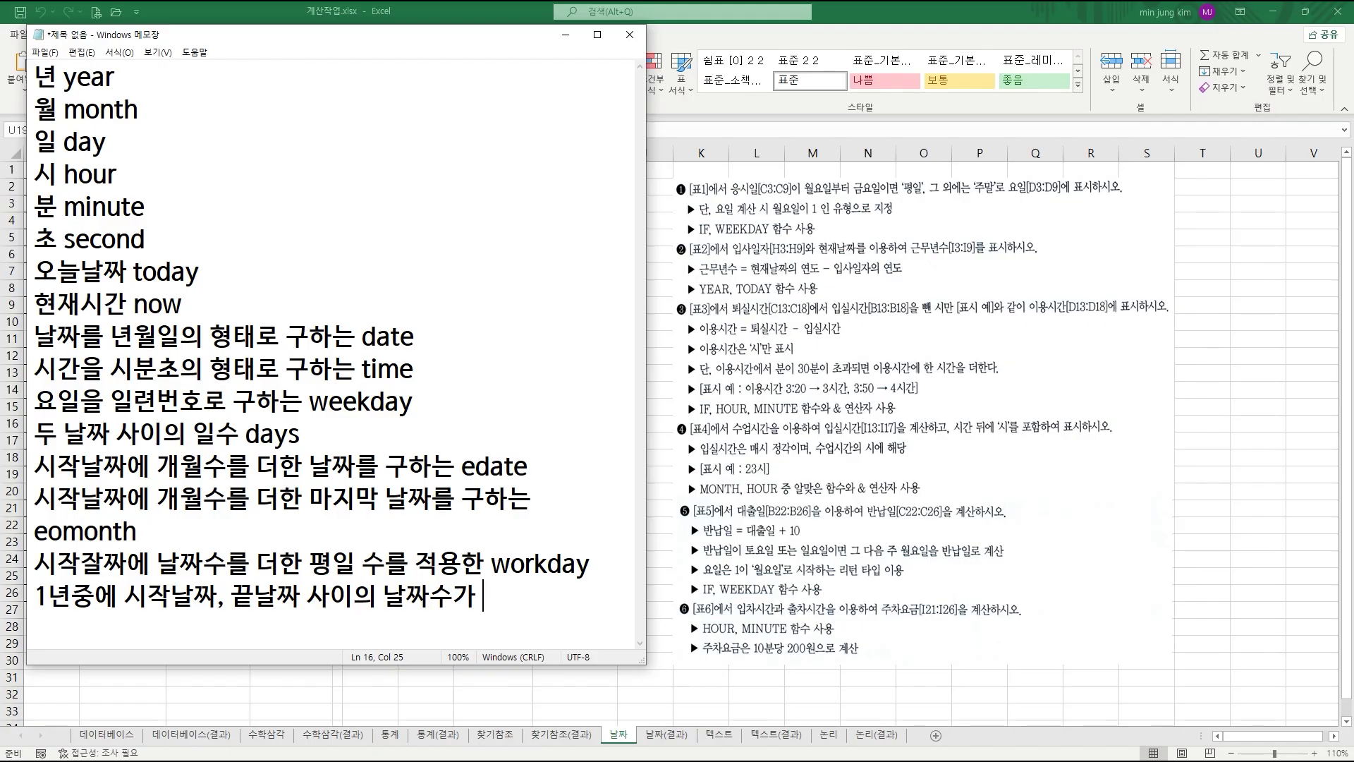
text(1년중ㅇㅔ 차지하는 비)
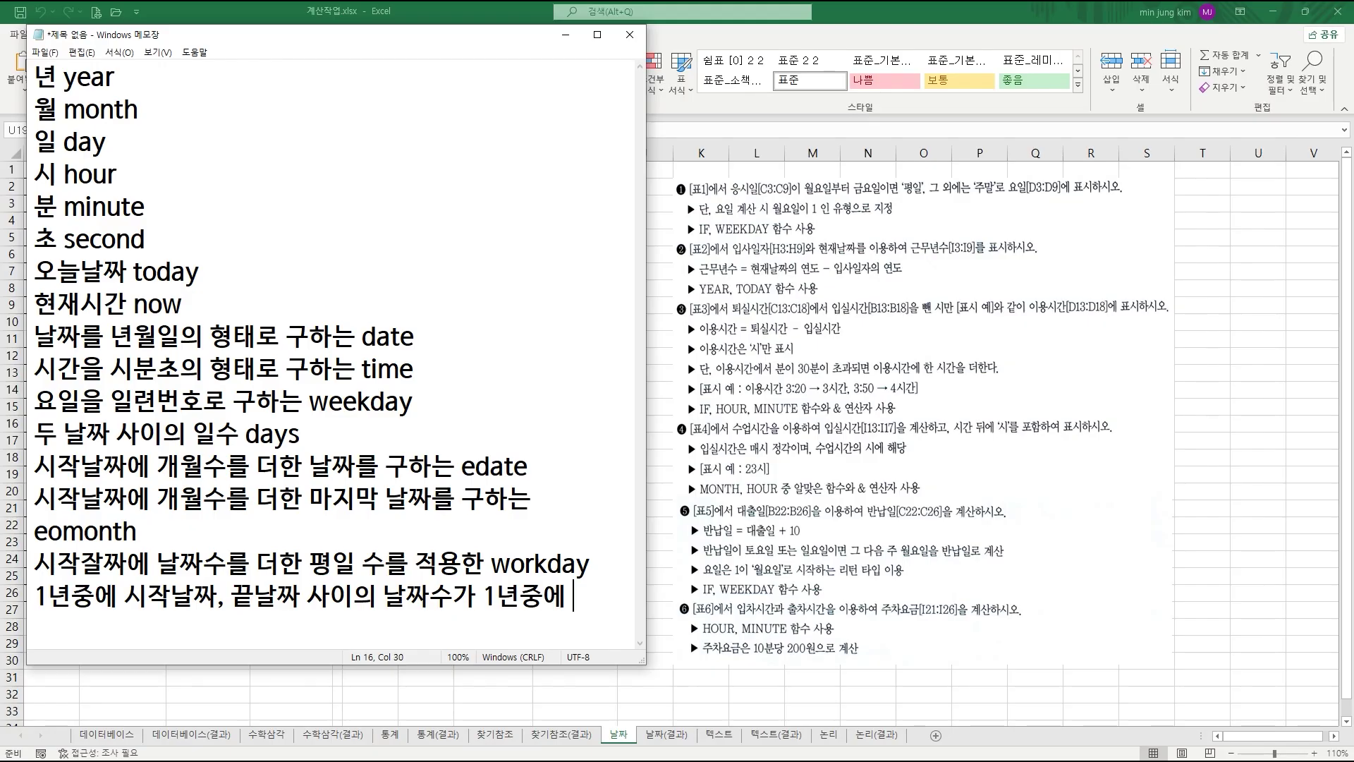
text(율)
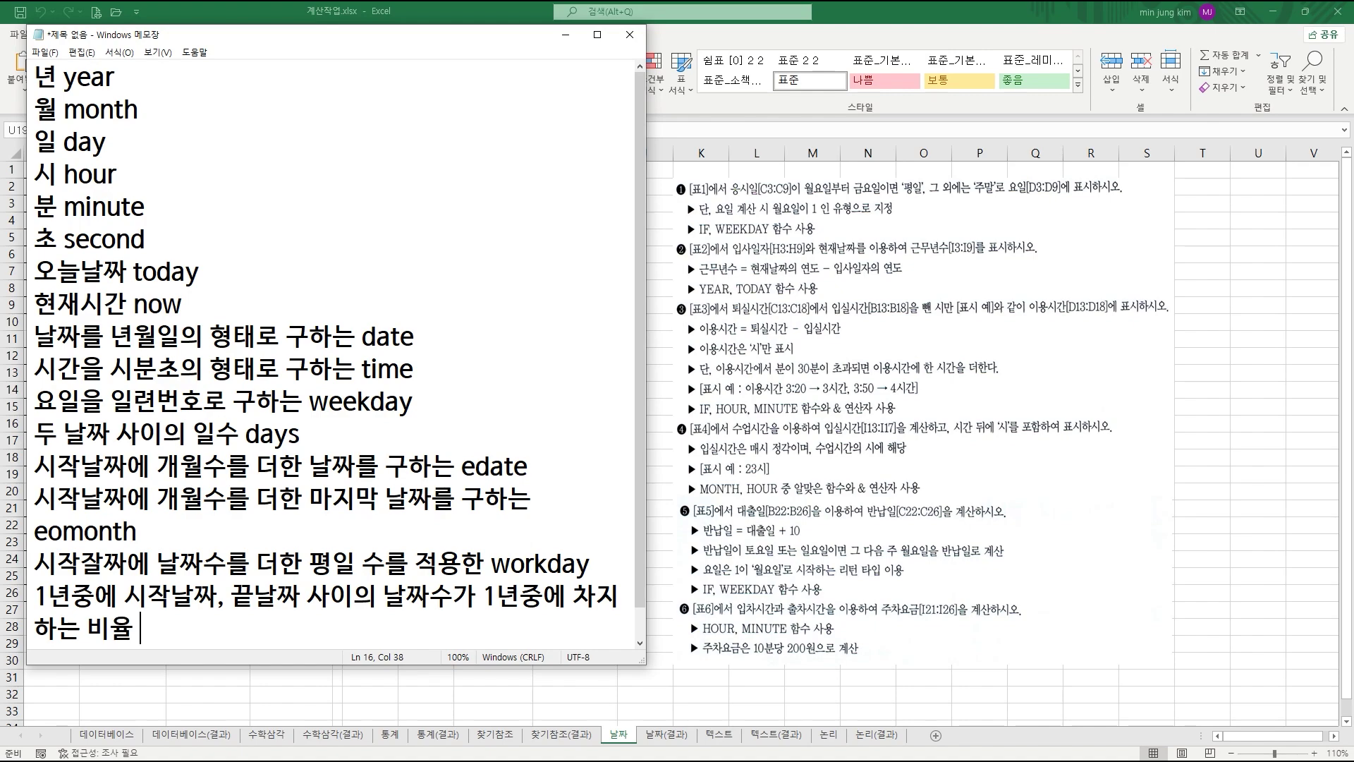
text(yearfrac)
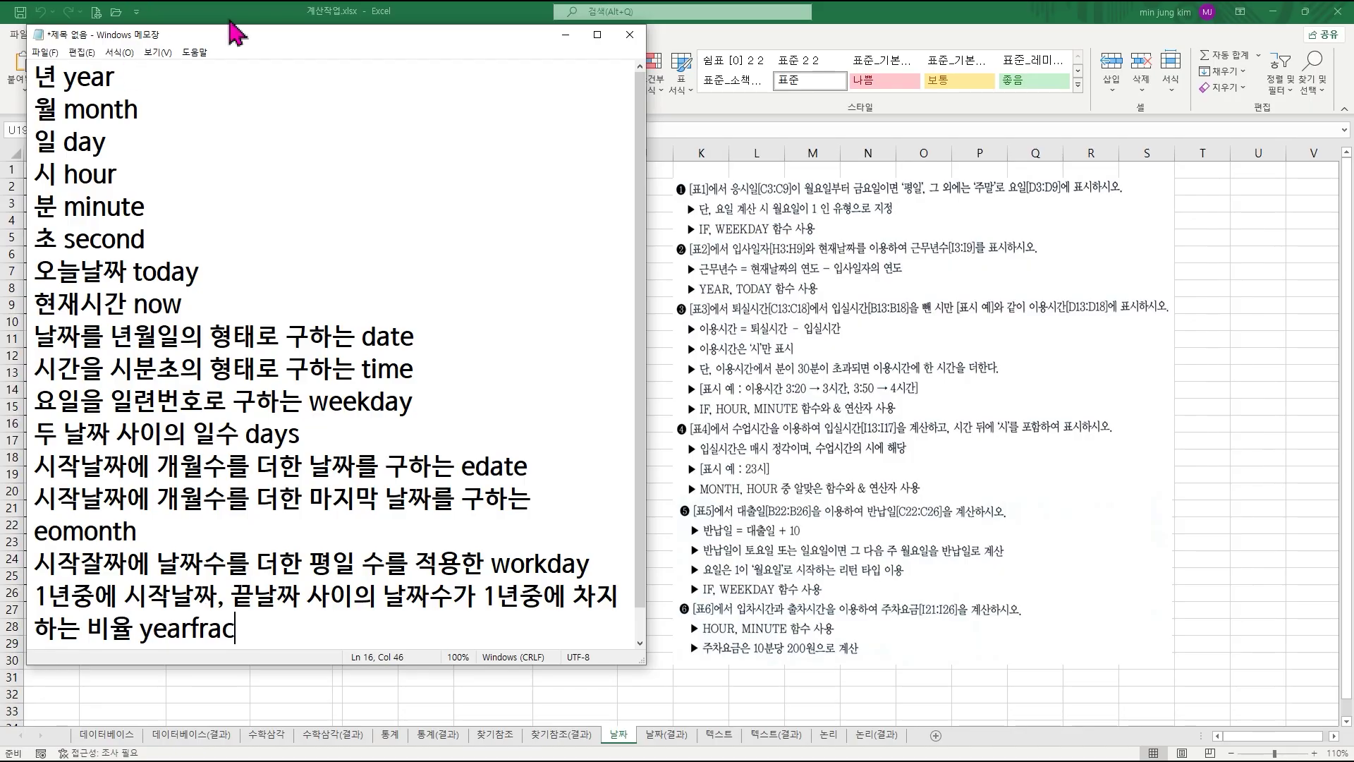
- Switch to the Excel workbook and read the first task's instructions for the weekday column of table 1
click(299, 15)
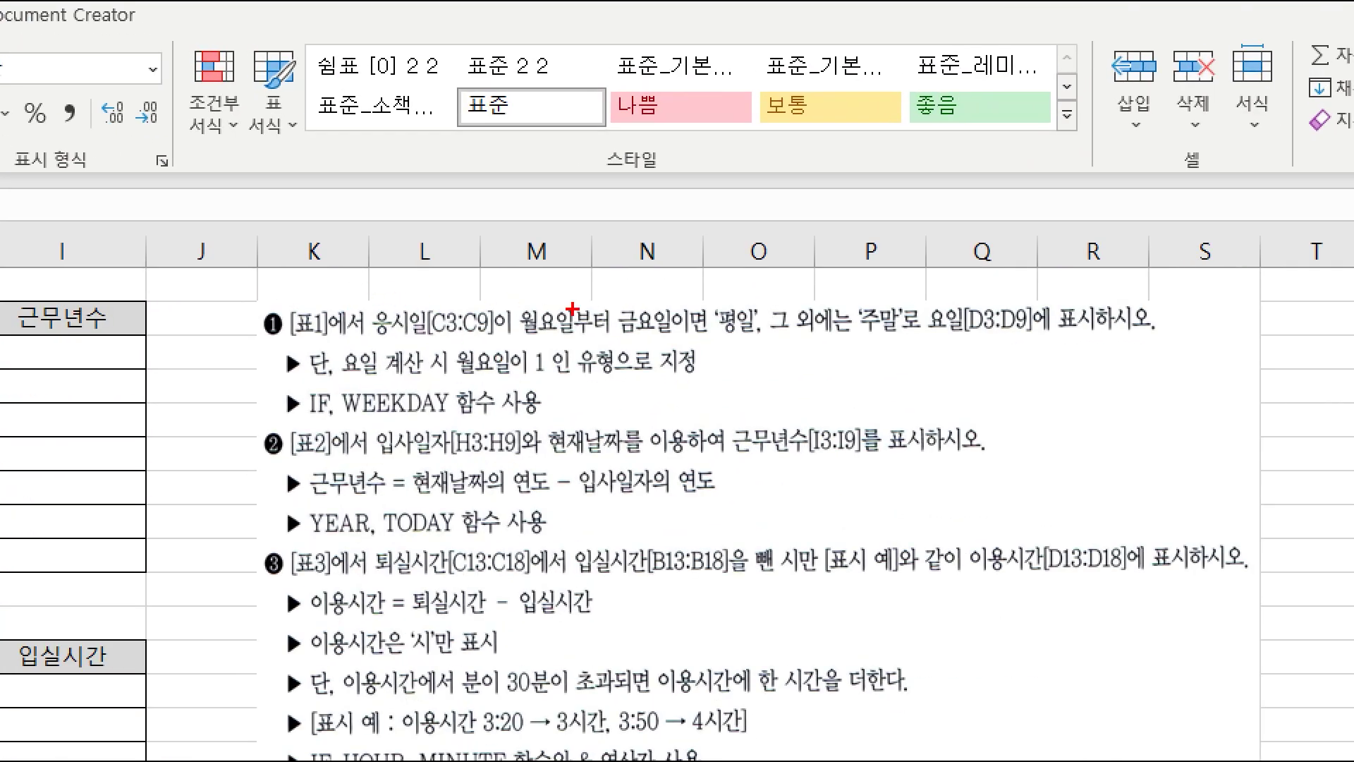
drag(360, 298, 678, 339)
mouse_move(763, 343)
mouse_down()
mouse_move(684, 299)
mouse_move(762, 337)
mouse_up()
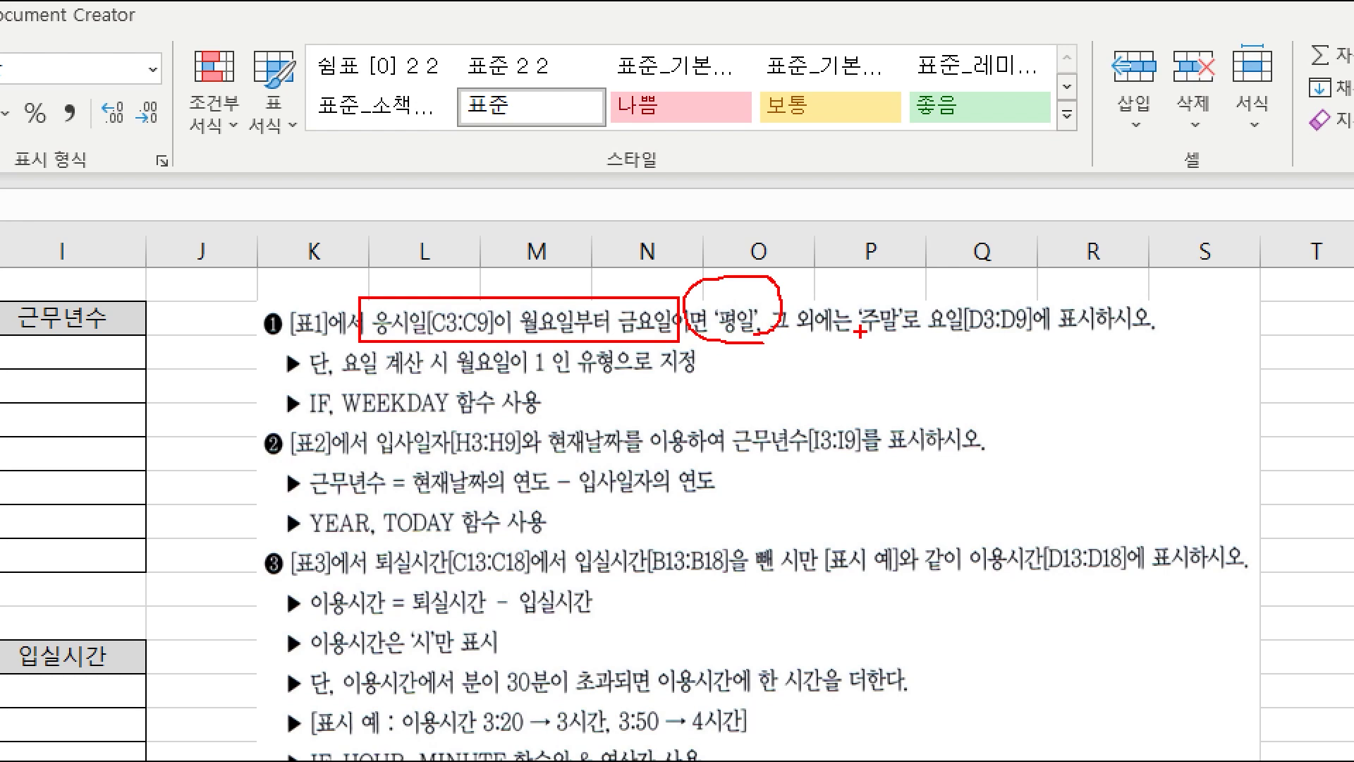
mouse_move(914, 341)
mouse_down()
mouse_move(840, 305)
mouse_move(922, 337)
mouse_move(901, 343)
mouse_up()
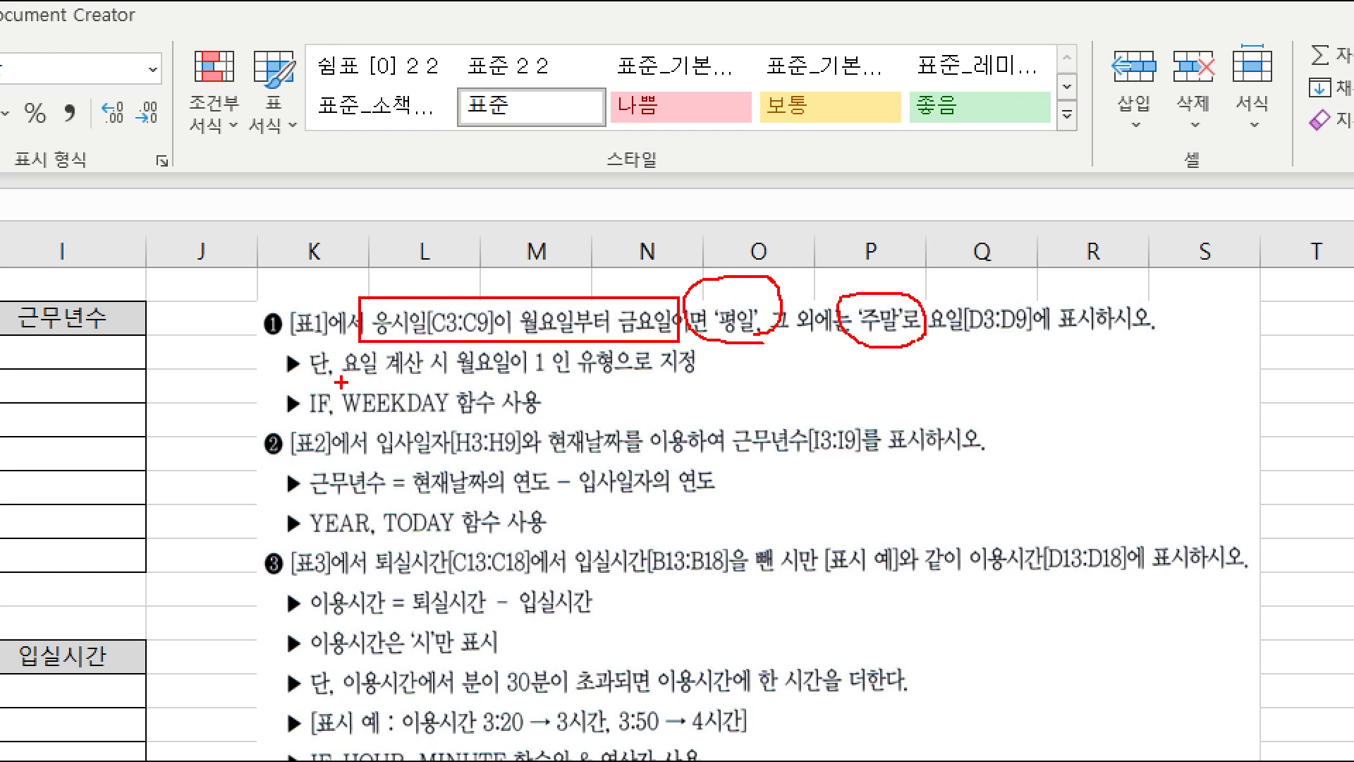
drag(353, 380, 675, 376)
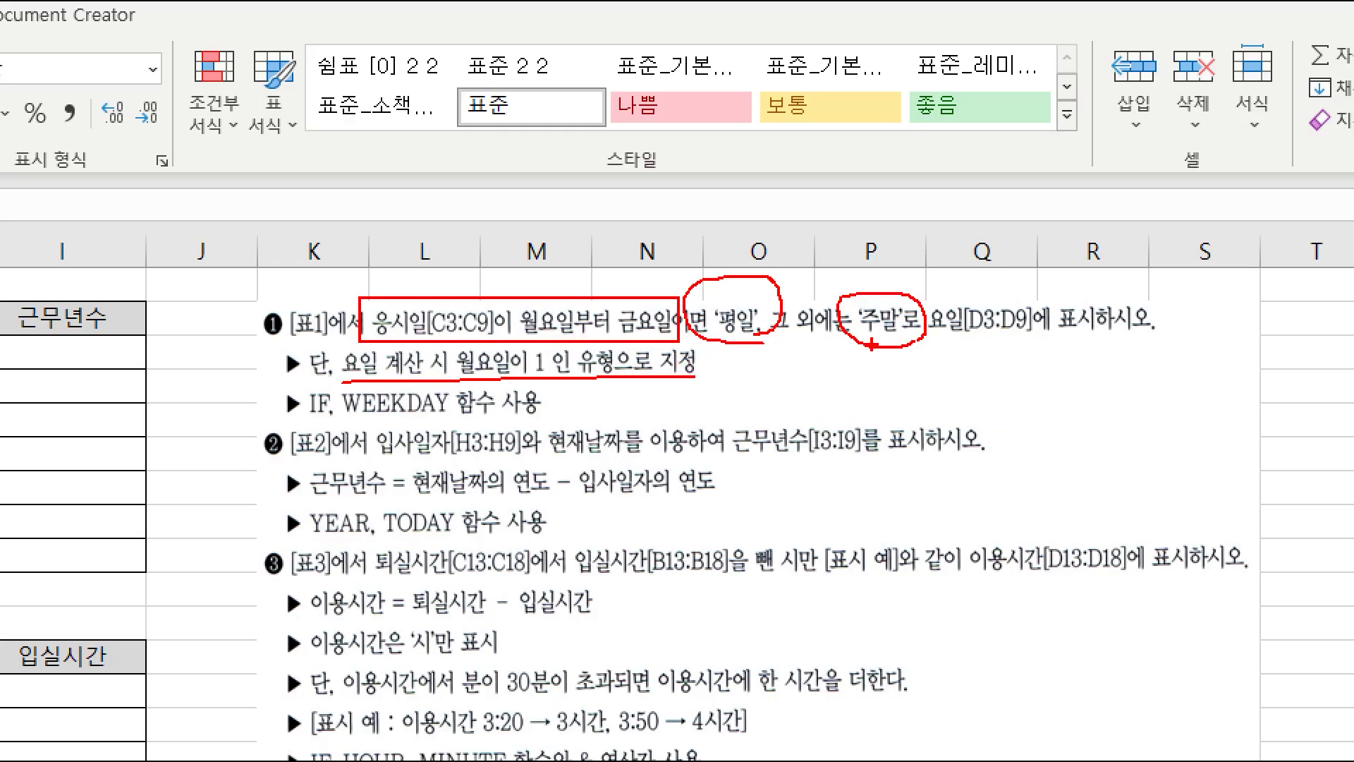
key(Escape)
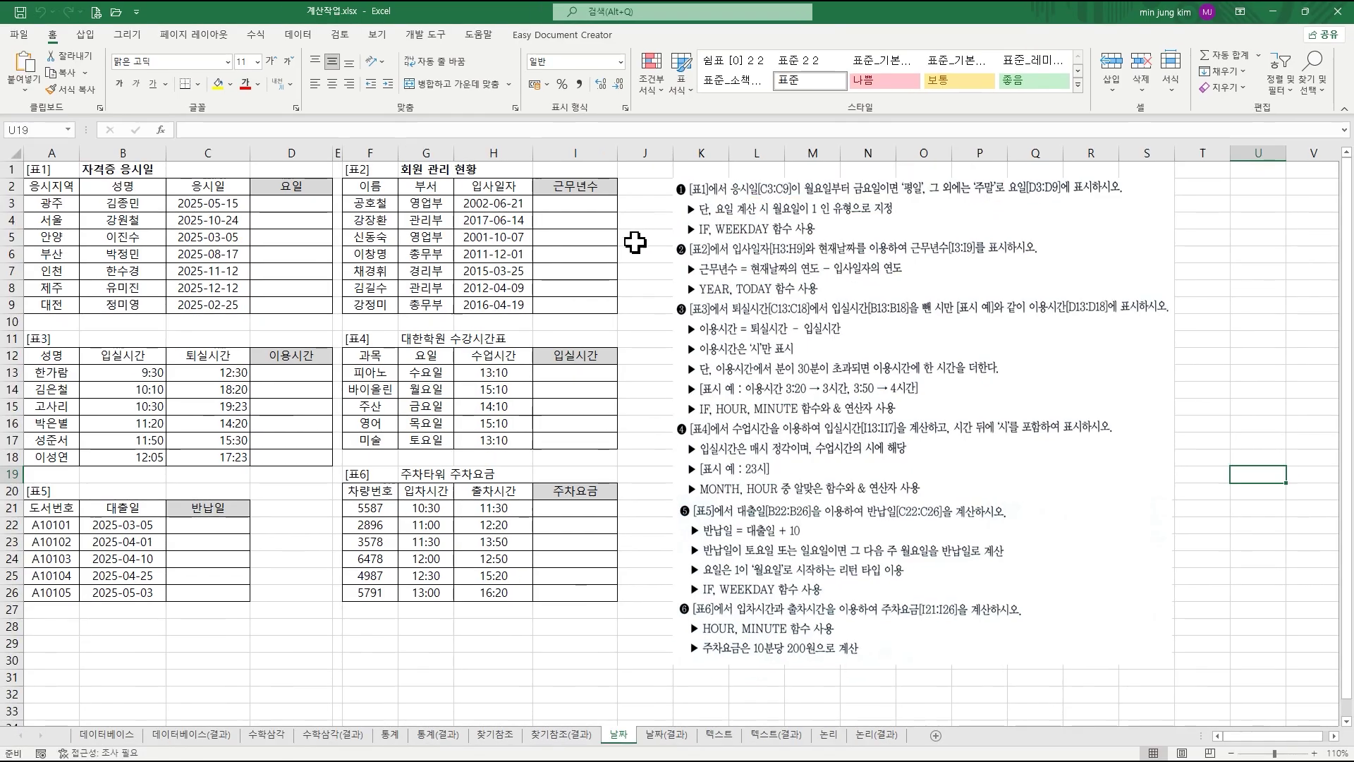
- In D3, start an IF formula whose logical test nests WEEKDAY with serial number C3 and return type 2
click(293, 202)
text(=IF()
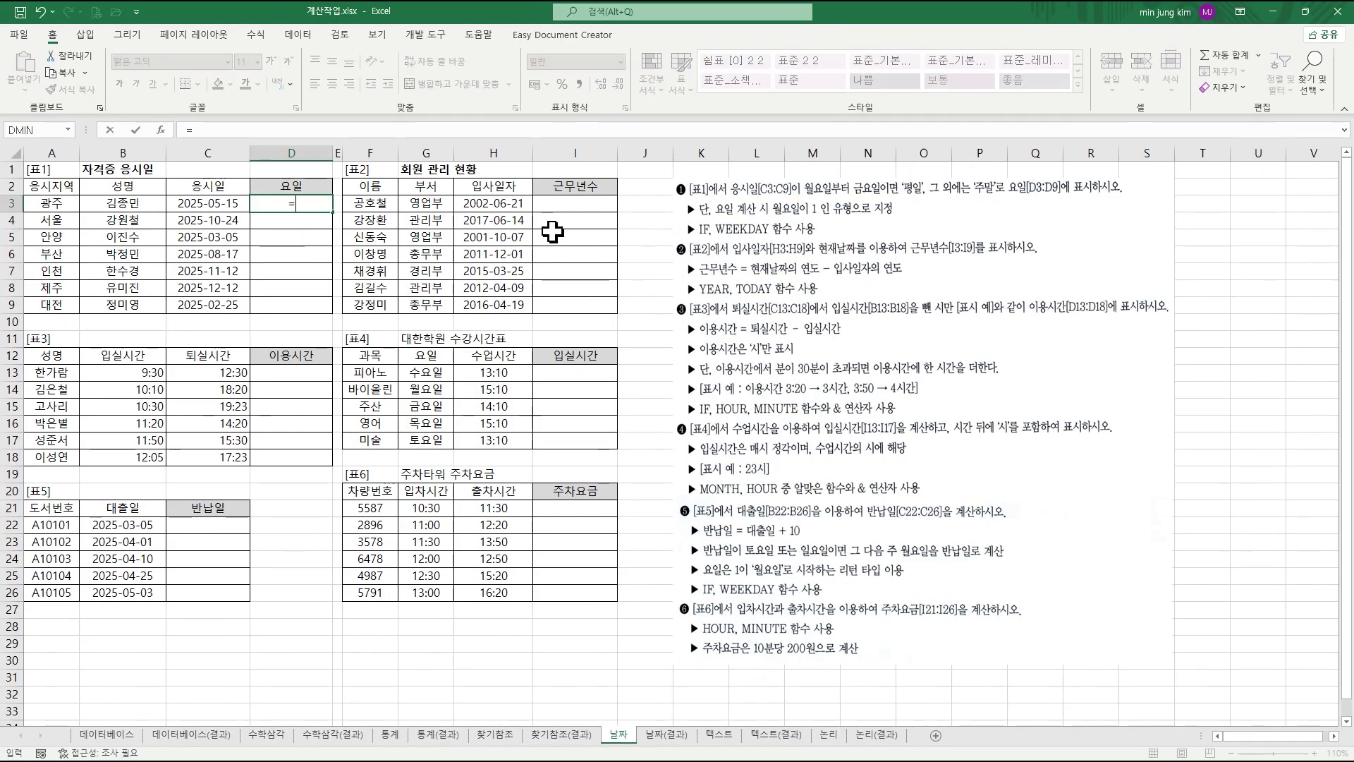
key(ctrl+a)
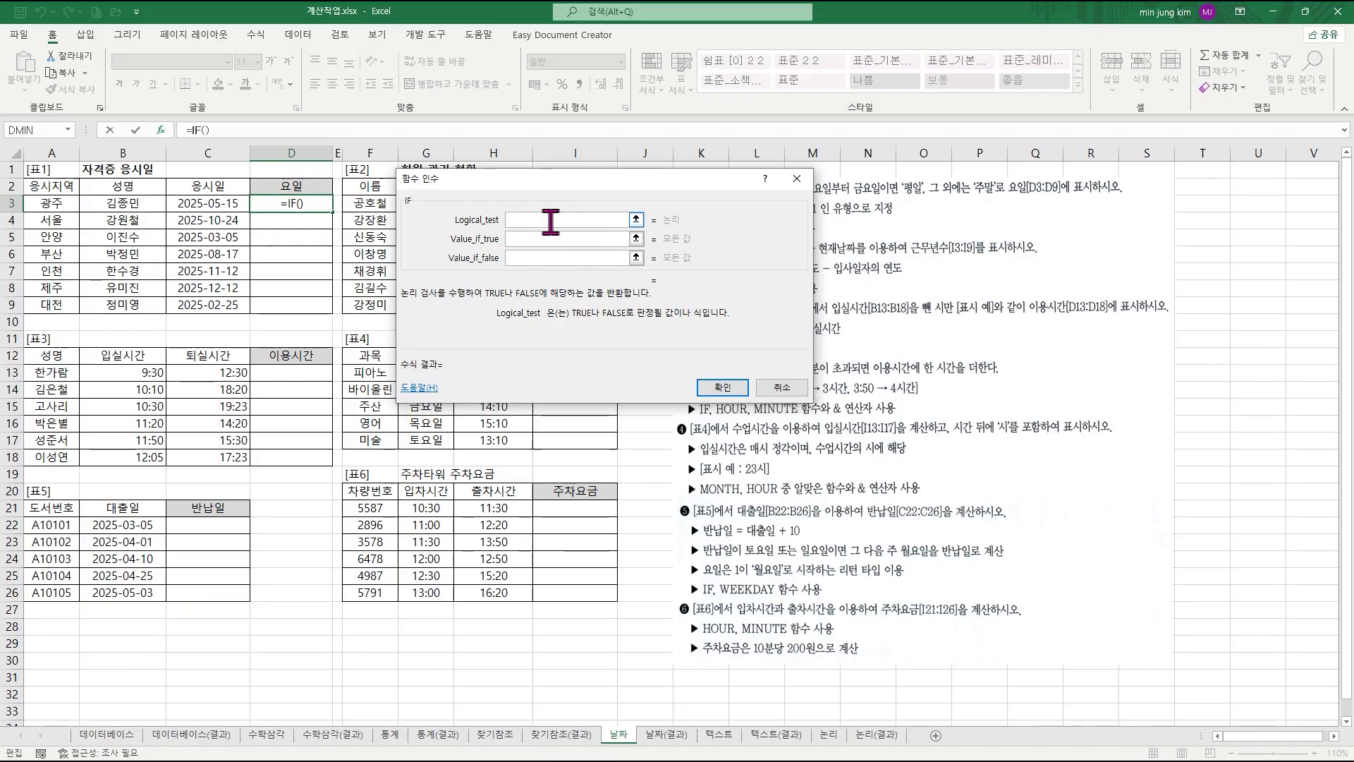
drag(549, 179, 459, 282)
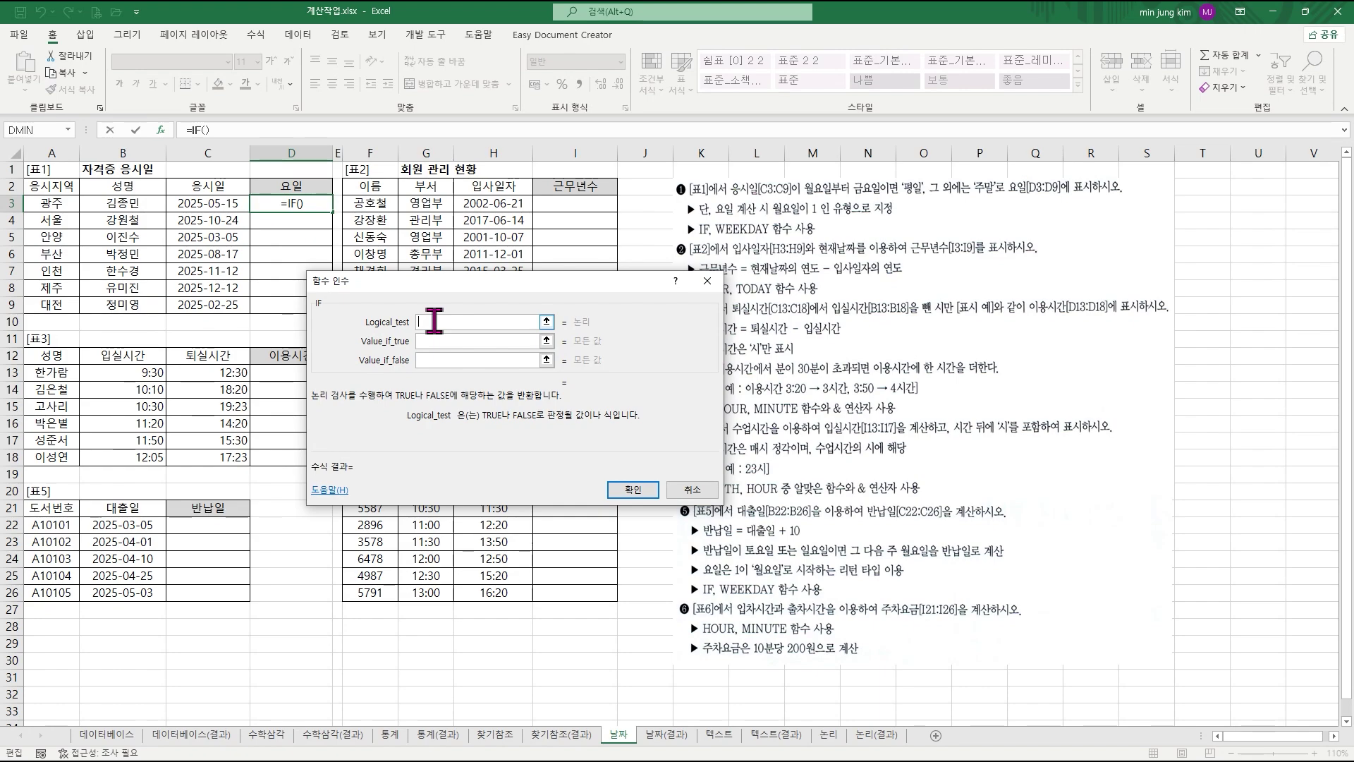
text(week)
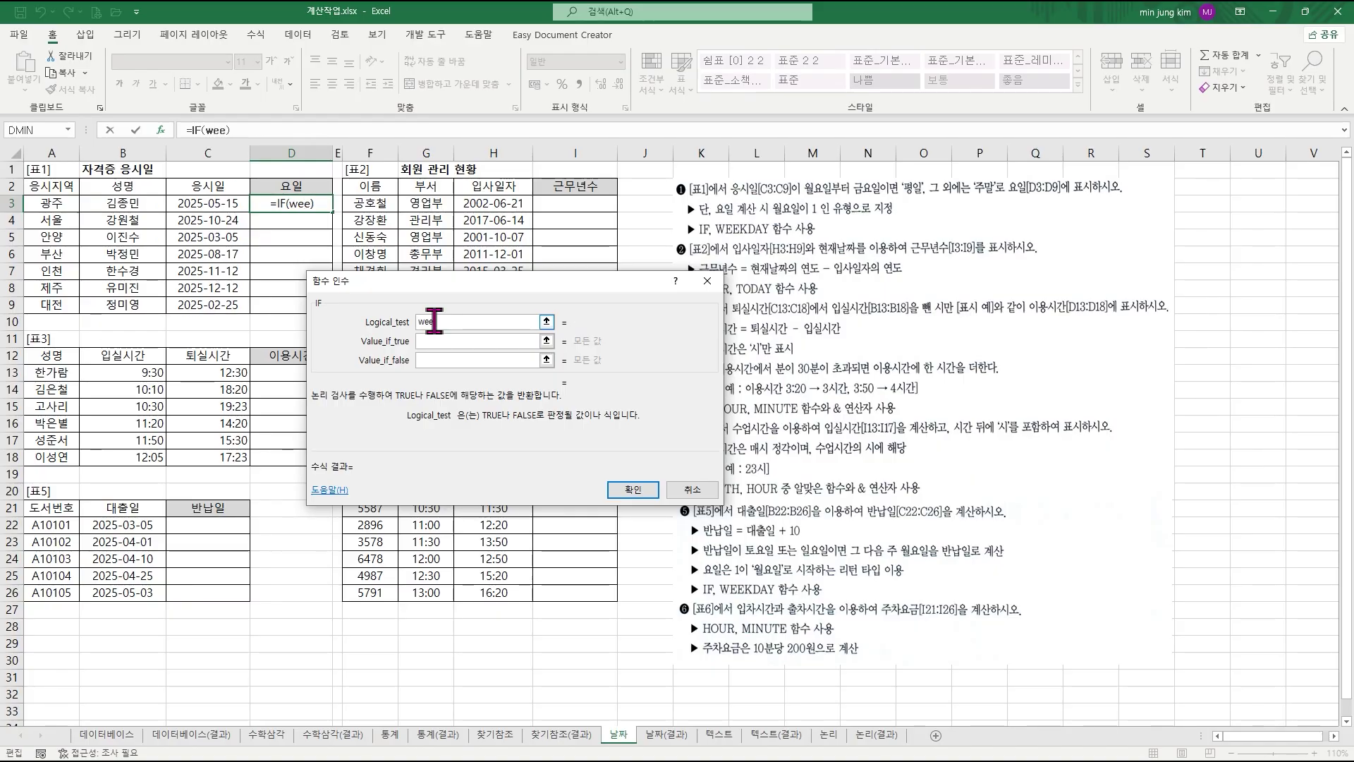
text(day()
click(234, 130)
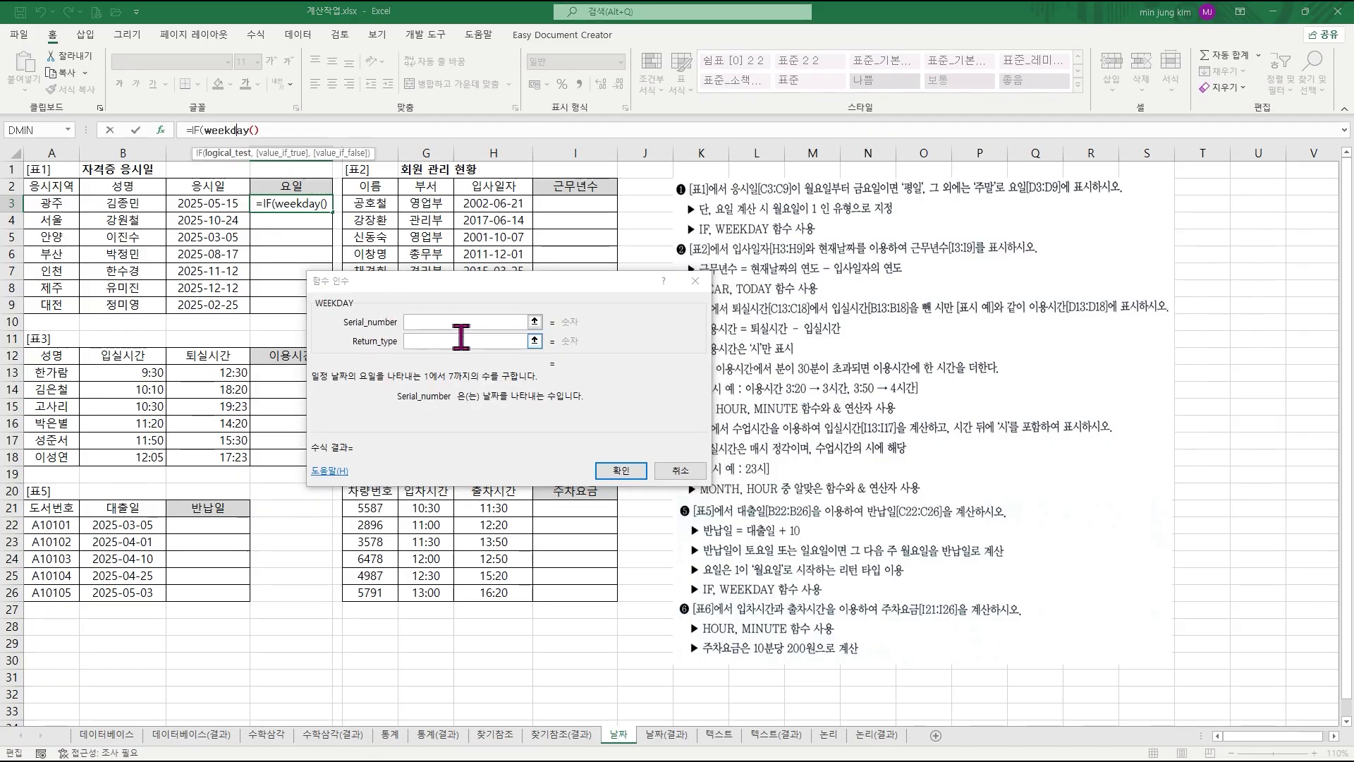
click(427, 322)
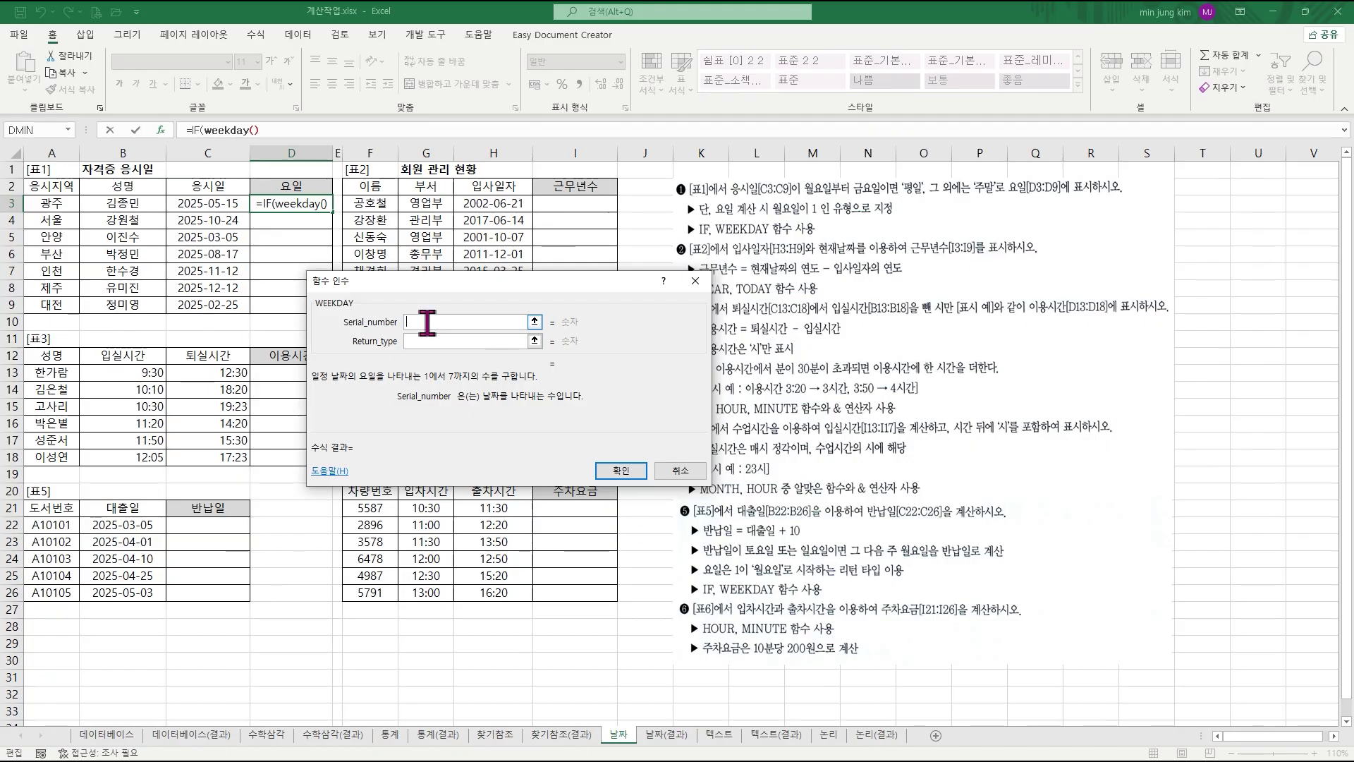
click(208, 203)
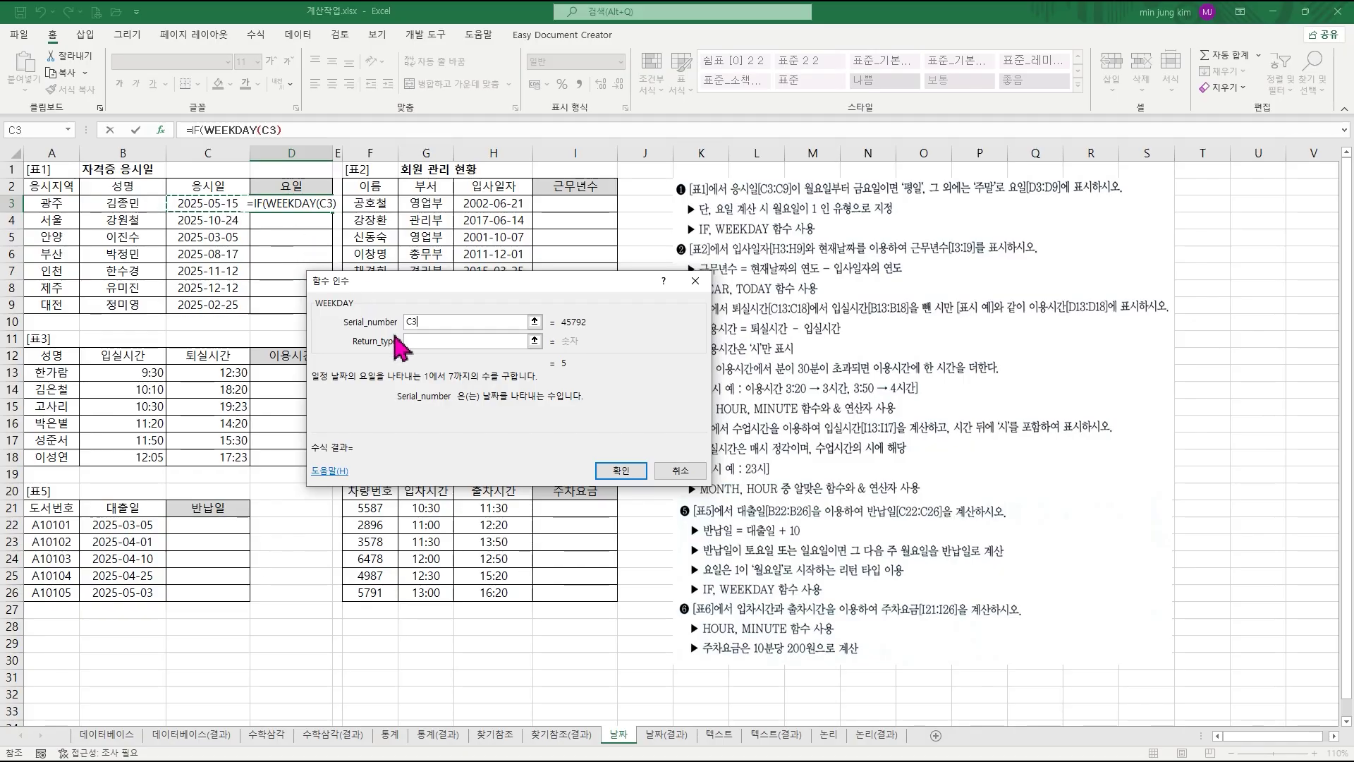
click(423, 343)
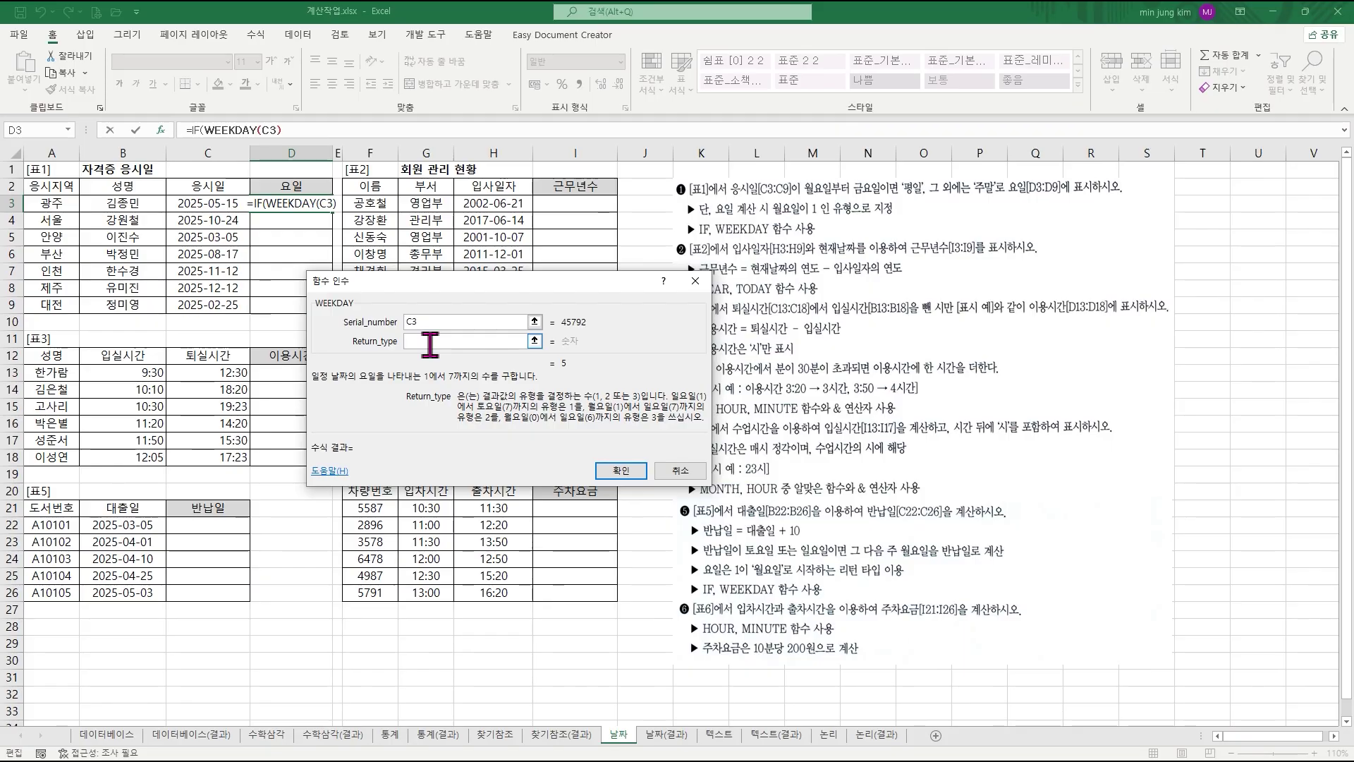
text(2)
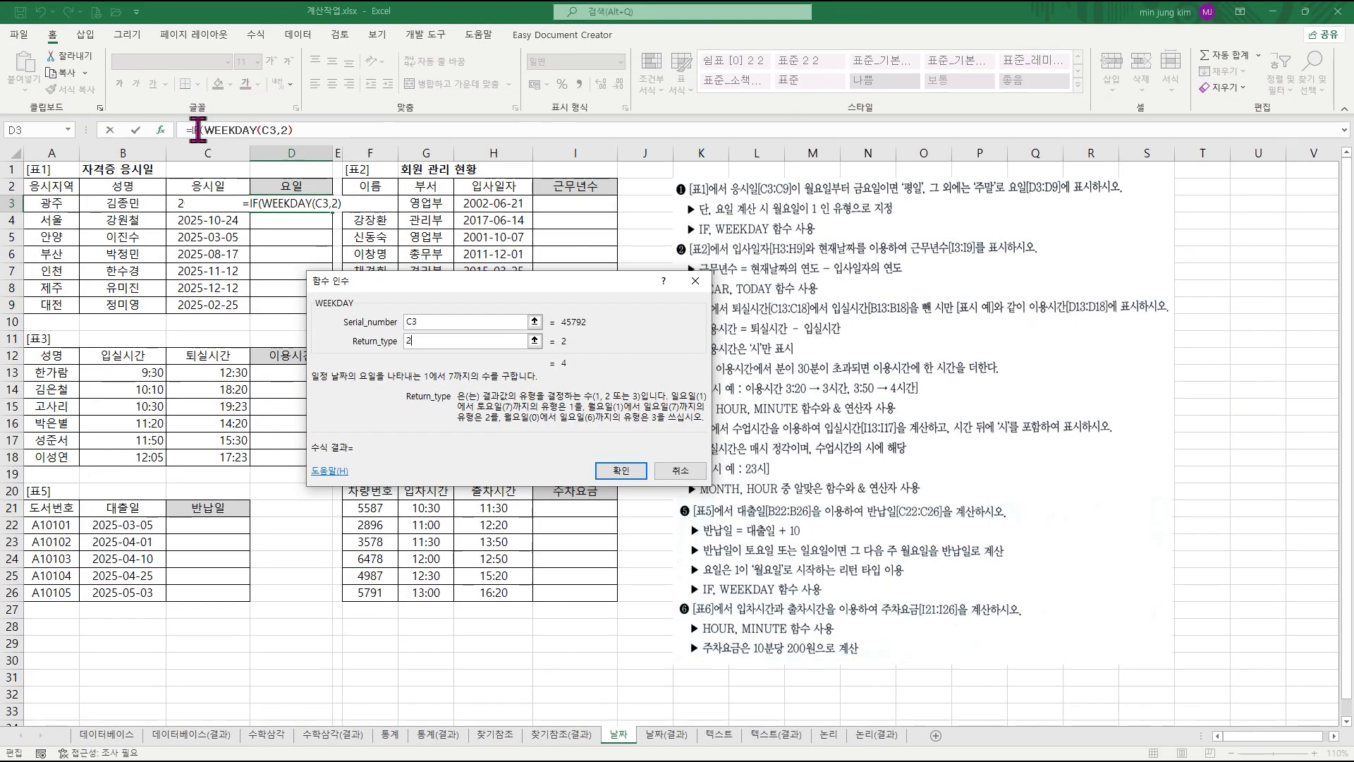
- Return to the IF arguments and complete the logical test as WEEKDAY(C3,2)<=5
click(391, 261)
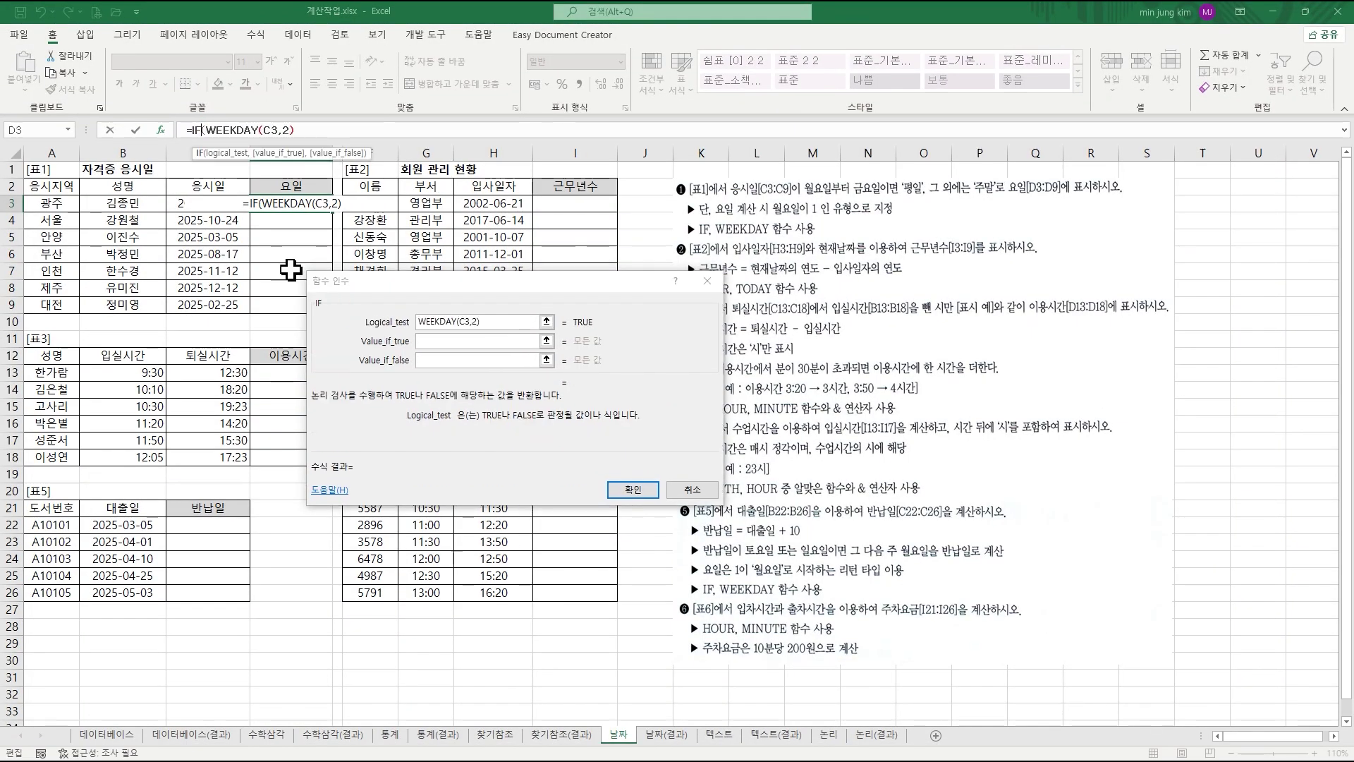
click(490, 321)
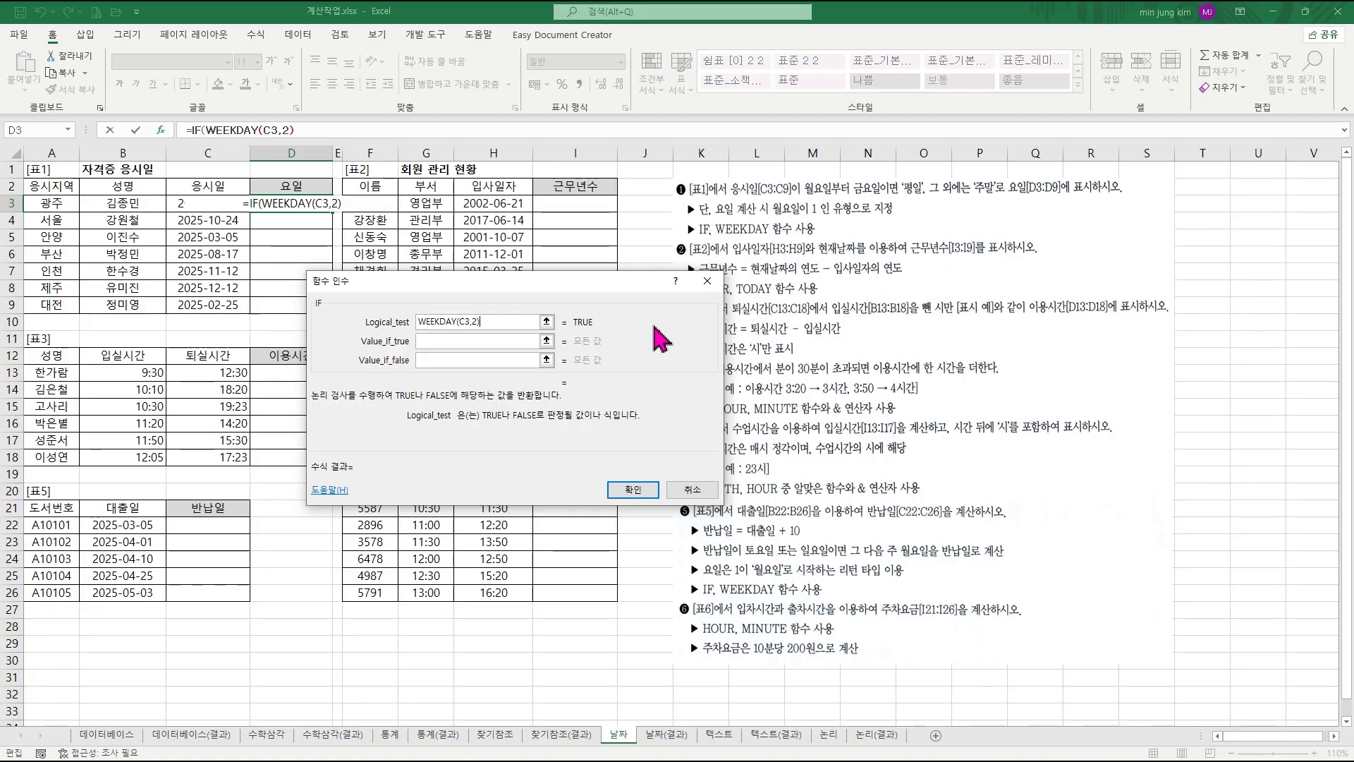
text(<=5)
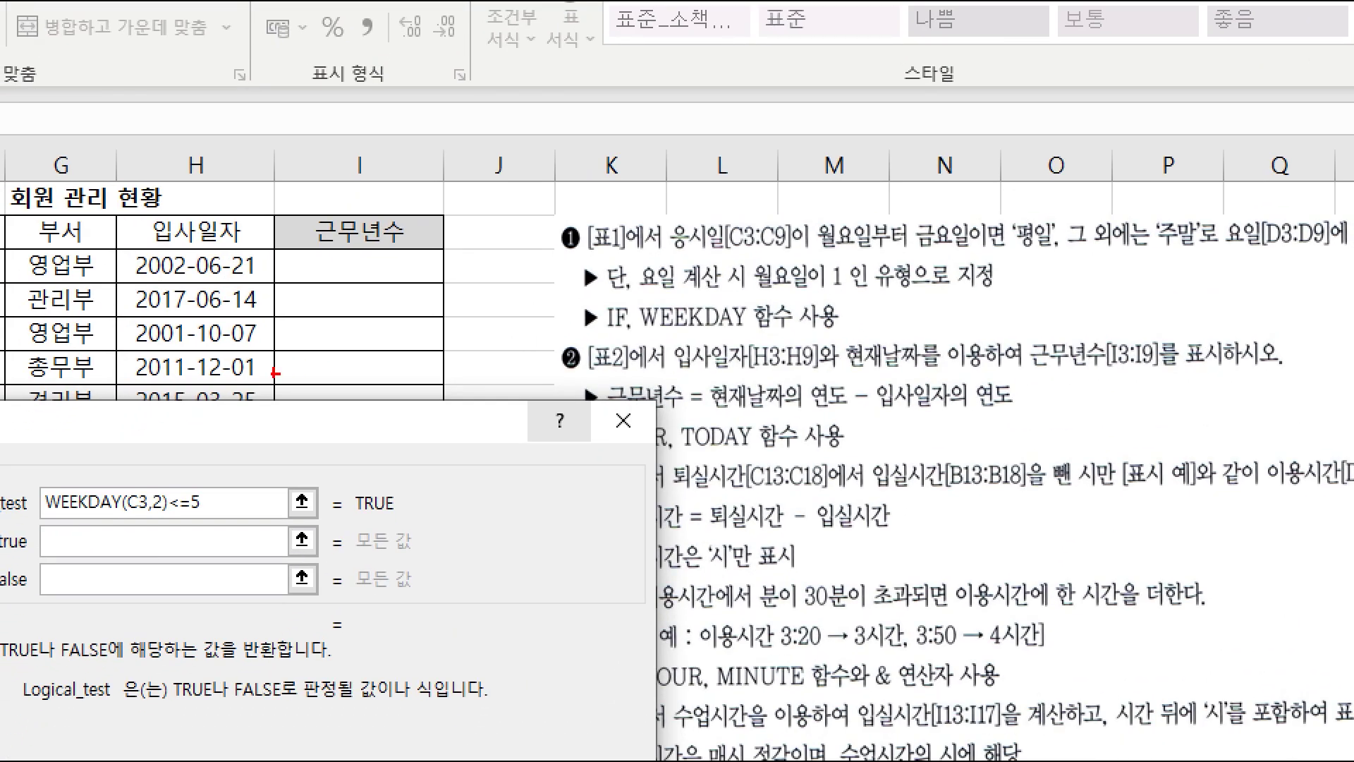
drag(409, 292, 390, 339)
drag(441, 300, 475, 323)
drag(504, 277, 537, 316)
mouse_move(583, 269)
mouse_down()
mouse_move(573, 304)
mouse_move(637, 299)
mouse_up()
drag(624, 268, 601, 323)
drag(681, 263, 670, 338)
drag(693, 294, 732, 292)
mouse_move(726, 356)
mouse_down()
mouse_move(634, 296)
mouse_move(737, 387)
mouse_up()
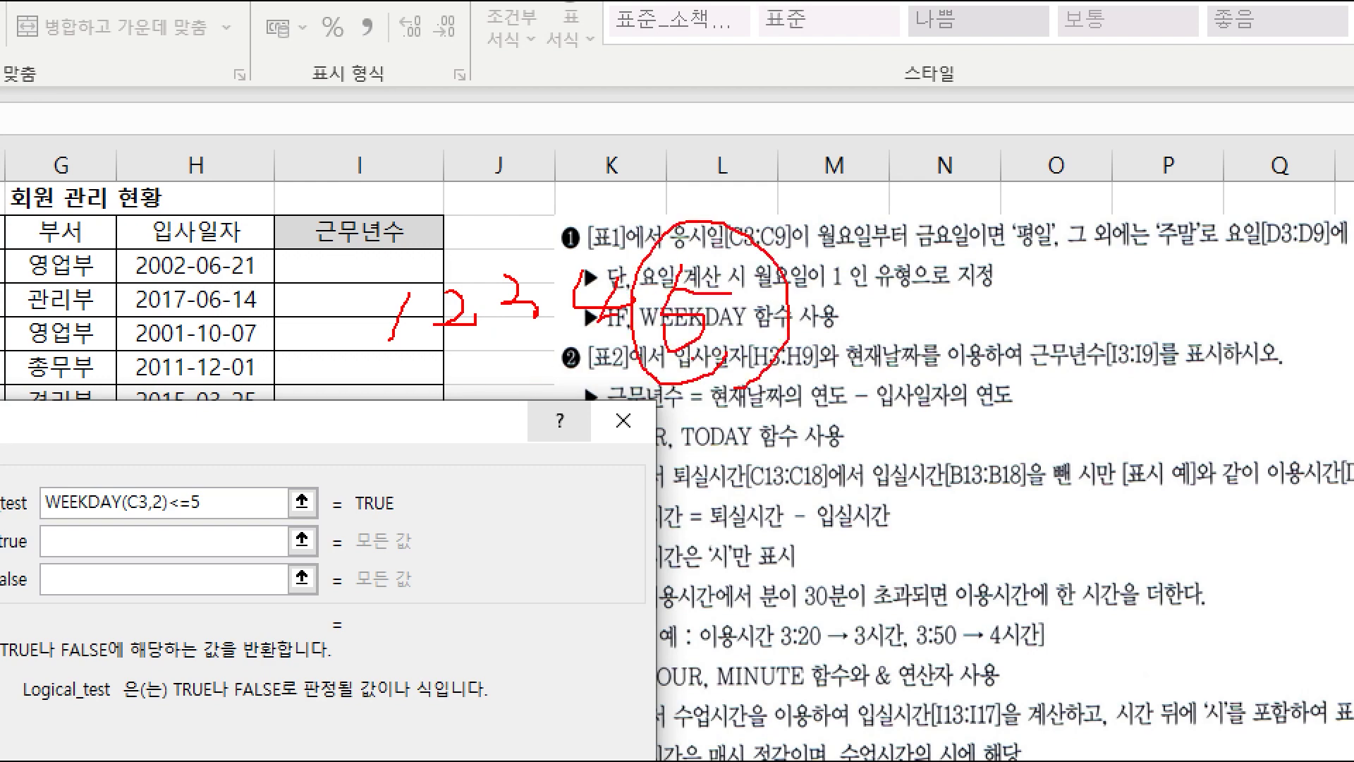
drag(737, 364, 342, 372)
drag(479, 383, 439, 465)
drag(483, 416, 560, 421)
drag(497, 464, 567, 464)
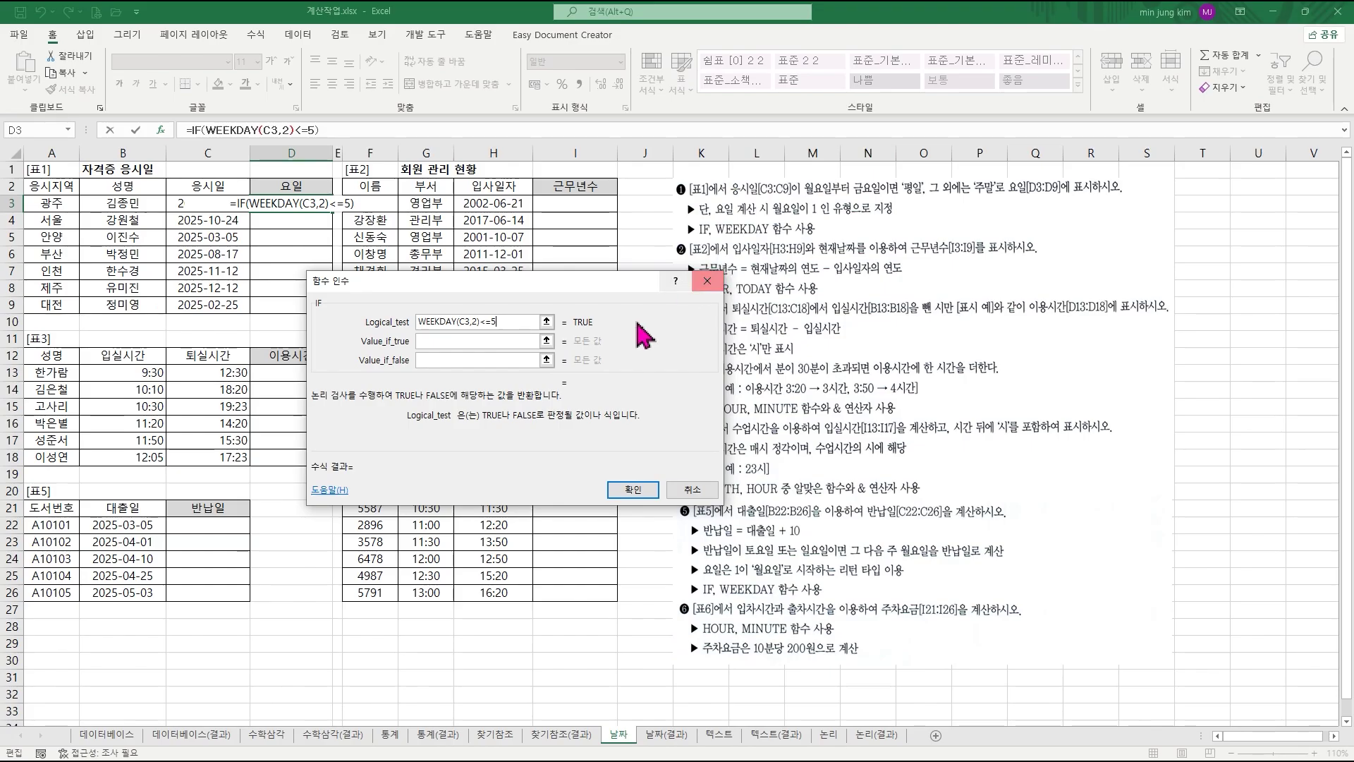
- Set the IF results to "평일" when true and "주말" when false, and fill the formula down to D9
click(168, 543)
text(평일)
key(Tab)
text(주말)
key(Tab)
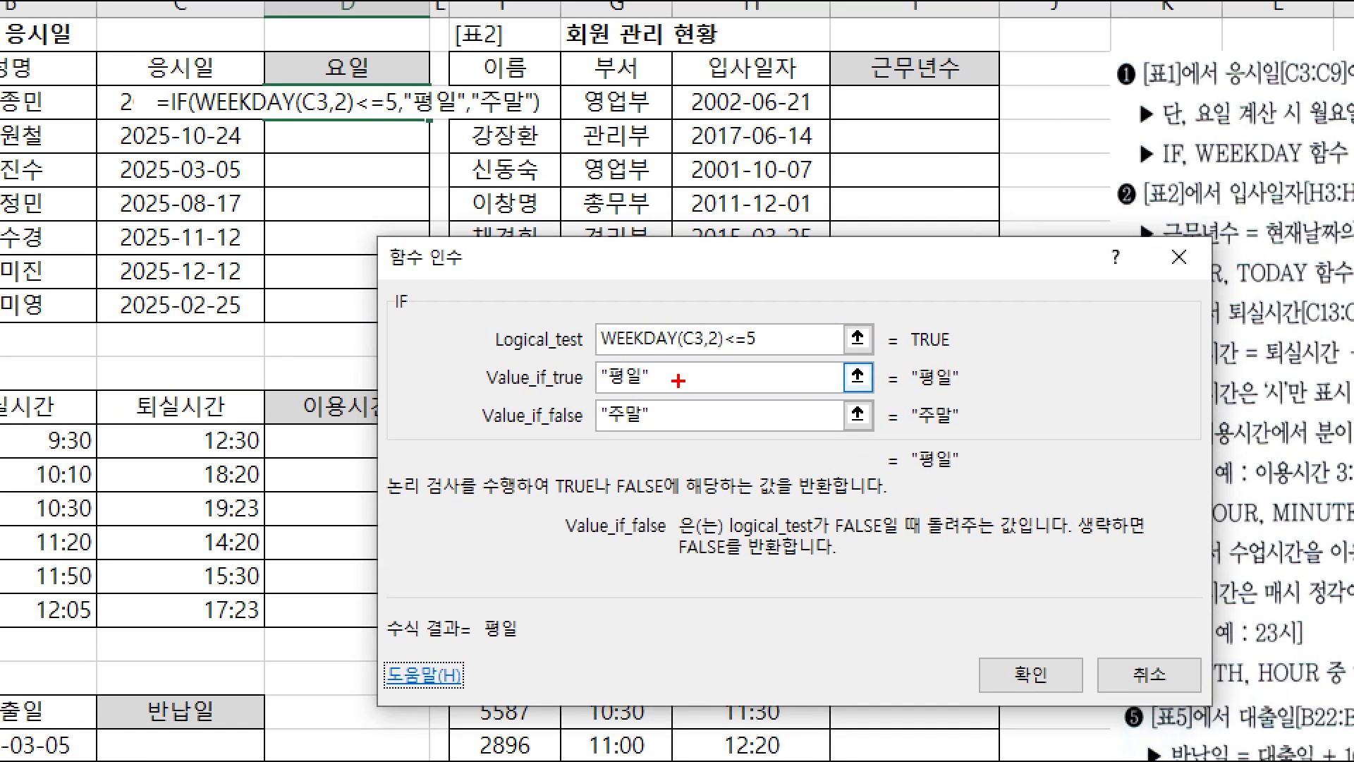
drag(407, 333, 442, 369)
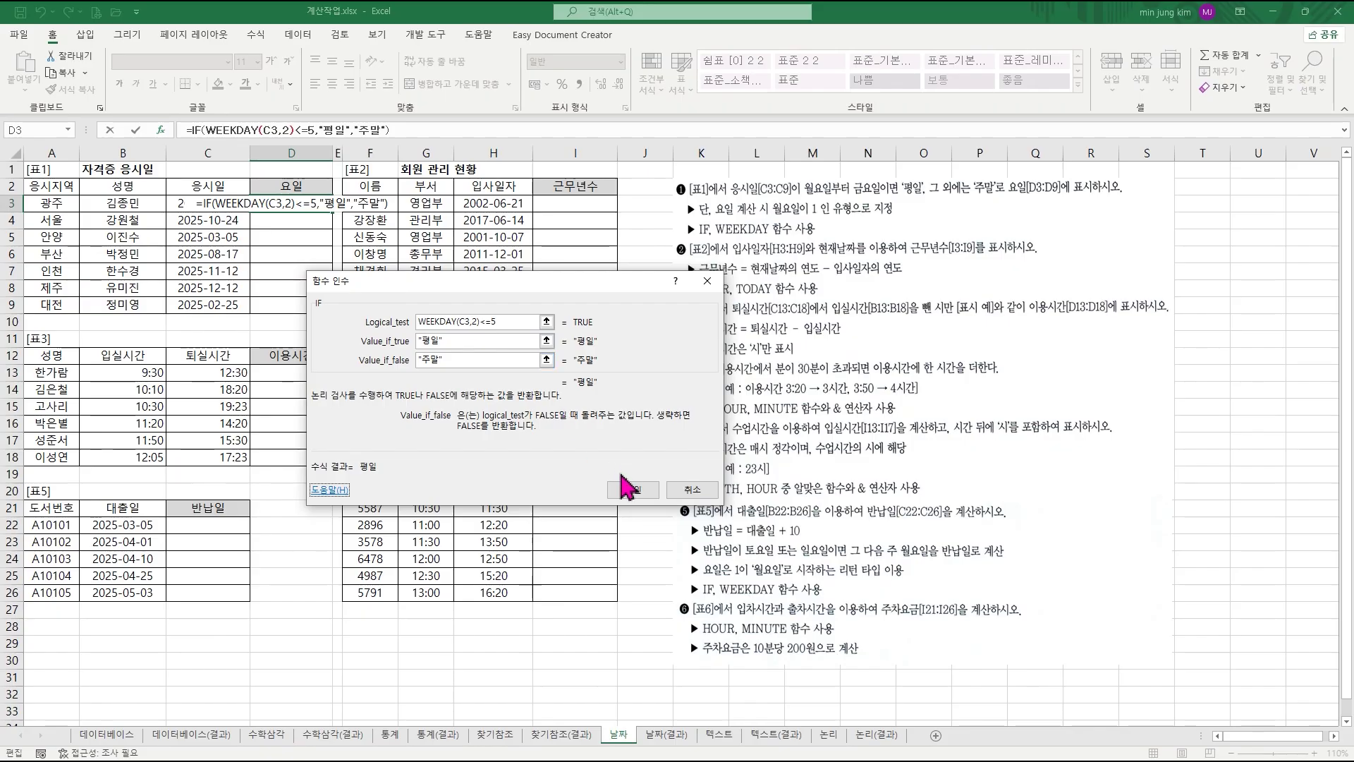
click(623, 487)
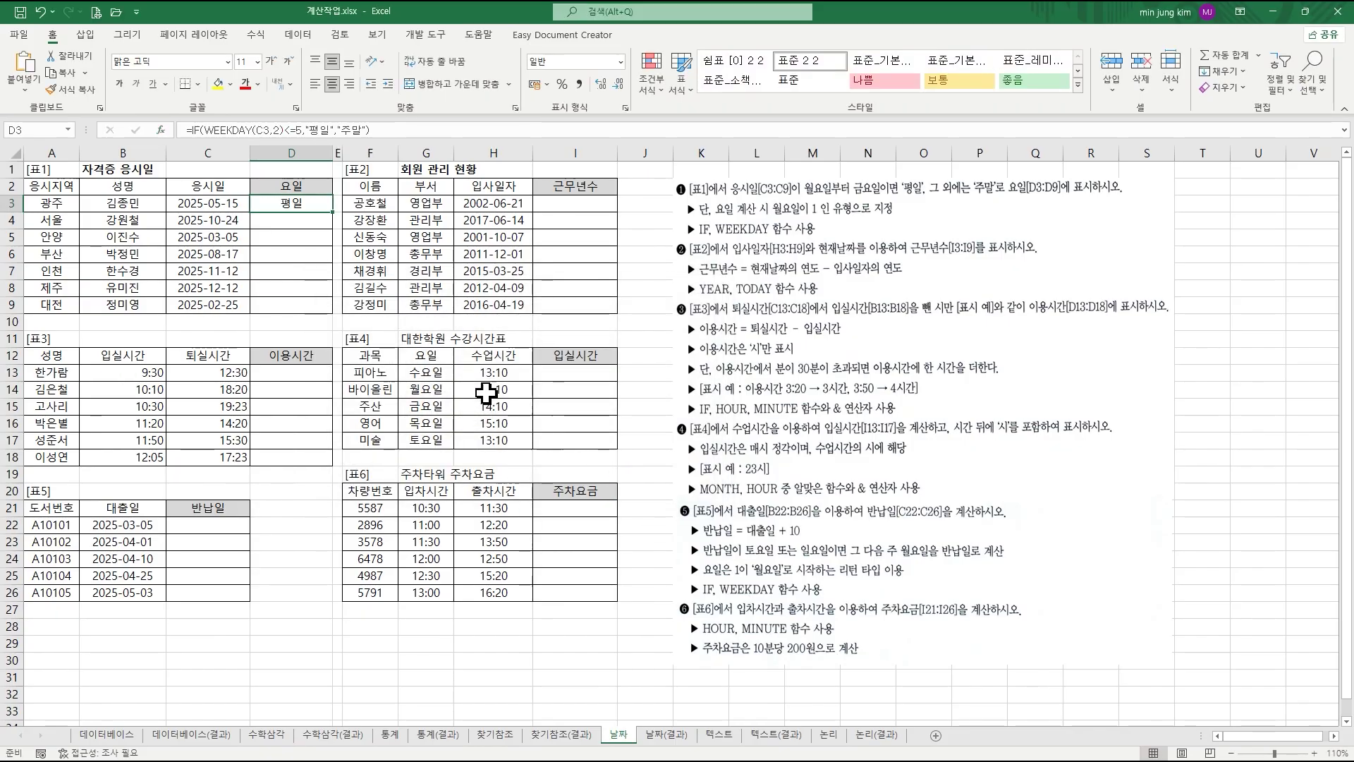
drag(335, 211, 330, 319)
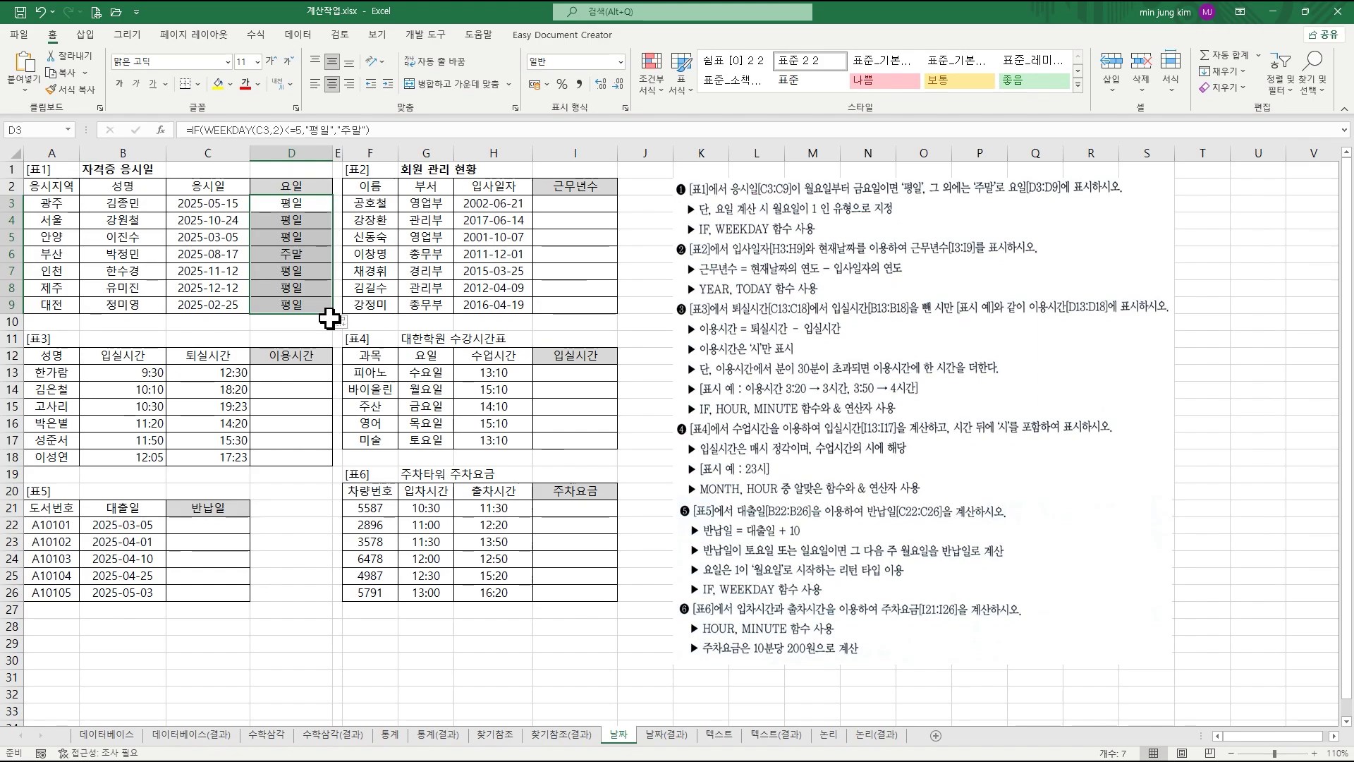
- Select I3 and read the second task's instructions for calculating the years of service in table 2
click(580, 203)
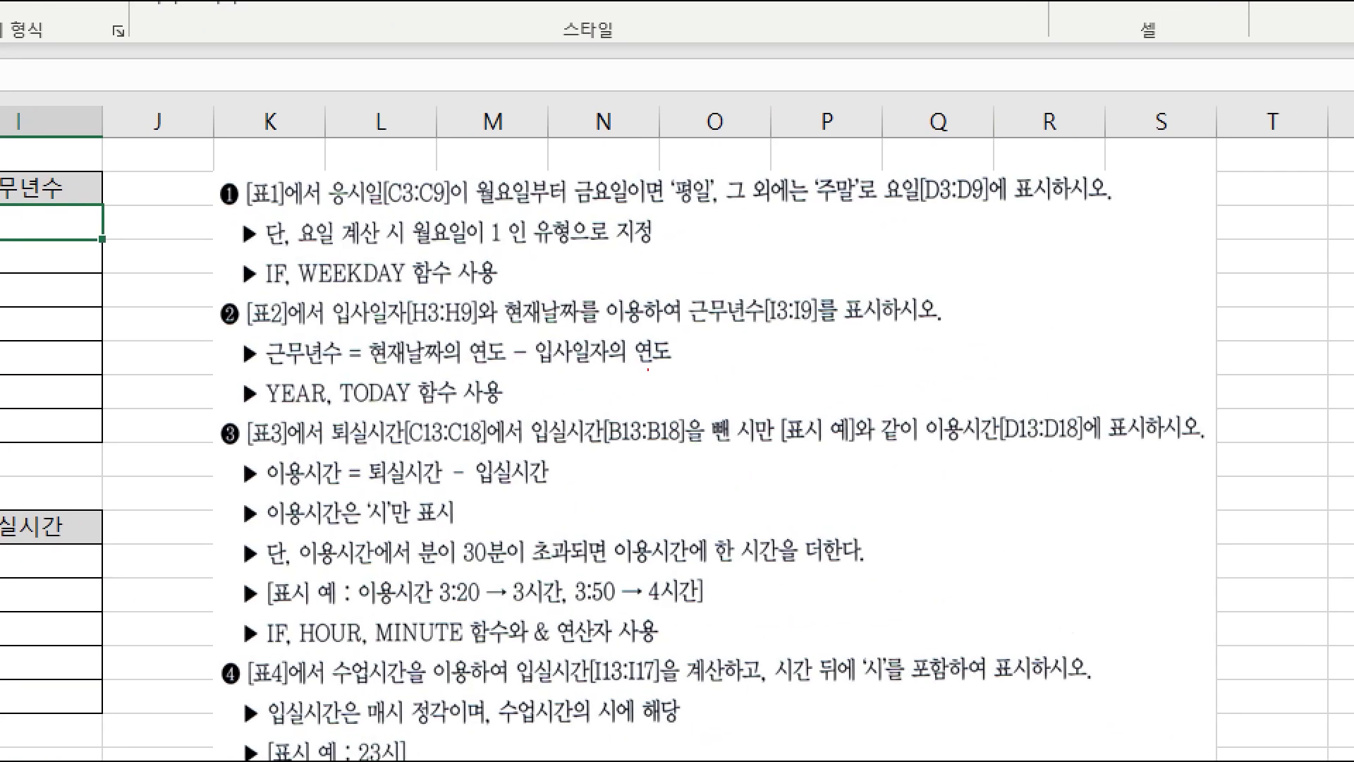
mouse_move(300, 279)
mouse_down()
mouse_move(550, 337)
mouse_move(829, 331)
mouse_up()
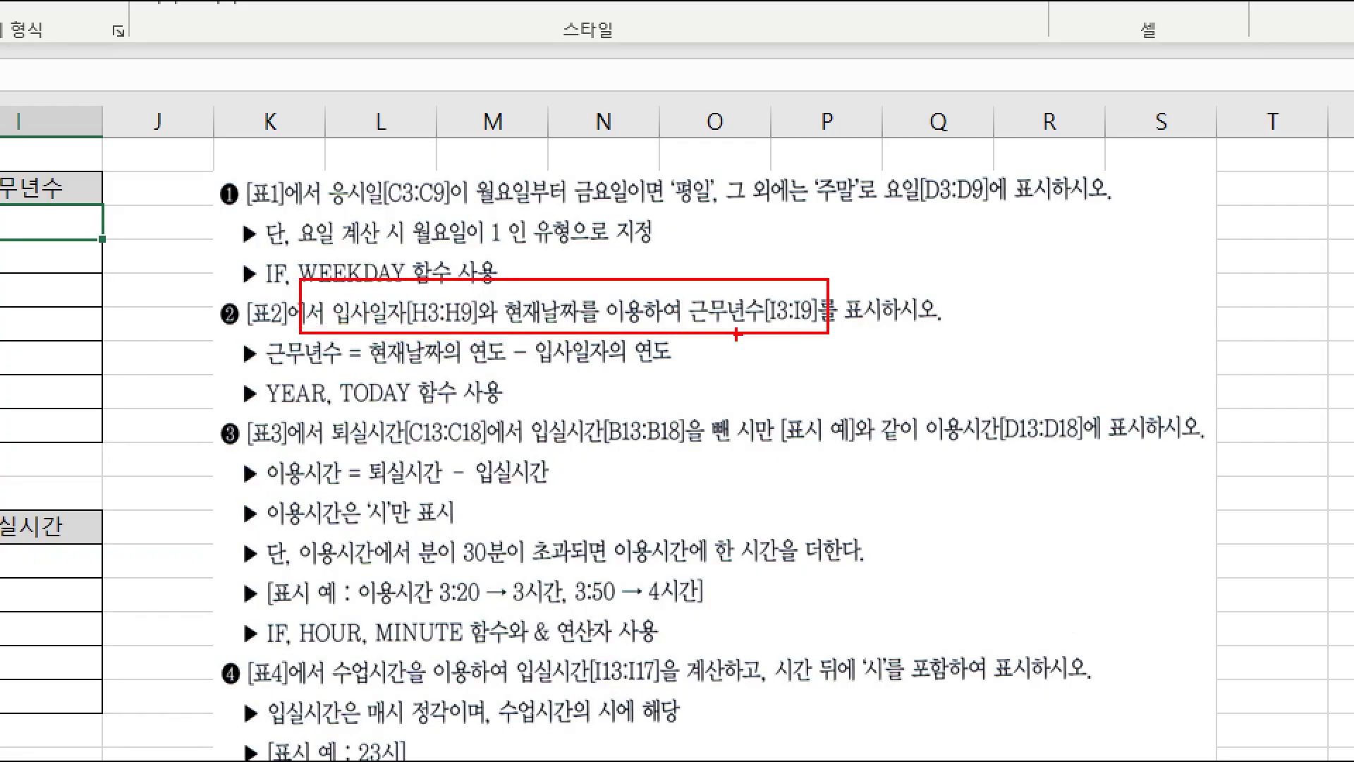
drag(371, 368, 717, 372)
mouse_move(445, 370)
mouse_down()
mouse_move(318, 347)
mouse_move(506, 368)
mouse_up()
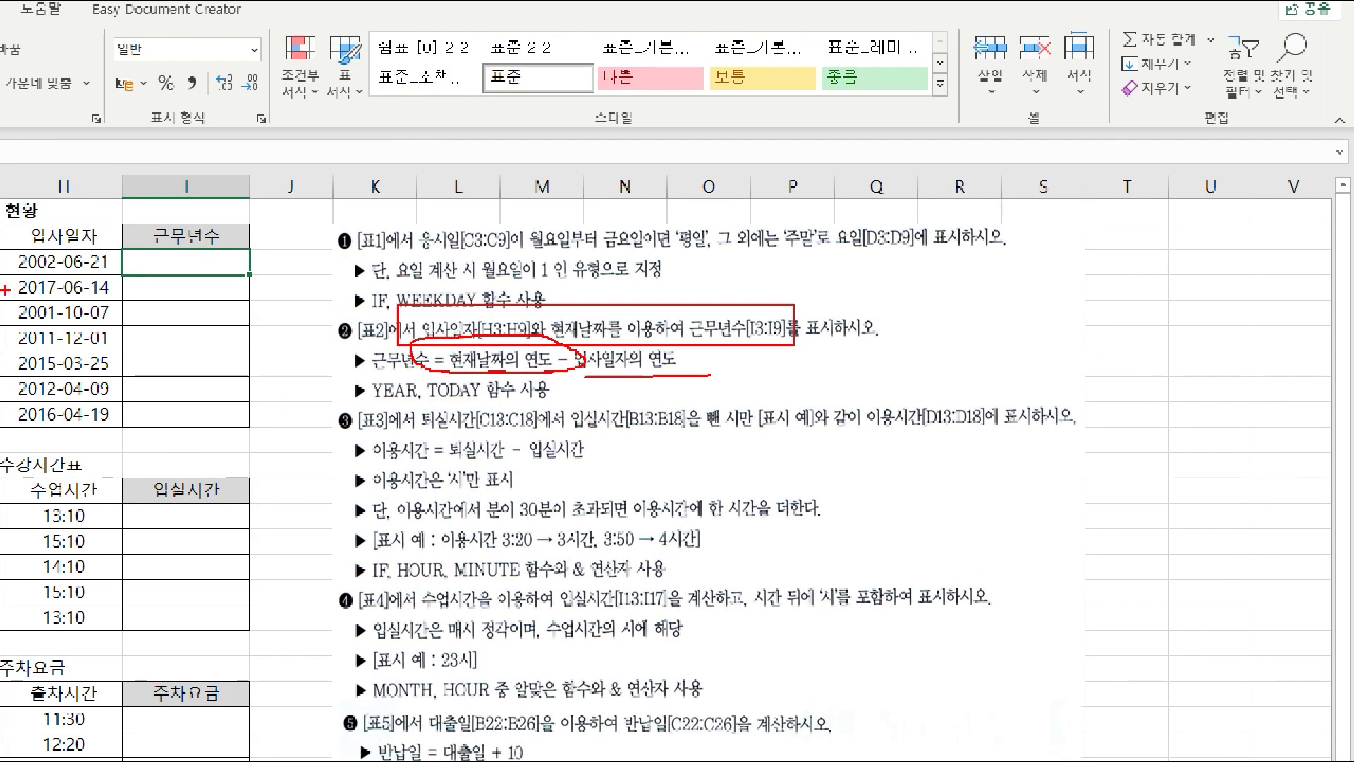
mouse_move(74, 280)
mouse_down()
mouse_move(7, 279)
mouse_move(95, 283)
mouse_up()
key(Escape)
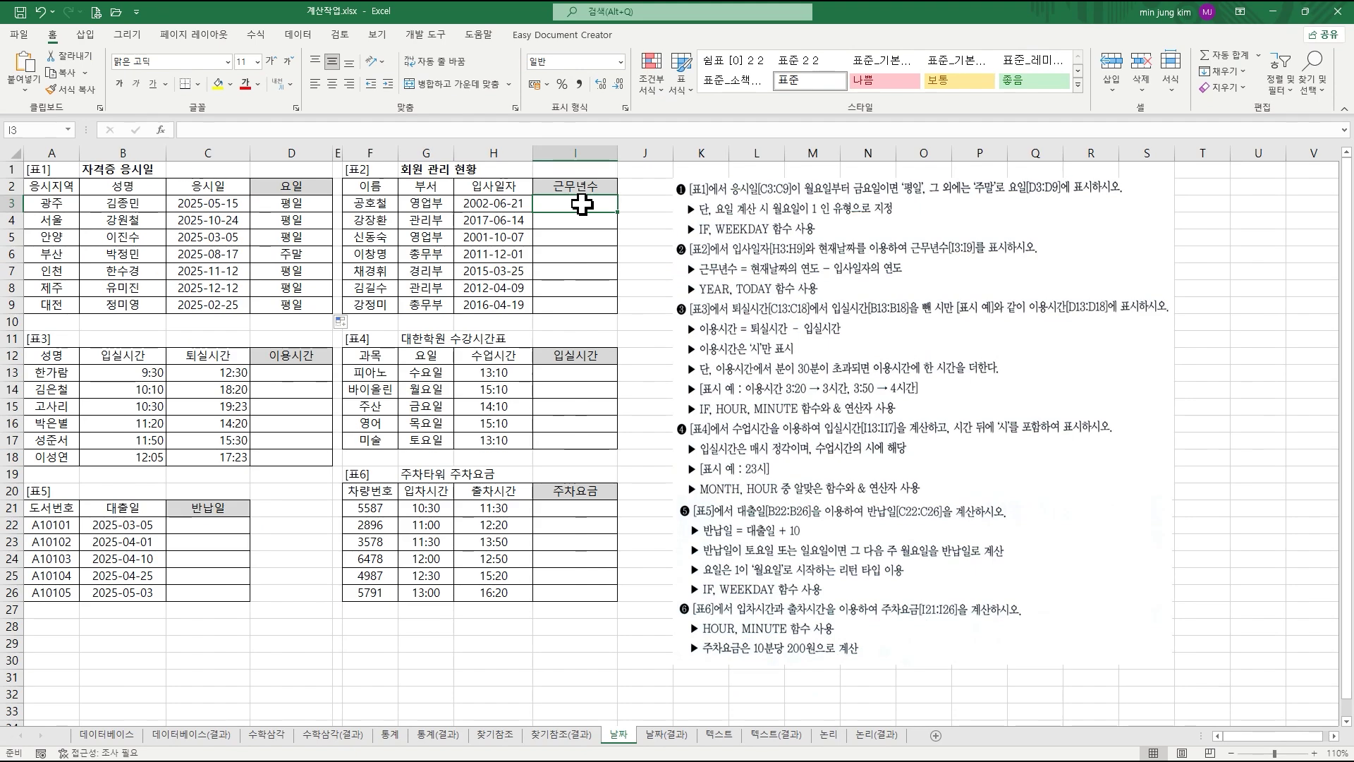
- Enter =YEAR(TODAY()) in I3 using the YEAR function's arguments
text(=ㅛ)
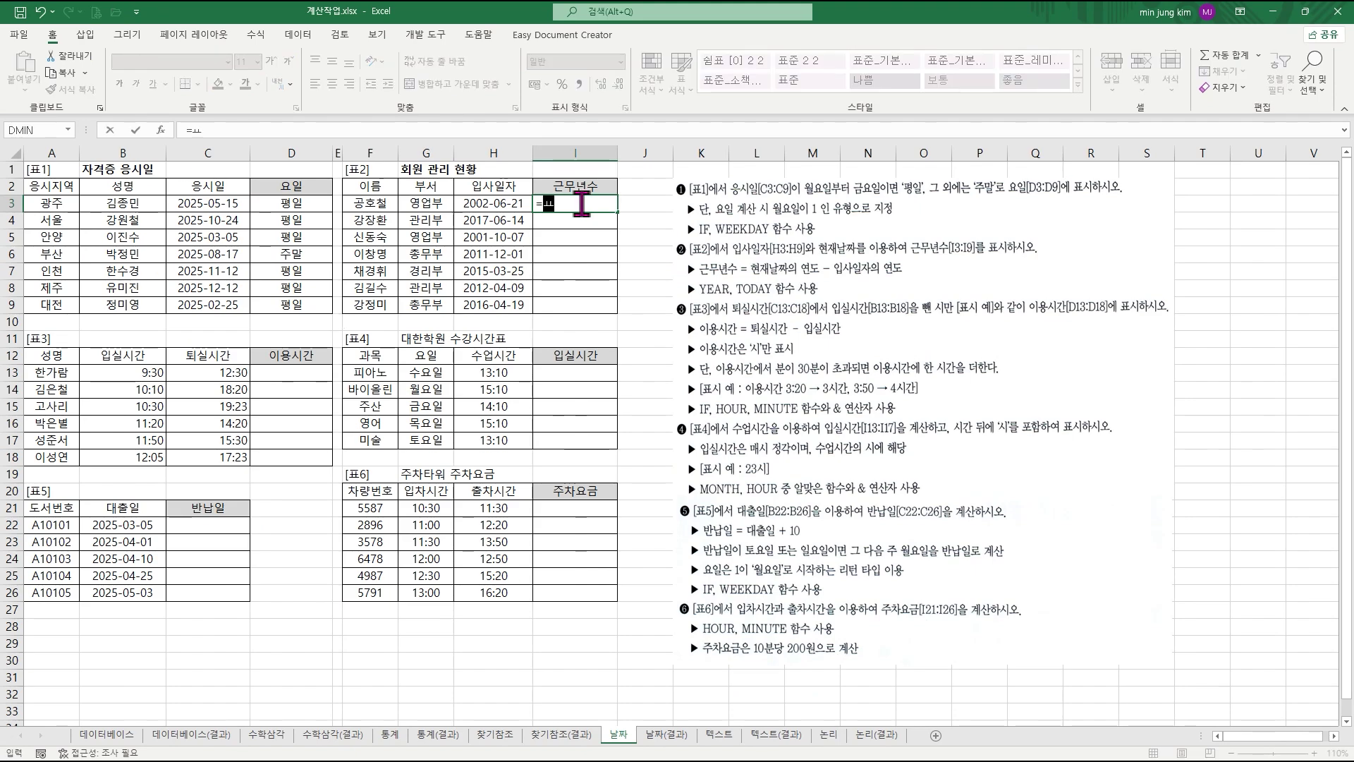
key(BackSpace)
text(year)
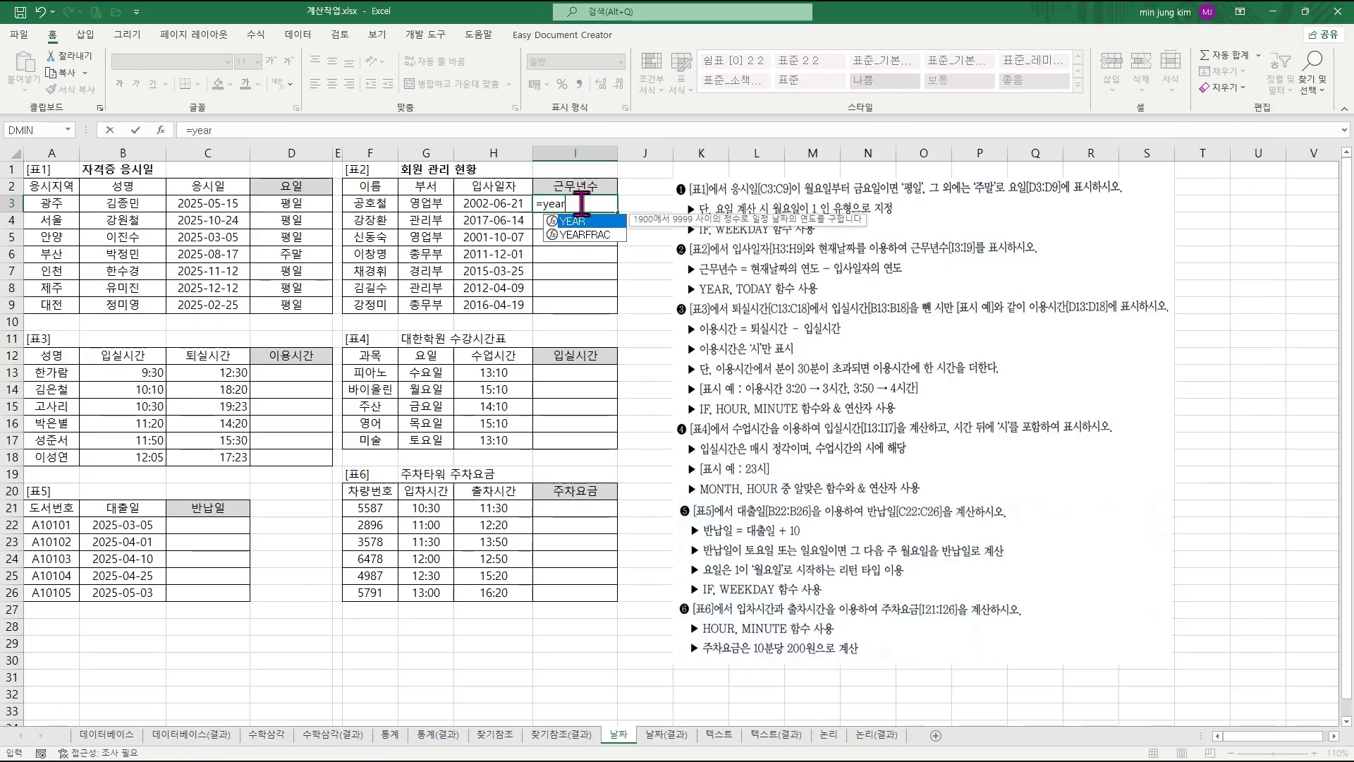
key(ctrl+a)
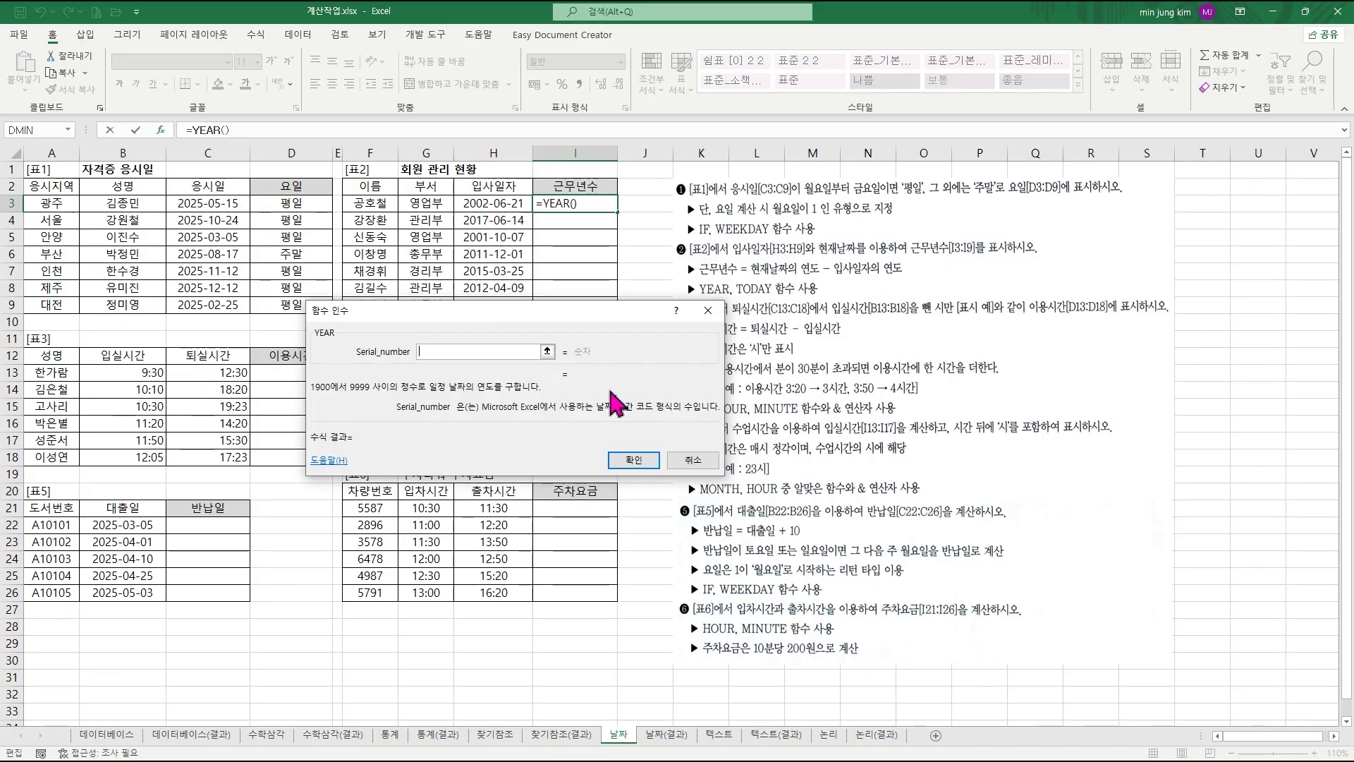
text(today)
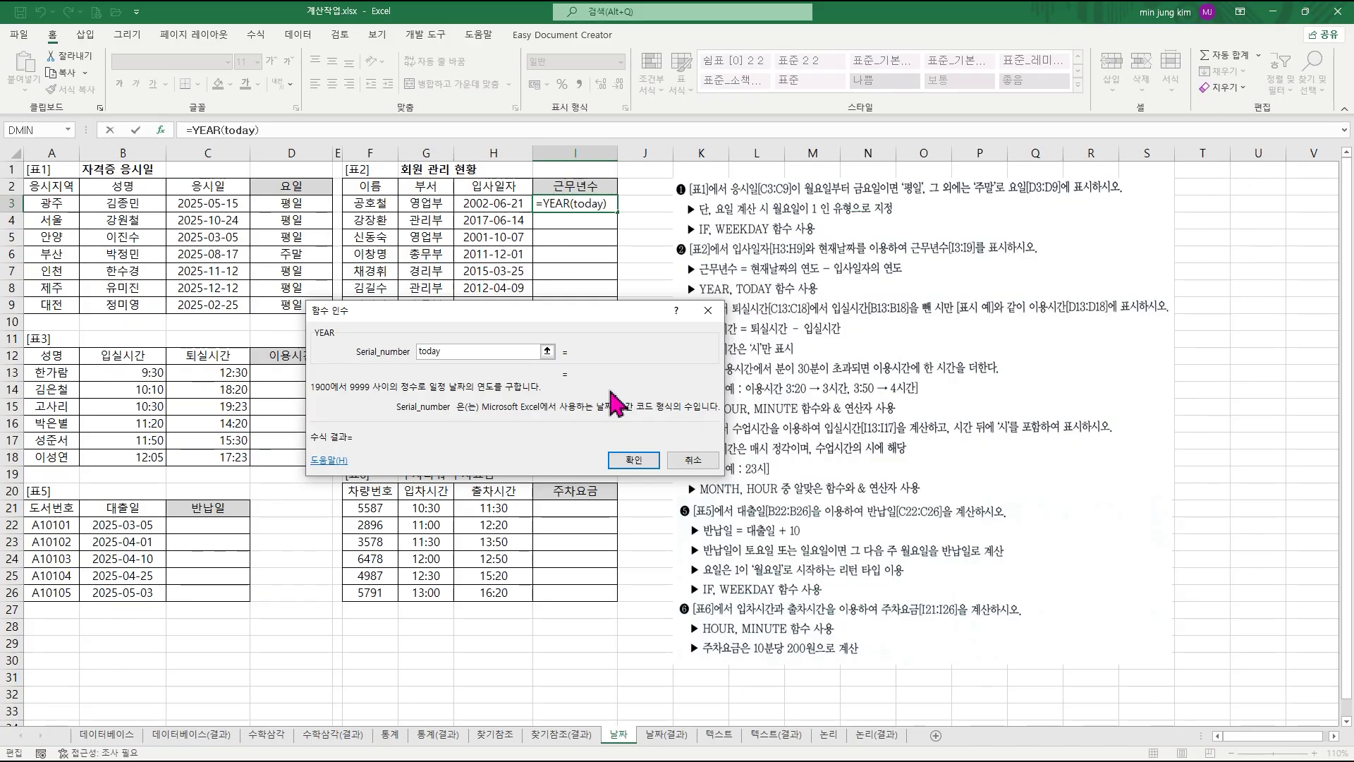
text(())
click(632, 459)
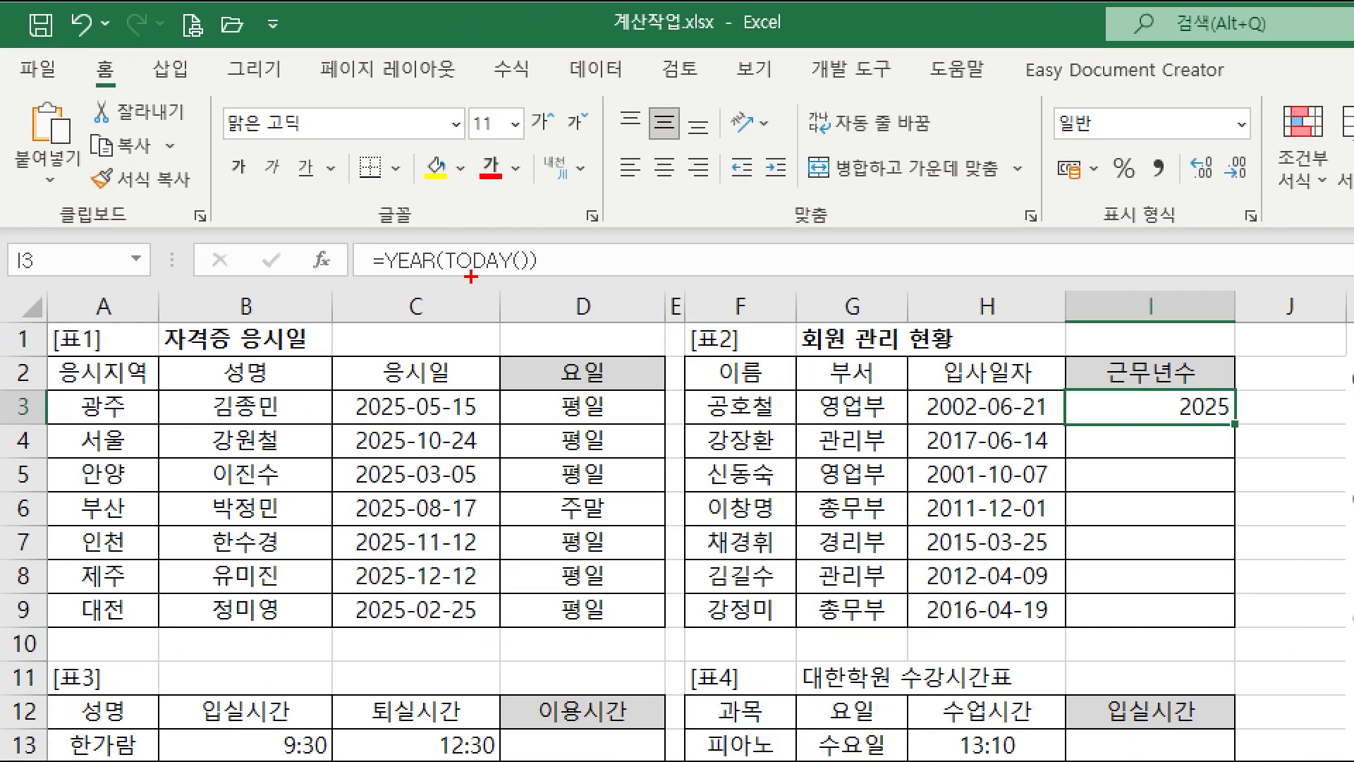
drag(451, 277, 503, 281)
mouse_move(503, 289)
mouse_down()
mouse_move(466, 319)
mouse_move(394, 280)
mouse_move(409, 291)
mouse_up()
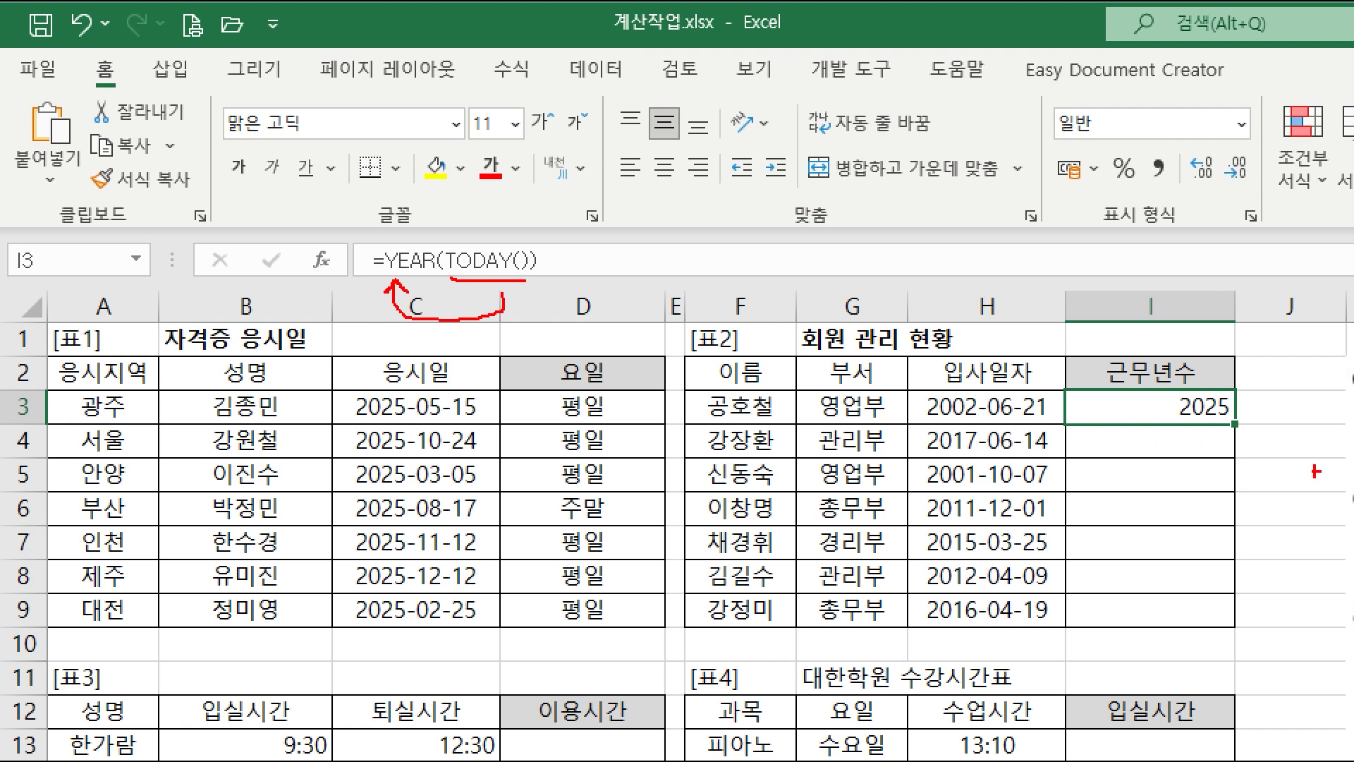
drag(1118, 383, 1220, 442)
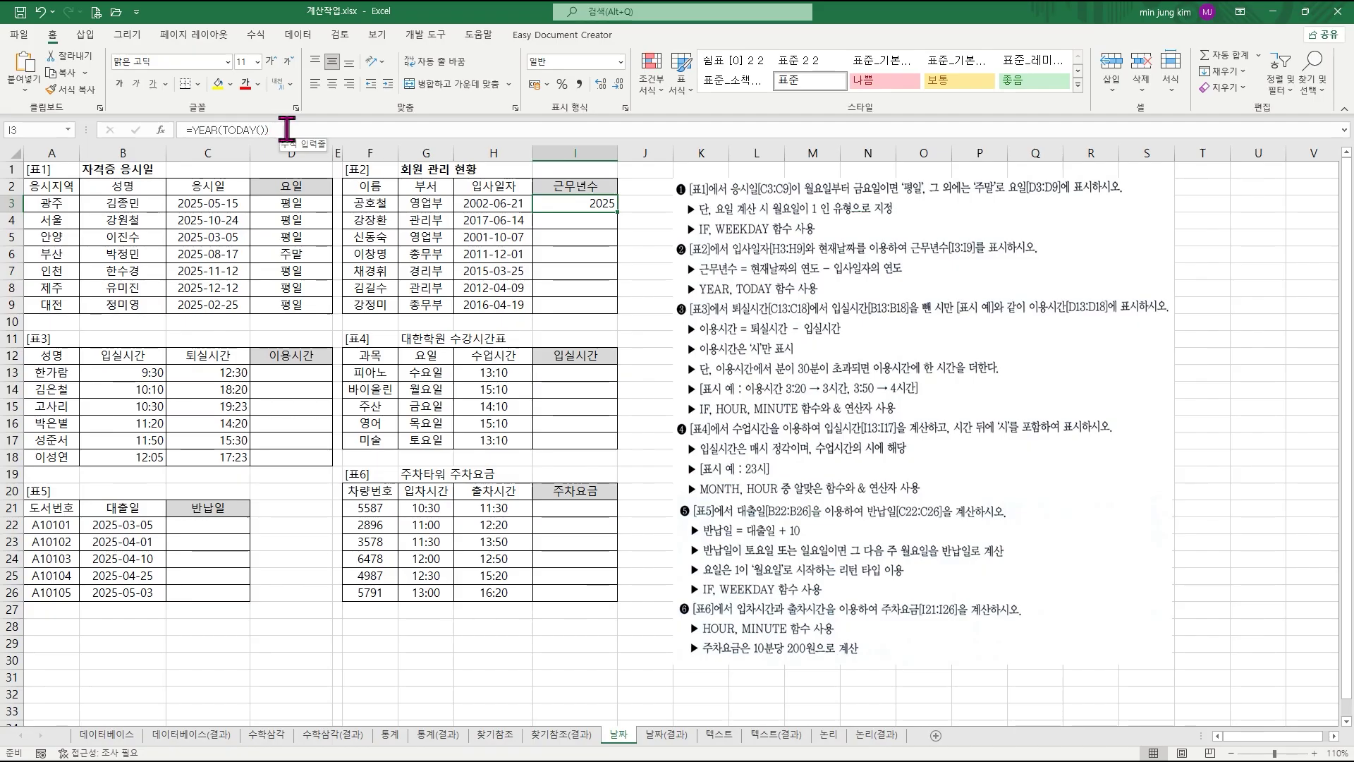
- Extend the formula in I3 to =YEAR(TODAY())-YEAR(H3) using the YEAR function's arguments
click(289, 130)
text(-)
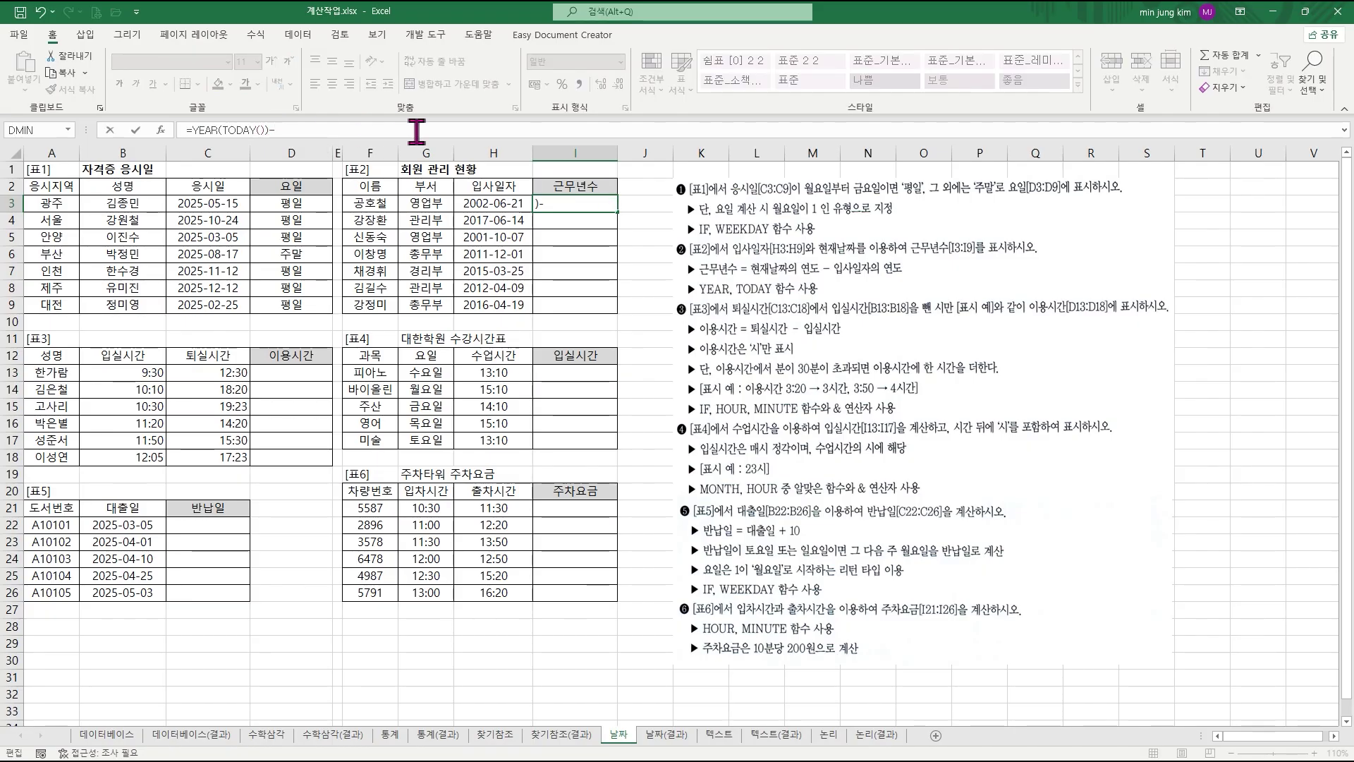
text(year)
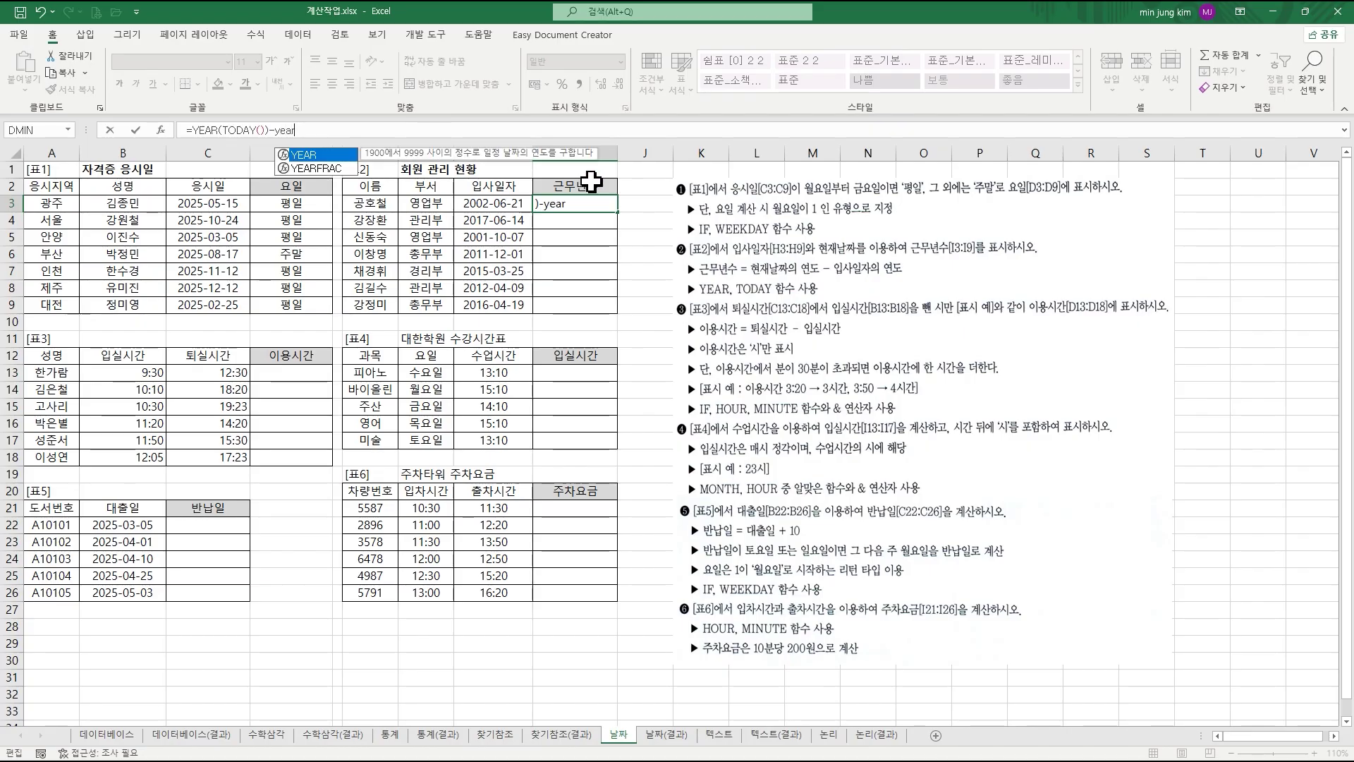
key(ctrl+a)
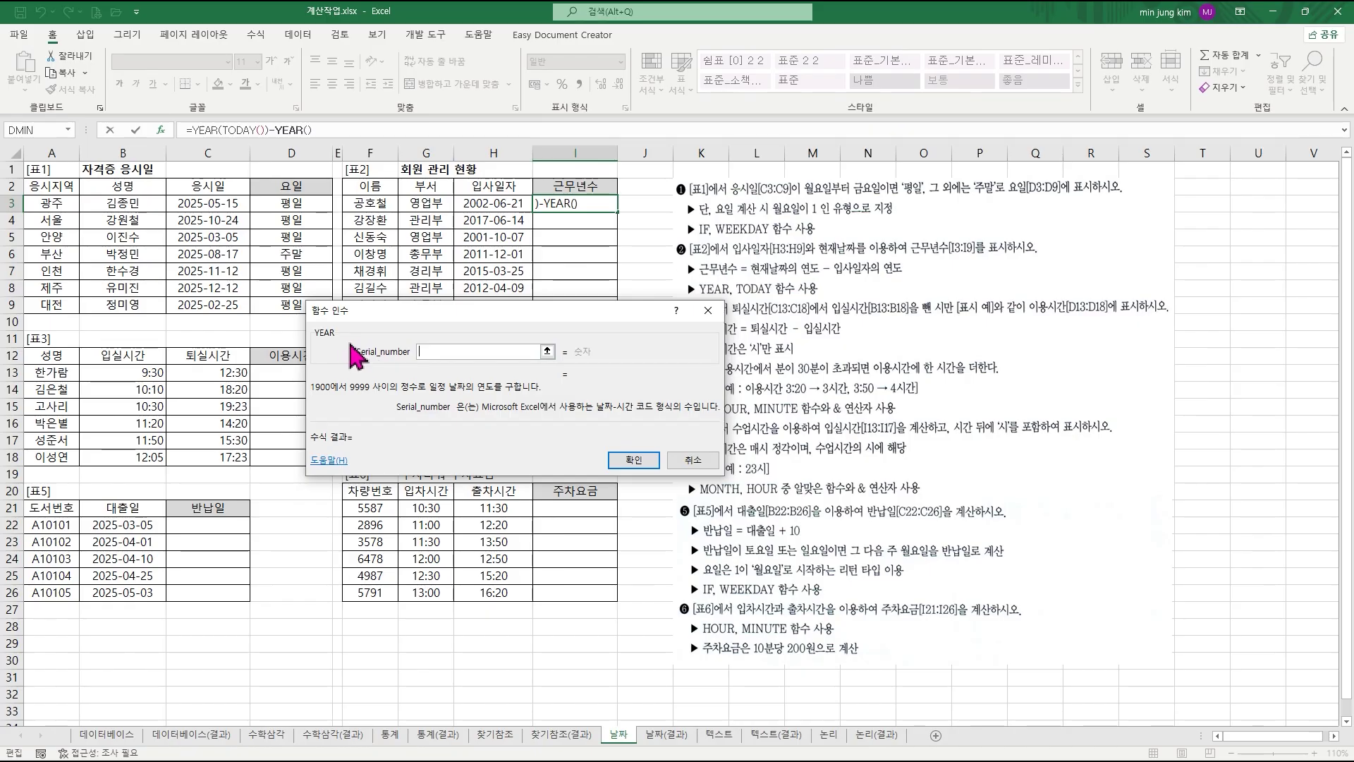
click(496, 200)
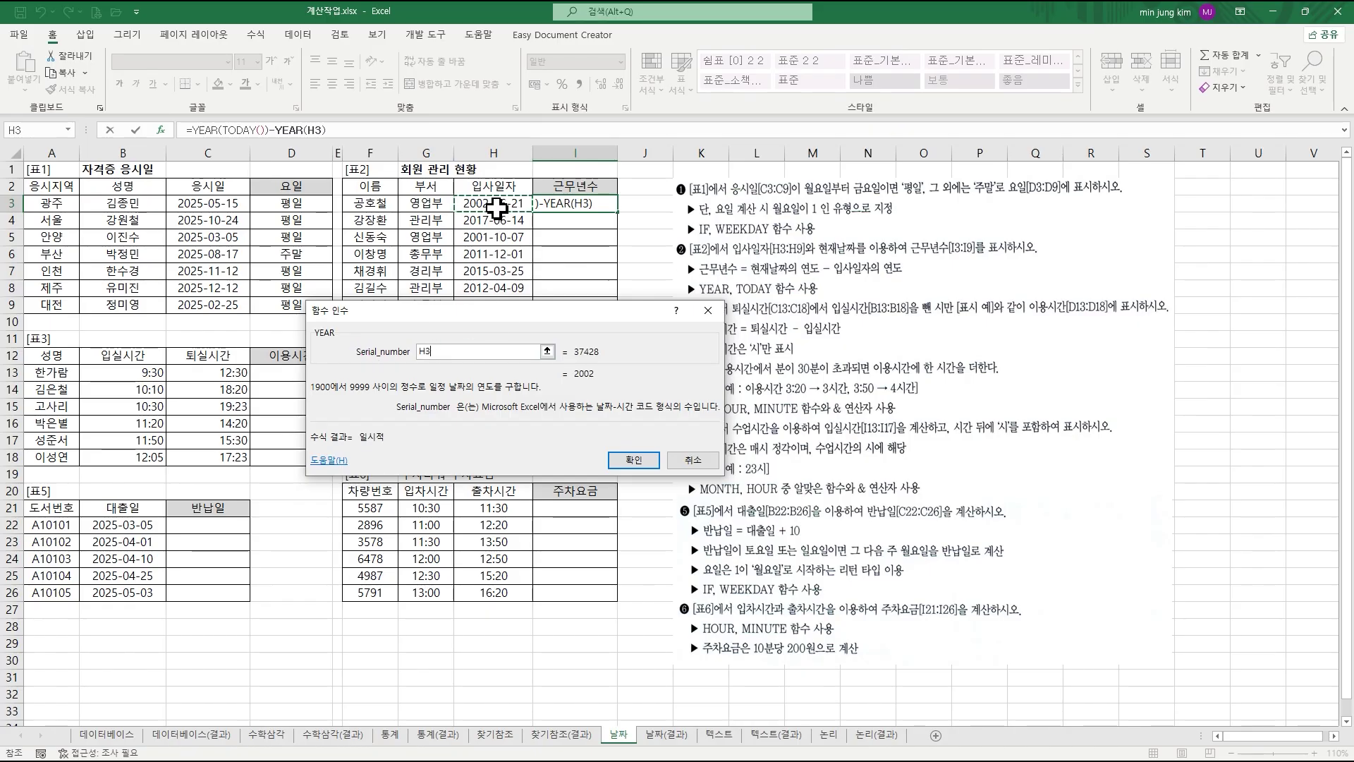
click(633, 459)
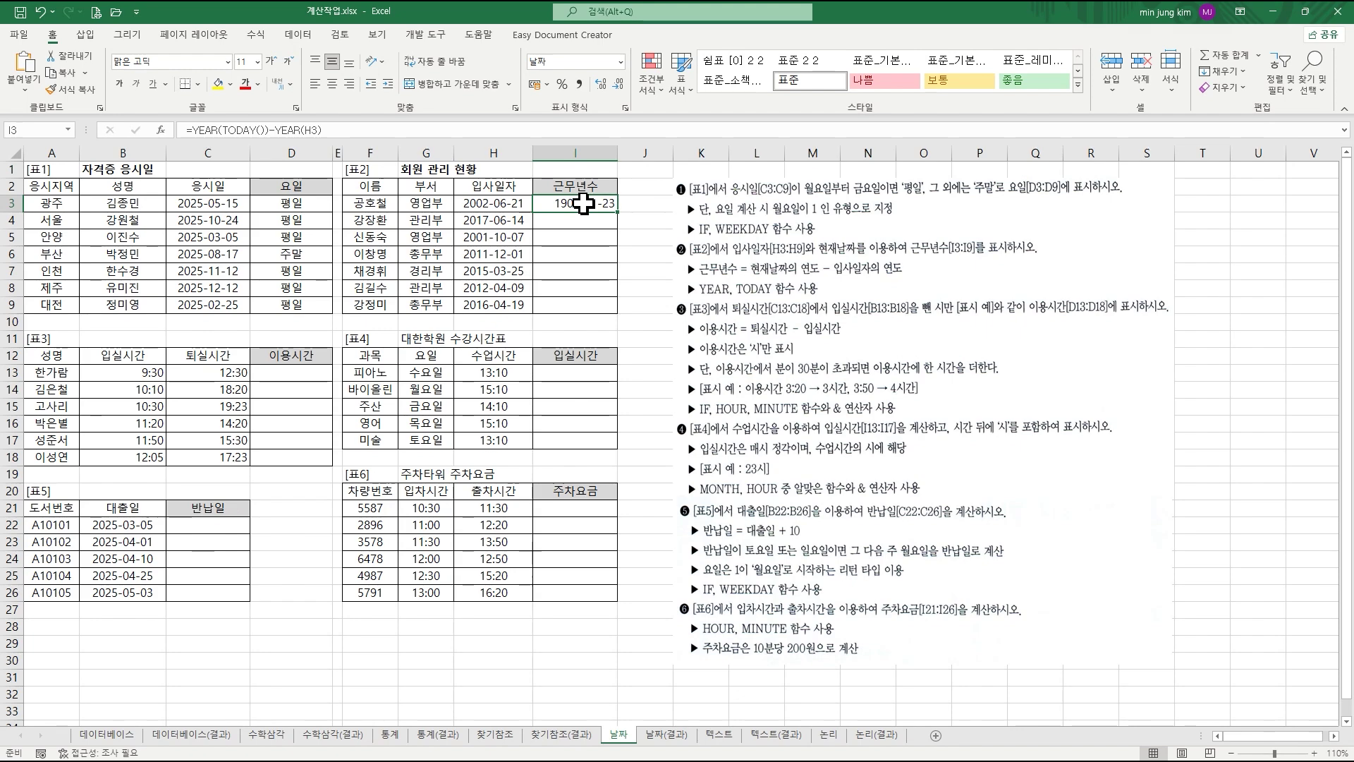
- Fill the years-of-service formula down to I9 and set the number format of I3:I9 to General (일반)
drag(617, 210, 614, 315)
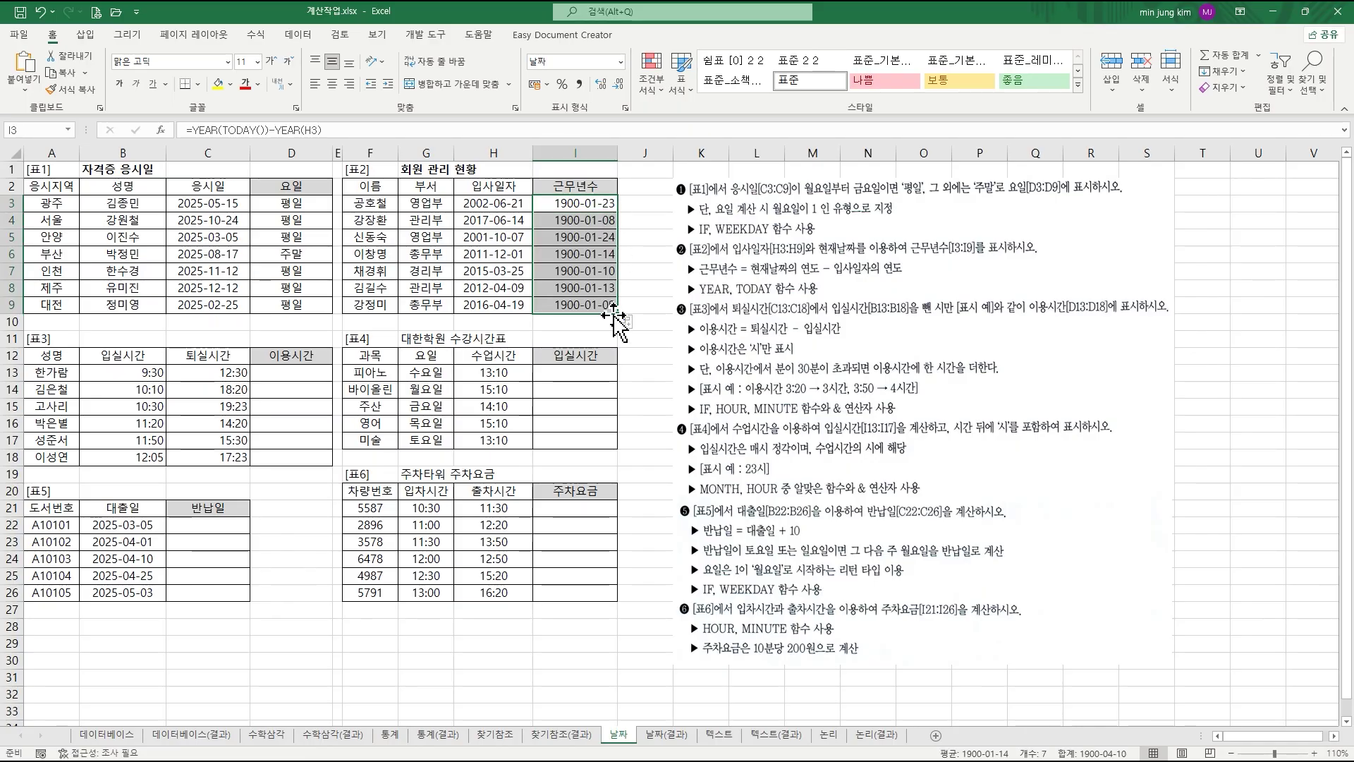
drag(568, 203, 582, 302)
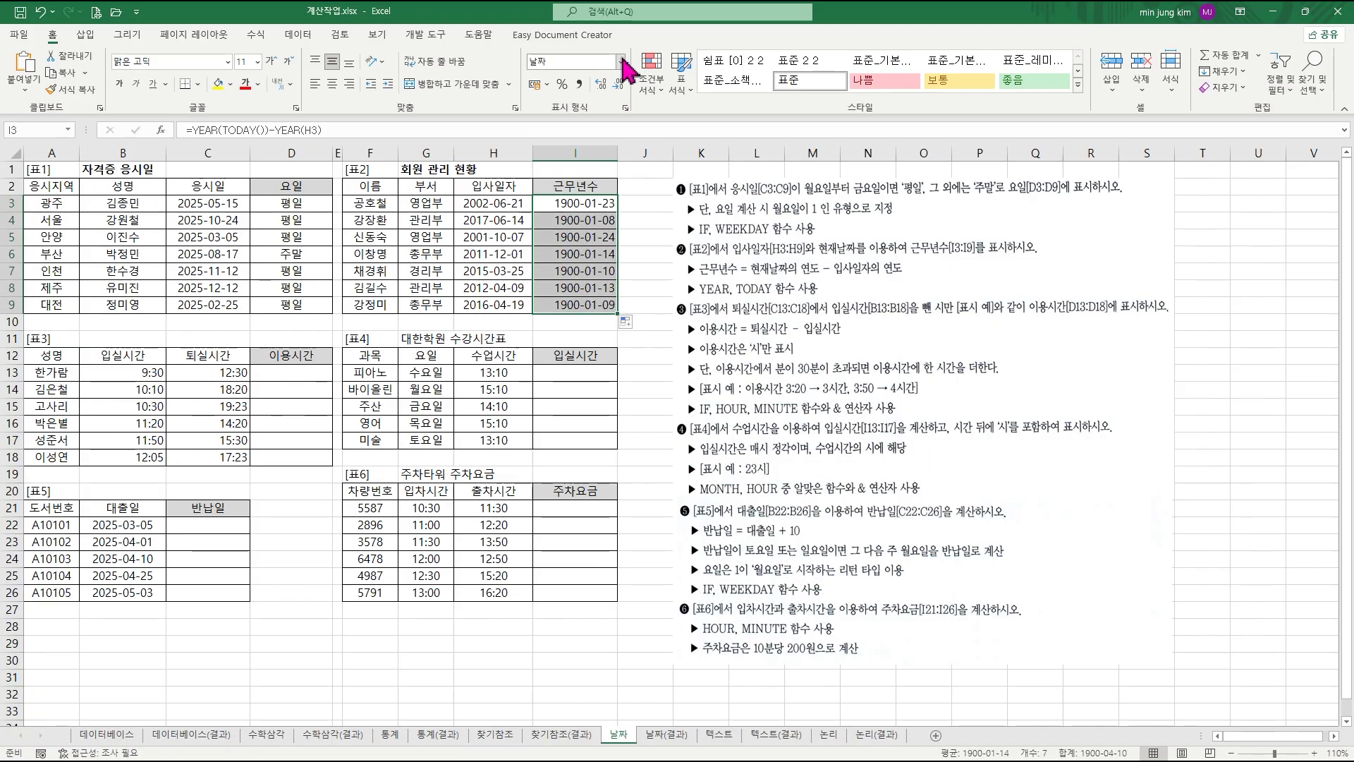
click(621, 62)
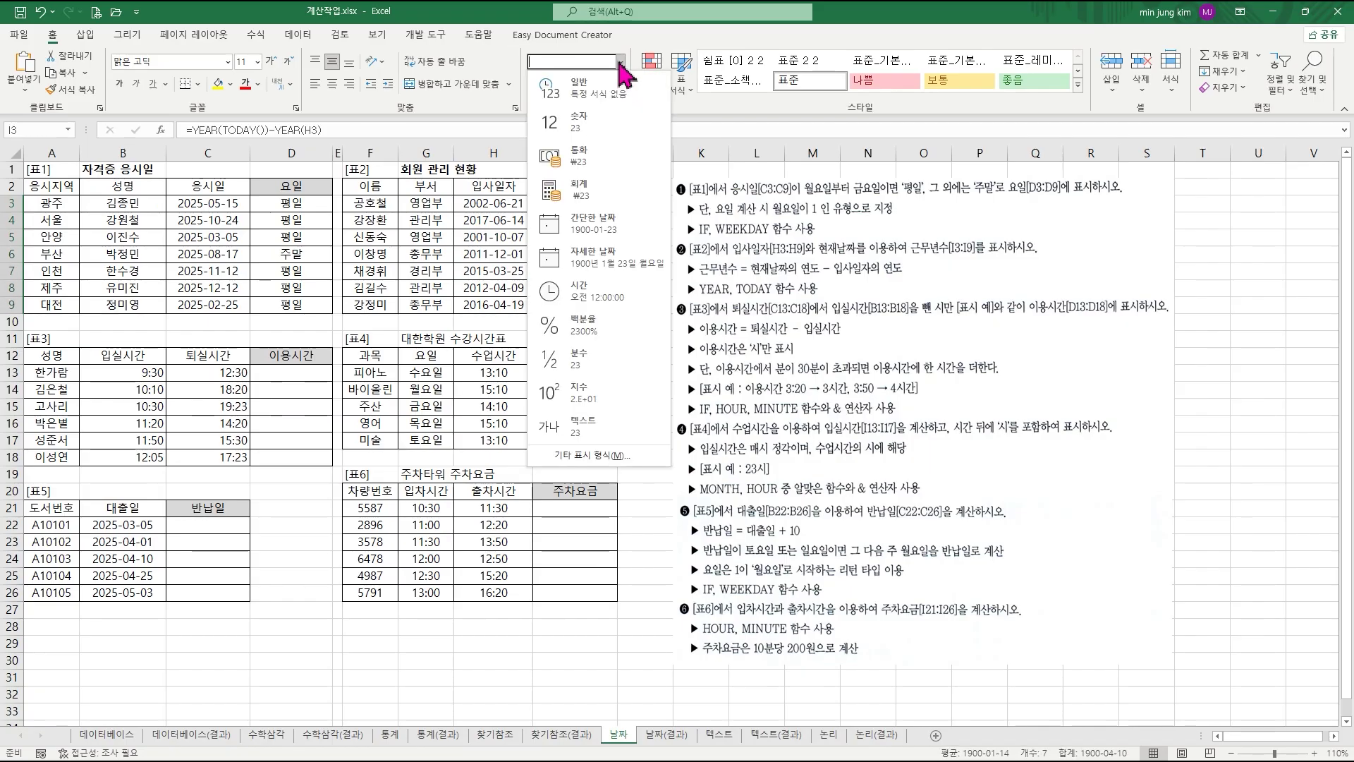
click(604, 89)
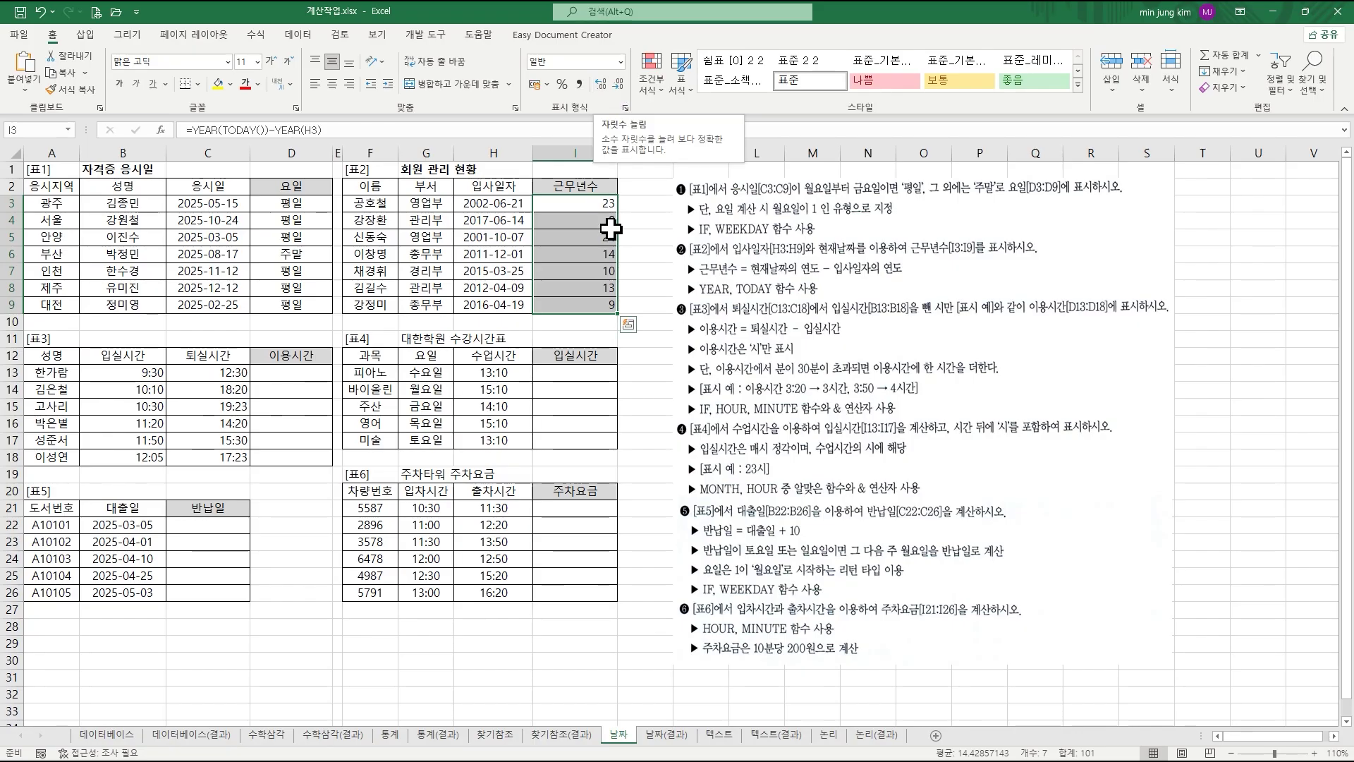
click(632, 202)
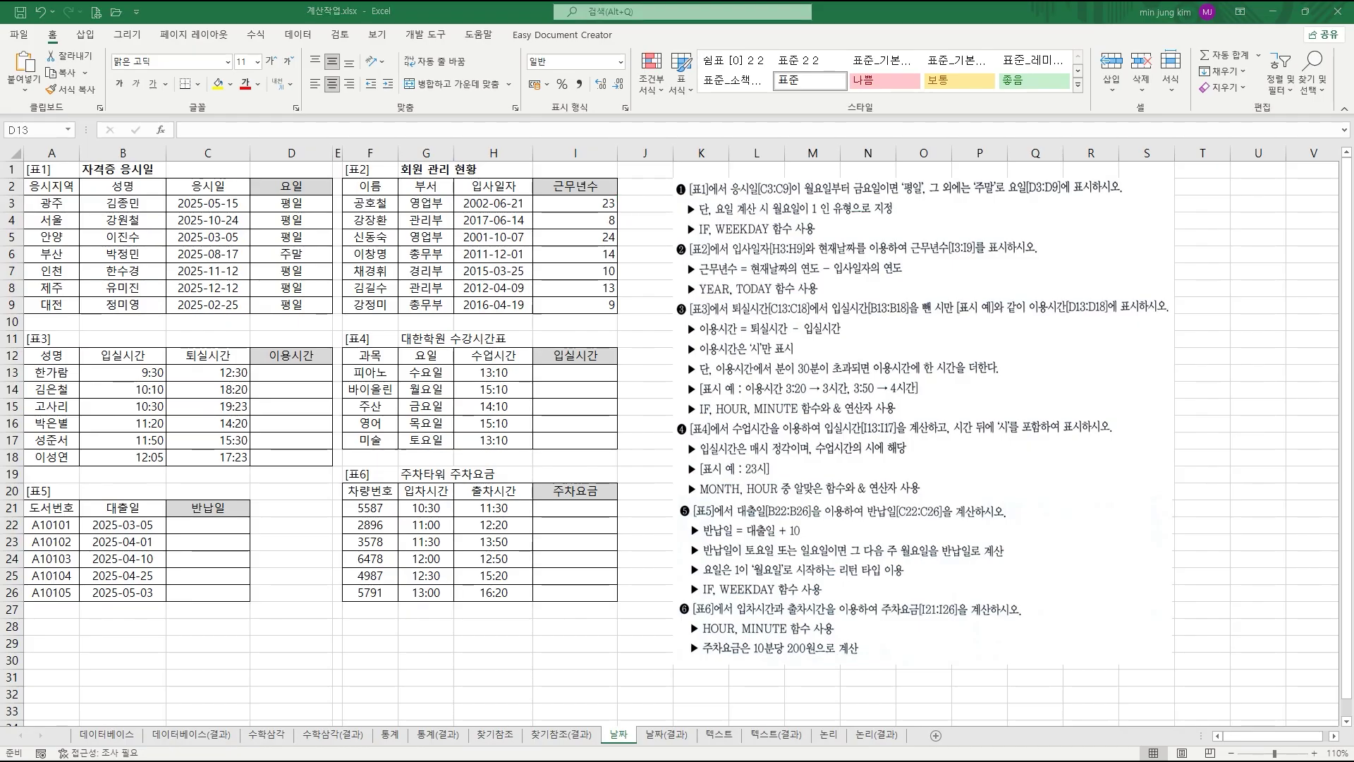
- Select D13 and read the third task's instructions for calculating the usage time in table 3
click(303, 378)
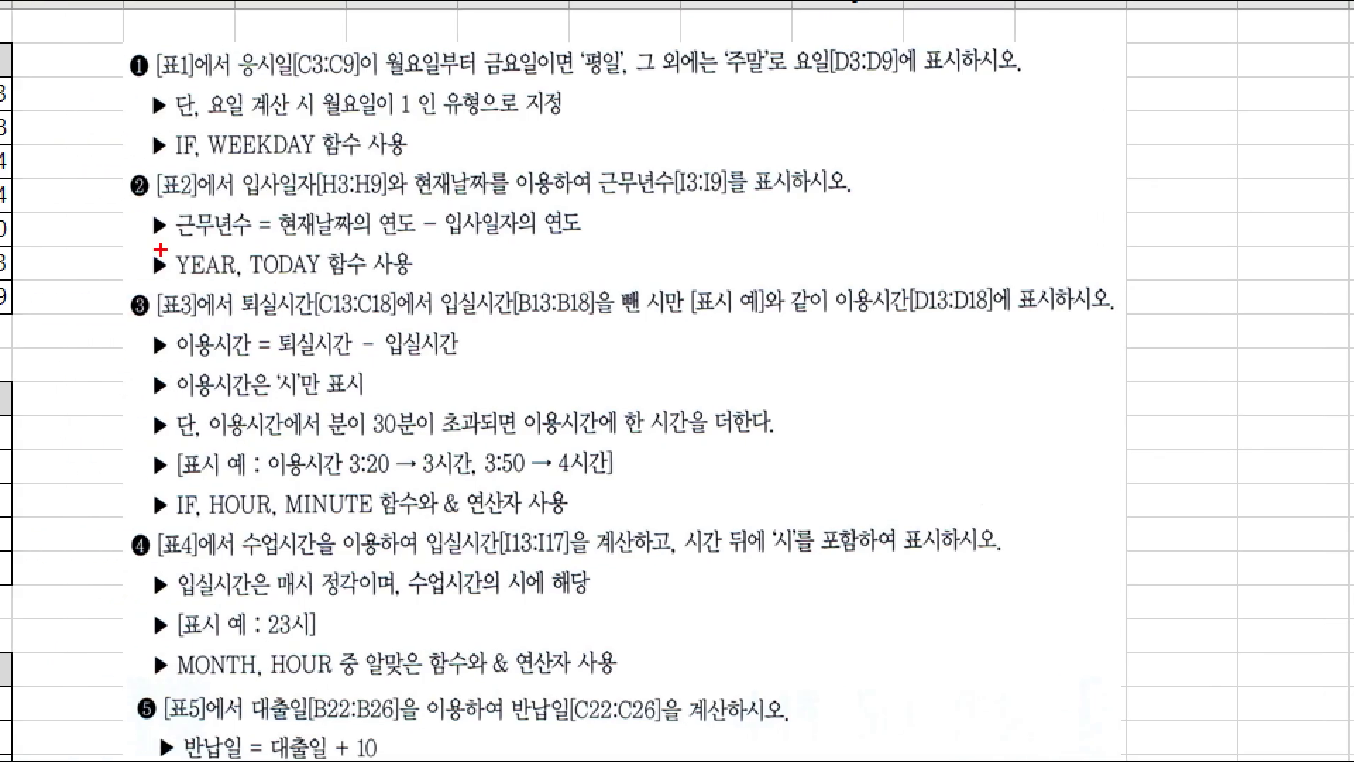
mouse_move(220, 283)
mouse_down()
mouse_move(696, 319)
mouse_move(1068, 318)
mouse_up()
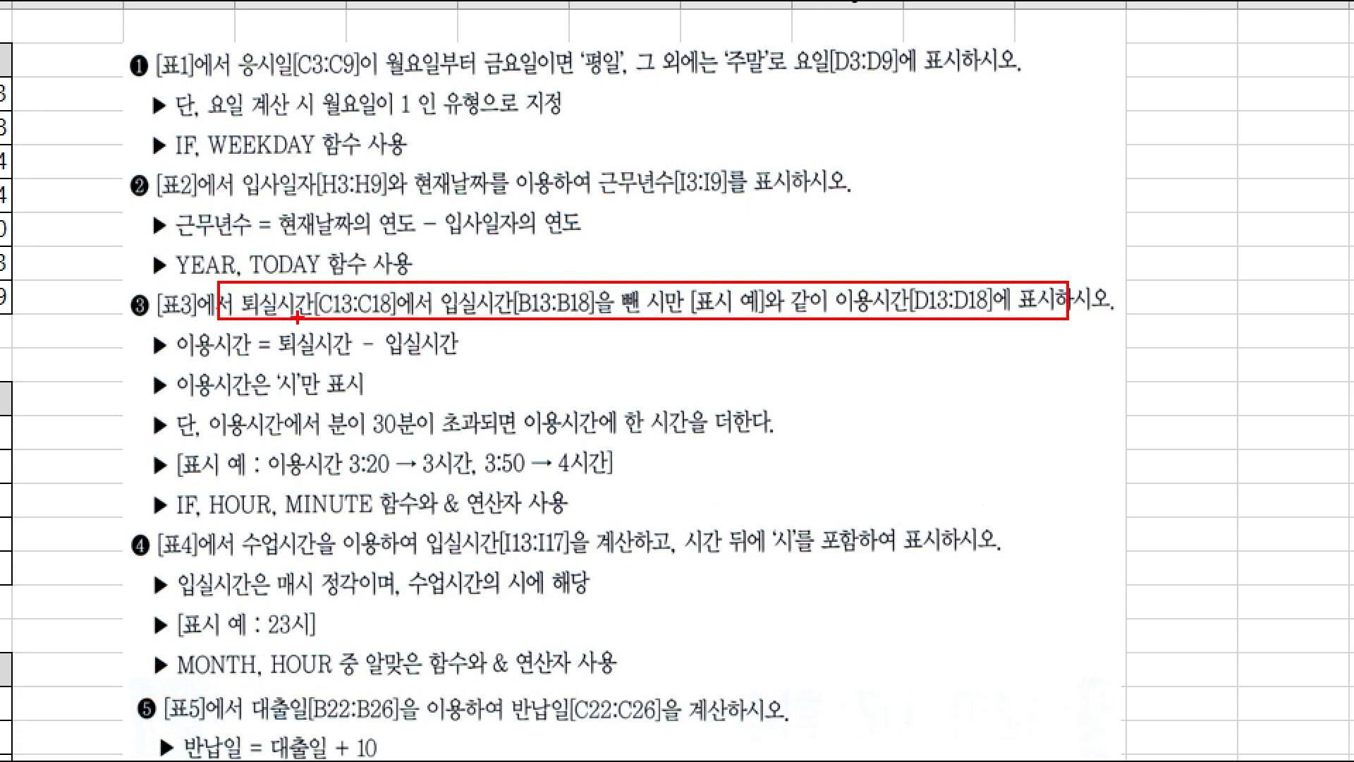
mouse_move(275, 323)
mouse_down()
mouse_move(322, 351)
mouse_move(495, 372)
mouse_move(471, 364)
mouse_up()
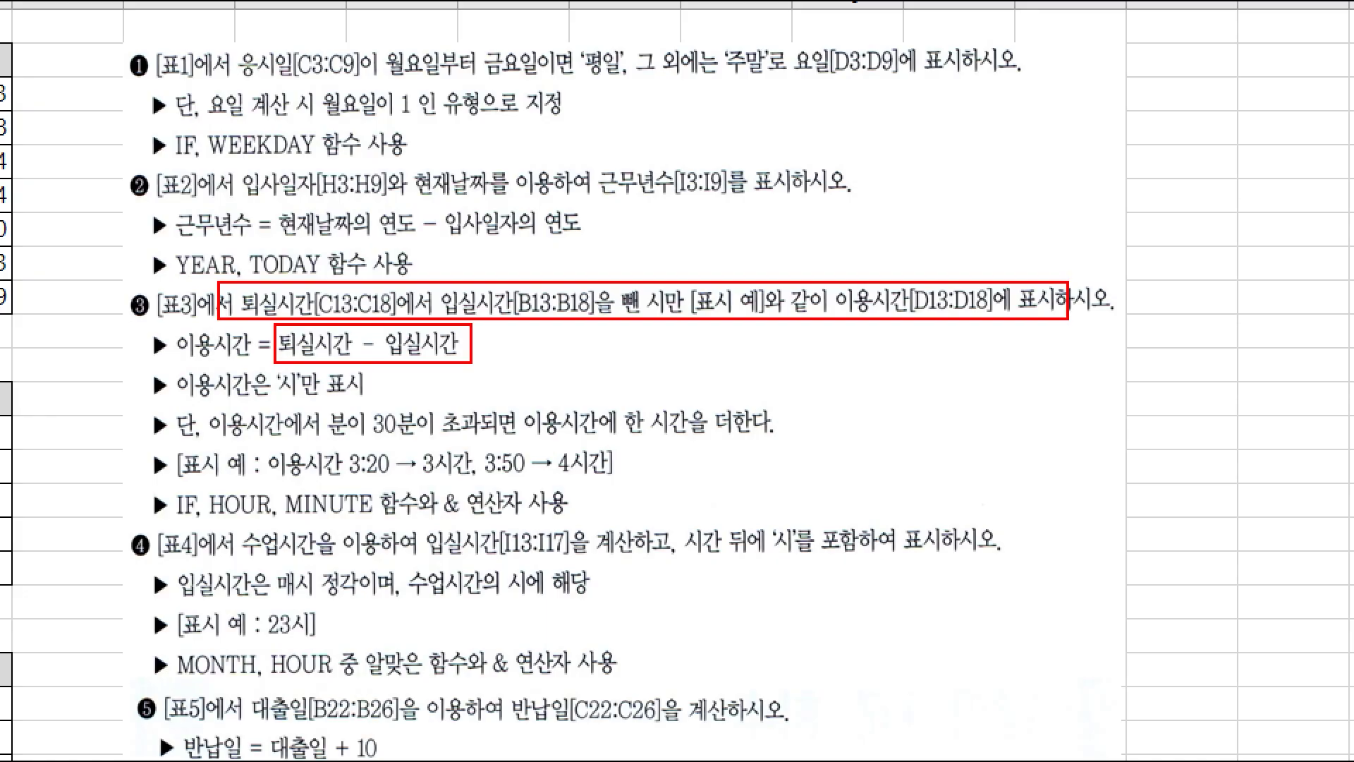
drag(274, 365, 304, 406)
mouse_move(363, 400)
mouse_down()
mouse_move(567, 443)
mouse_move(810, 443)
mouse_up()
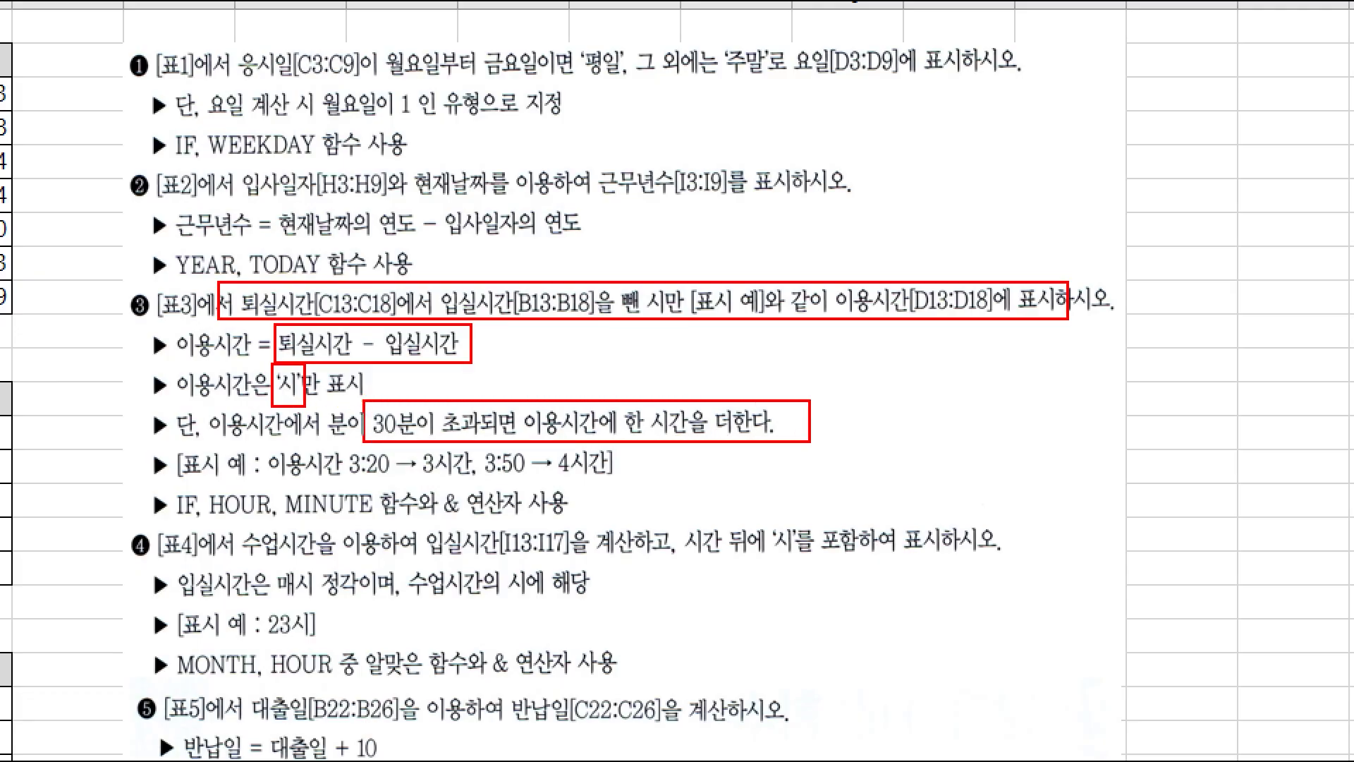
drag(340, 444, 395, 480)
drag(414, 444, 476, 483)
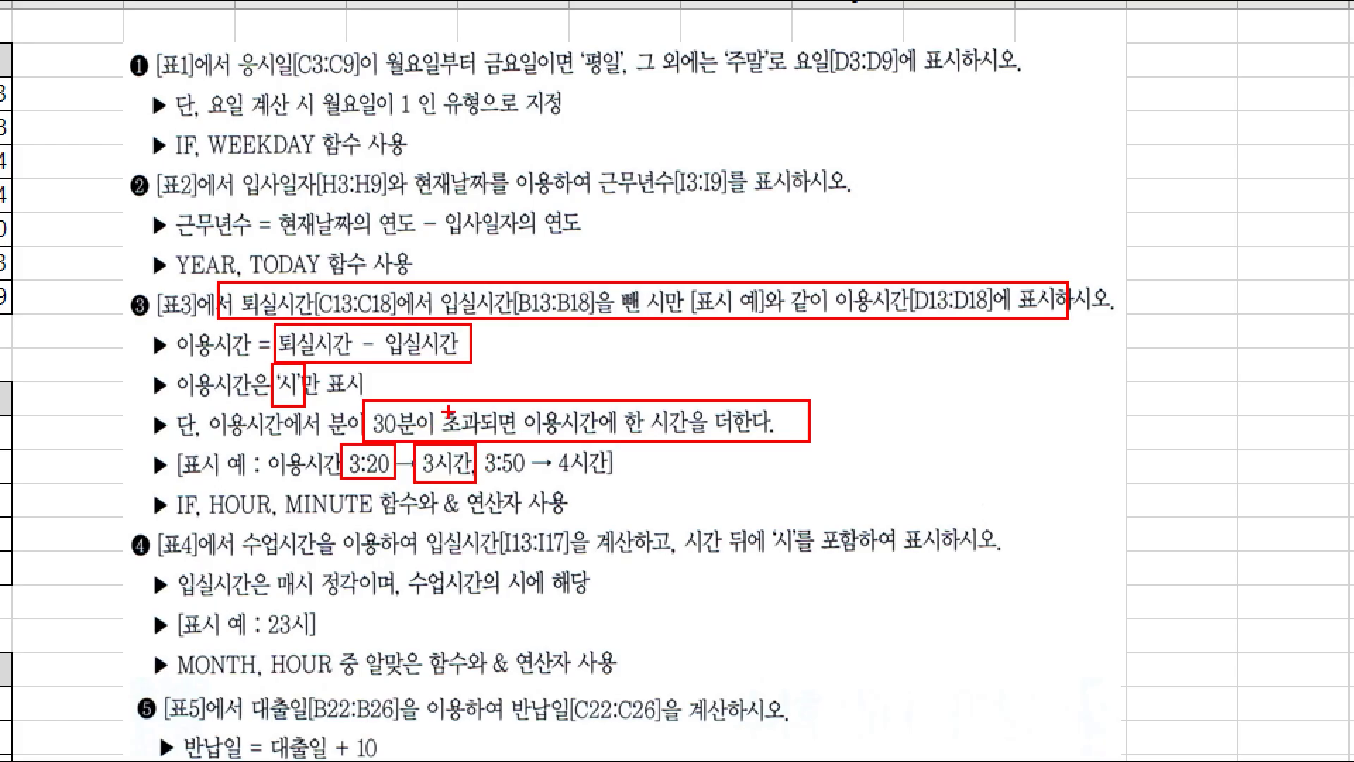
drag(454, 407, 570, 363)
drag(480, 443, 620, 483)
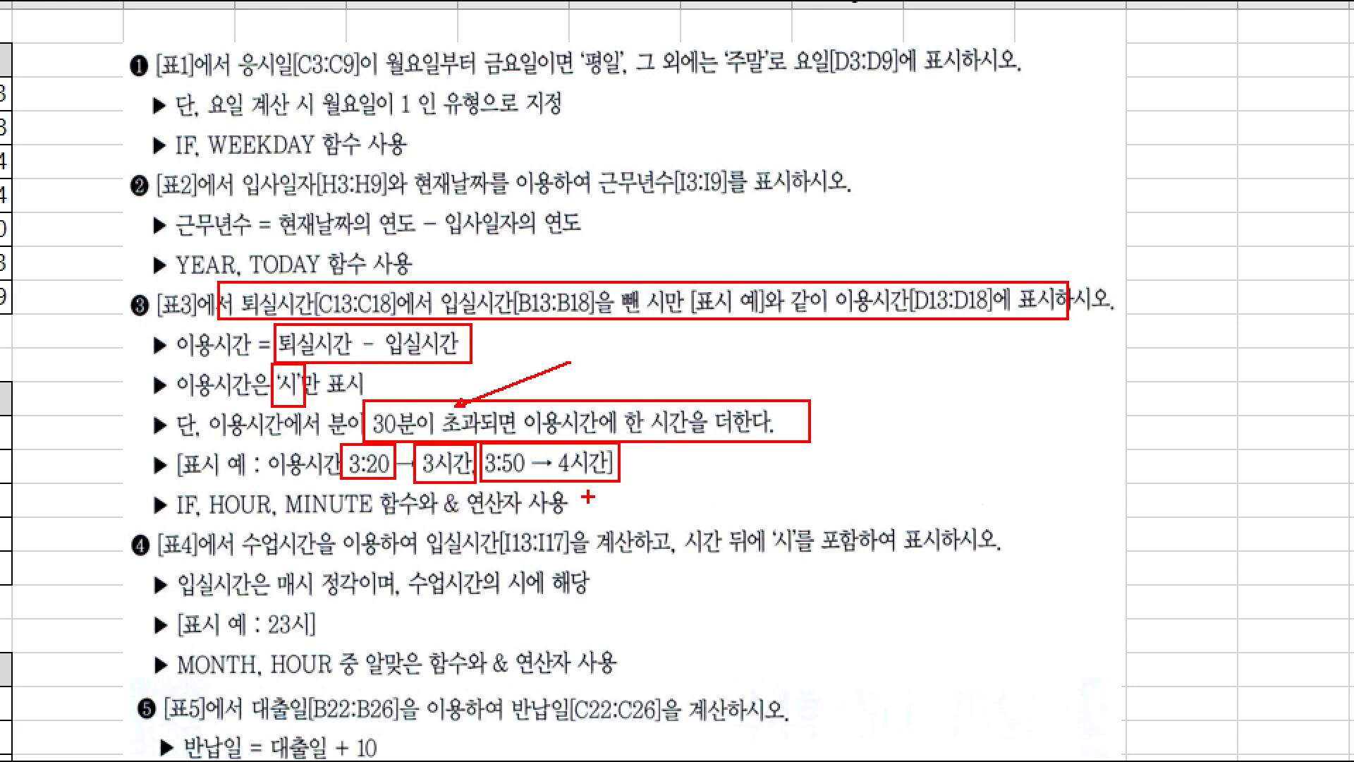
mouse_move(613, 481)
mouse_down()
mouse_move(556, 452)
mouse_move(617, 474)
mouse_up()
key(Escape)
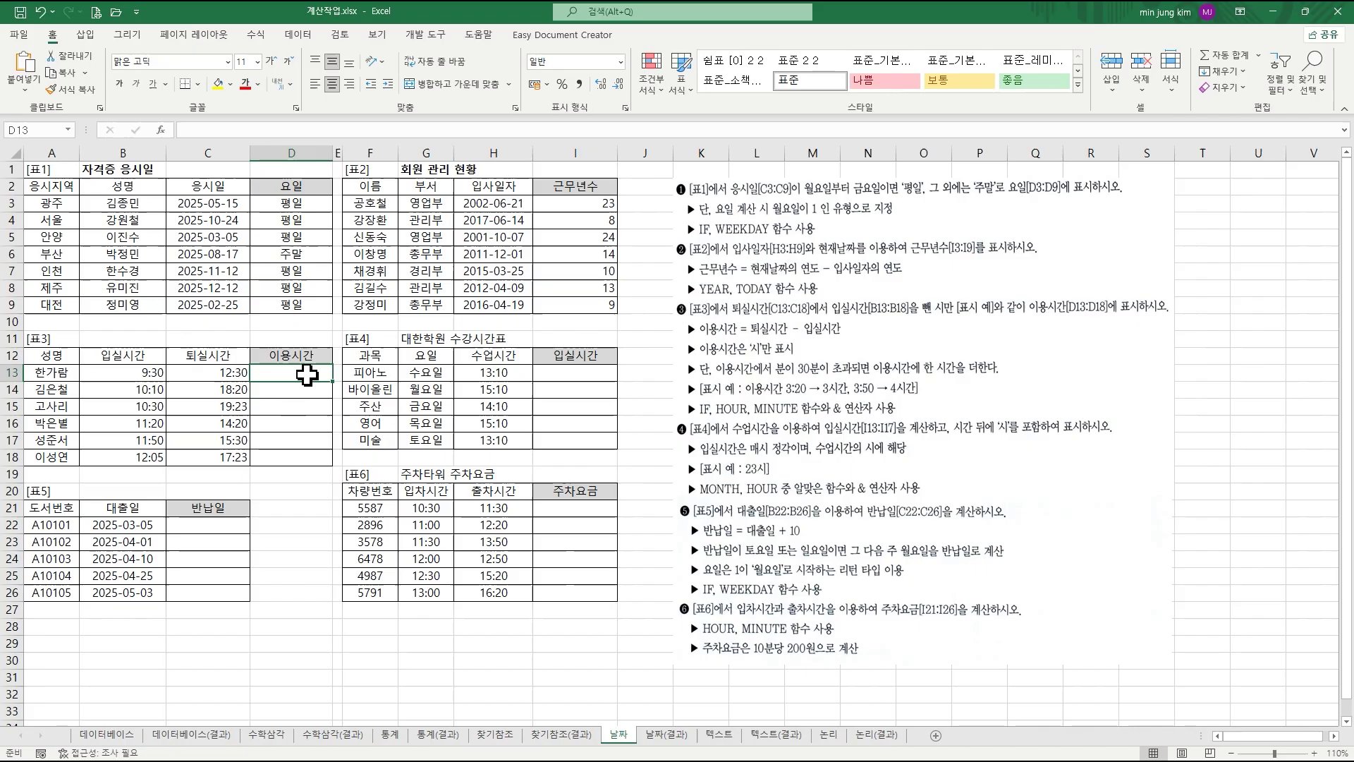
- Start an IF formula in D13 and nest MINUTE(C13-B13) in its logical test using the functions' arguments
text(=if)
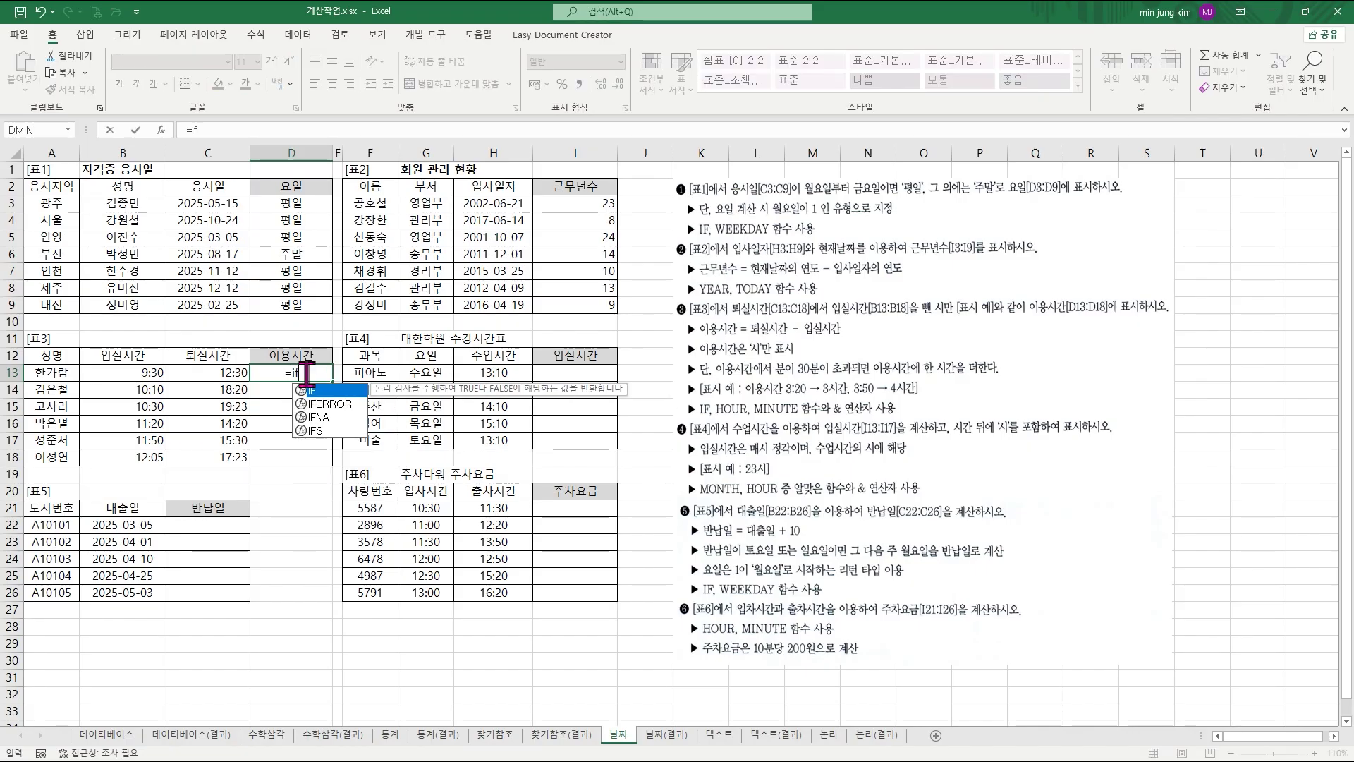
key(ctrl+a)
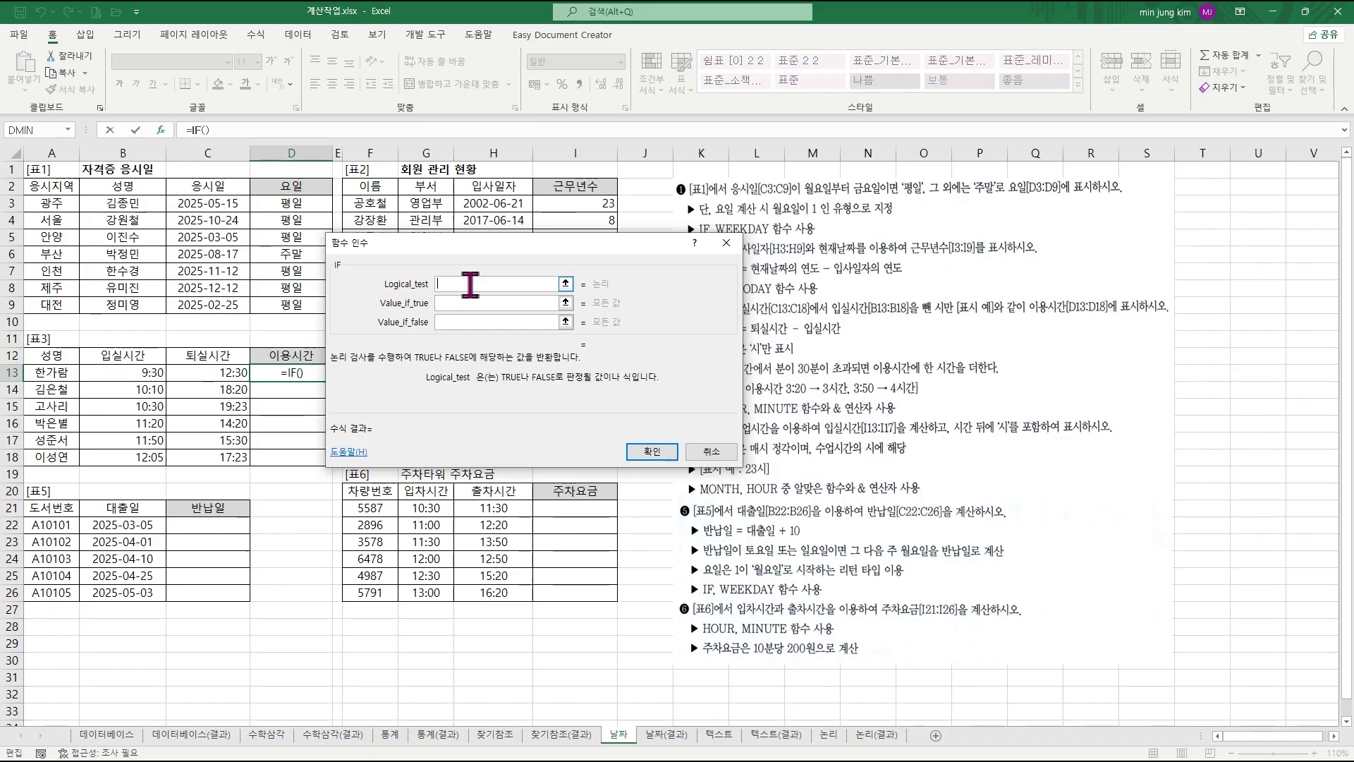
text(minute()
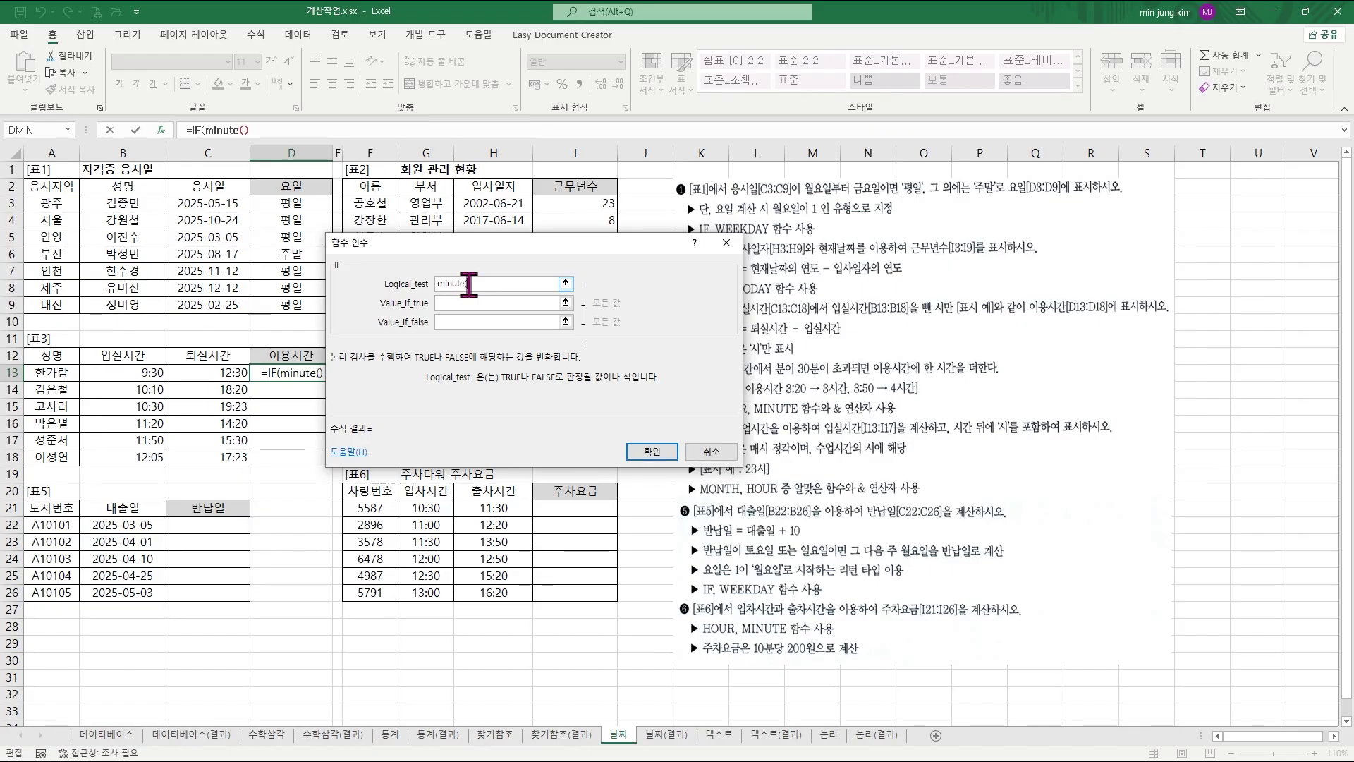
click(224, 130)
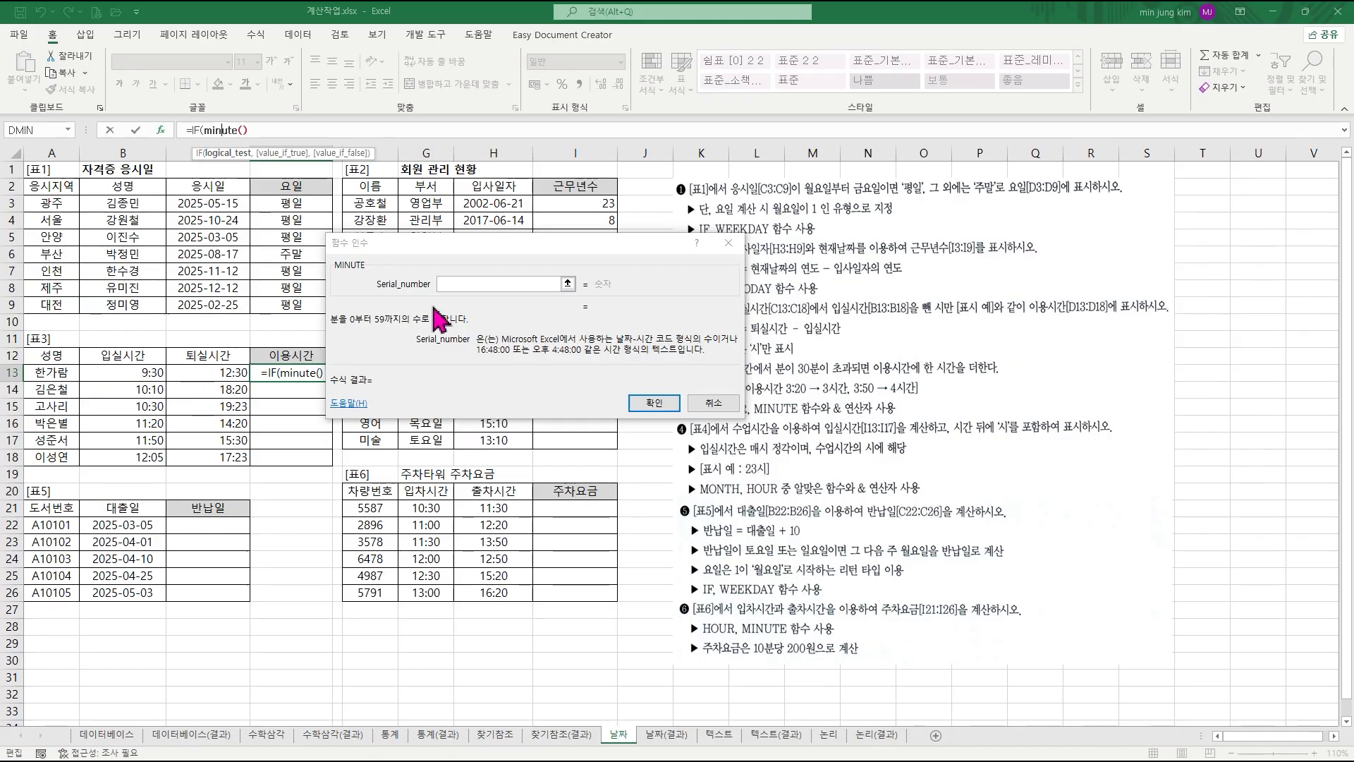
click(455, 283)
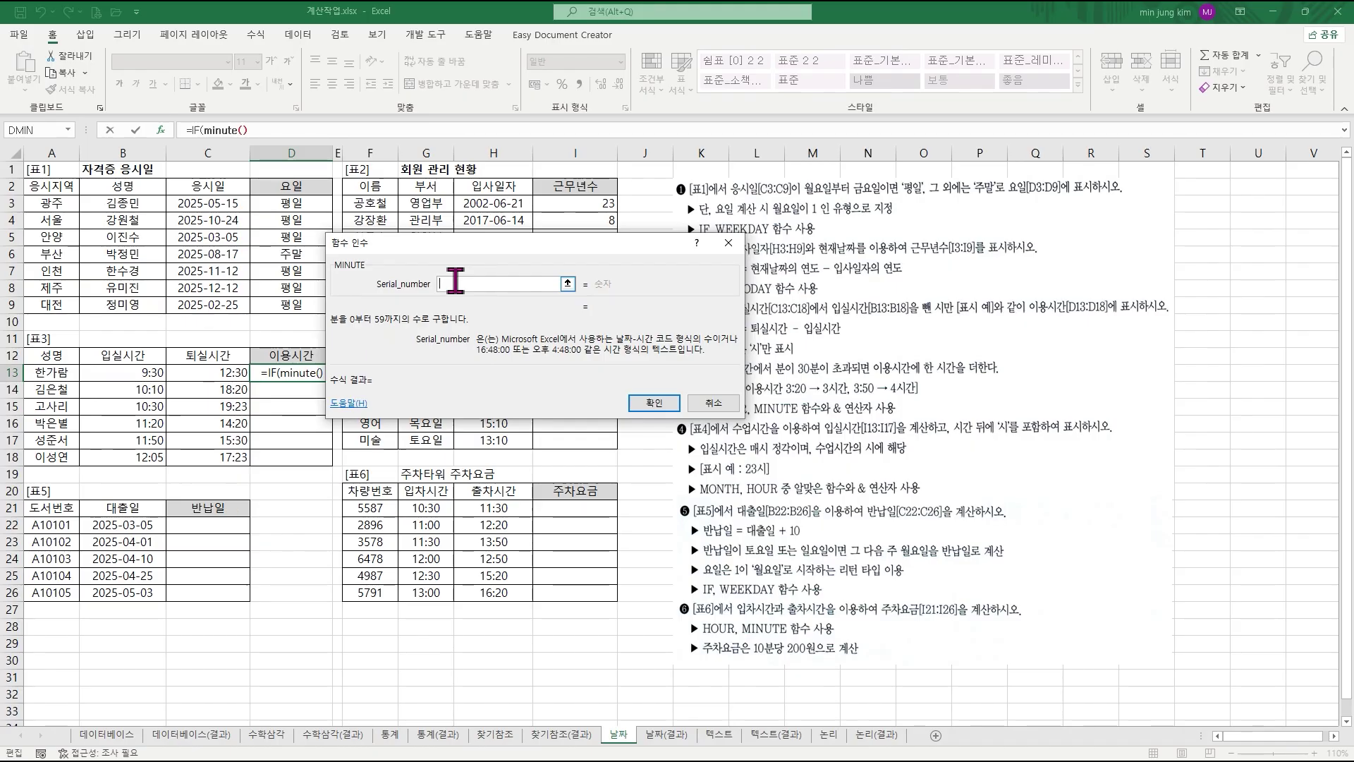
click(220, 372)
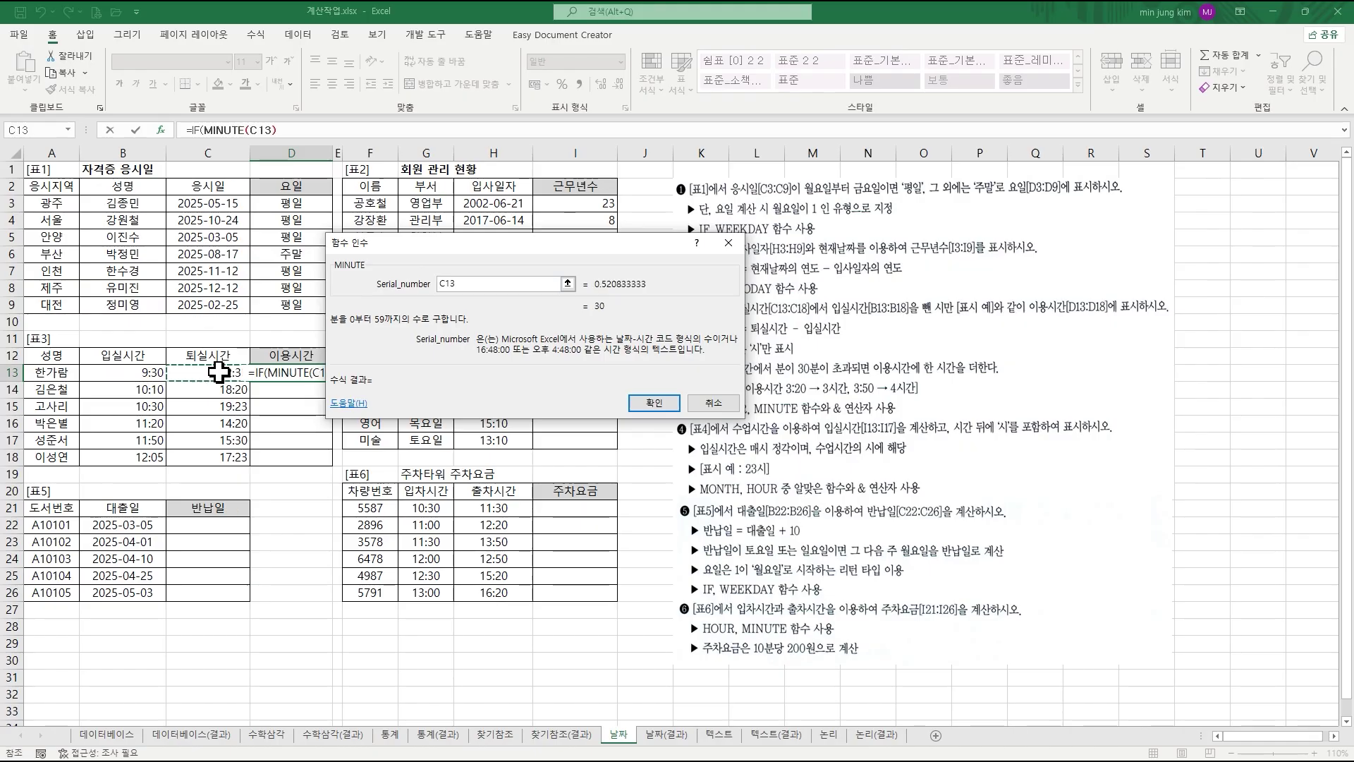
text(-)
click(120, 372)
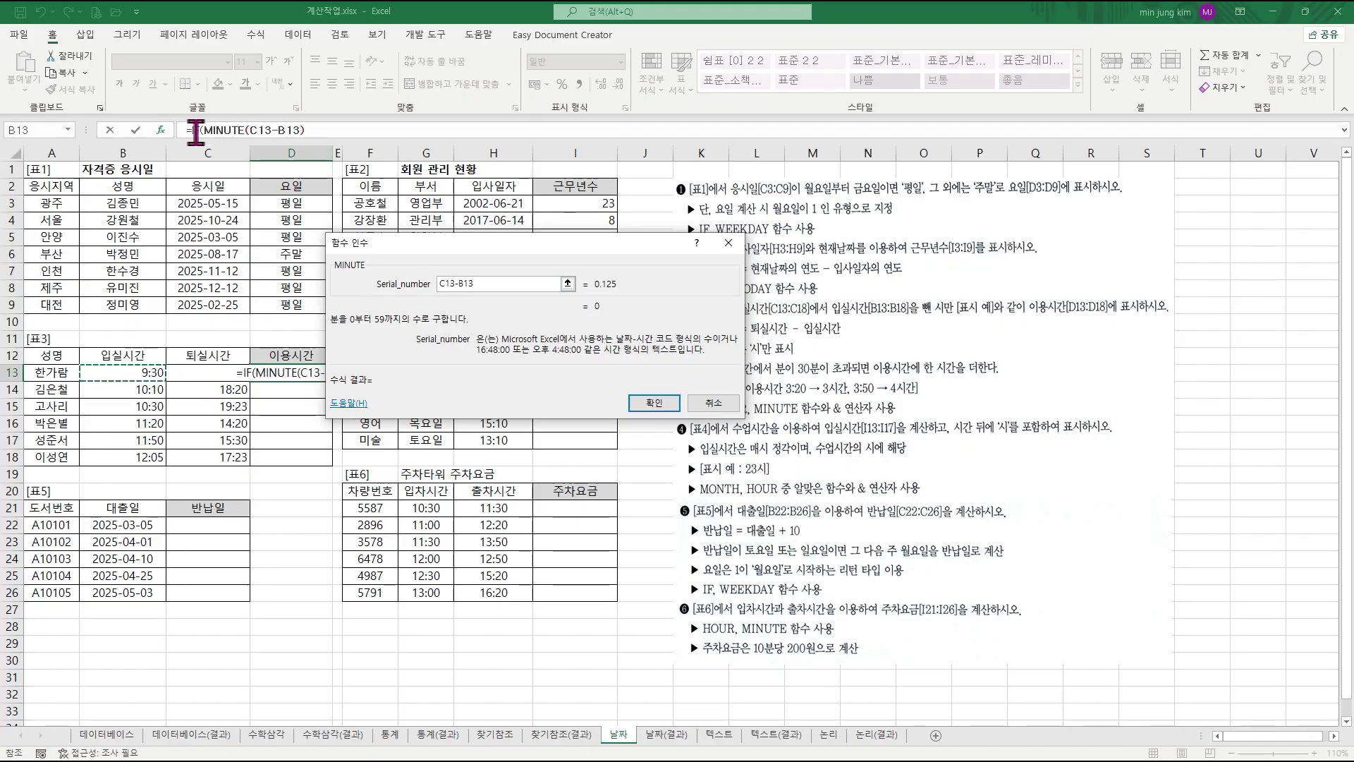
- Return to the IF arguments and complete the logical test as MINUTE(C13-B13)>30
click(192, 130)
click(523, 284)
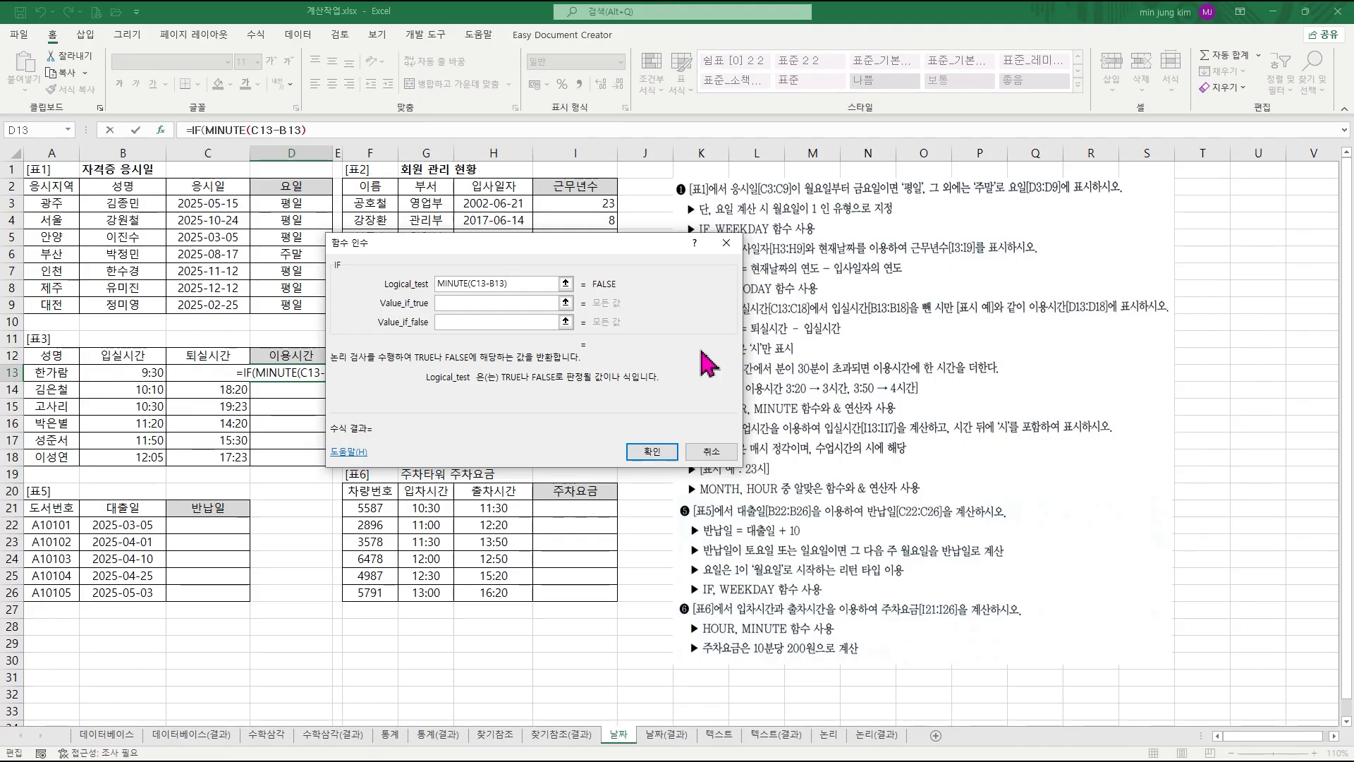
text(>30)
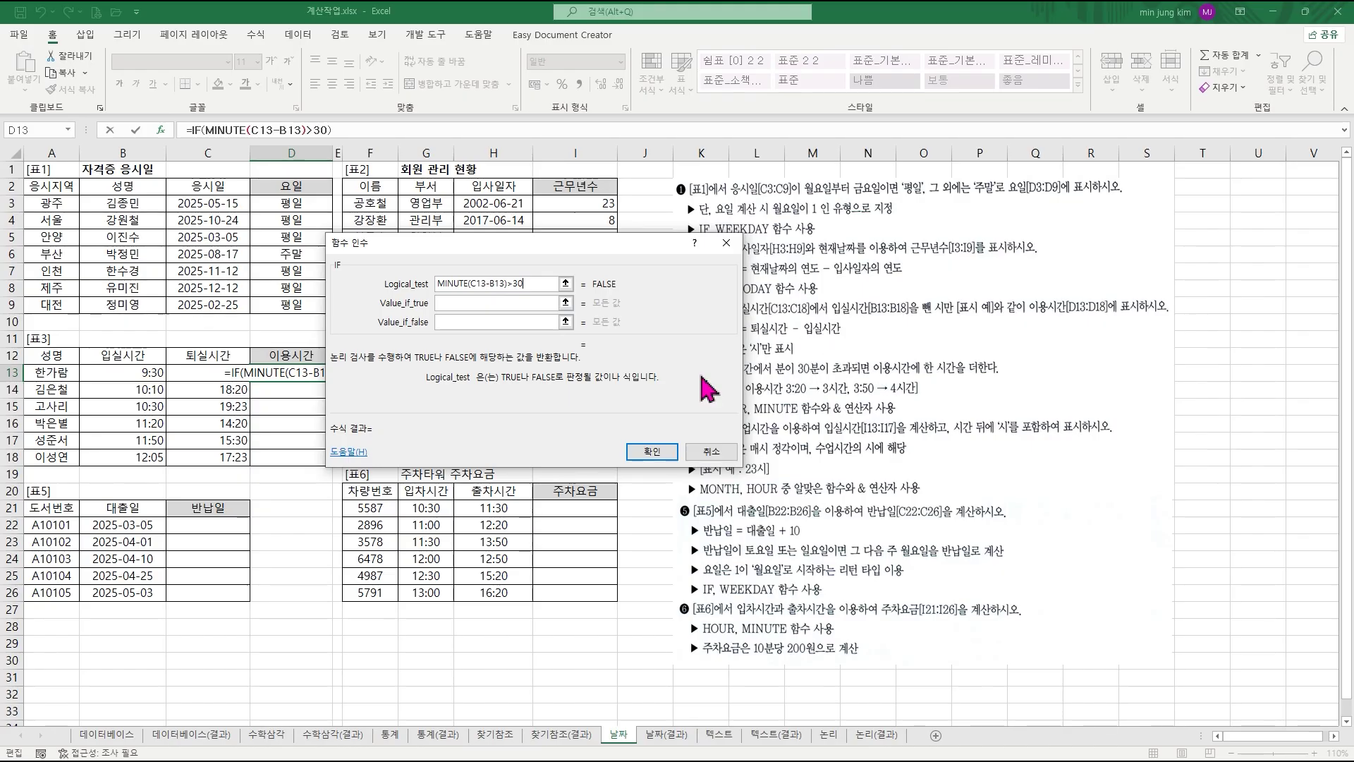
- Nest HOUR(C13-B13) as the IF function's value when true
click(491, 303)
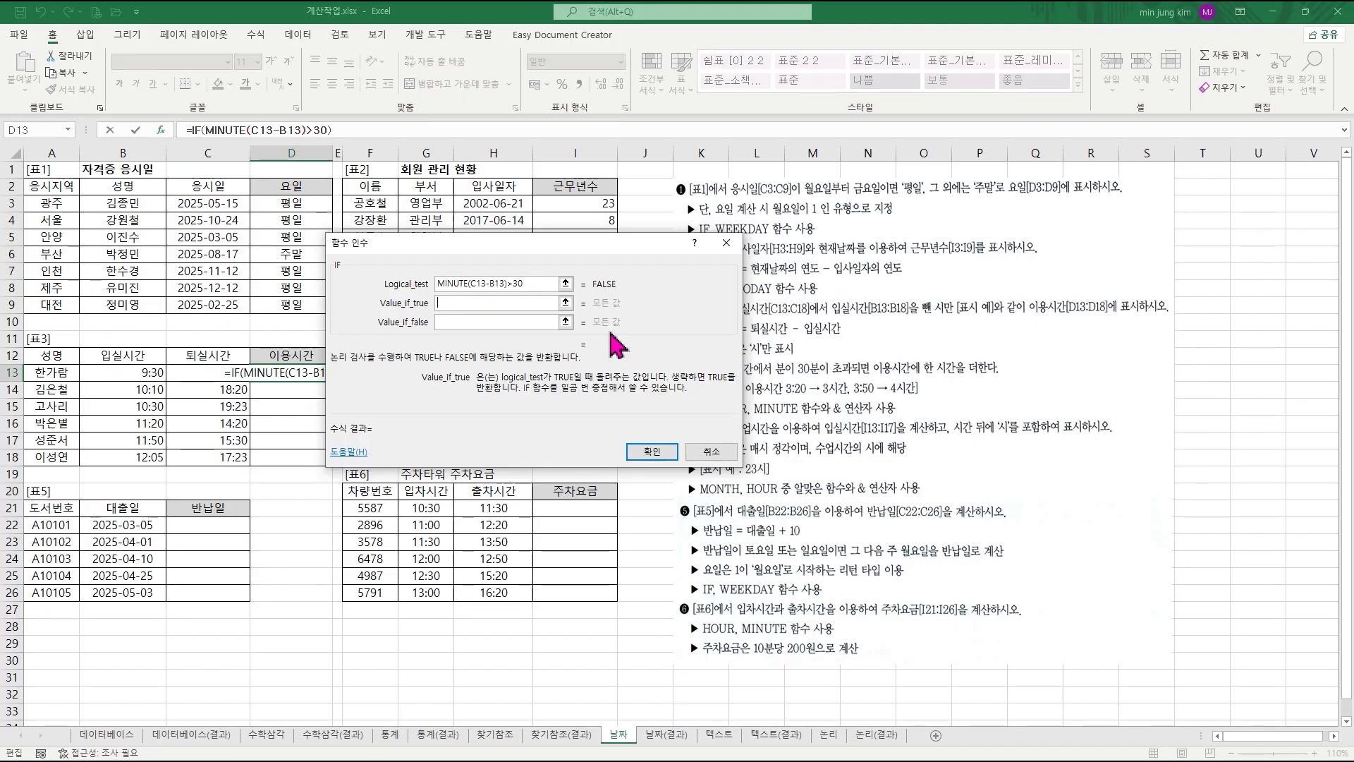
text(hour()
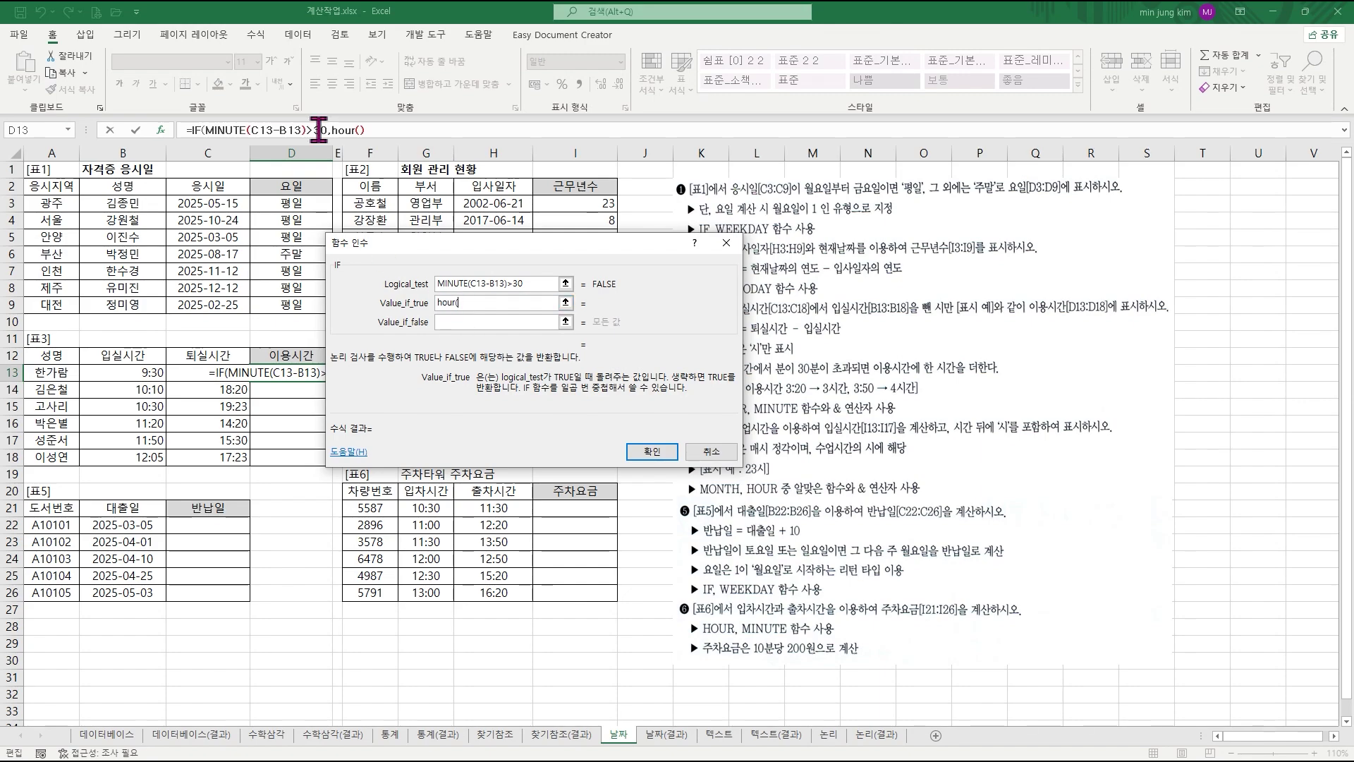
click(347, 130)
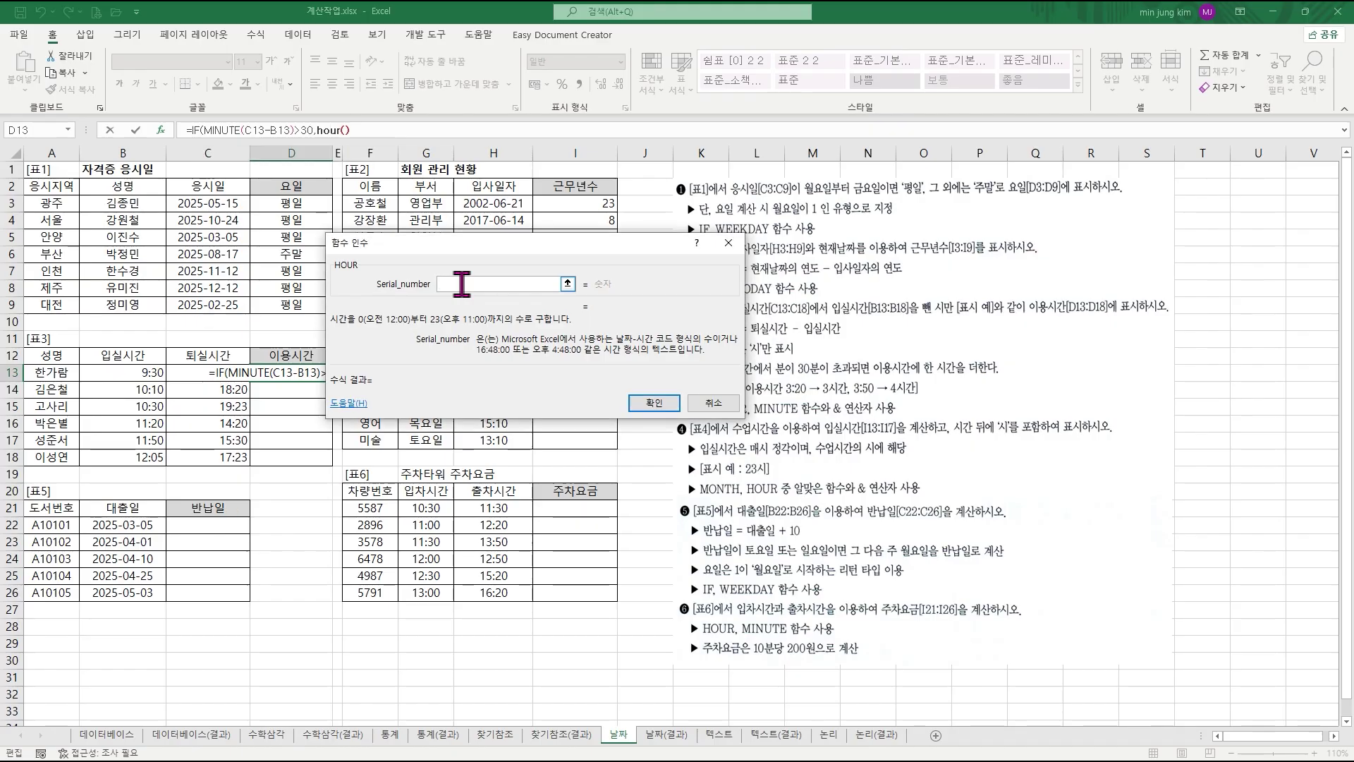
click(210, 373)
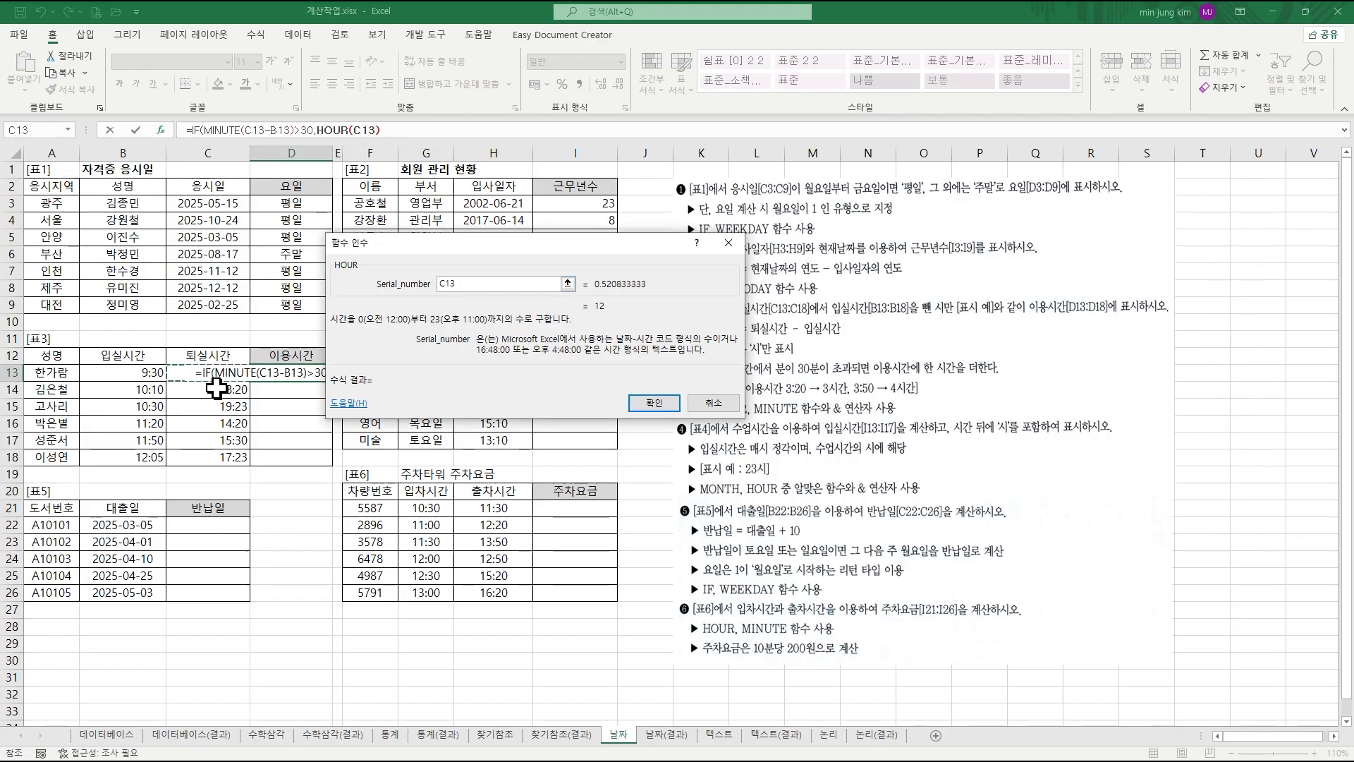
text(-)
click(149, 372)
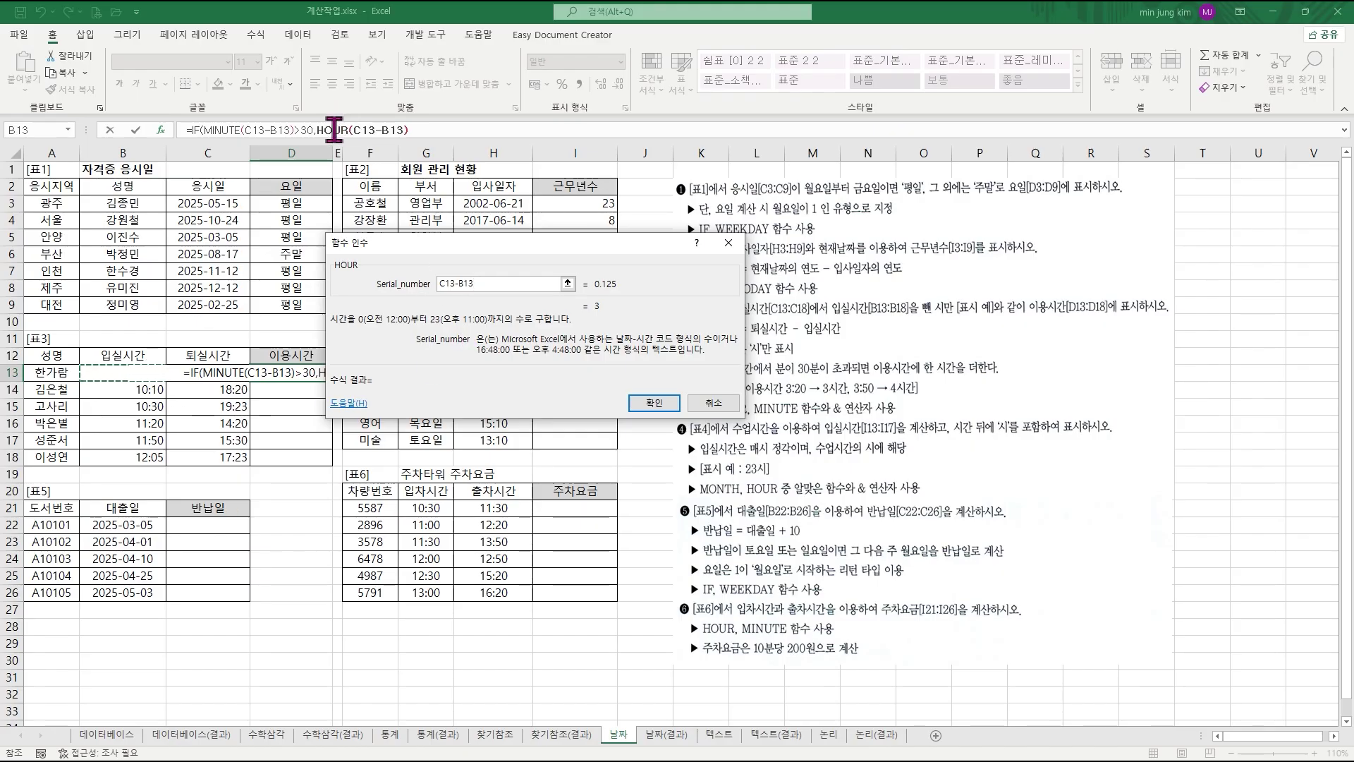
- Return to the IF arguments and extend the value when true to HOUR(C13-B13)+1
click(191, 129)
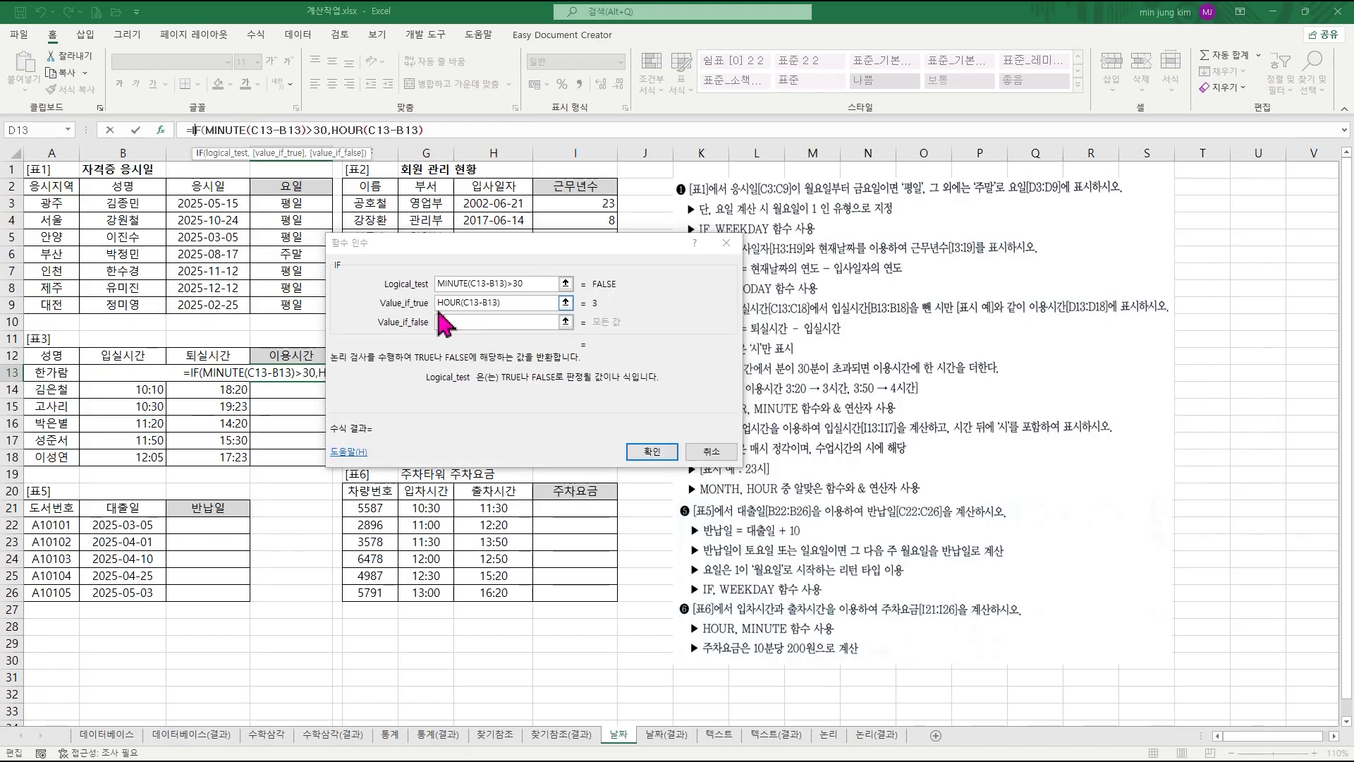
click(539, 303)
text(=)
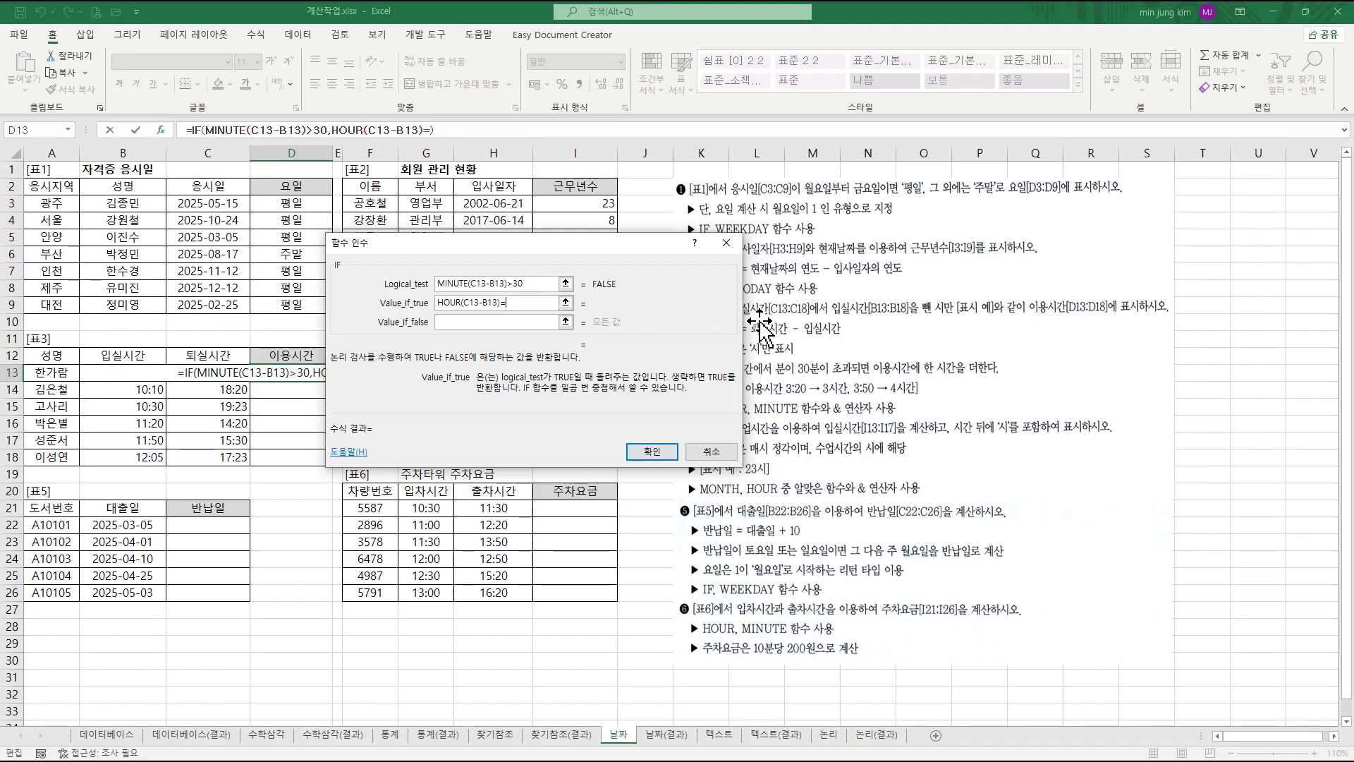
text(1)
key(BackSpace)
key(BackSpace)
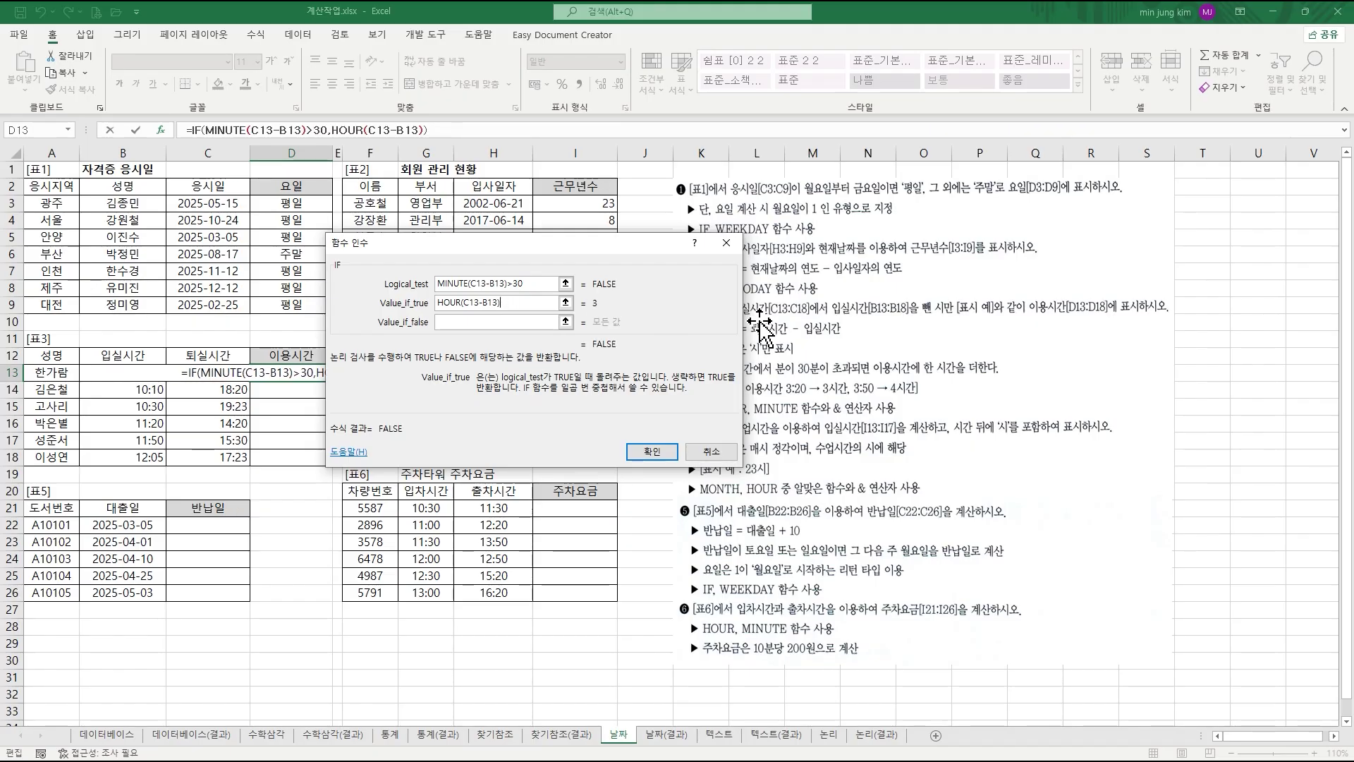
text(+1)
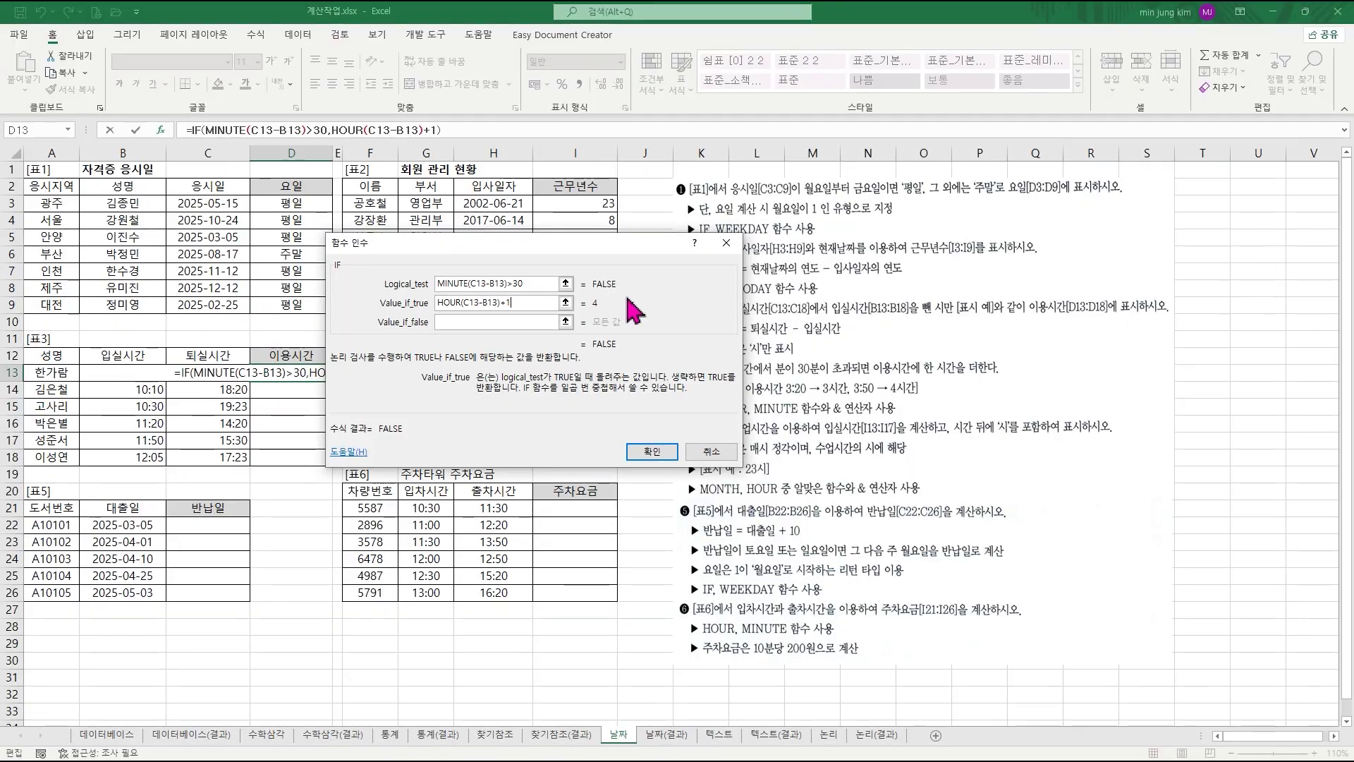
- Copy HOUR(C13-B13) from the IF function's value when true and use it as the value when false
drag(411, 391, 222, 392)
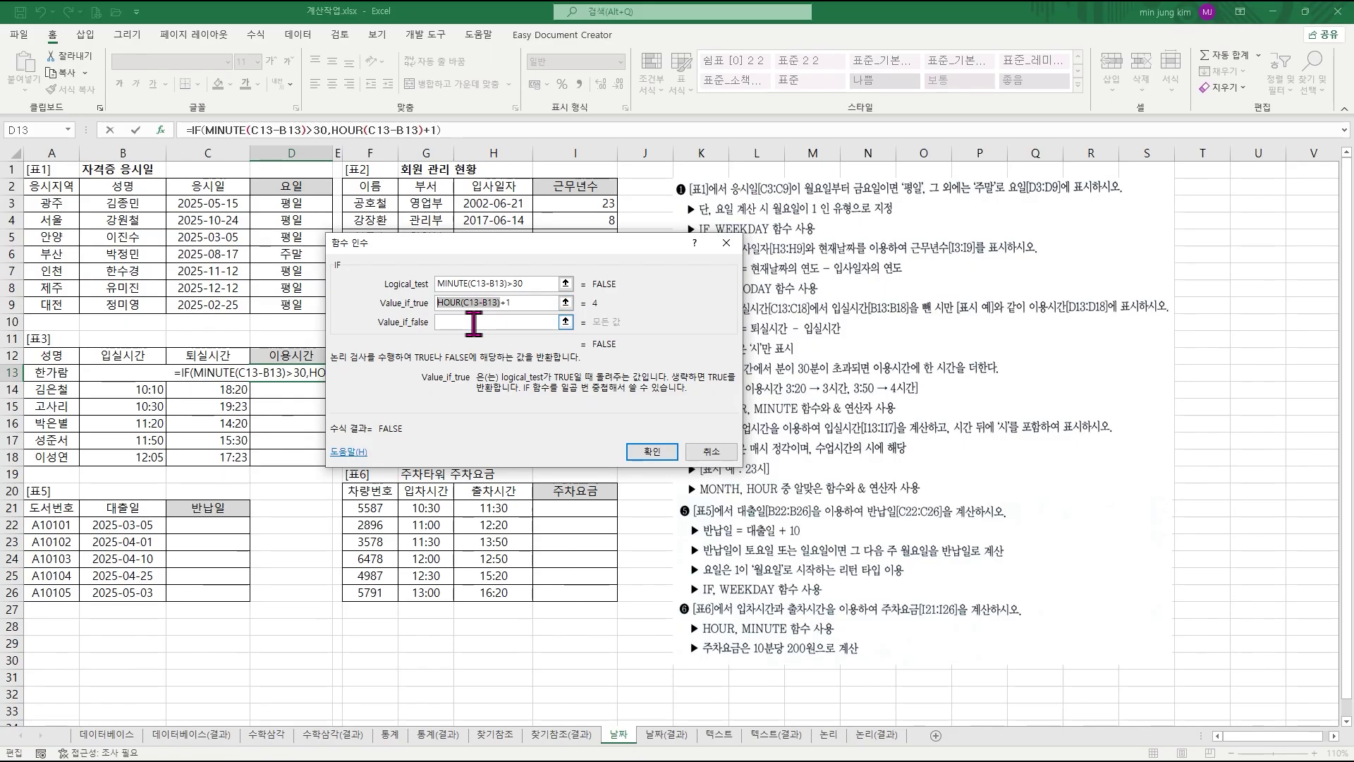
click(473, 323)
key(ctrl+v)
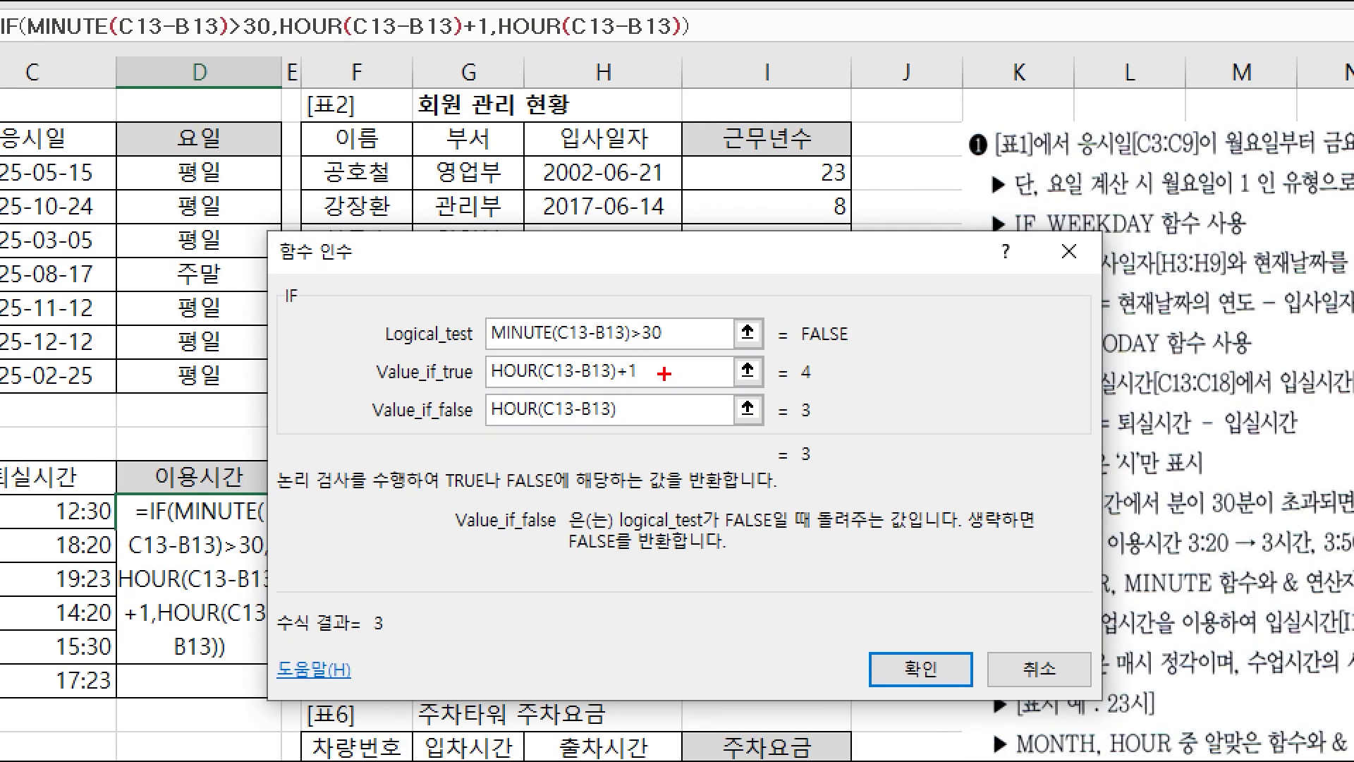
- Review the IF function's logical test and both result values against the usage-time rule
drag(273, 276, 316, 325)
drag(553, 347, 568, 347)
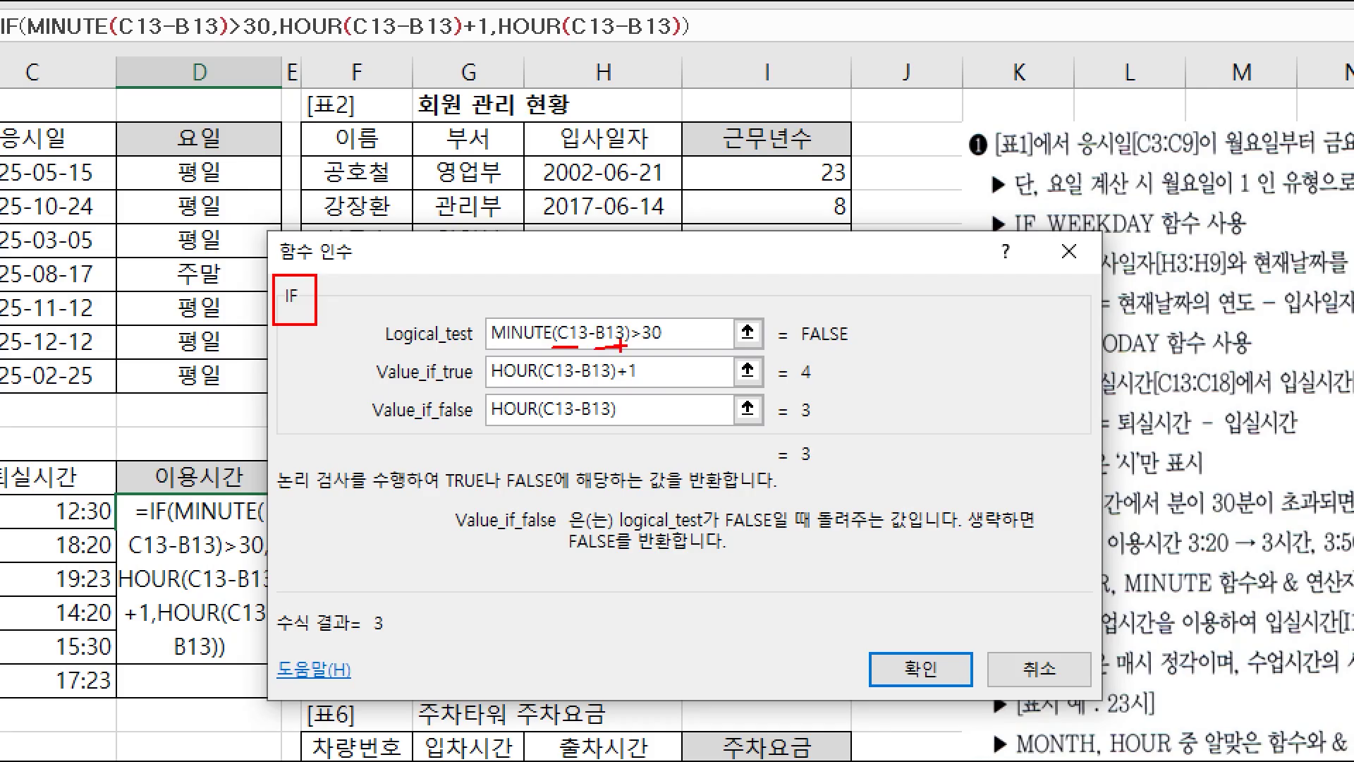
mouse_move(536, 346)
mouse_down()
mouse_move(490, 347)
mouse_move(490, 307)
mouse_move(578, 318)
mouse_up()
drag(641, 354, 674, 346)
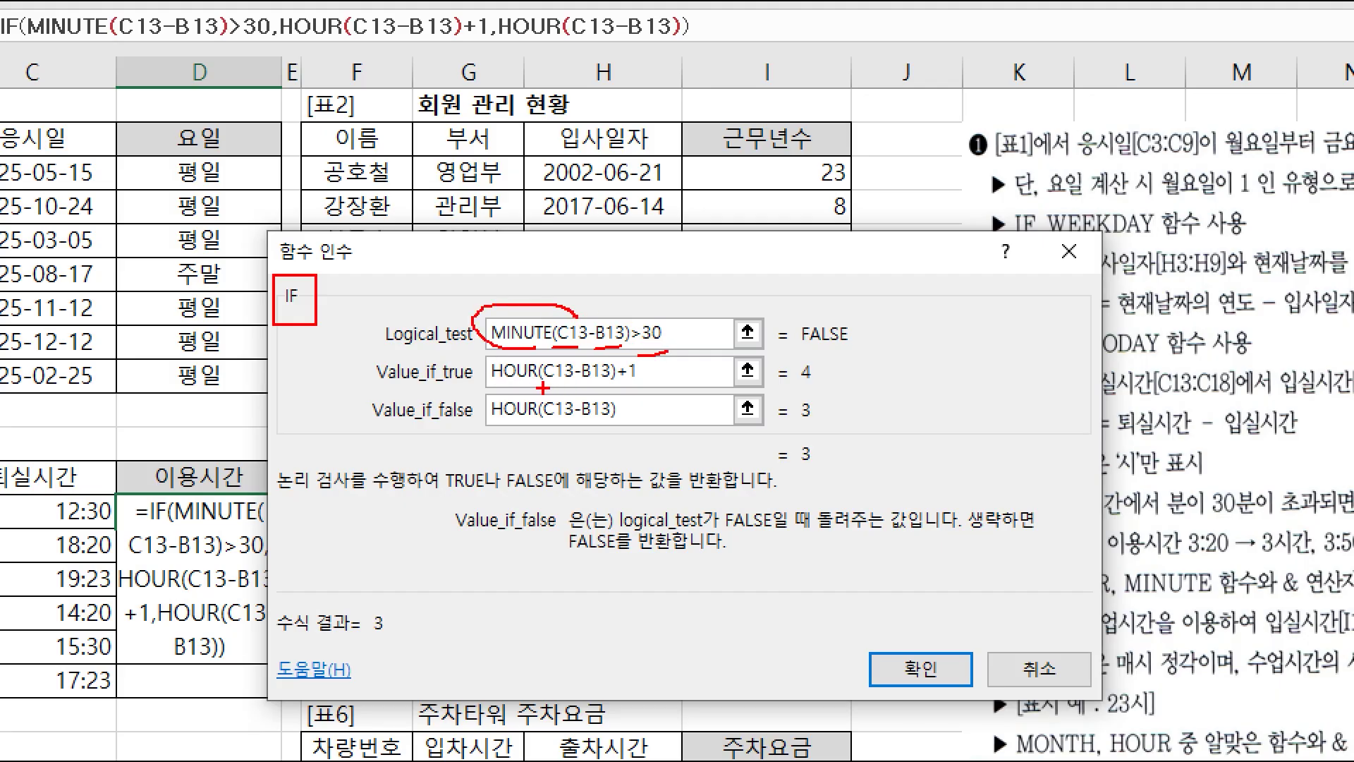
drag(547, 386, 576, 387)
drag(490, 391, 521, 393)
drag(620, 390, 663, 388)
drag(502, 426, 613, 426)
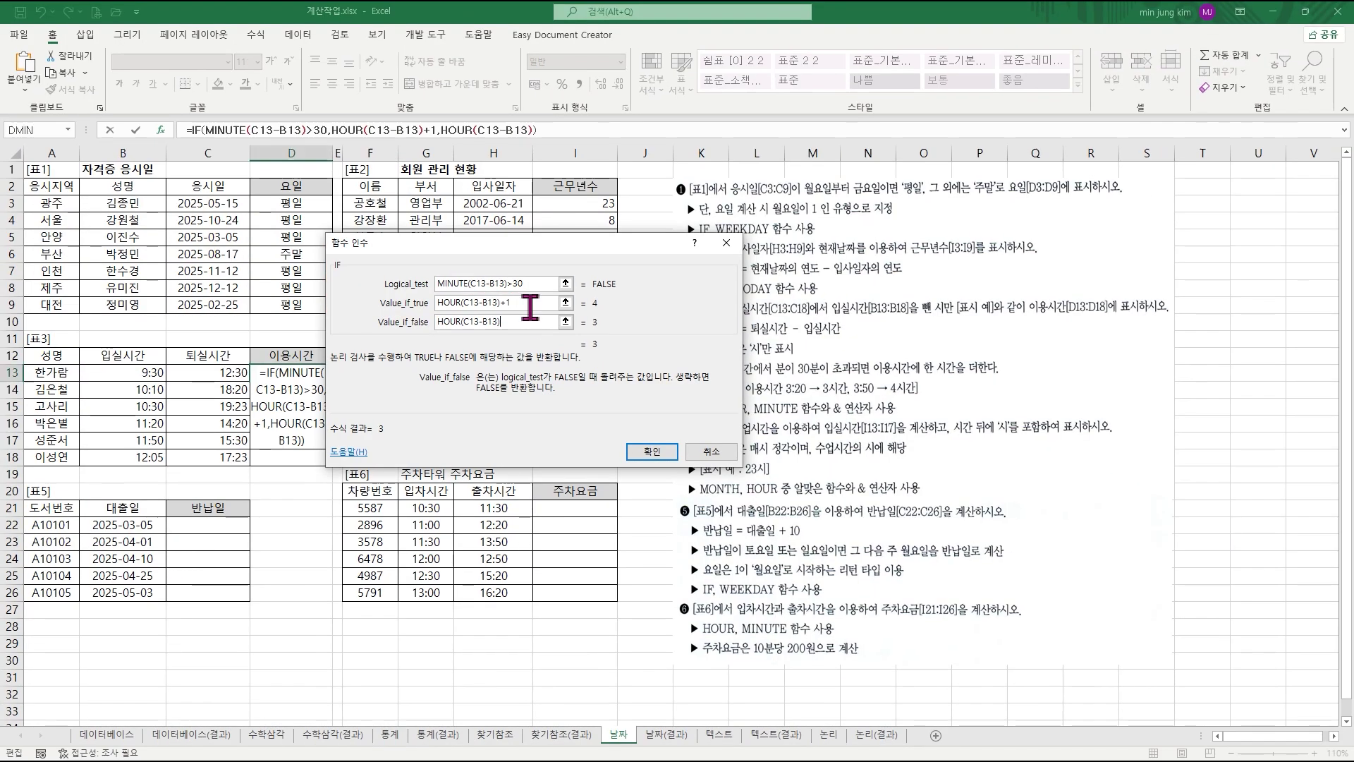
- Confirm the IF function, append &"시간" to the formula in D13, and fill it down to D18
click(916, 668)
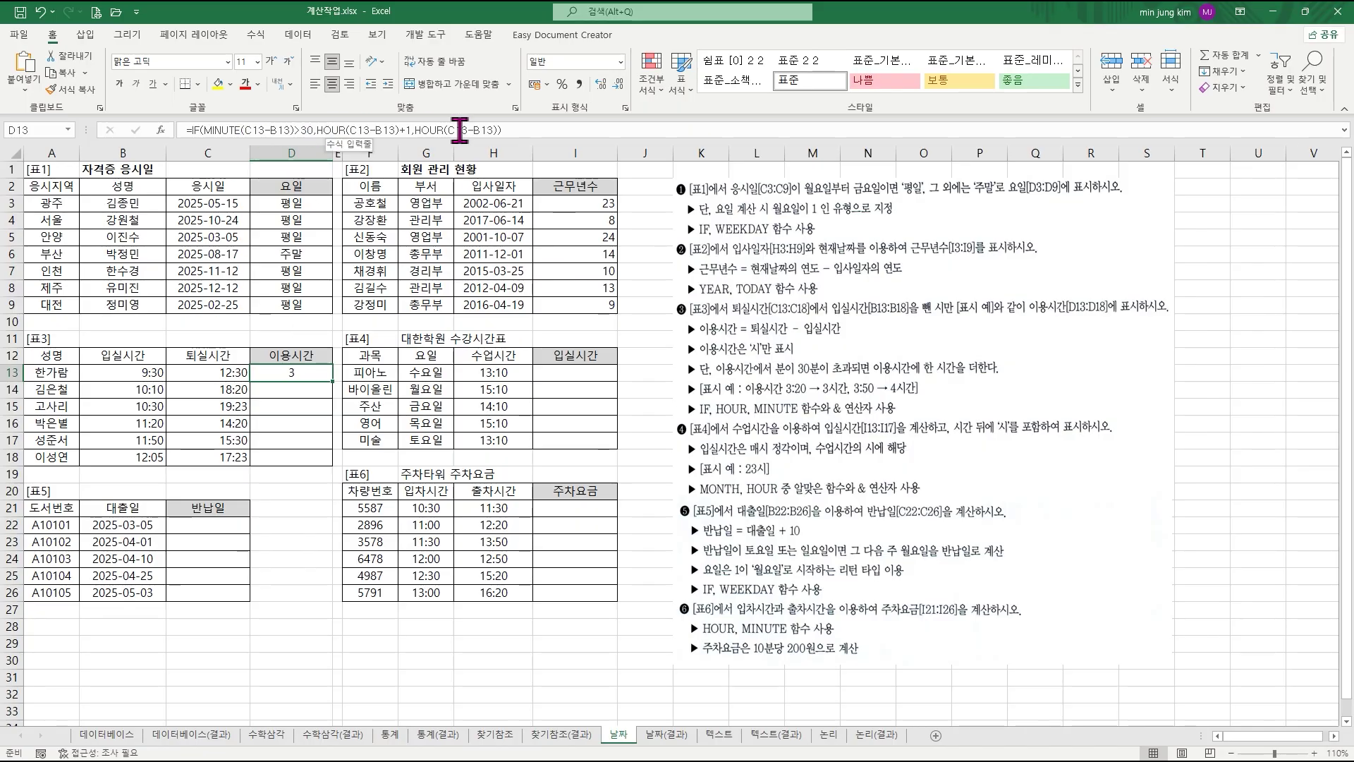
click(519, 130)
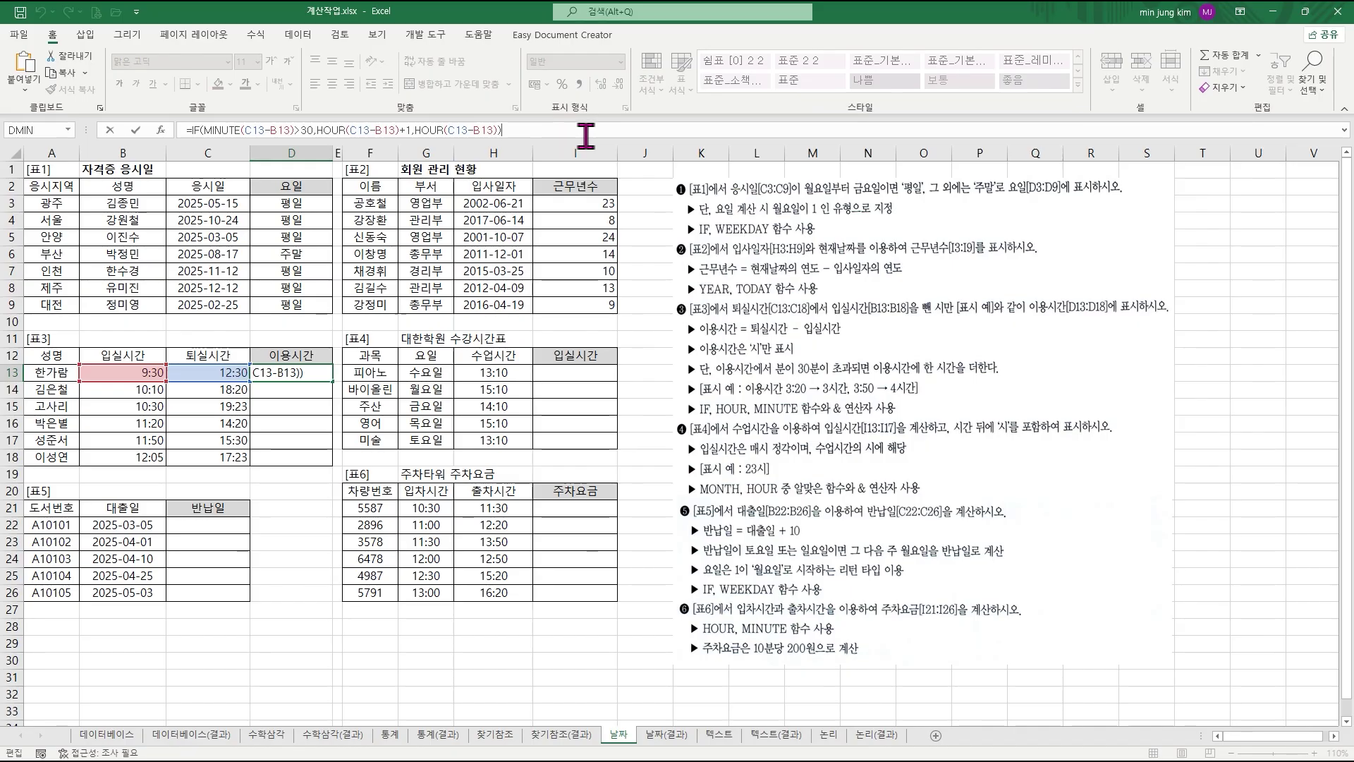
text(&"시간")
key(Return)
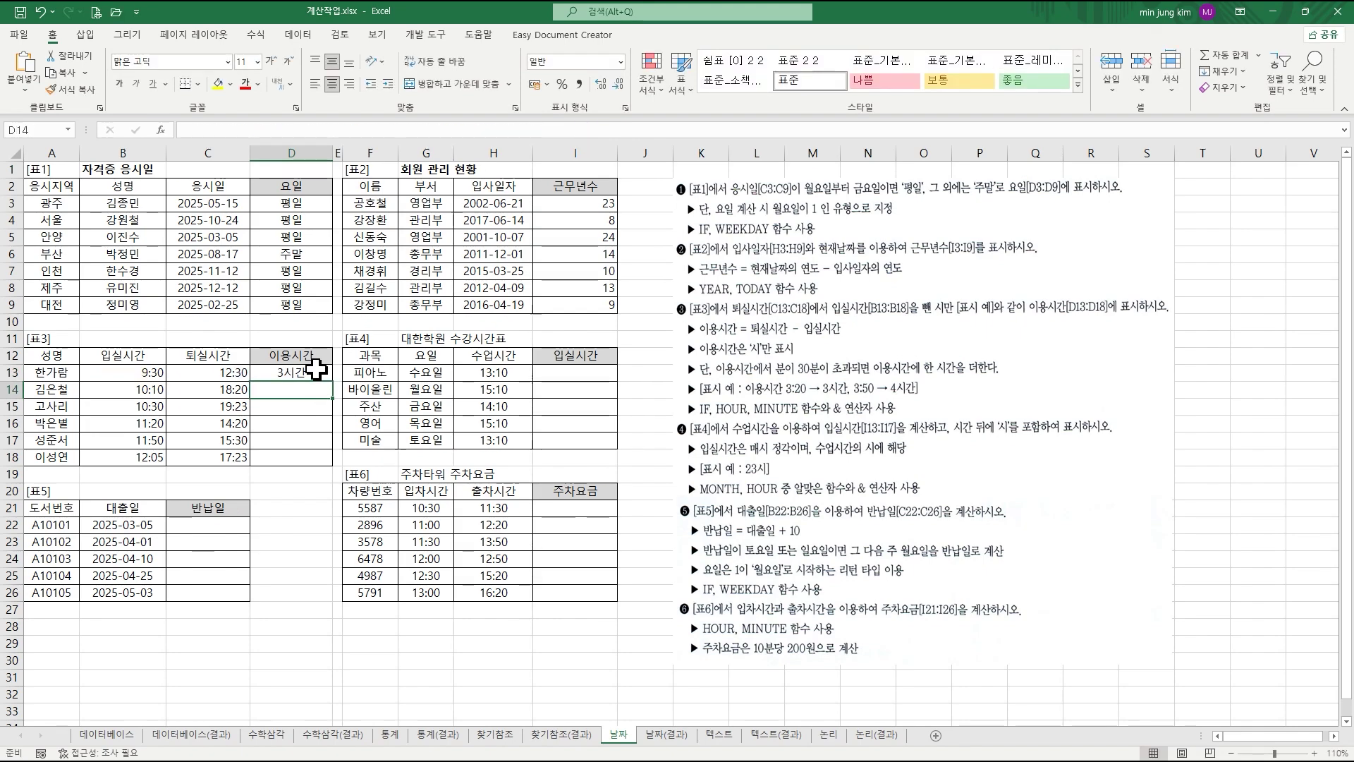
click(315, 368)
drag(331, 380, 328, 460)
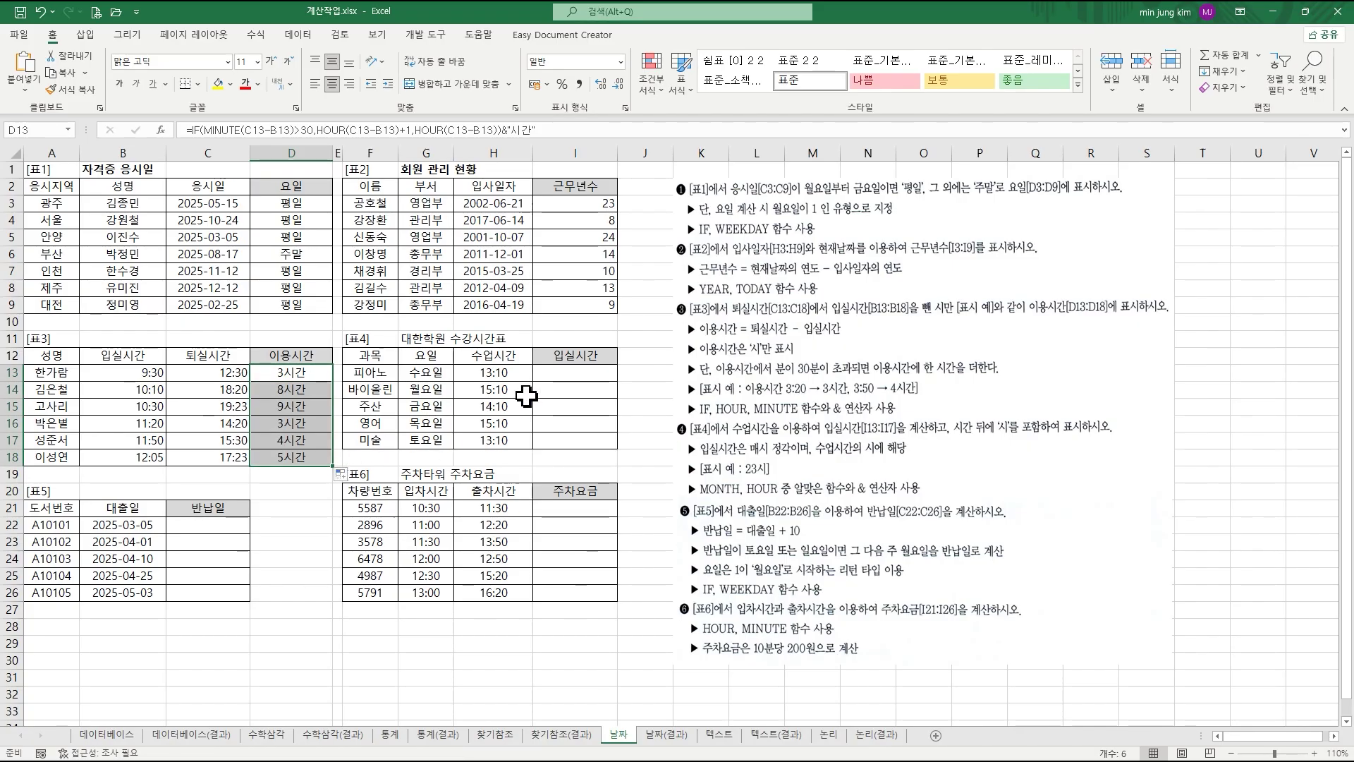
- Read exercise 4's instructions for calculating the entry times in I13:I17, including the display example and required functions
click(576, 355)
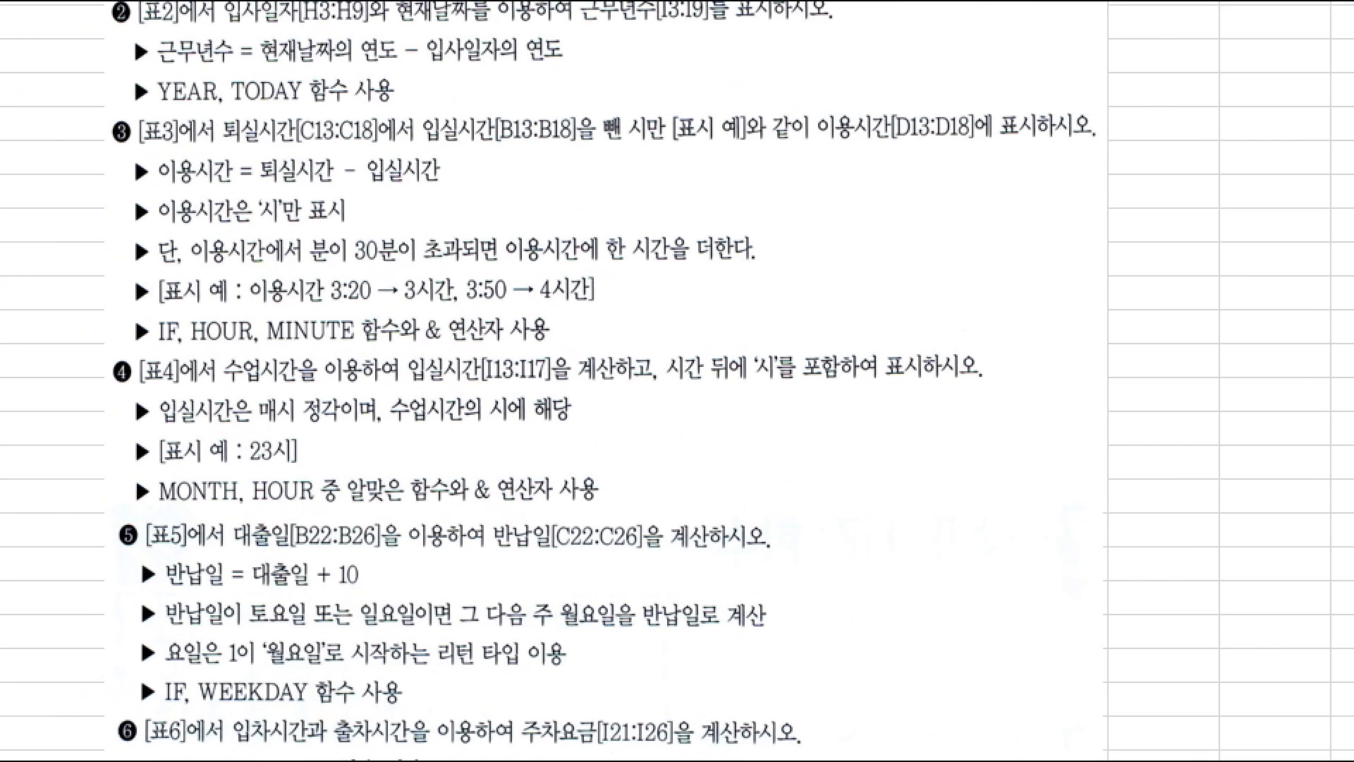
mouse_move(180, 351)
mouse_down()
mouse_move(607, 400)
mouse_move(948, 380)
mouse_up()
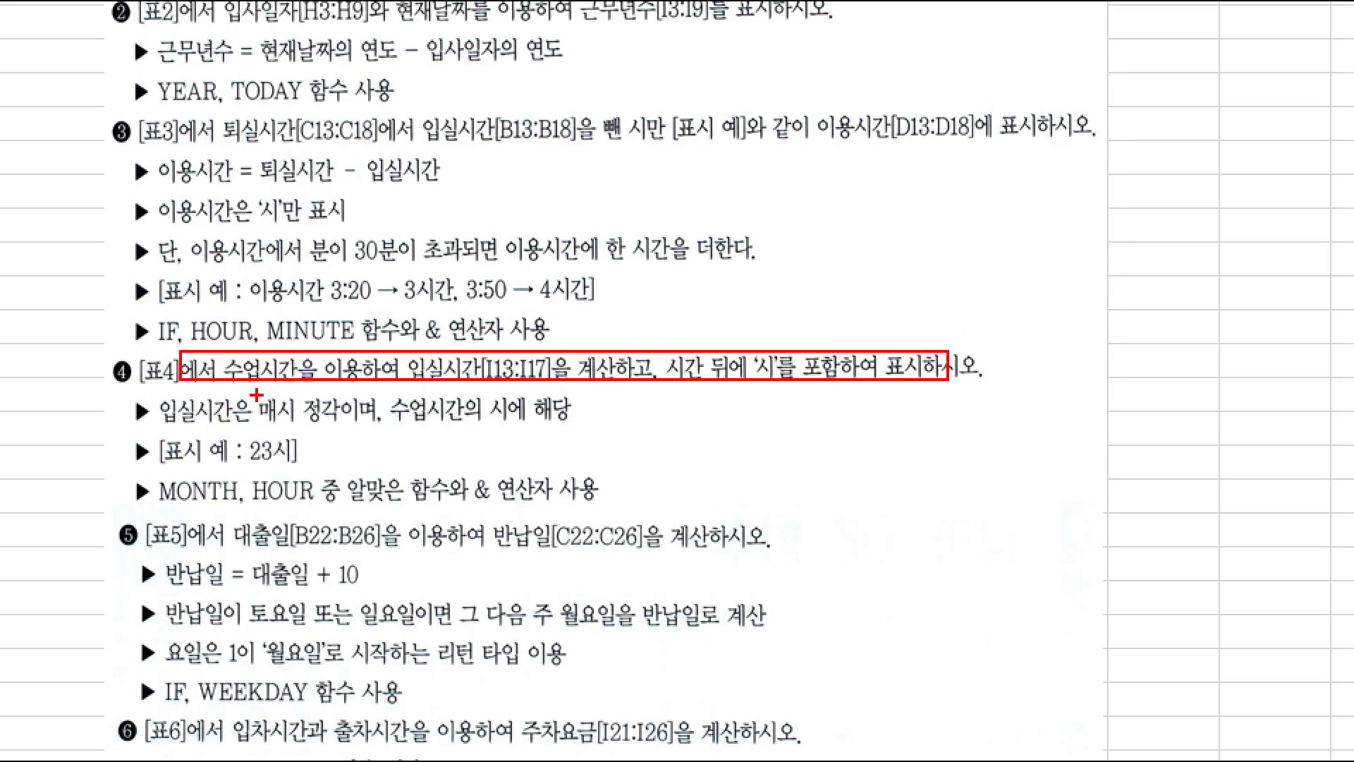
drag(382, 389, 591, 419)
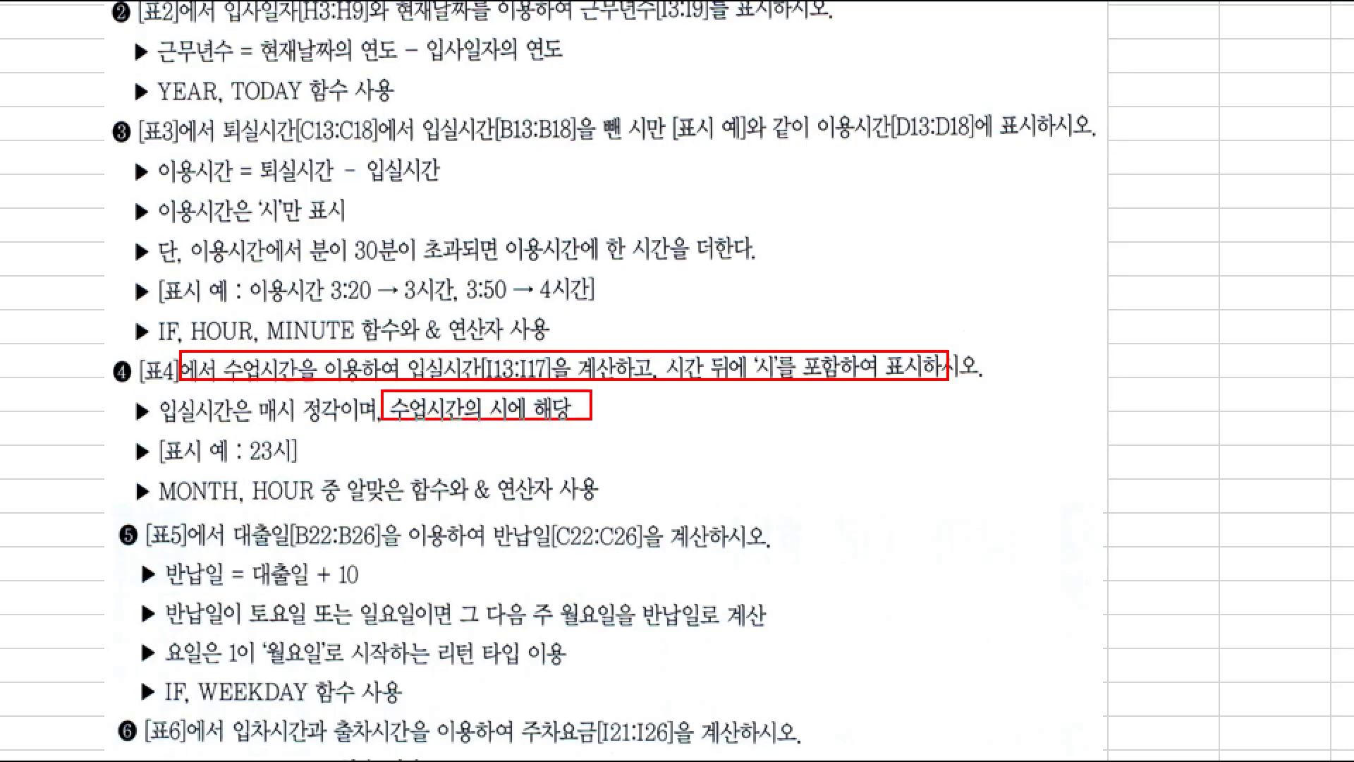
drag(240, 430, 307, 470)
mouse_move(519, 424)
mouse_down()
mouse_move(478, 395)
mouse_move(525, 422)
mouse_up()
mouse_move(310, 507)
mouse_down()
mouse_move(337, 474)
mouse_move(318, 502)
mouse_up()
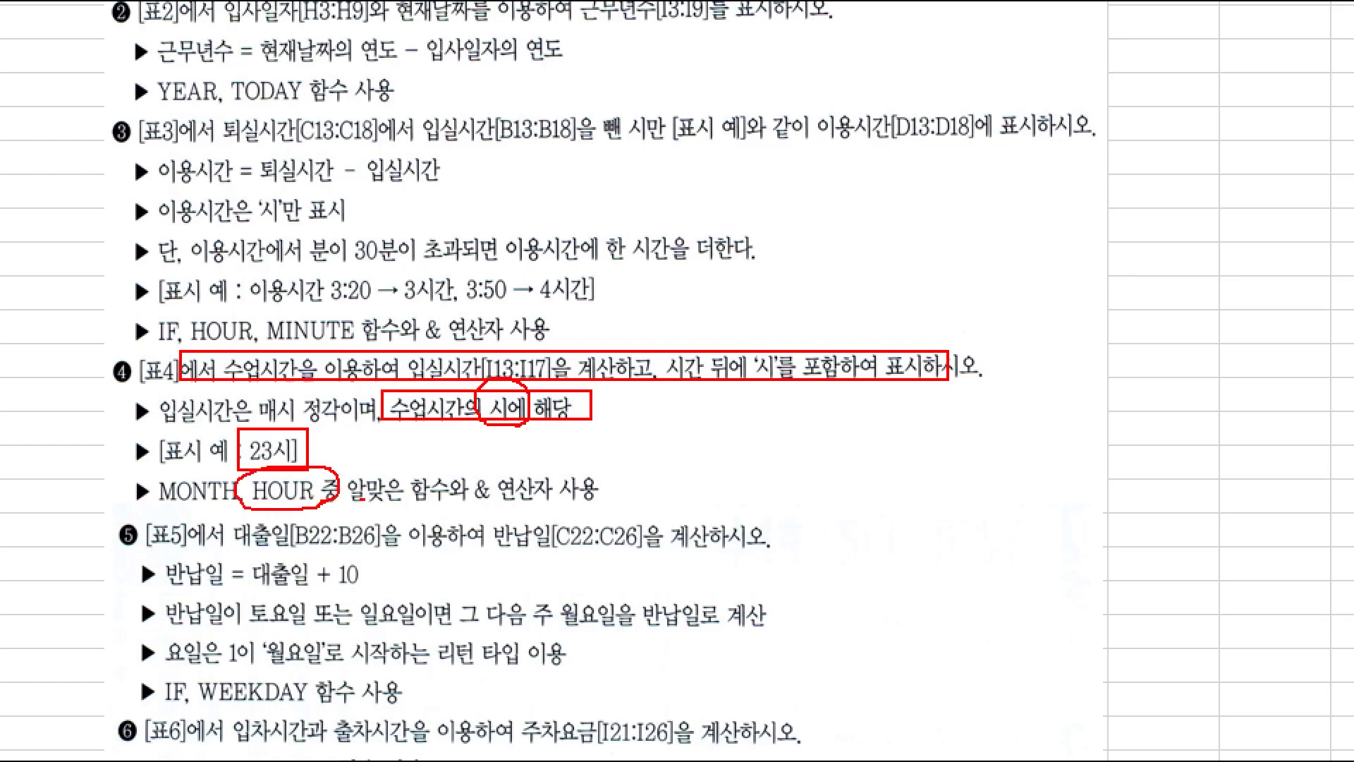
drag(471, 503, 631, 502)
key(Escape)
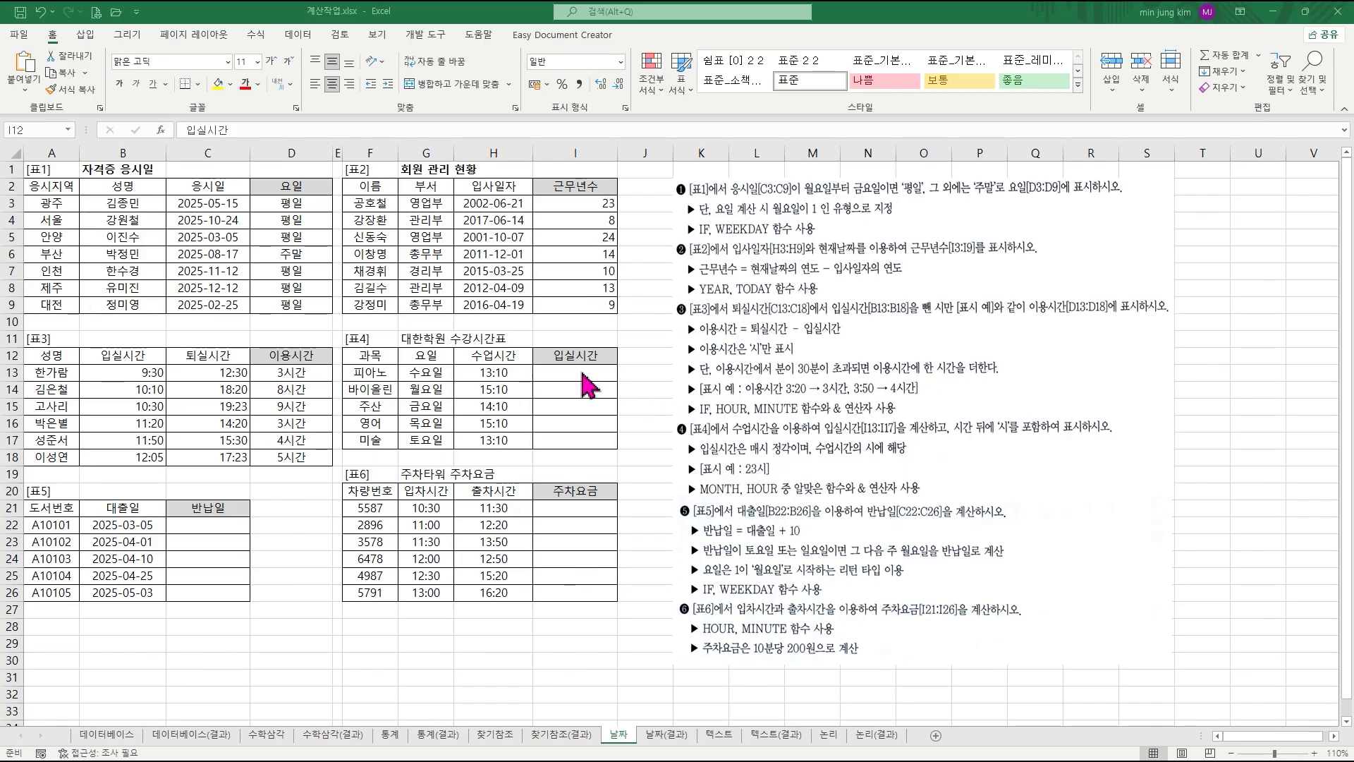
- Enter the formula =HOUR(H13) in I13 using the function's arguments
click(588, 372)
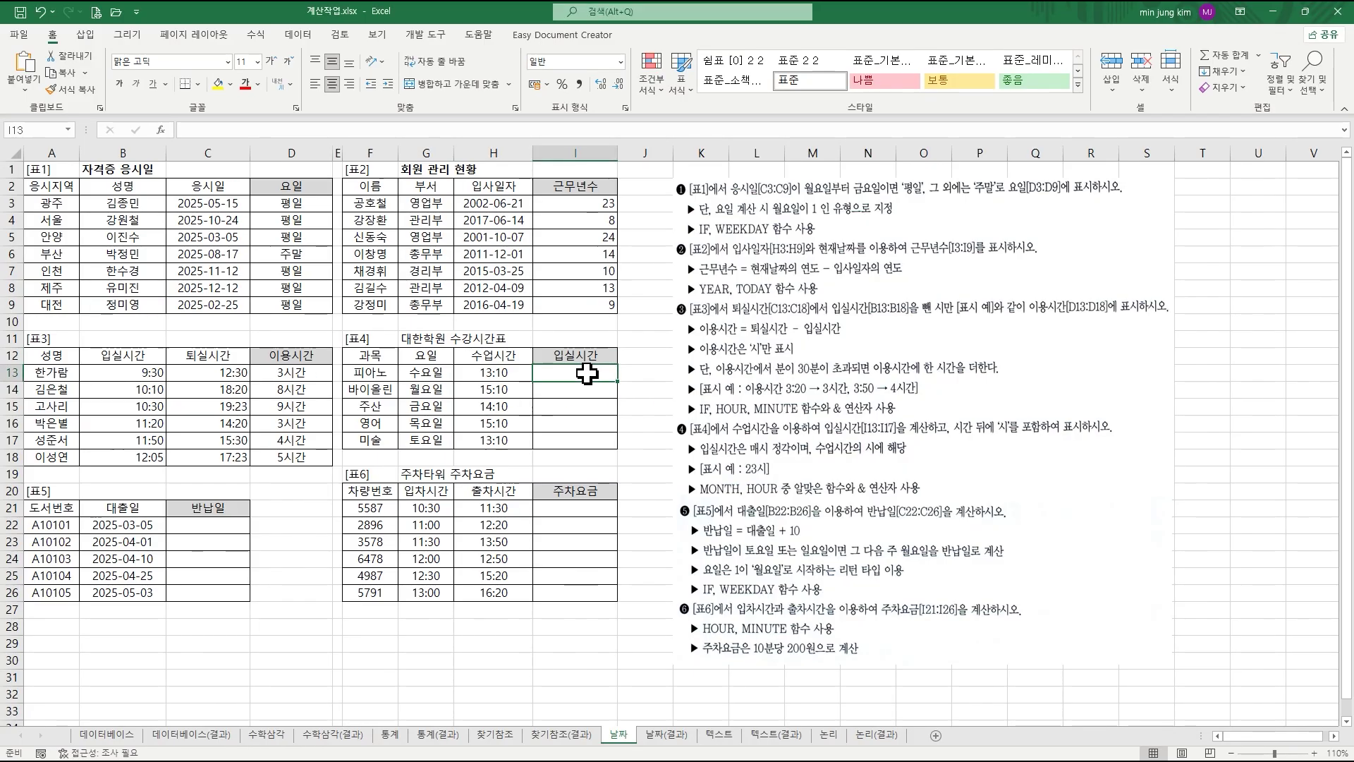
text(=hour)
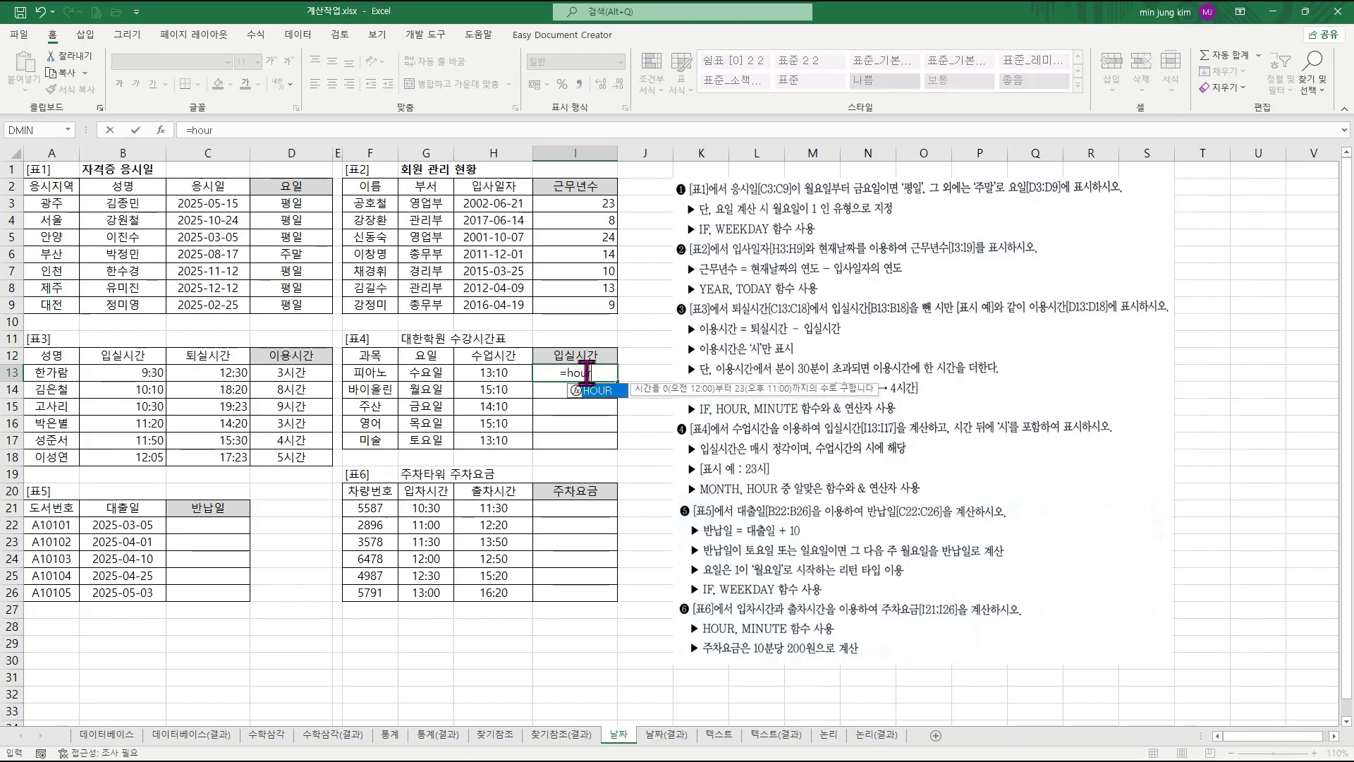
key(ctrl+a)
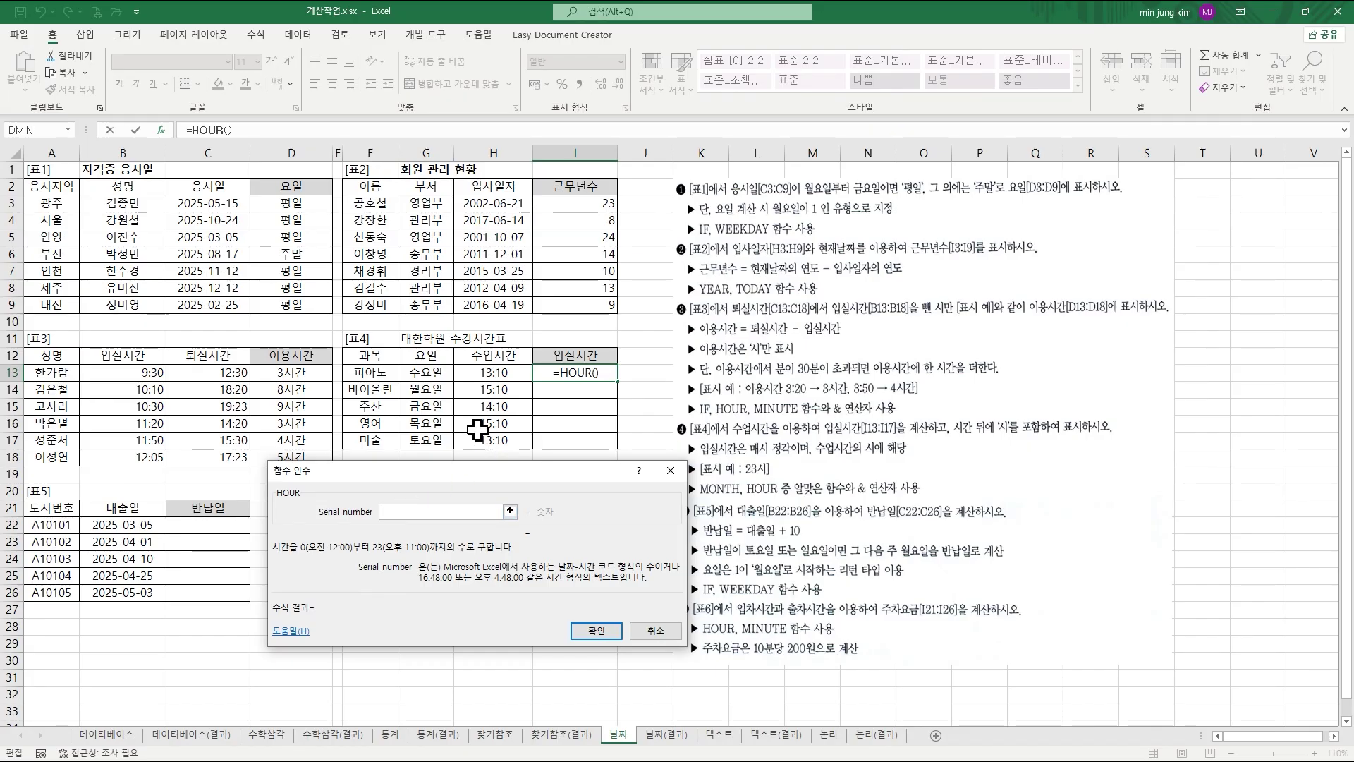
click(498, 374)
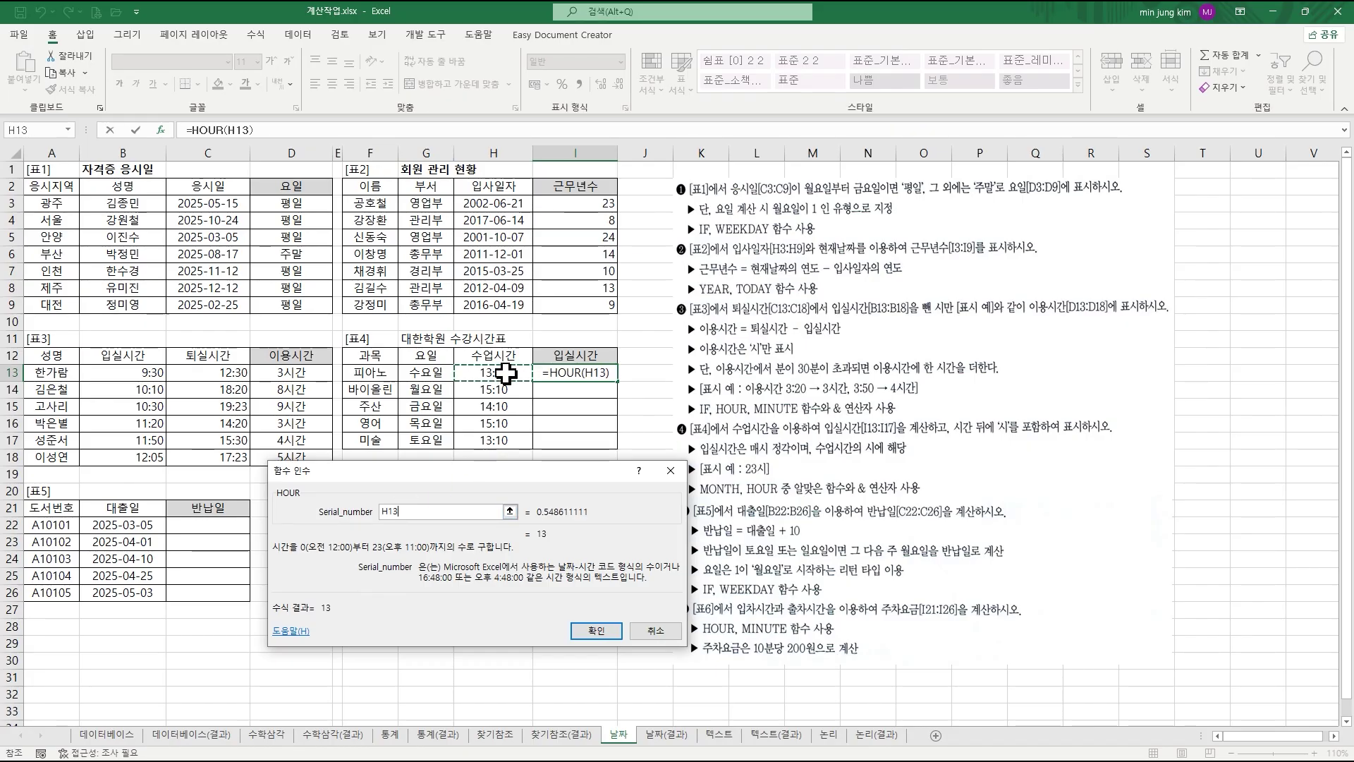
click(596, 629)
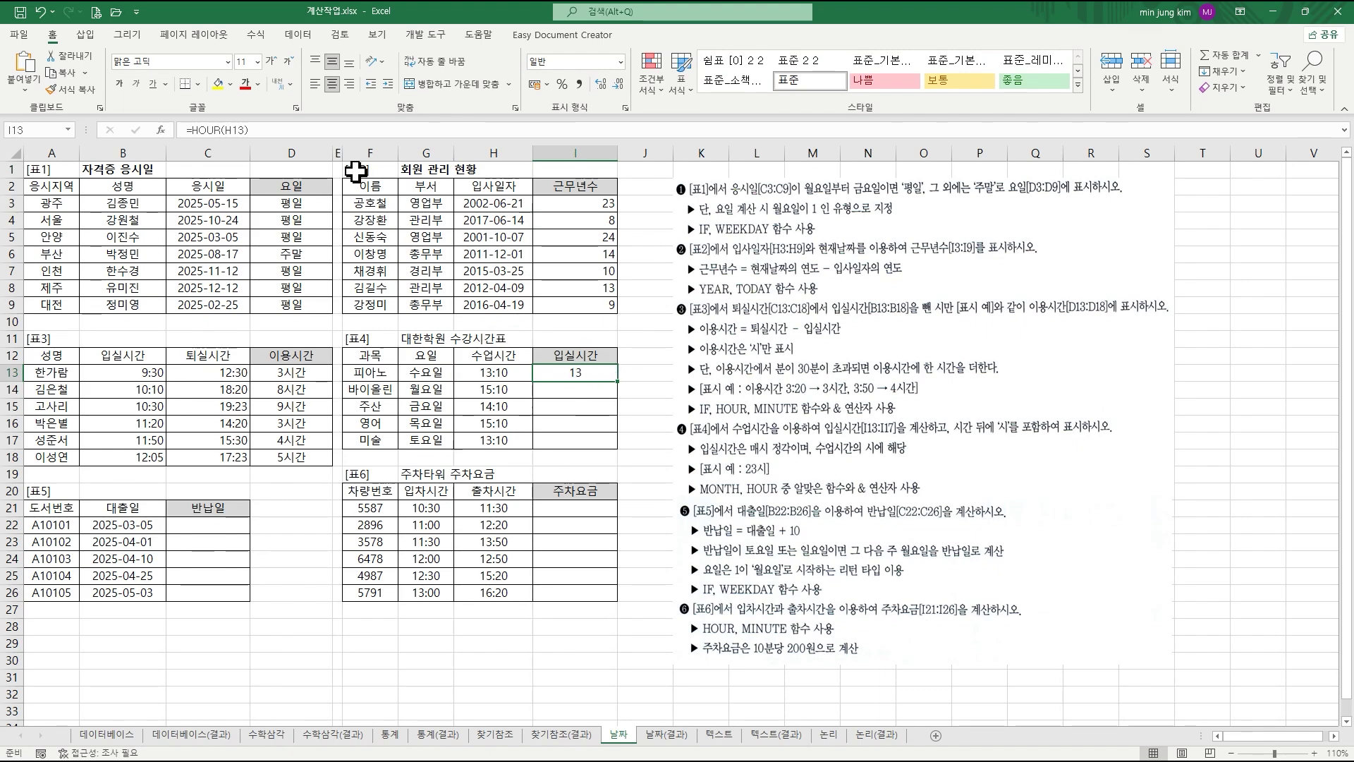
- Append &"시" to the HOUR formula in I13 and fill it down to I17
click(273, 130)
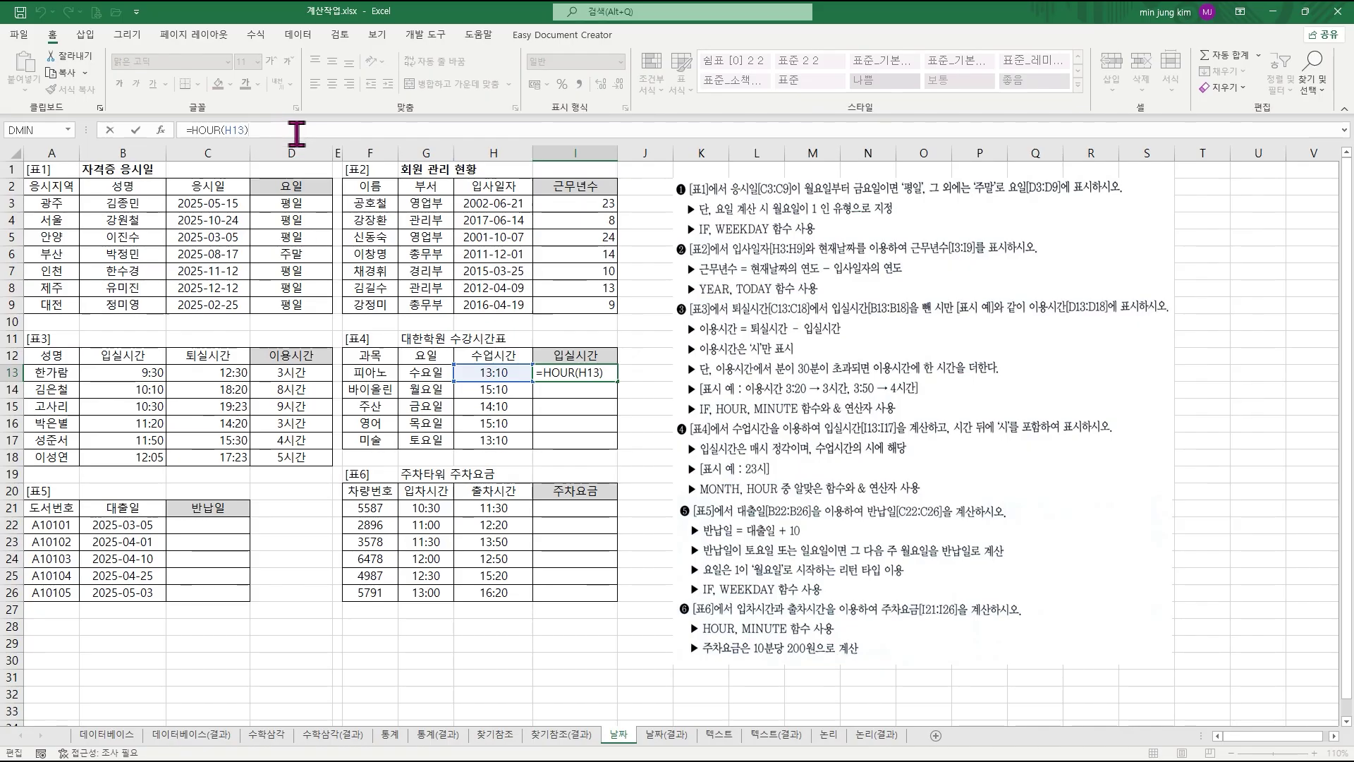
text(&"시)
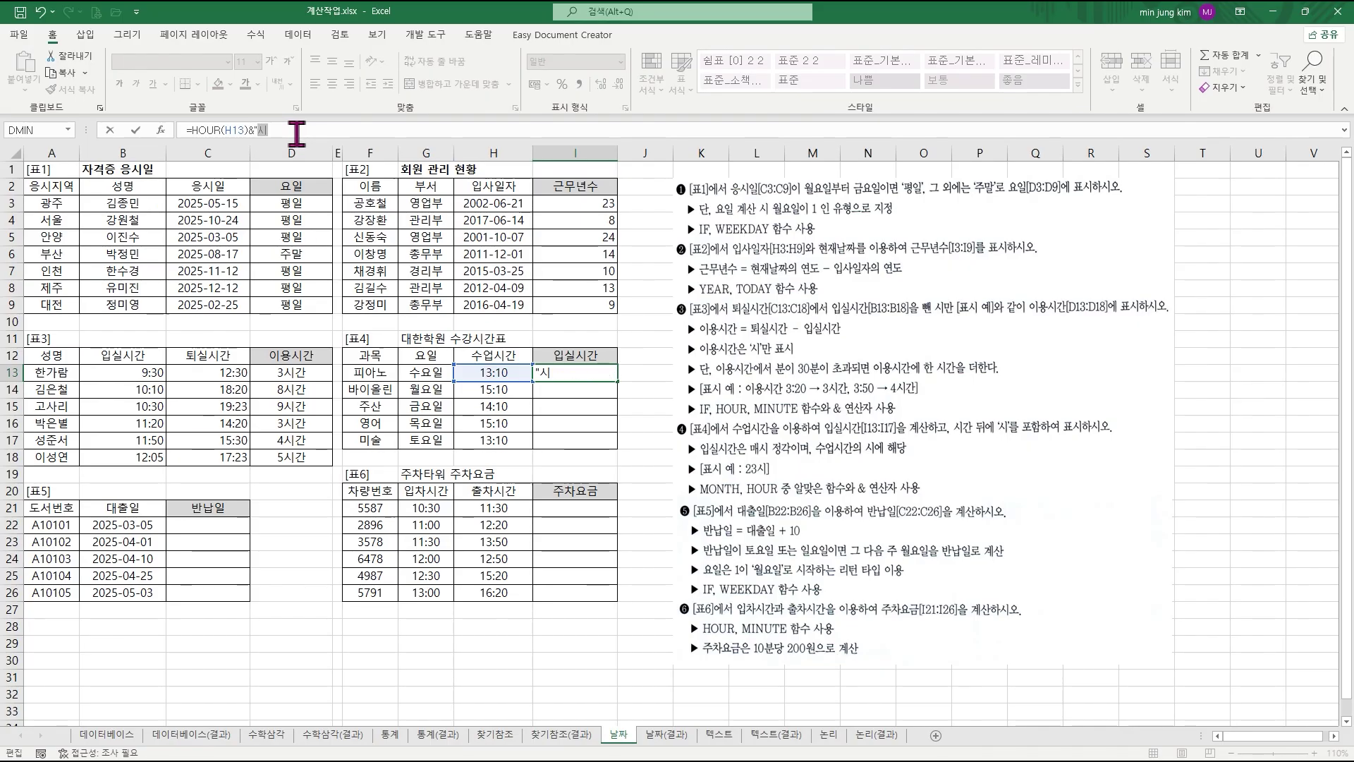
text(")
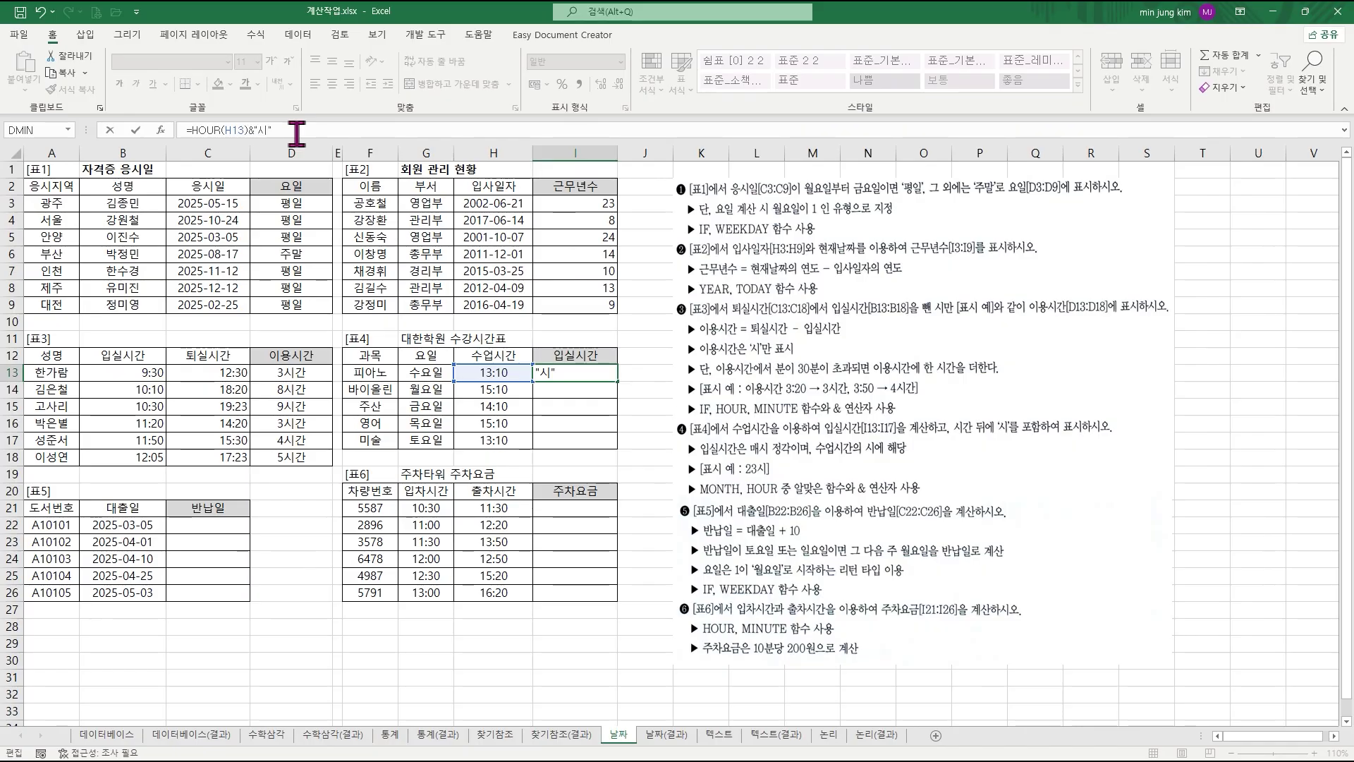
key(Return)
click(603, 372)
drag(621, 385, 615, 452)
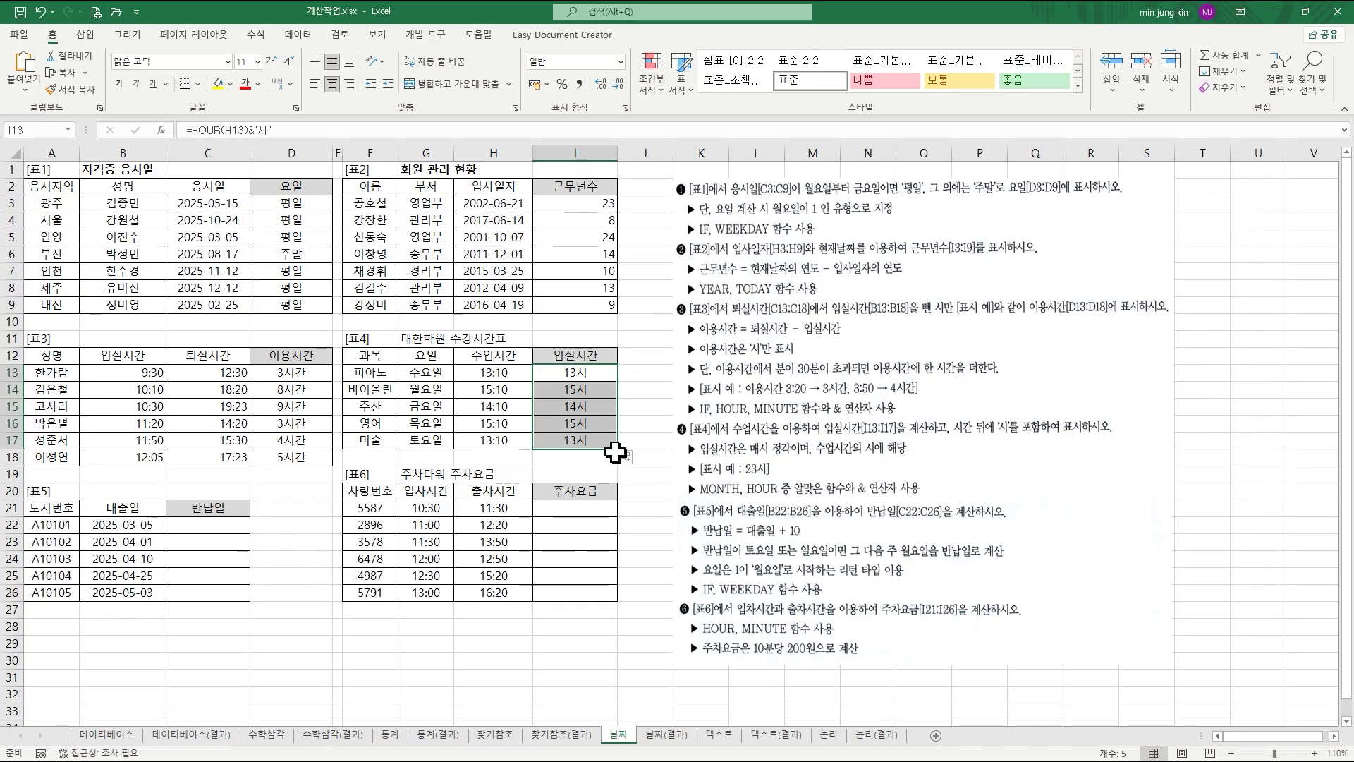
- Read exercise 5's instructions for calculating the return dates in C22:C26, including the weekend rule and weekday numbering
click(203, 526)
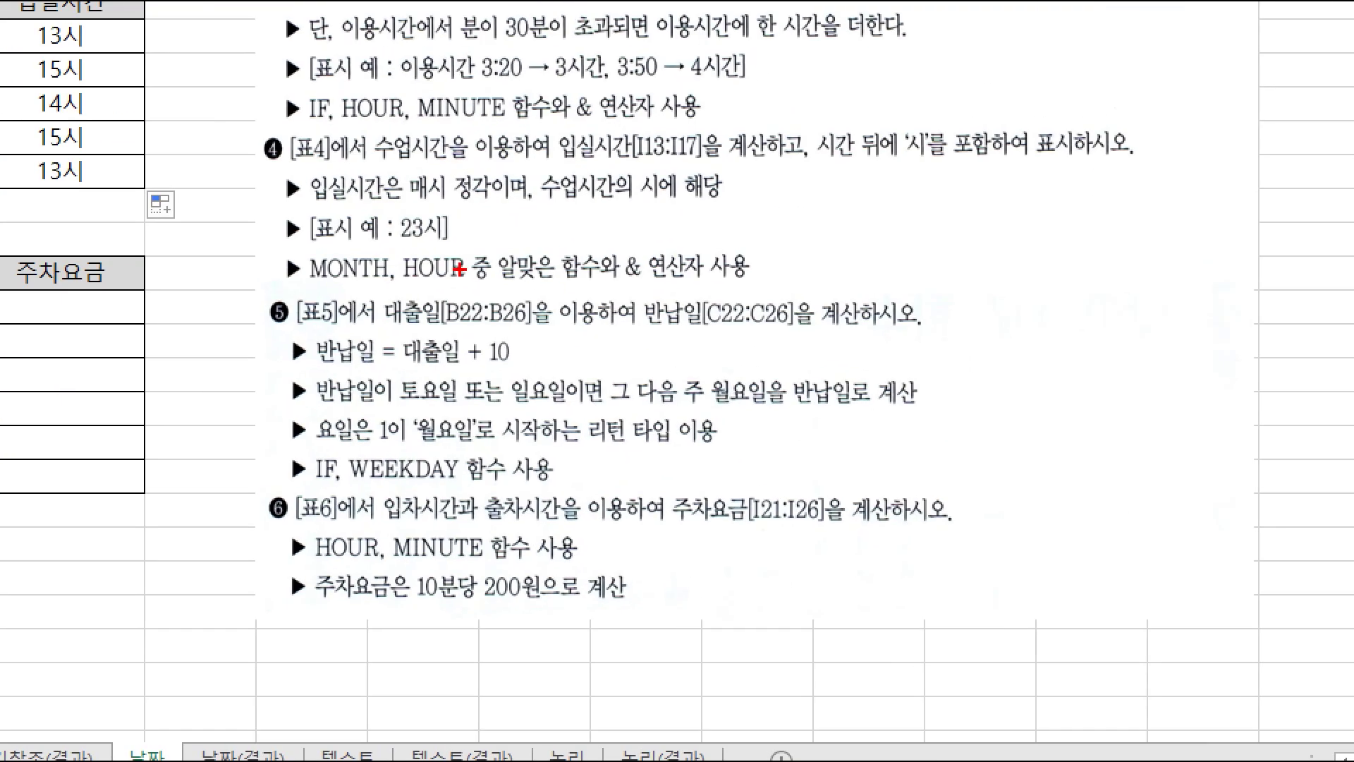
mouse_move(381, 289)
mouse_down()
mouse_move(506, 327)
mouse_move(870, 329)
mouse_up()
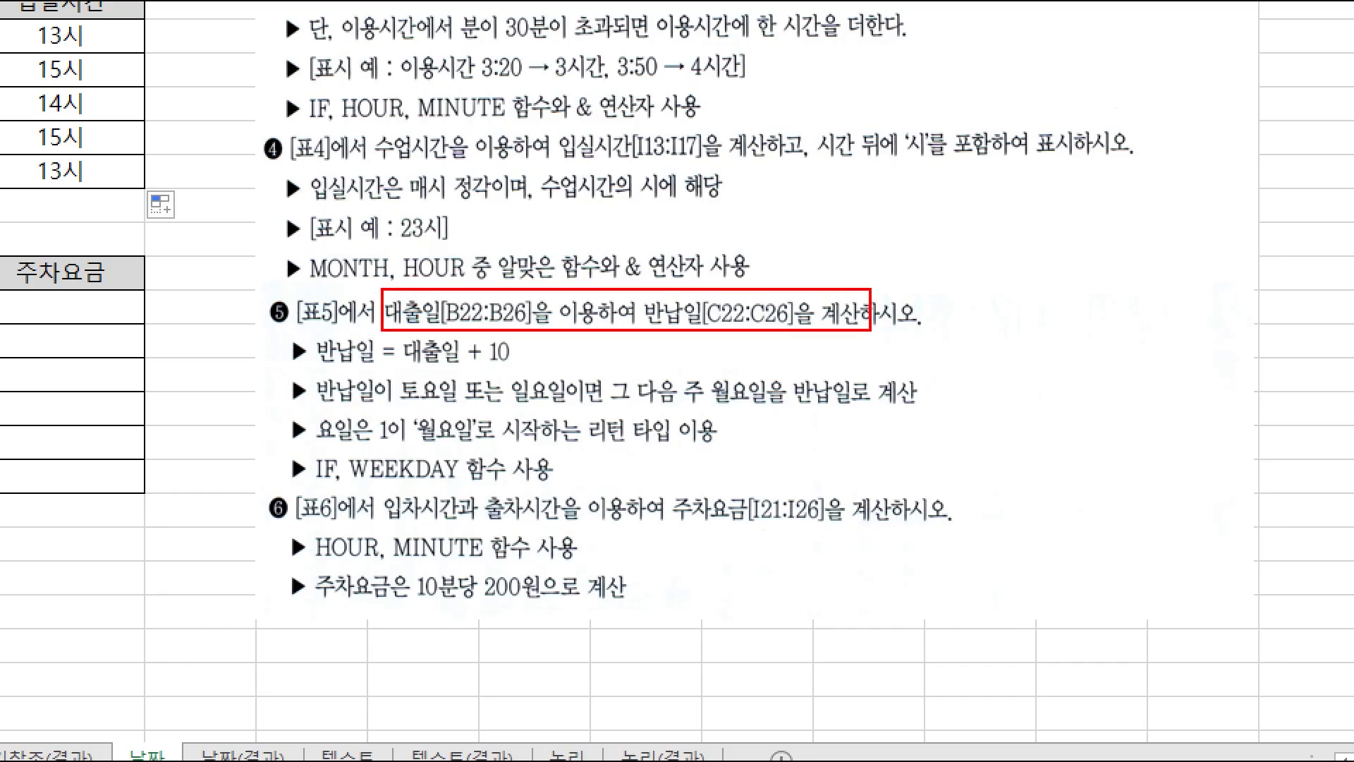
drag(407, 371, 525, 365)
drag(396, 368, 573, 409)
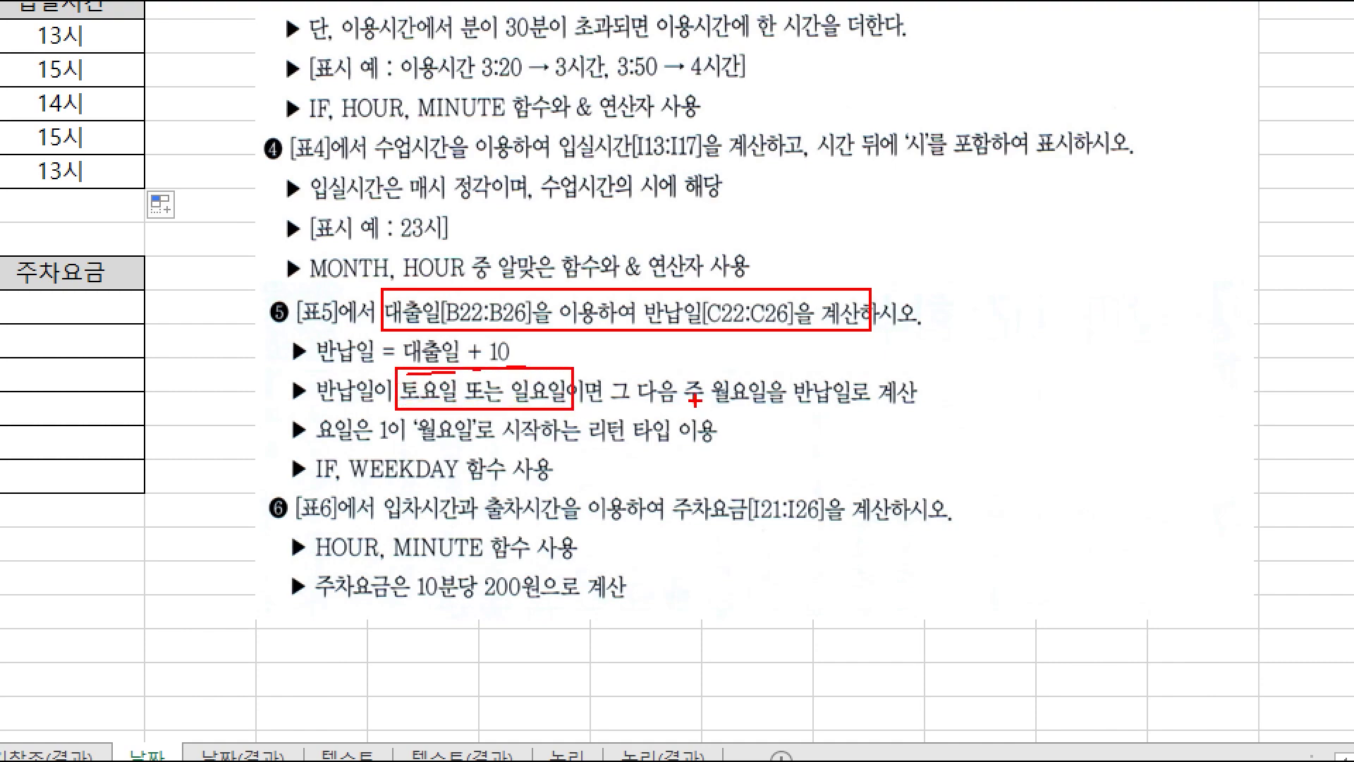
mouse_move(695, 369)
mouse_down()
mouse_move(757, 399)
mouse_move(924, 407)
mouse_up()
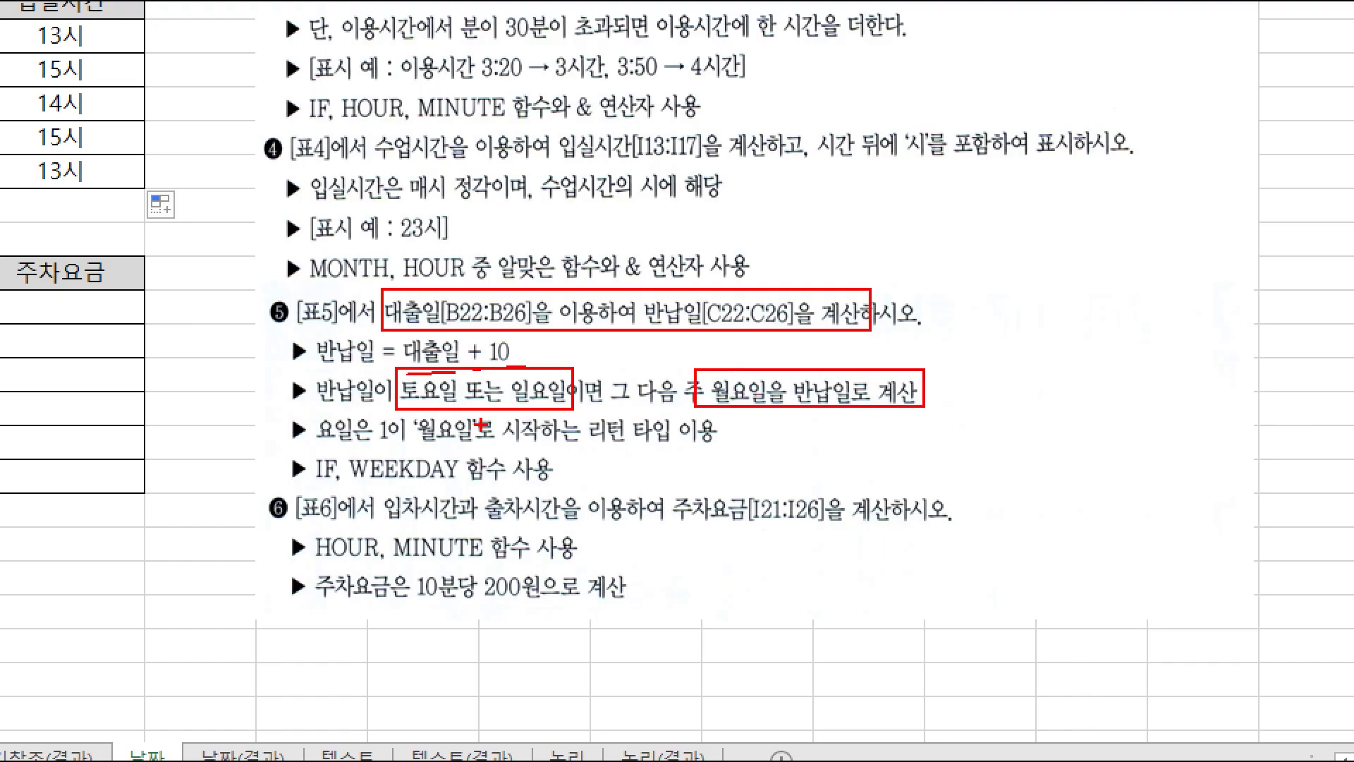
drag(363, 405, 479, 451)
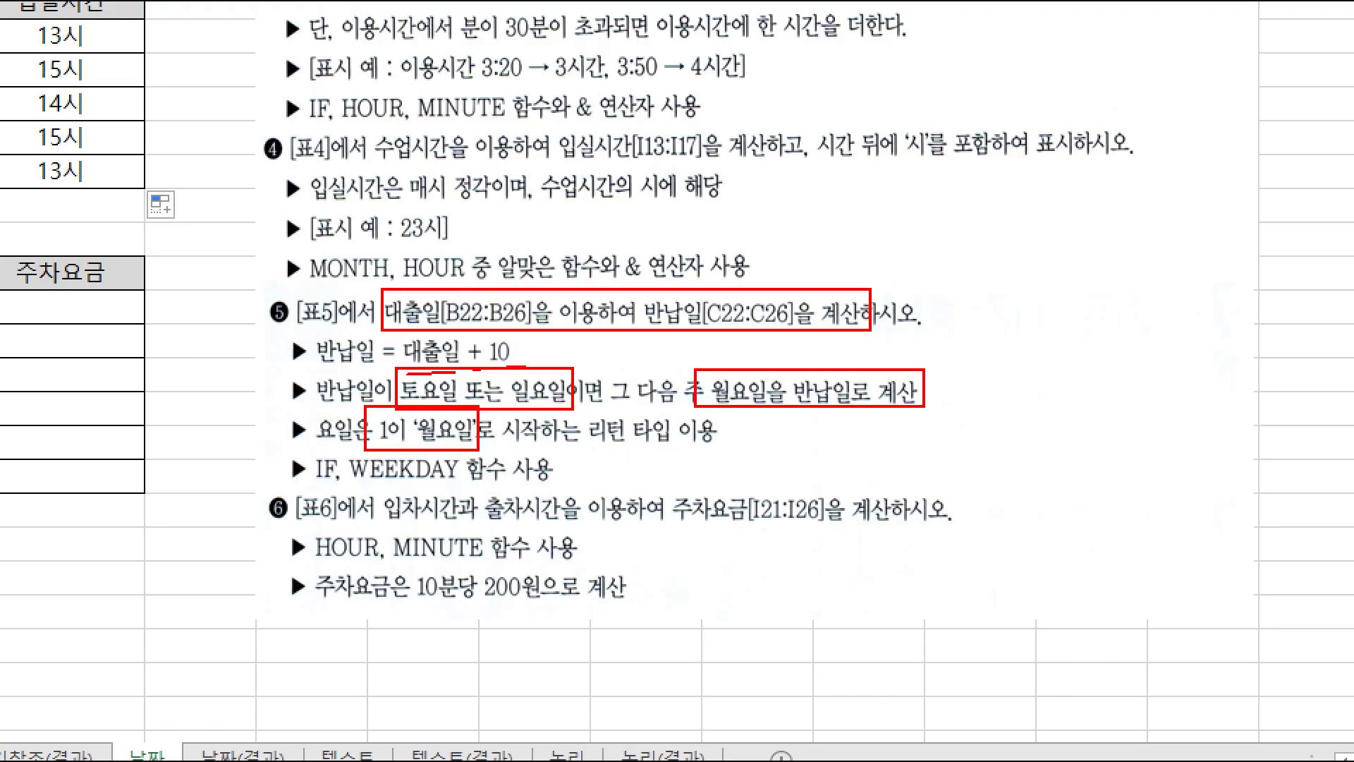
mouse_move(804, 438)
mouse_down()
mouse_move(810, 473)
mouse_move(876, 475)
mouse_up()
mouse_move(533, 363)
mouse_down()
mouse_move(470, 325)
mouse_move(537, 362)
mouse_up()
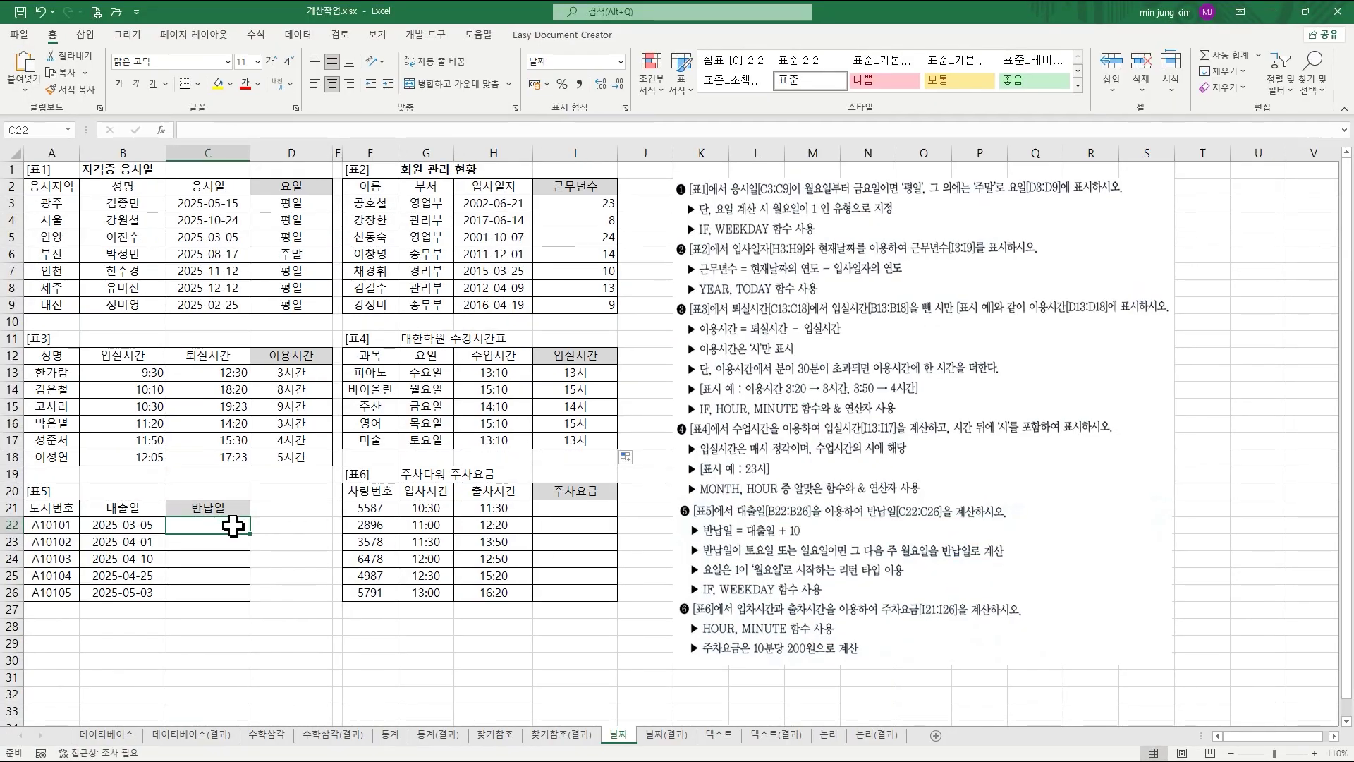
- Start an IF formula in C22 with WEEKDAY(B22+10,2) as its logical test
click(231, 526)
text(=)
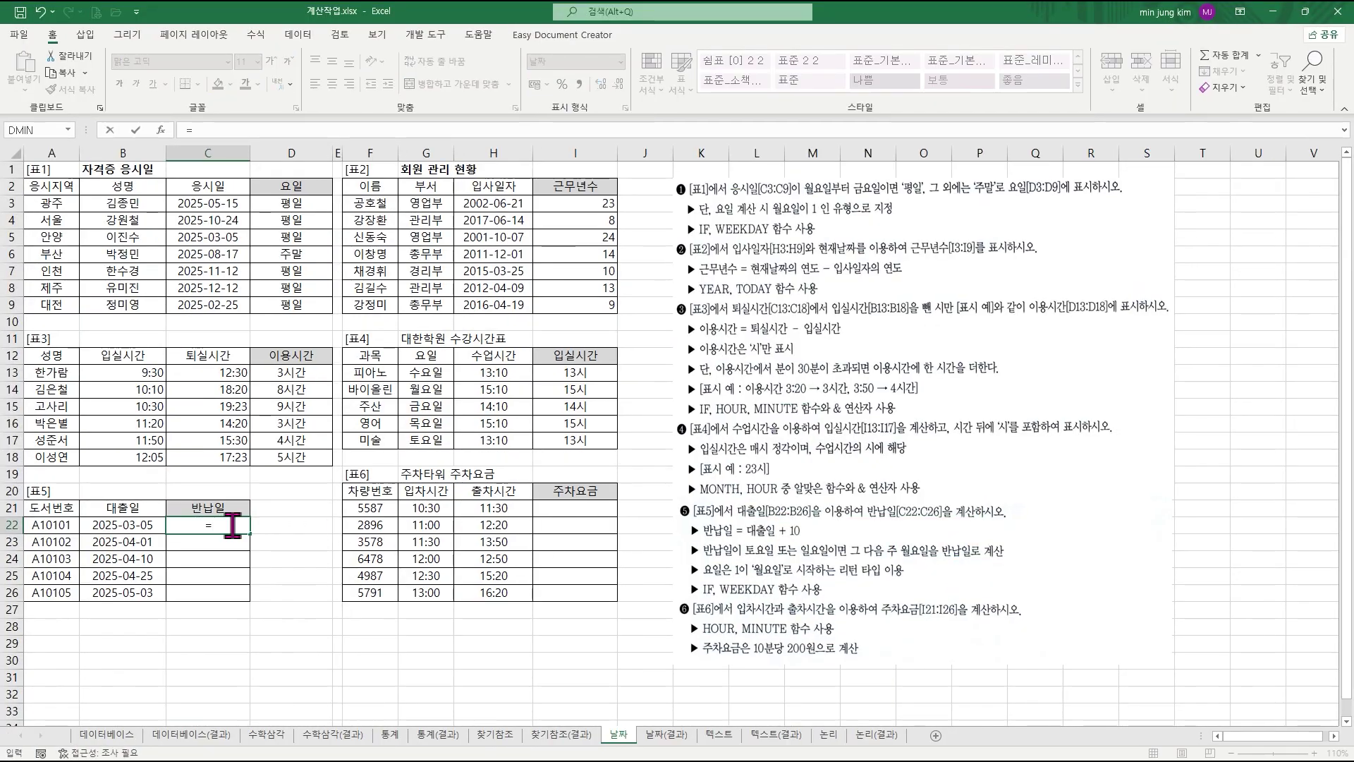
text(if)
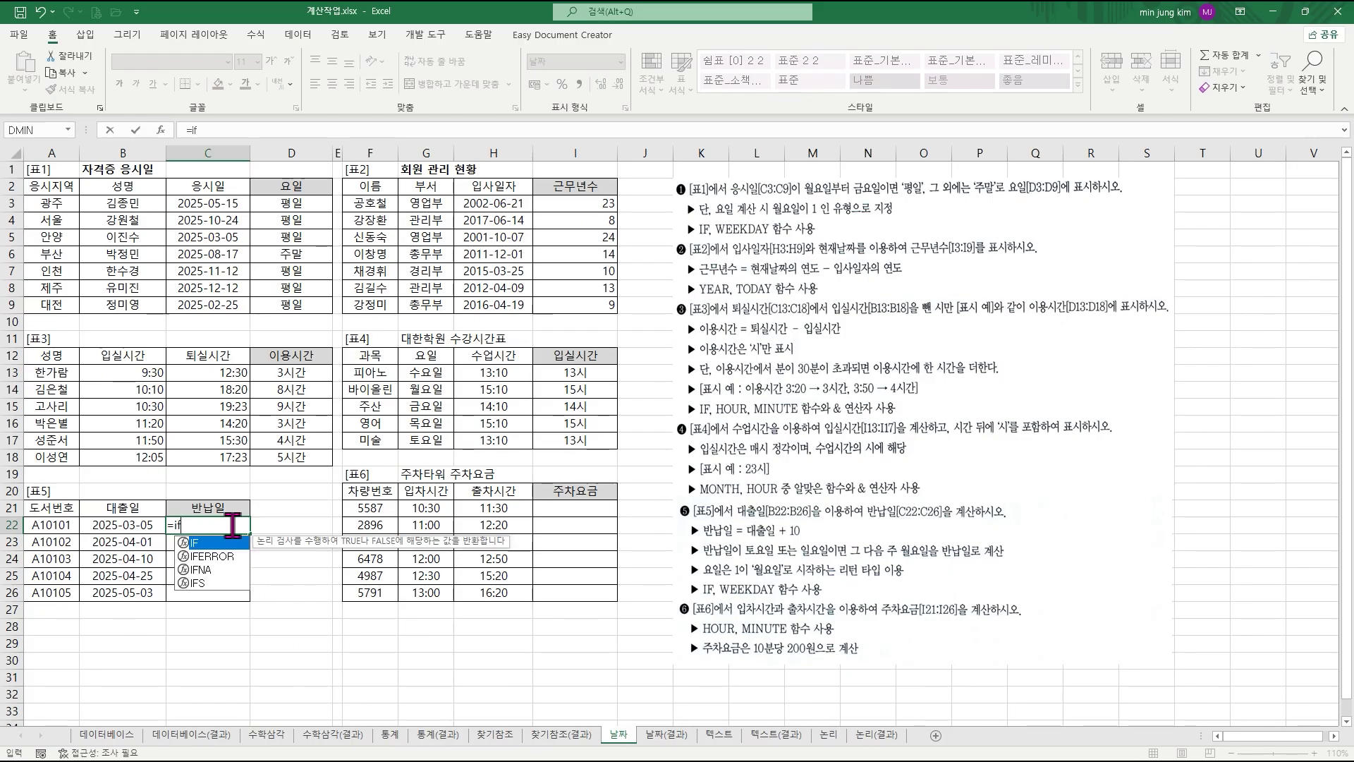
key(ctrl+a)
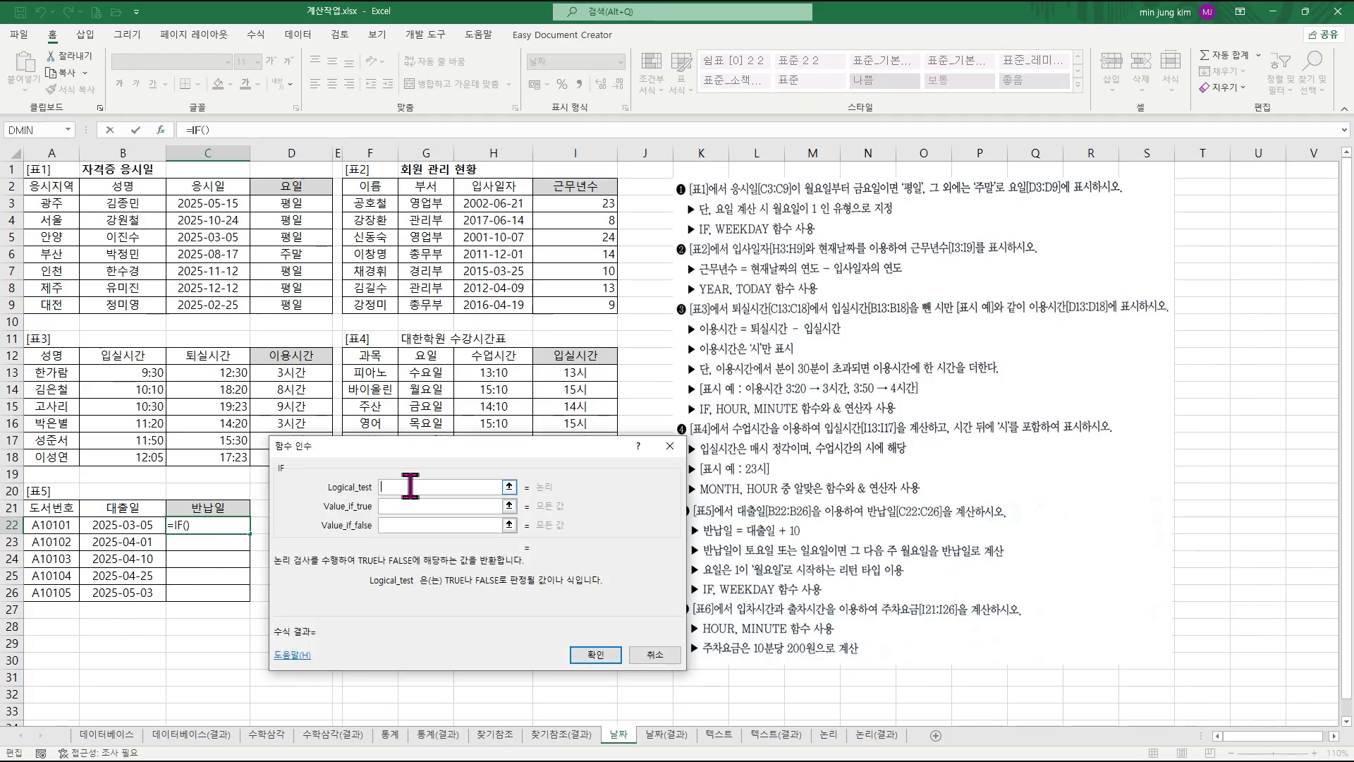
text(eekday()
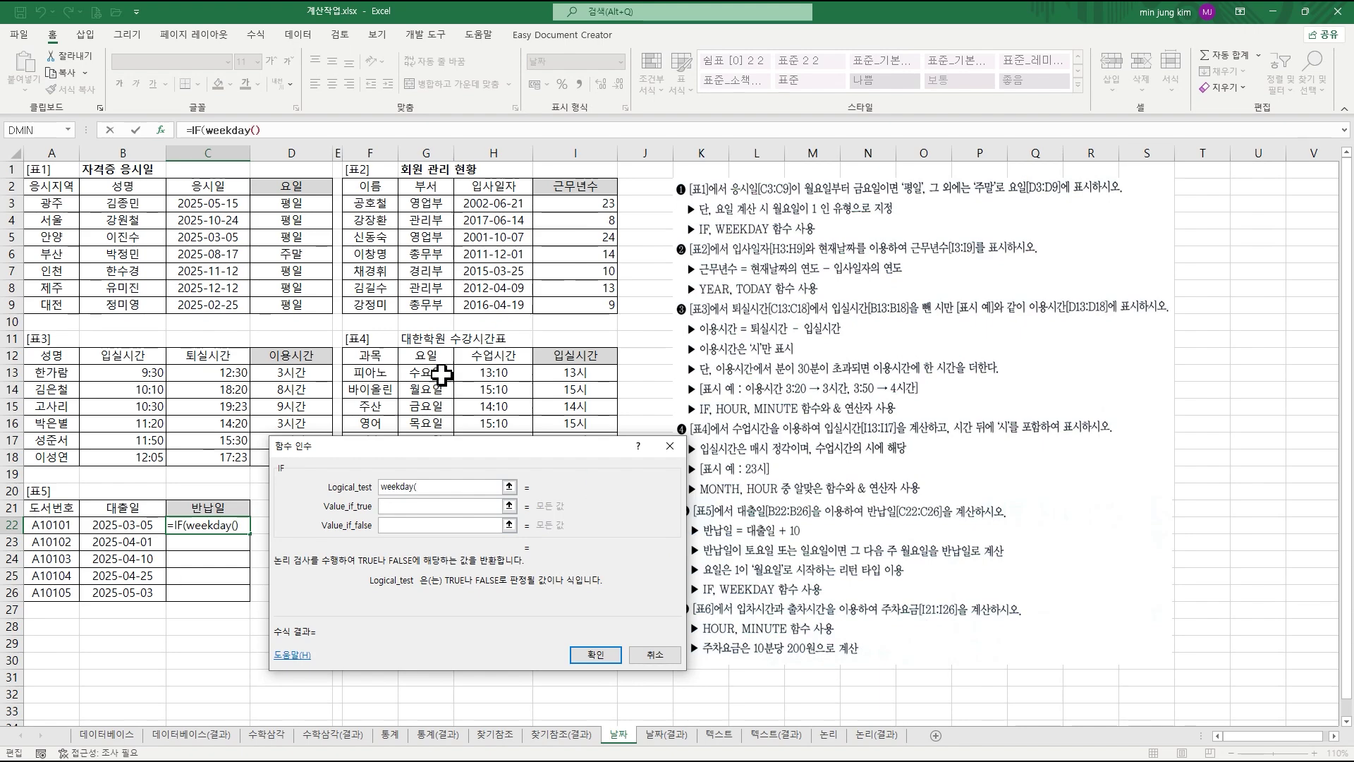
click(226, 127)
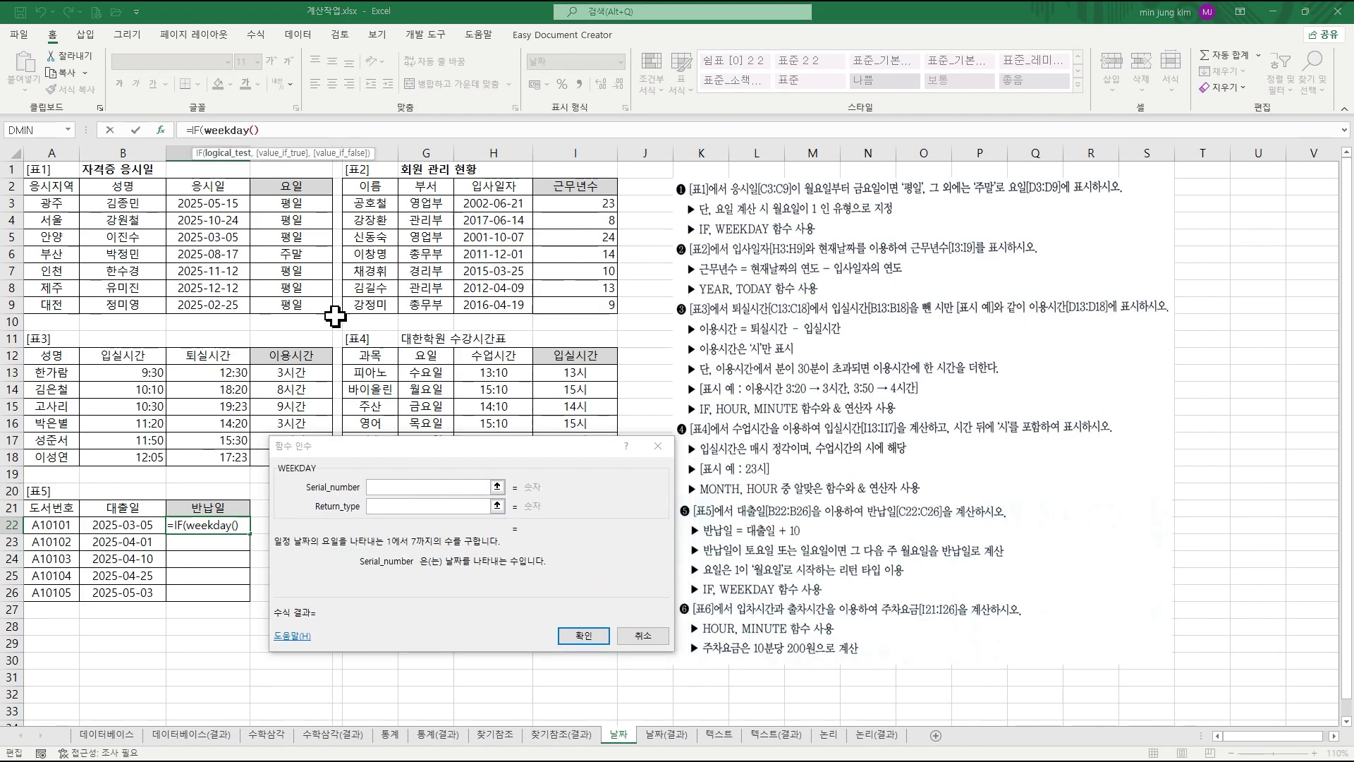
drag(384, 450, 389, 235)
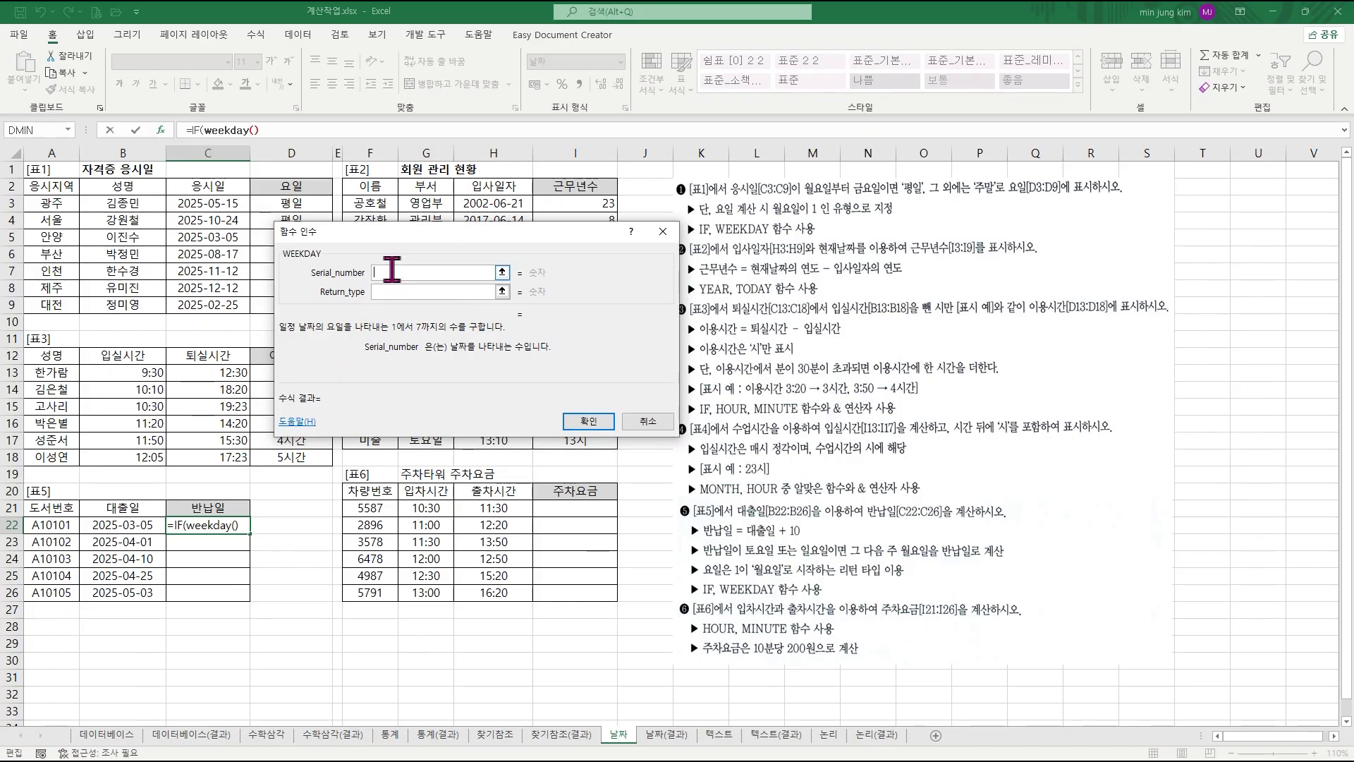
click(136, 524)
text(+)
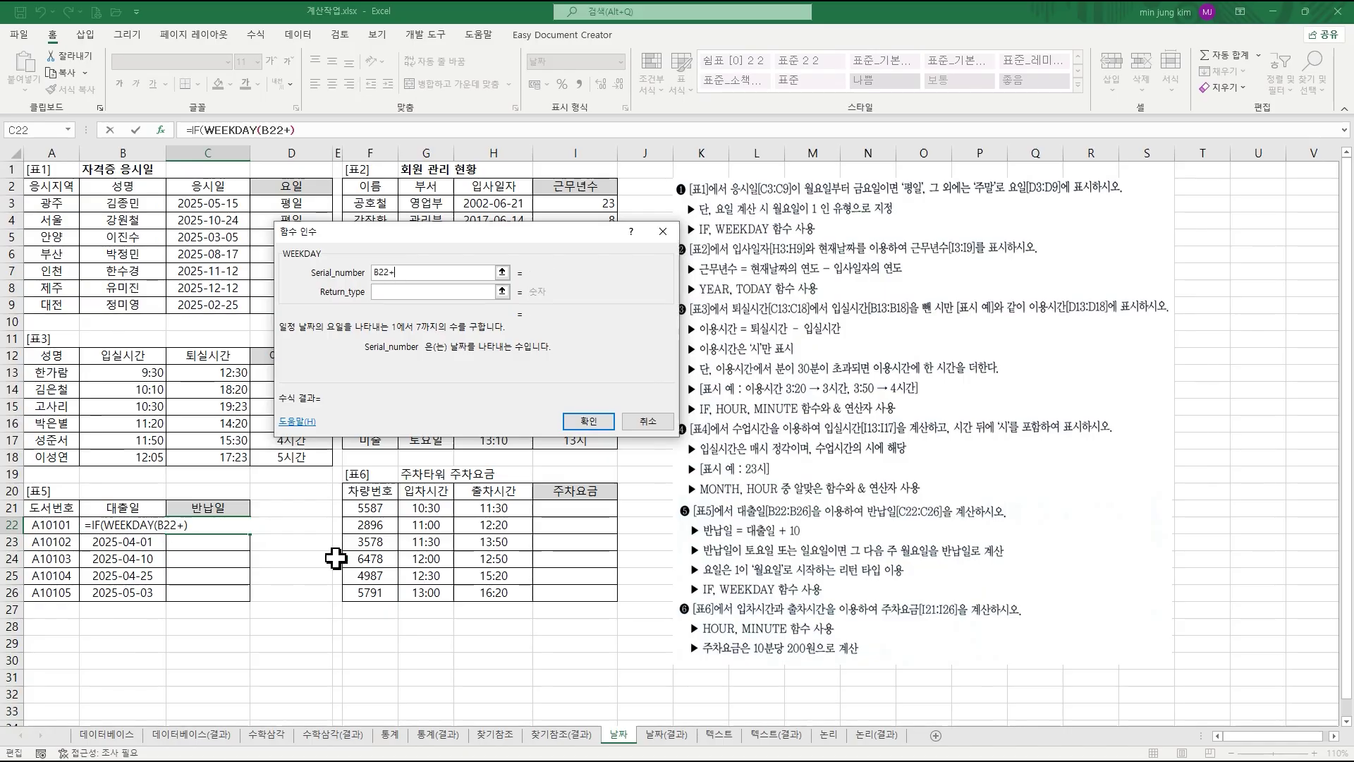
text(10)
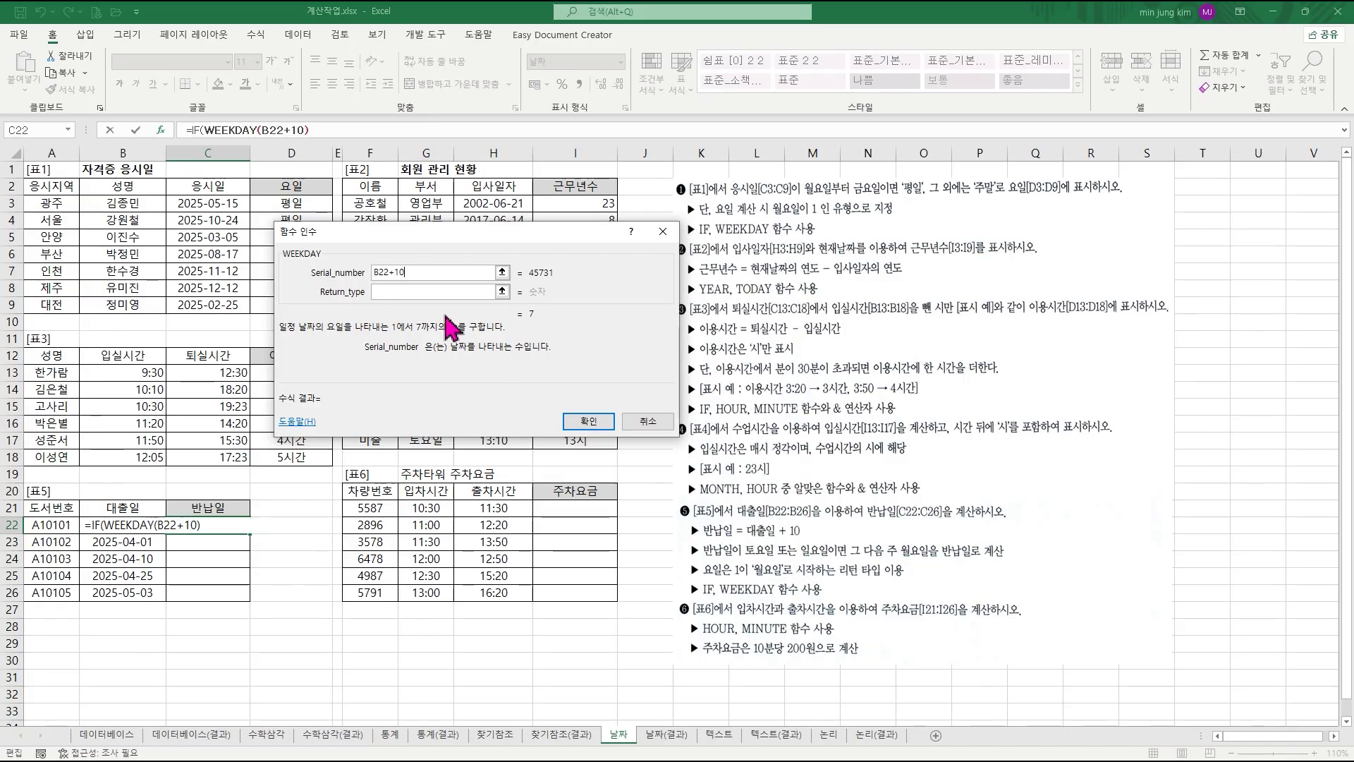
click(420, 292)
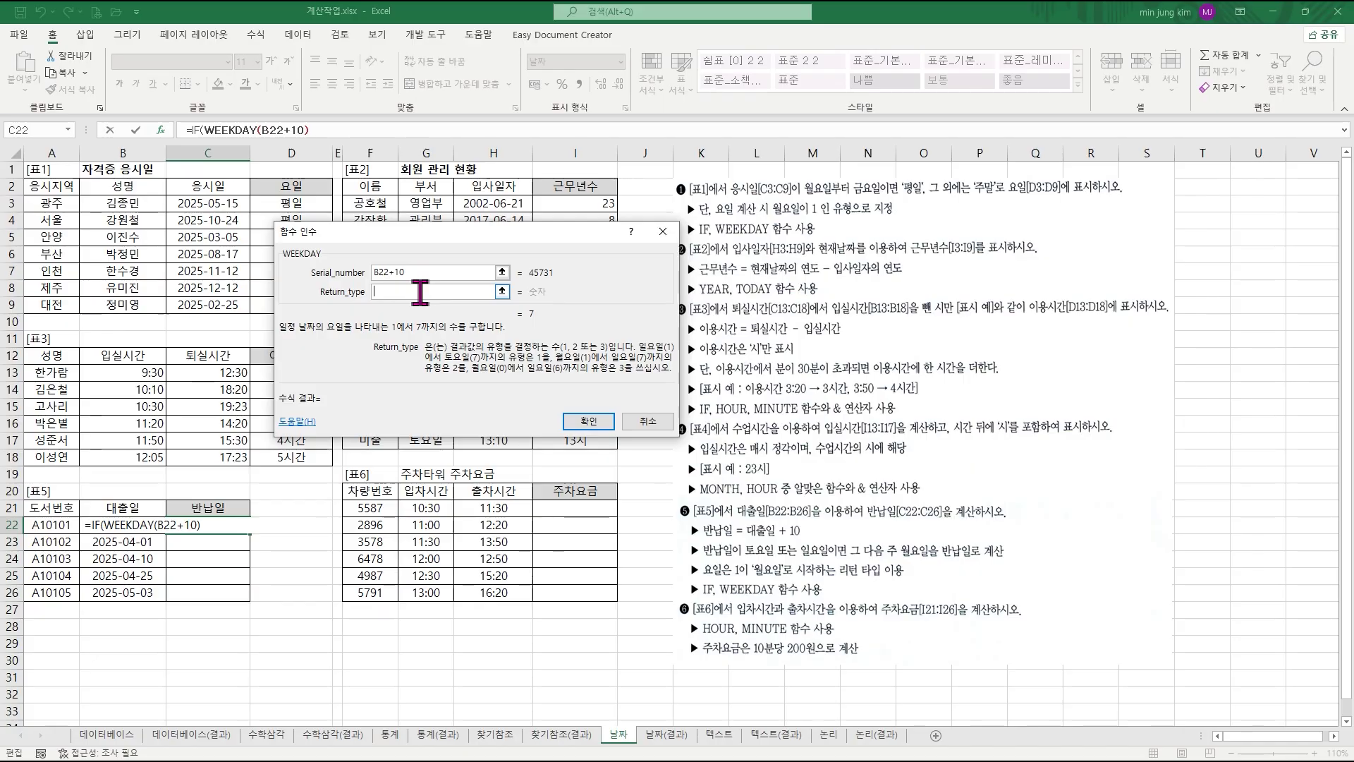
text(2)
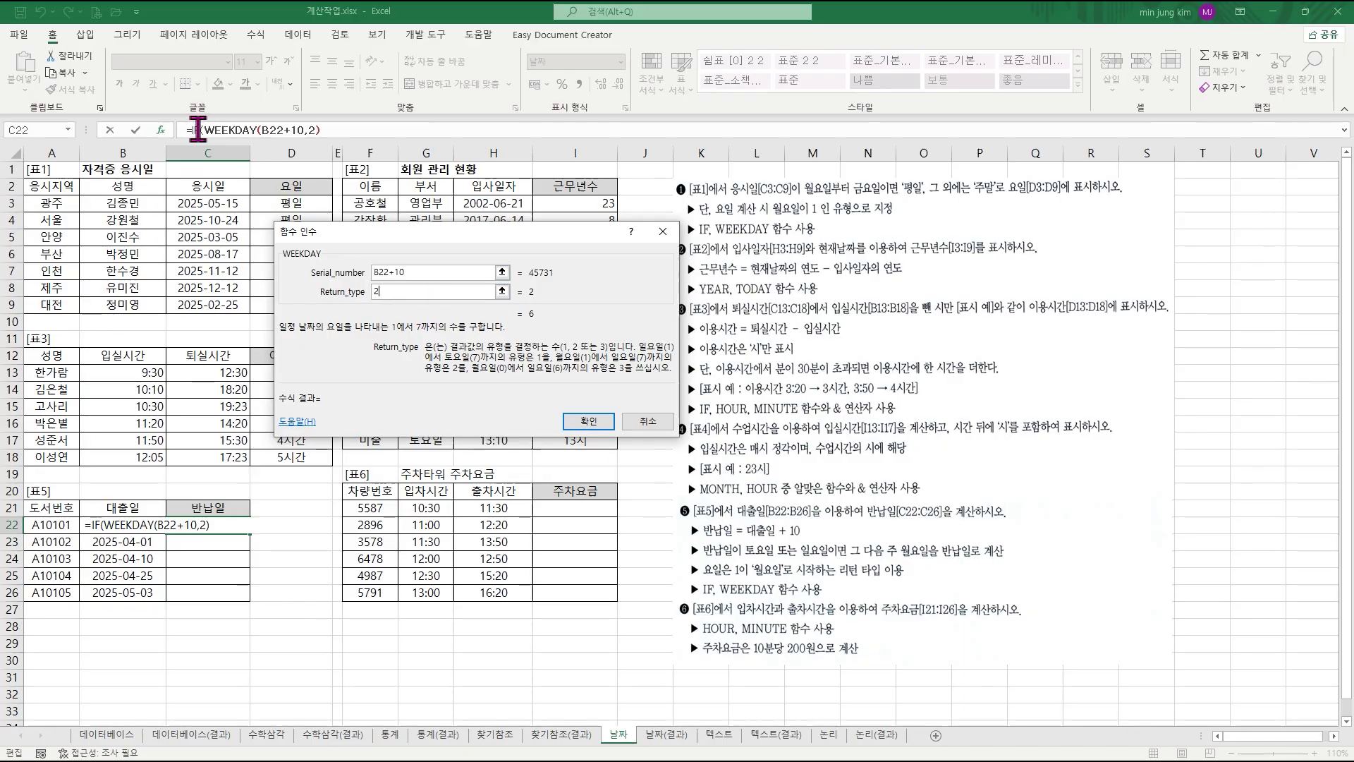
- Complete the IF's logical test with =6 and set its value if true to B22+12
click(196, 130)
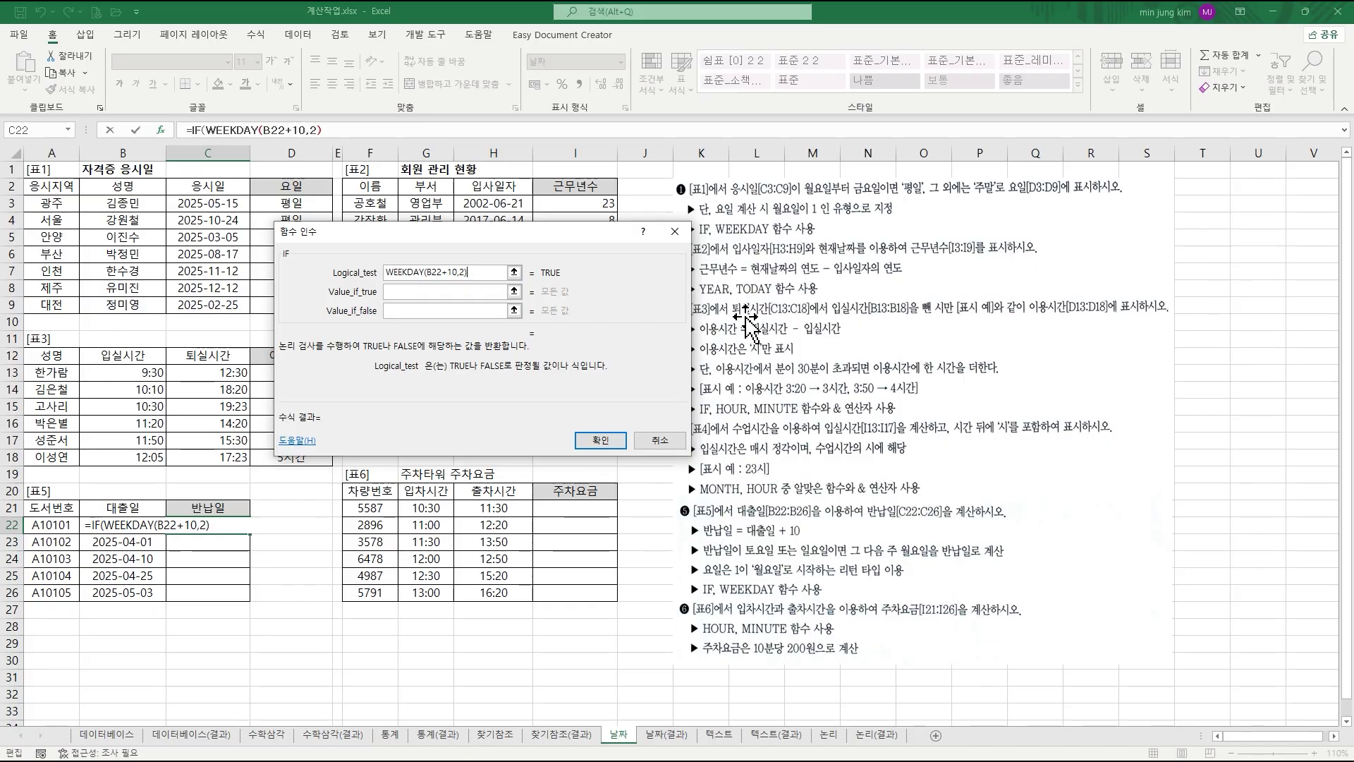
text(=6)
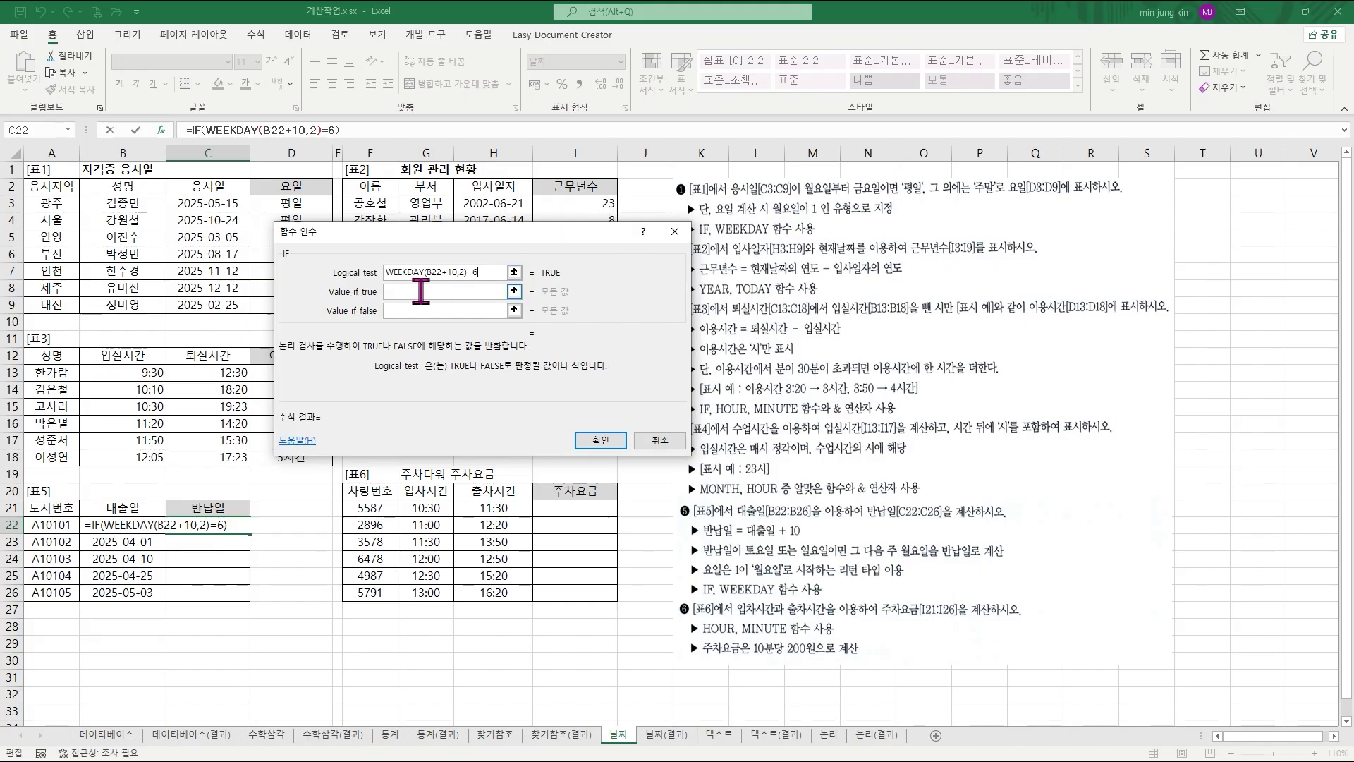
click(421, 291)
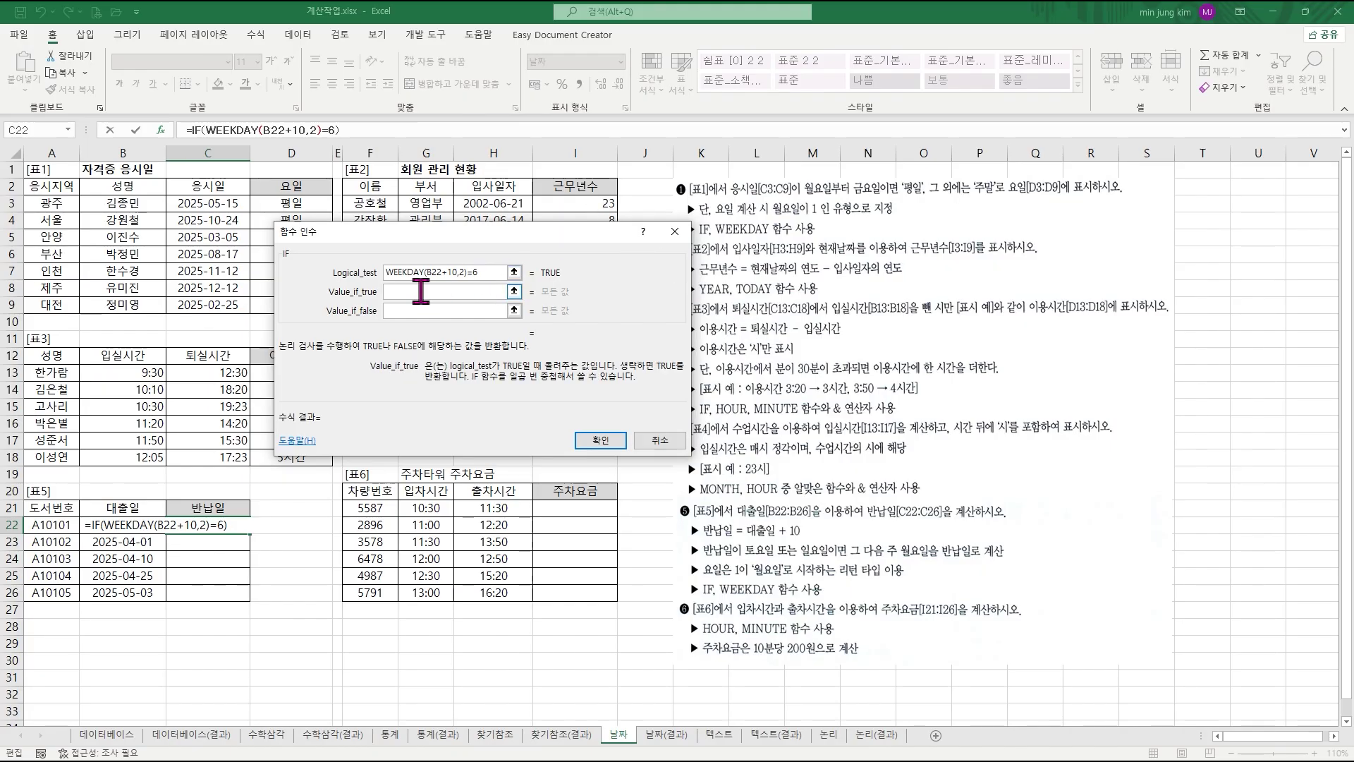
click(149, 522)
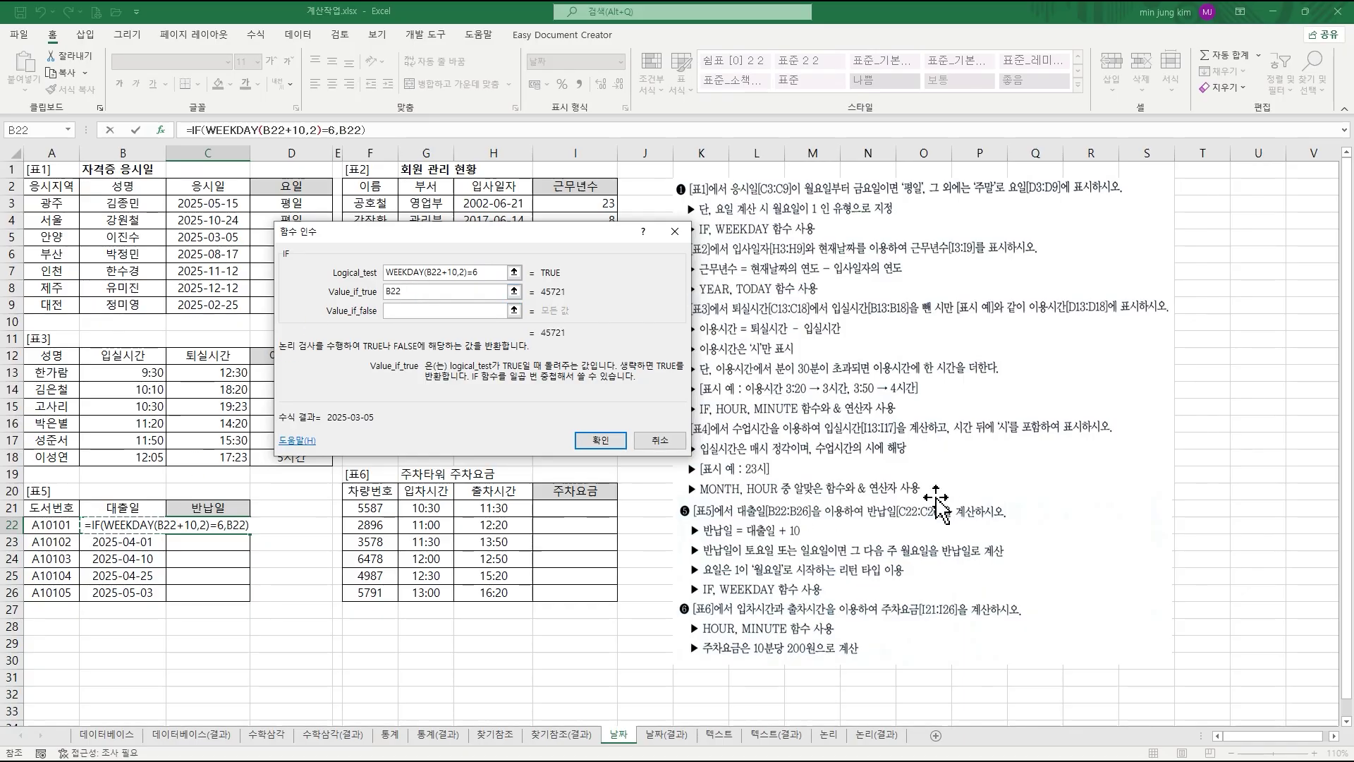
text(+)
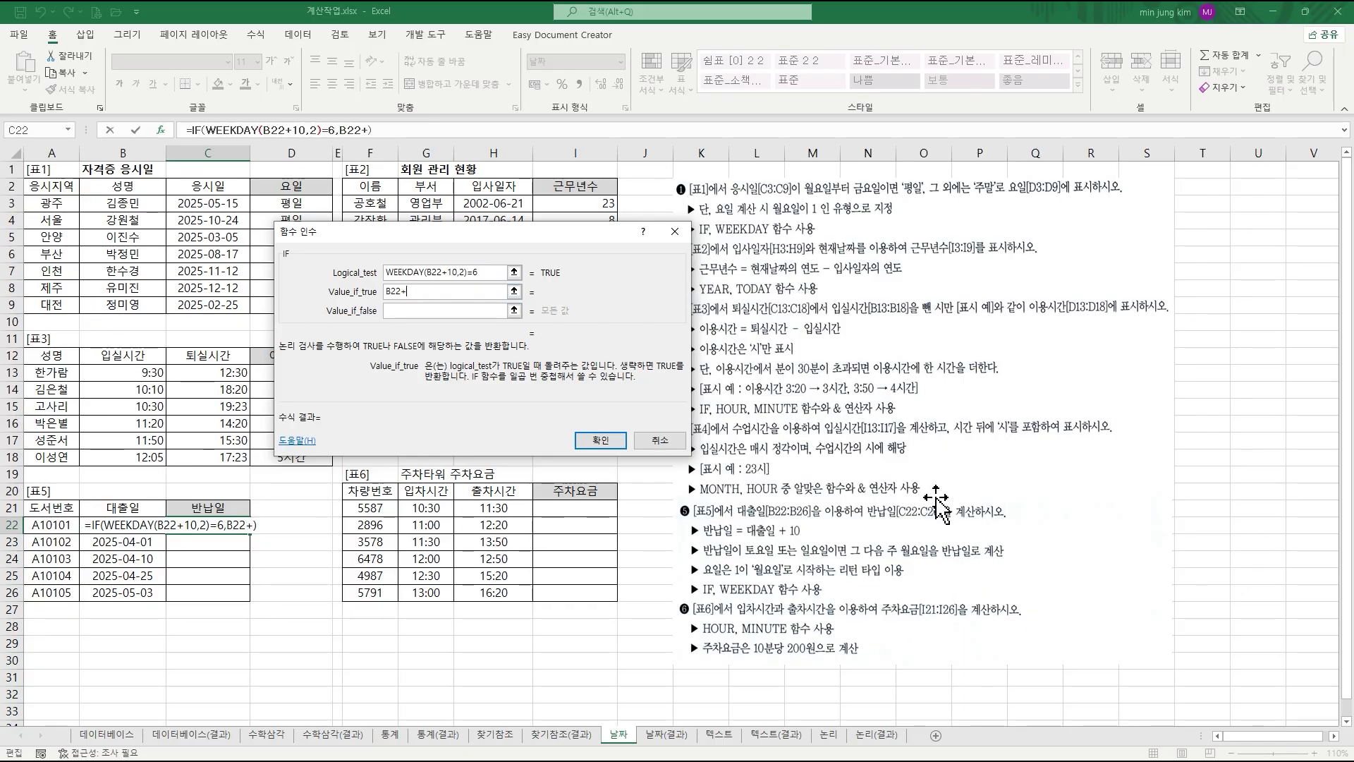
text(12)
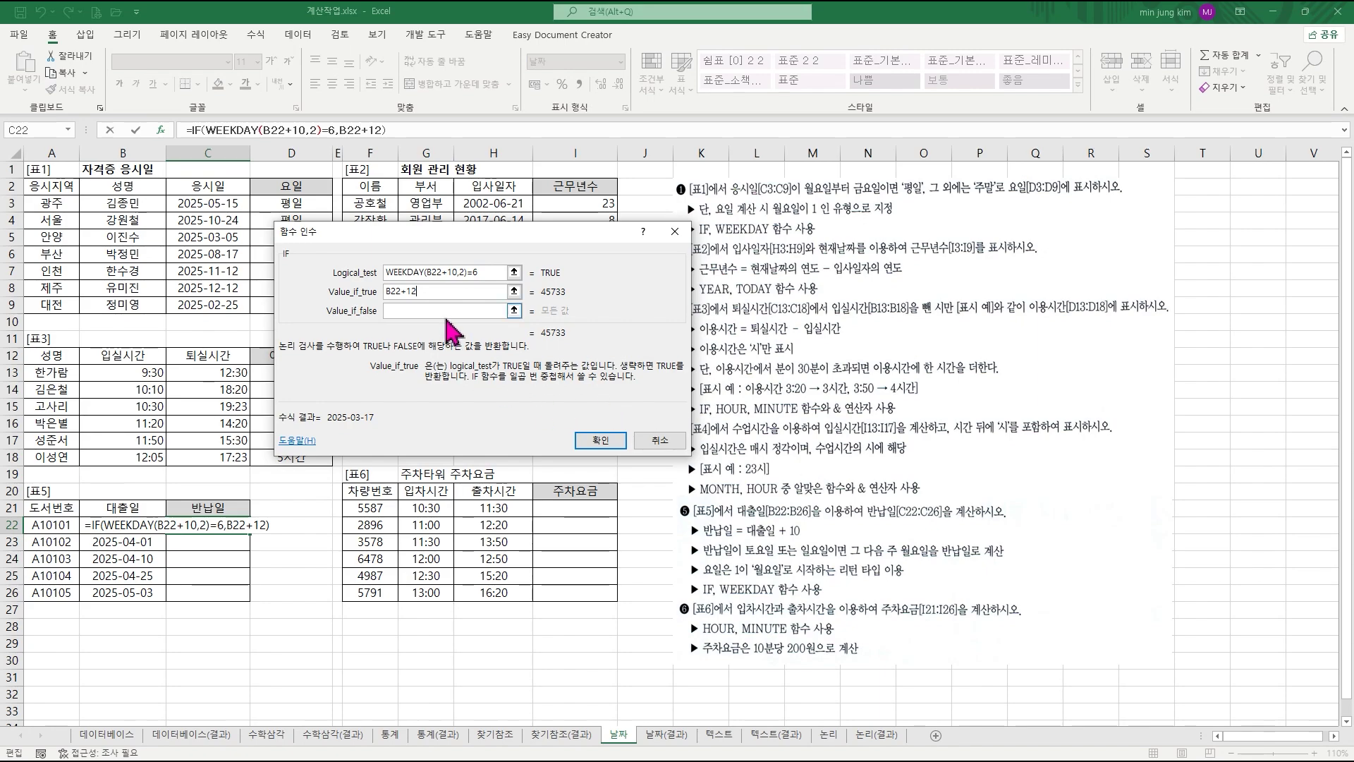
- Nest a second IF function as the outer IF's value if false and open its arguments
click(409, 310)
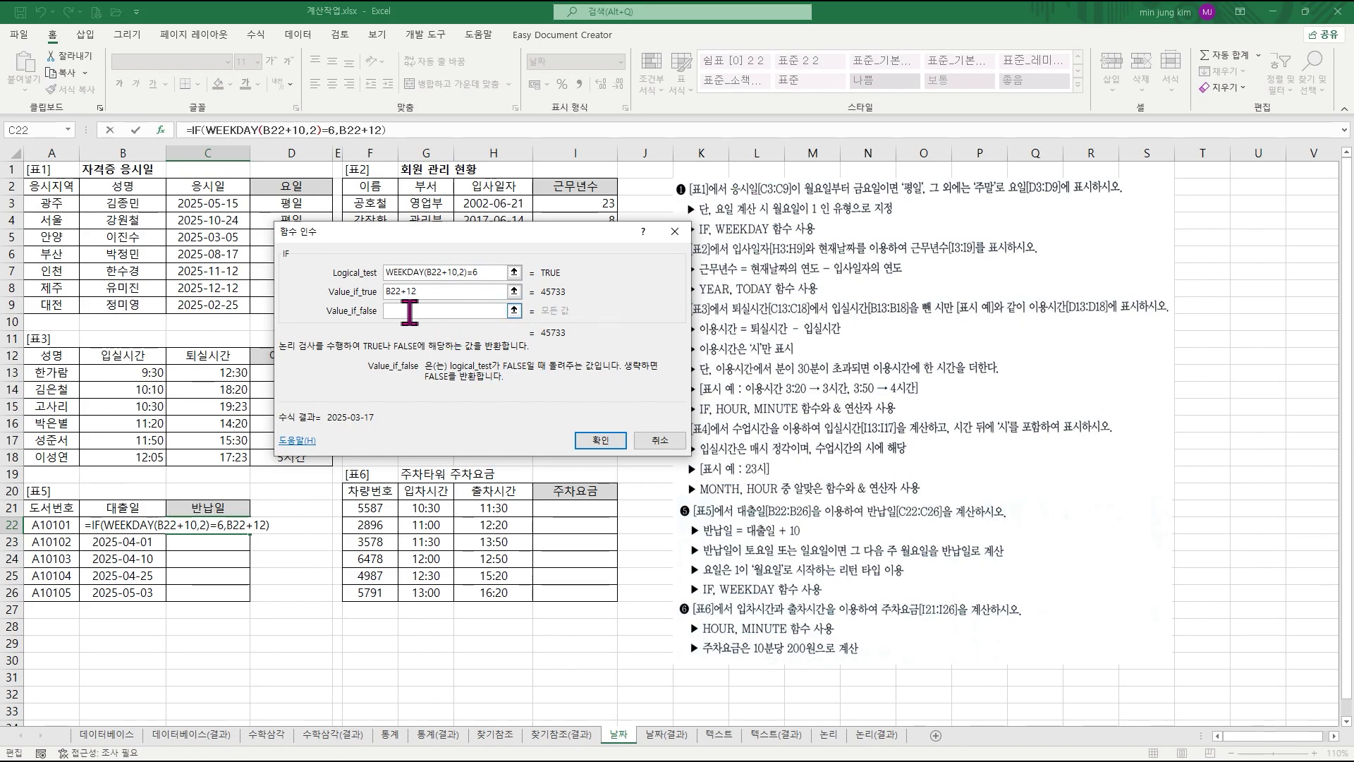
text(if()
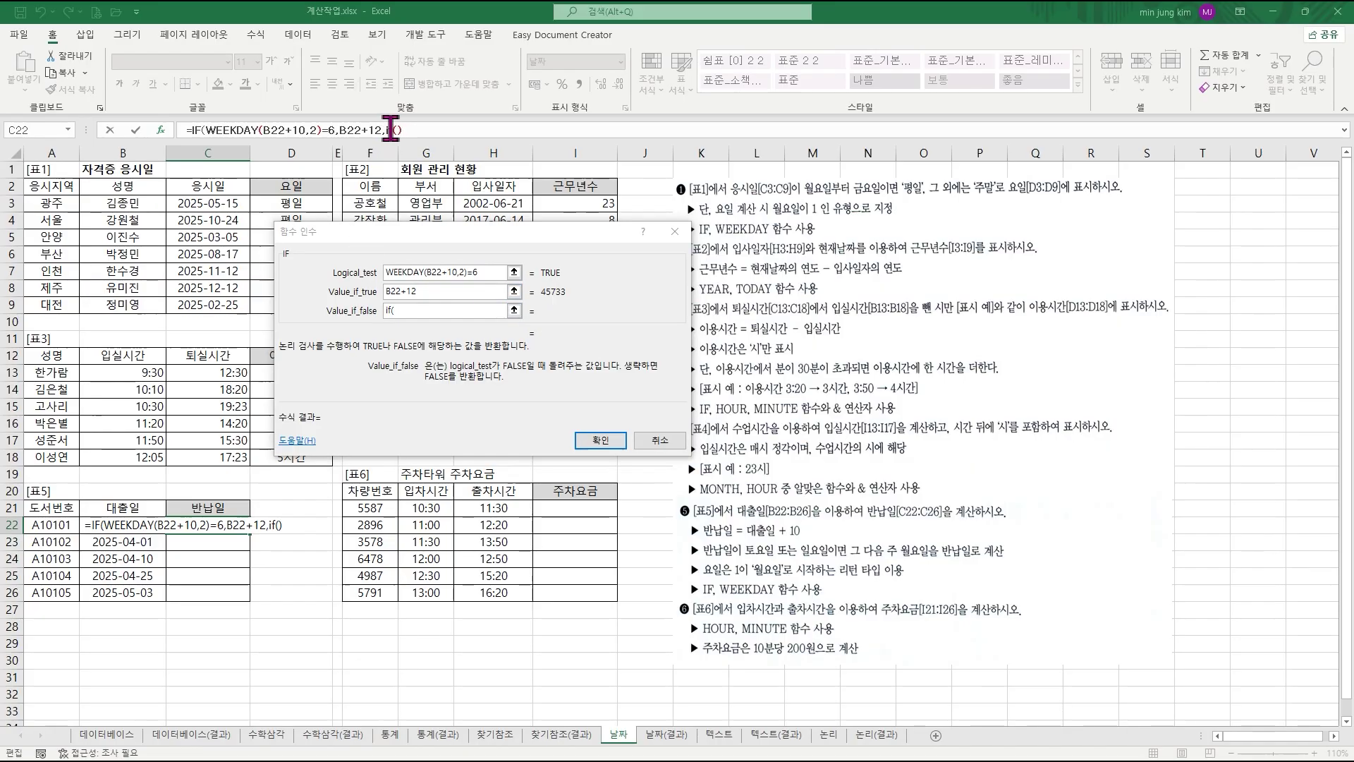
click(372, 131)
click(425, 273)
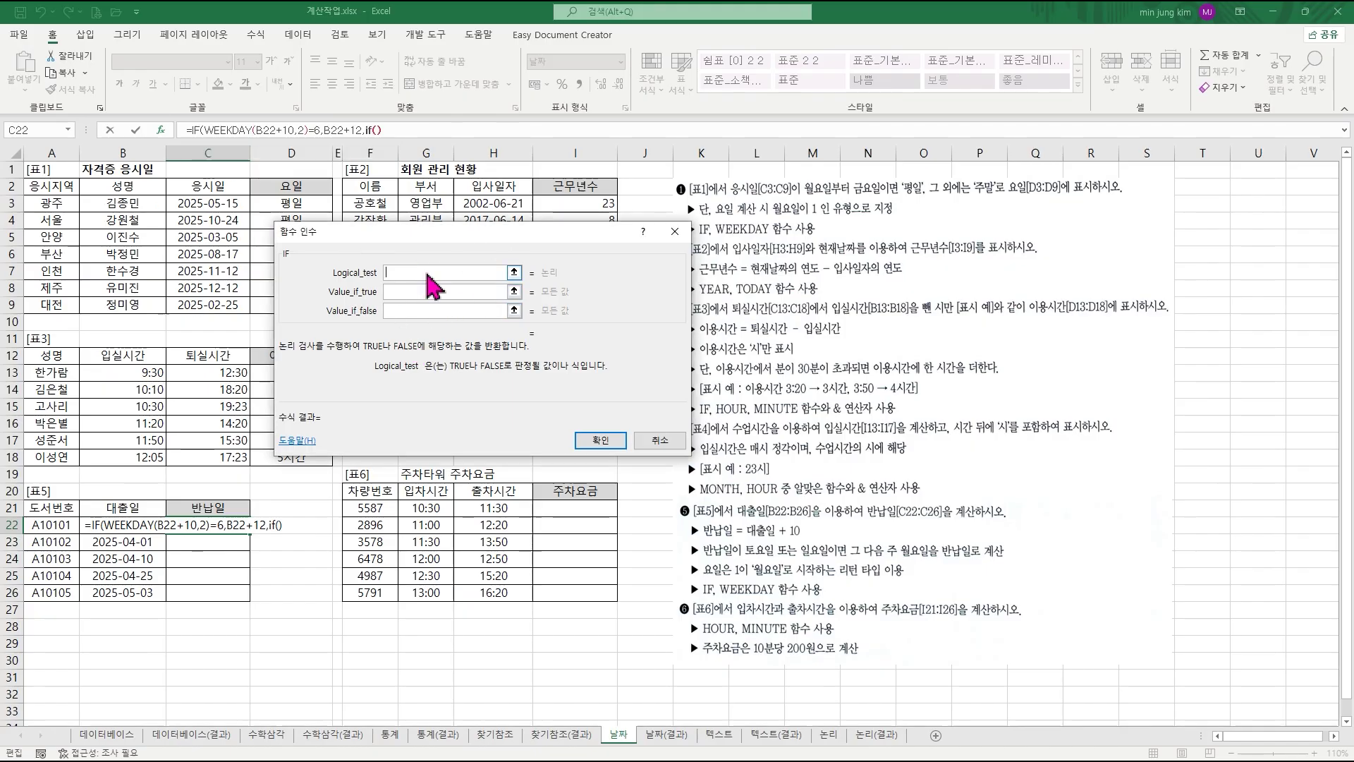
- Set the nested IF's logical test to WEEKDAY(B22+10,2)=7
text(wee)
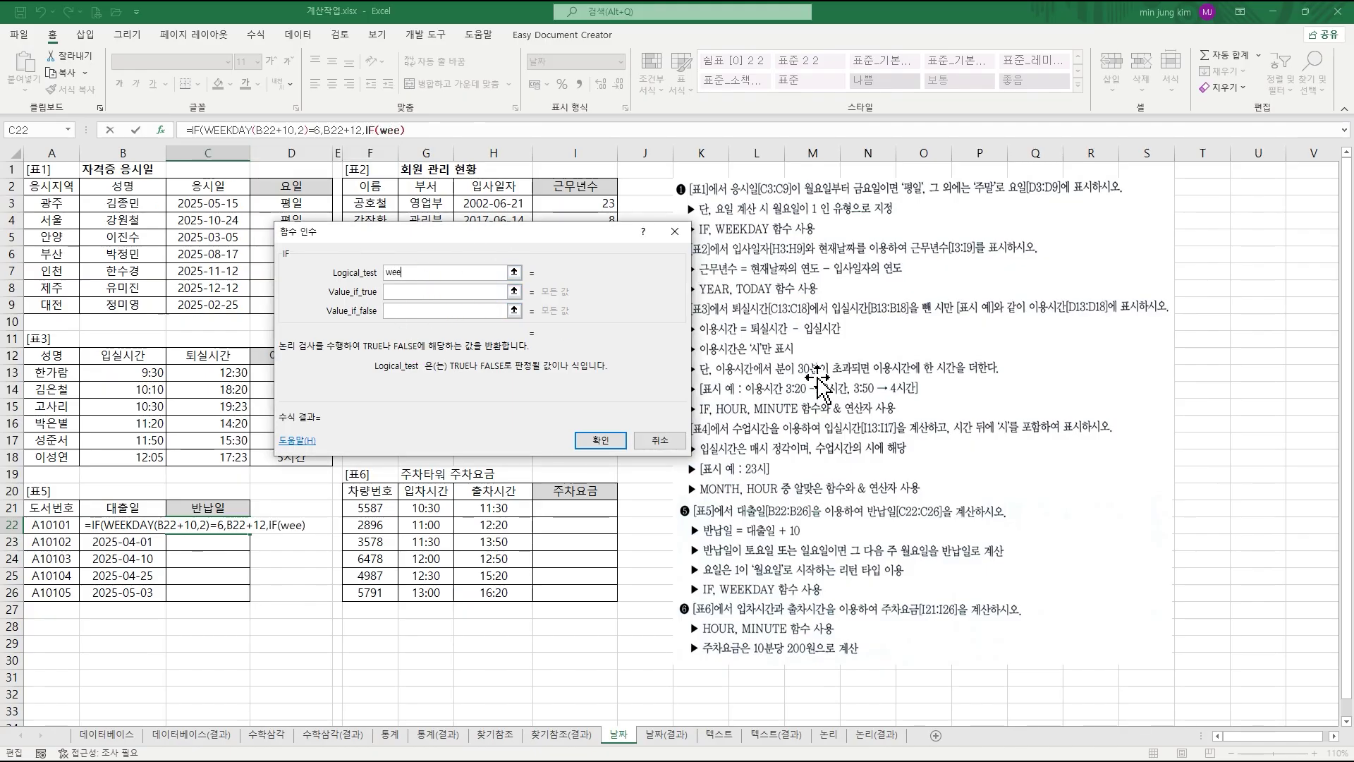
text(kday()
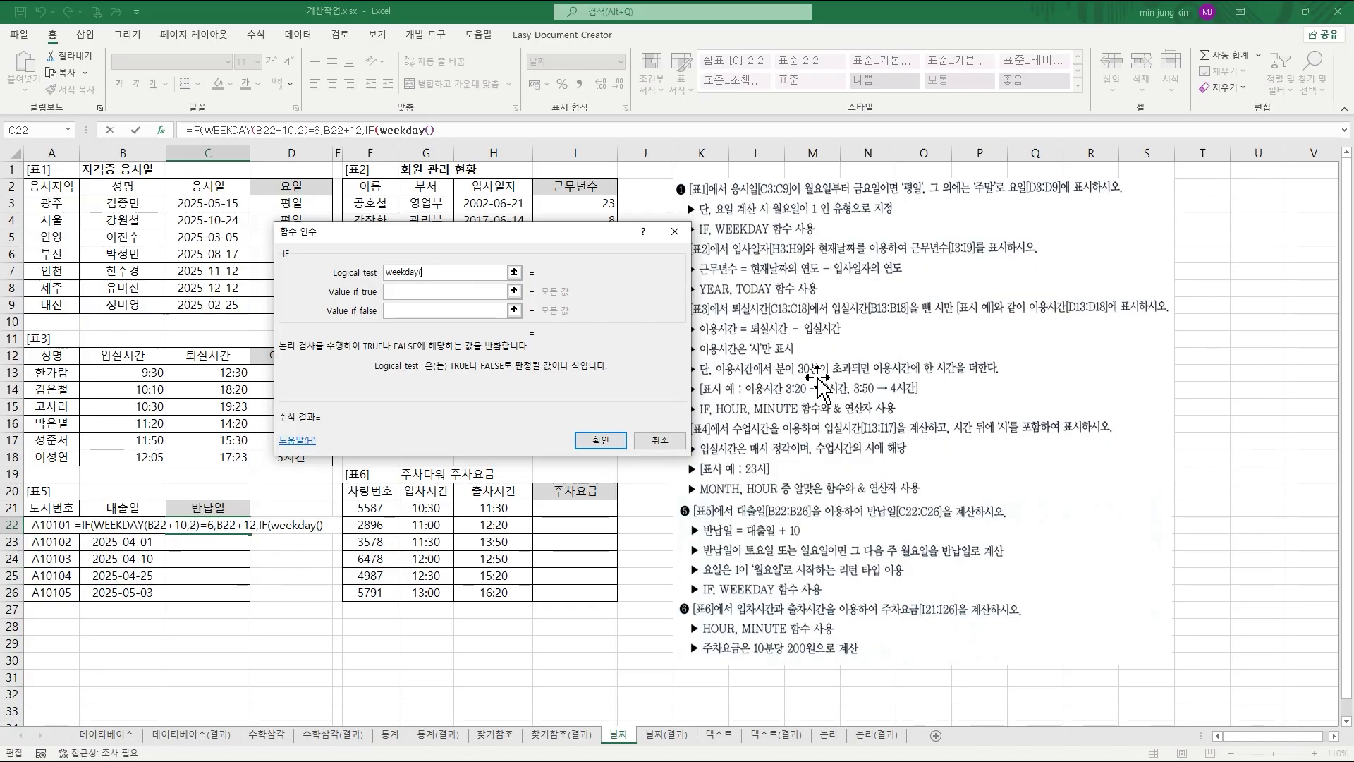
click(409, 130)
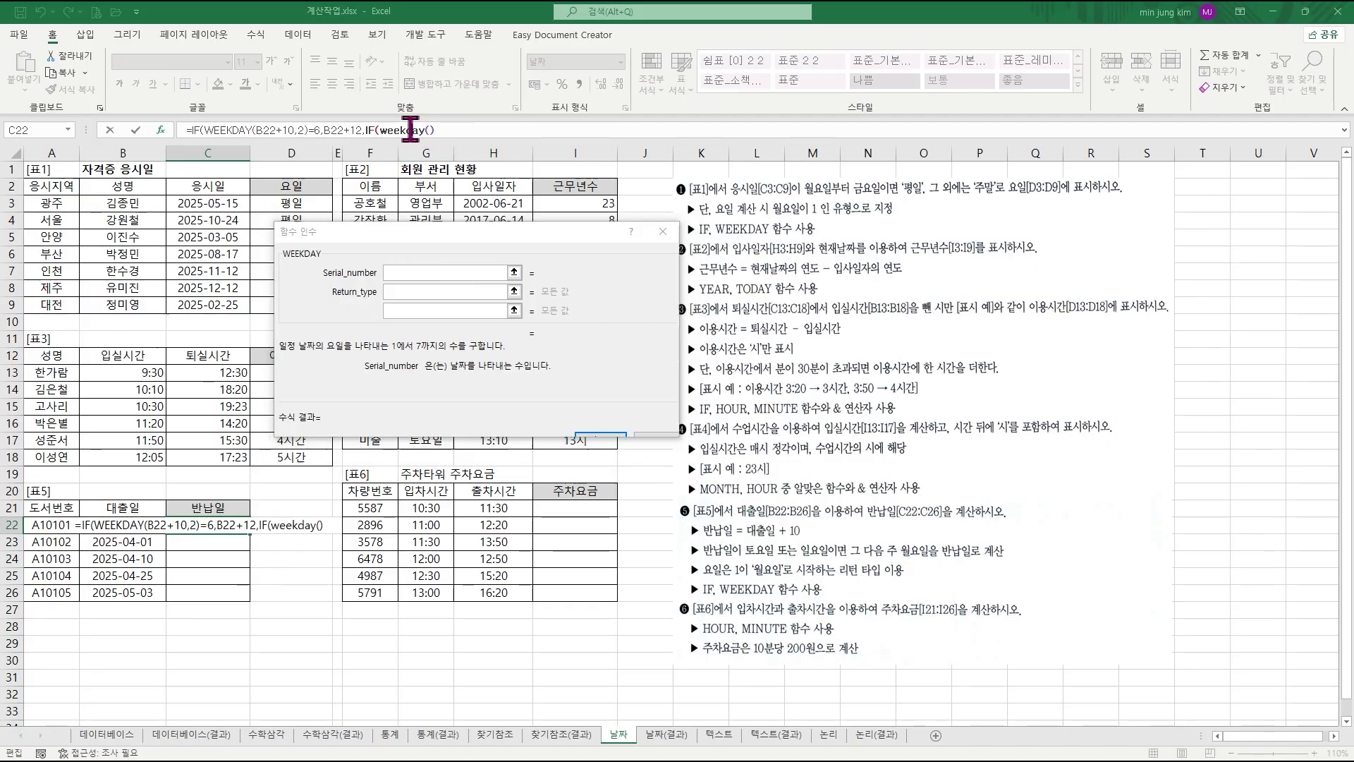
click(398, 272)
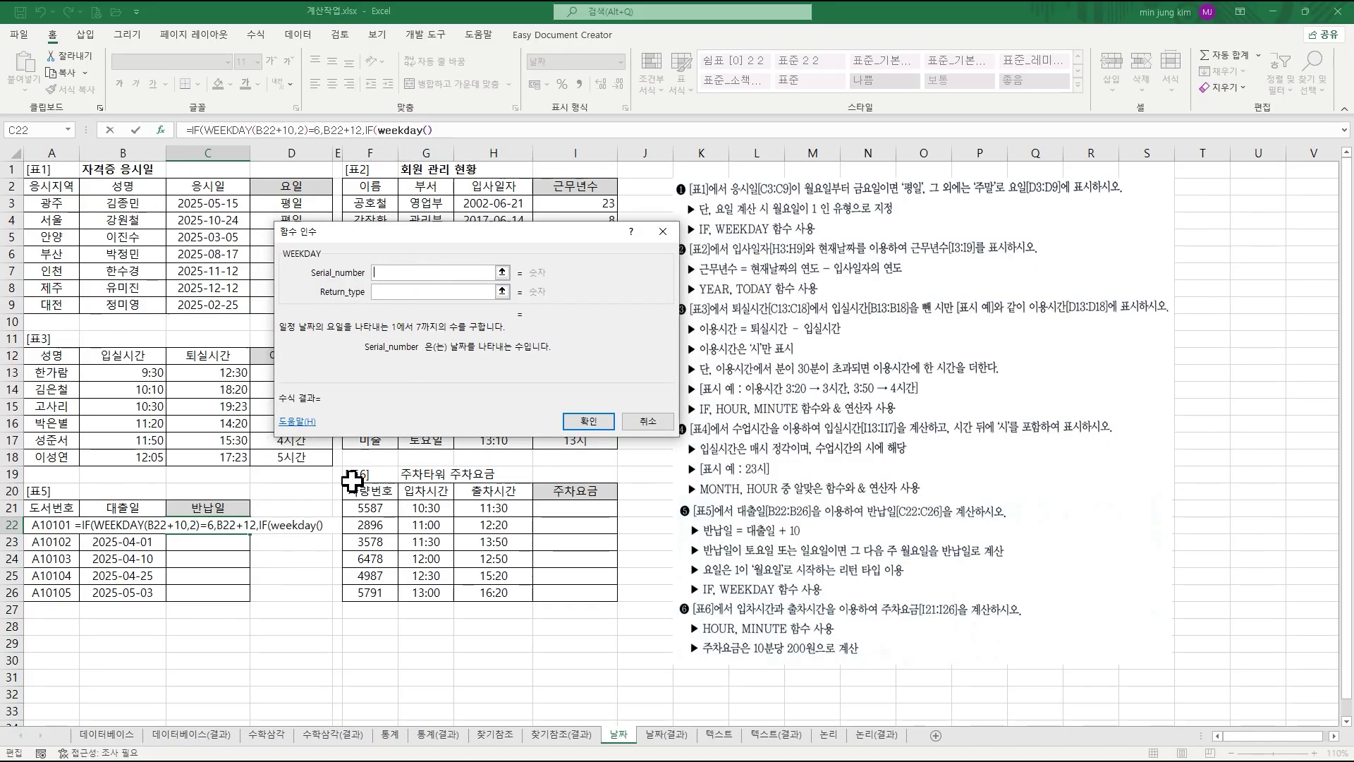
click(123, 525)
text(+)
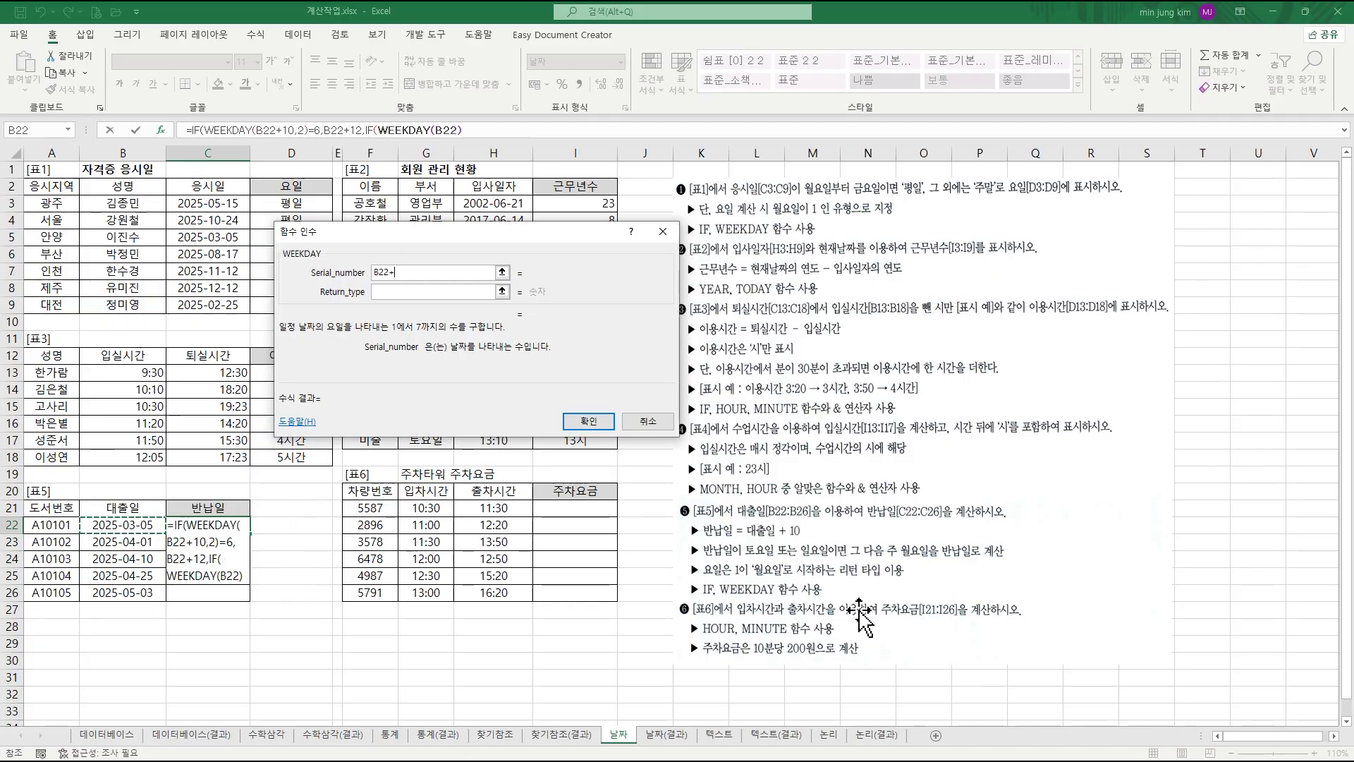
text(10)
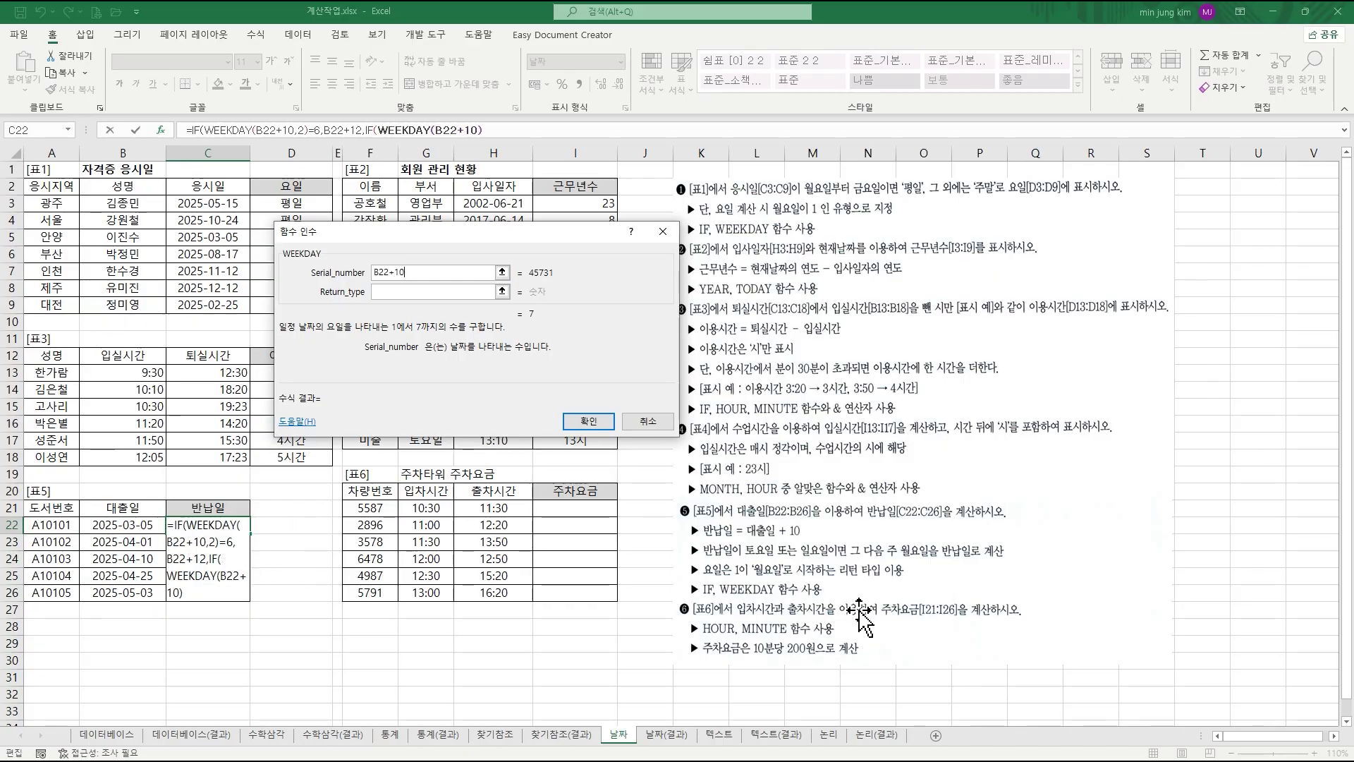
click(455, 290)
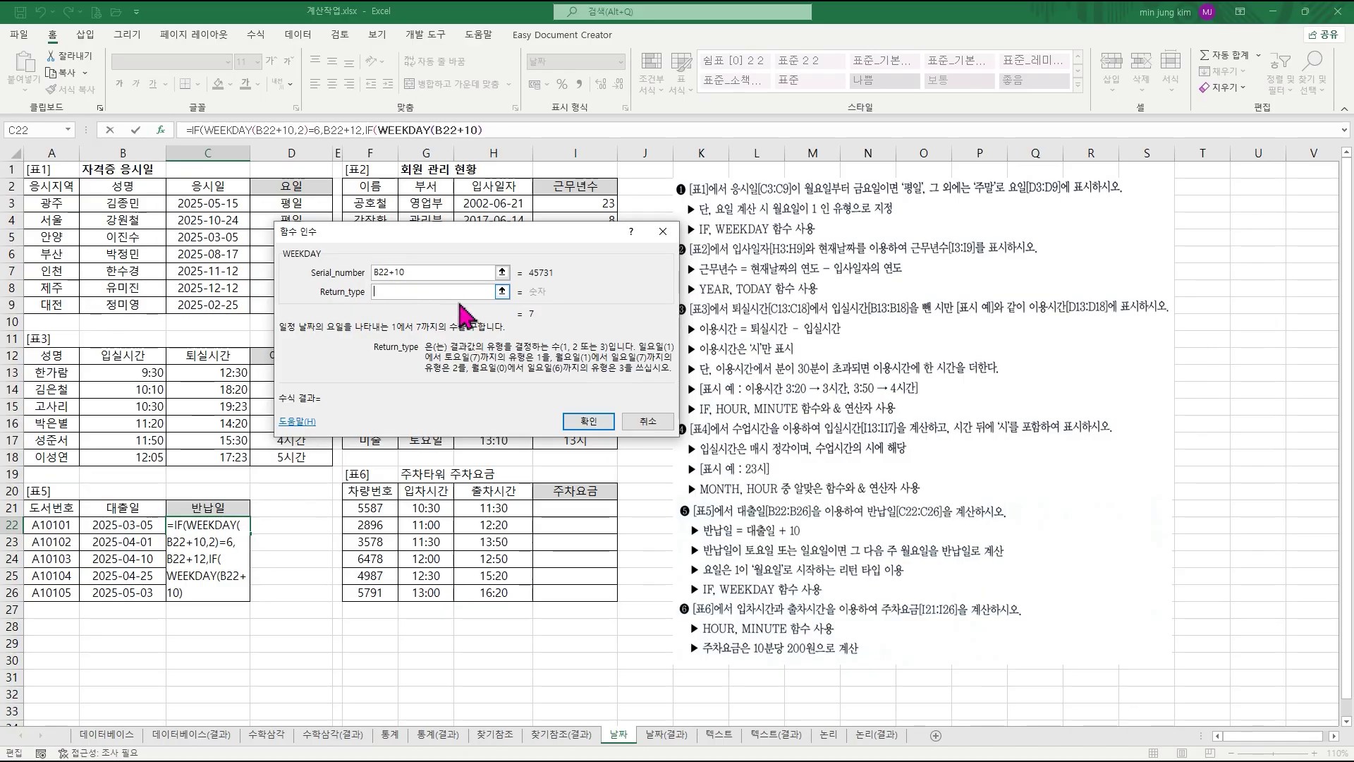
text(2)
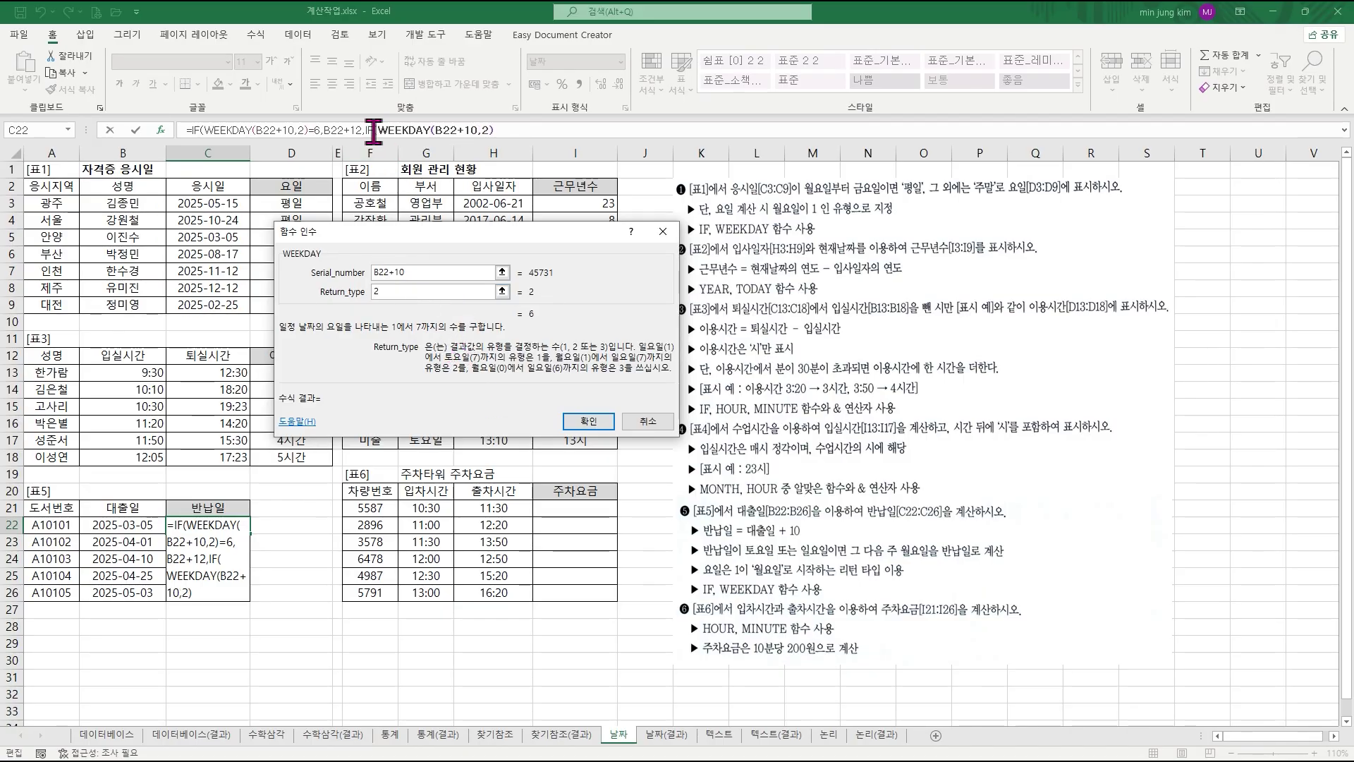
click(372, 129)
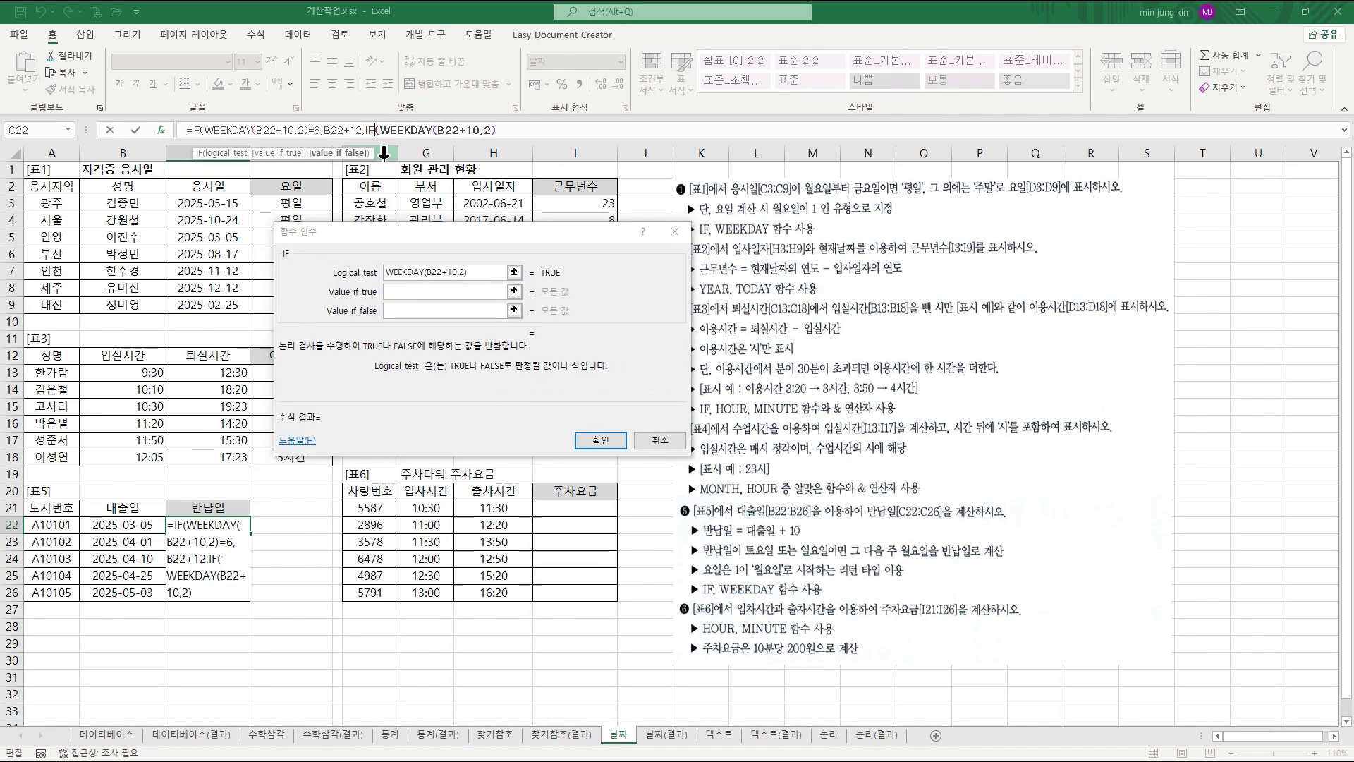
click(482, 274)
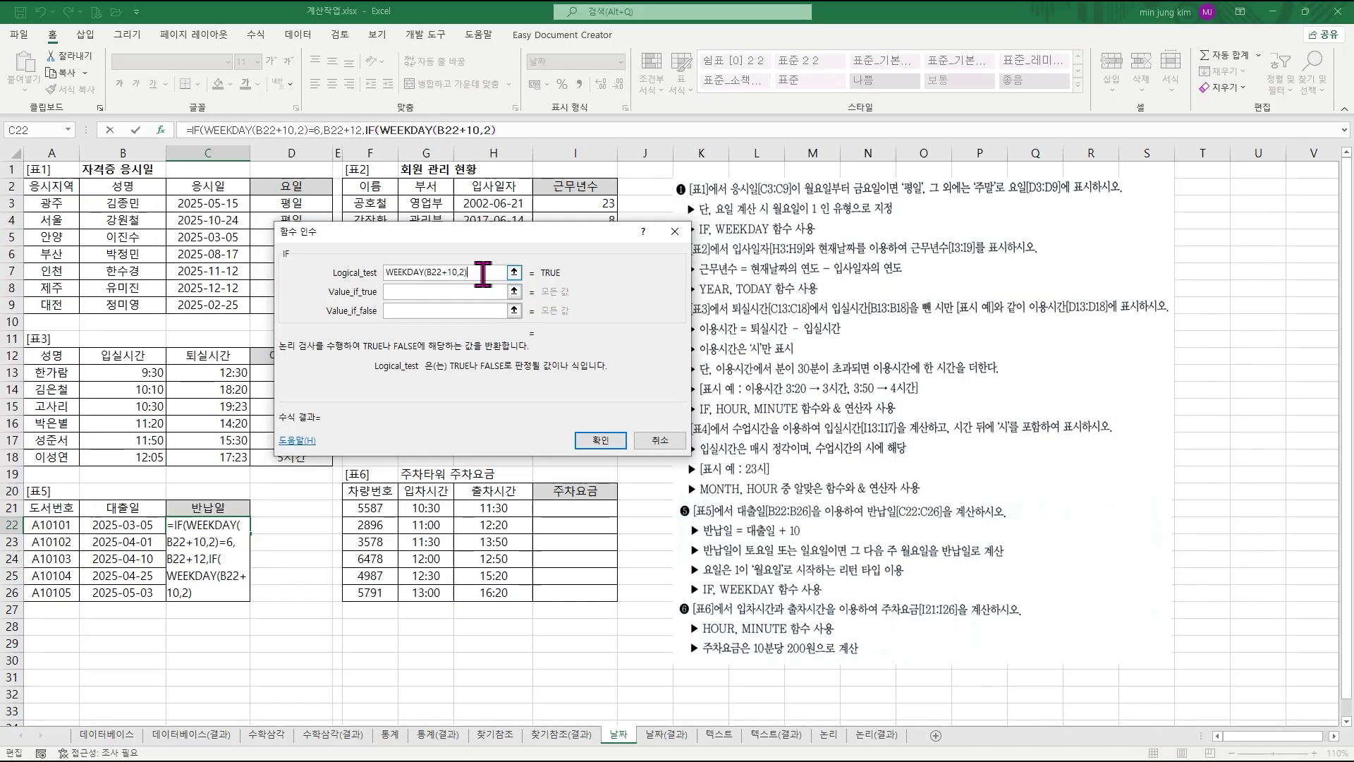
text(=7)
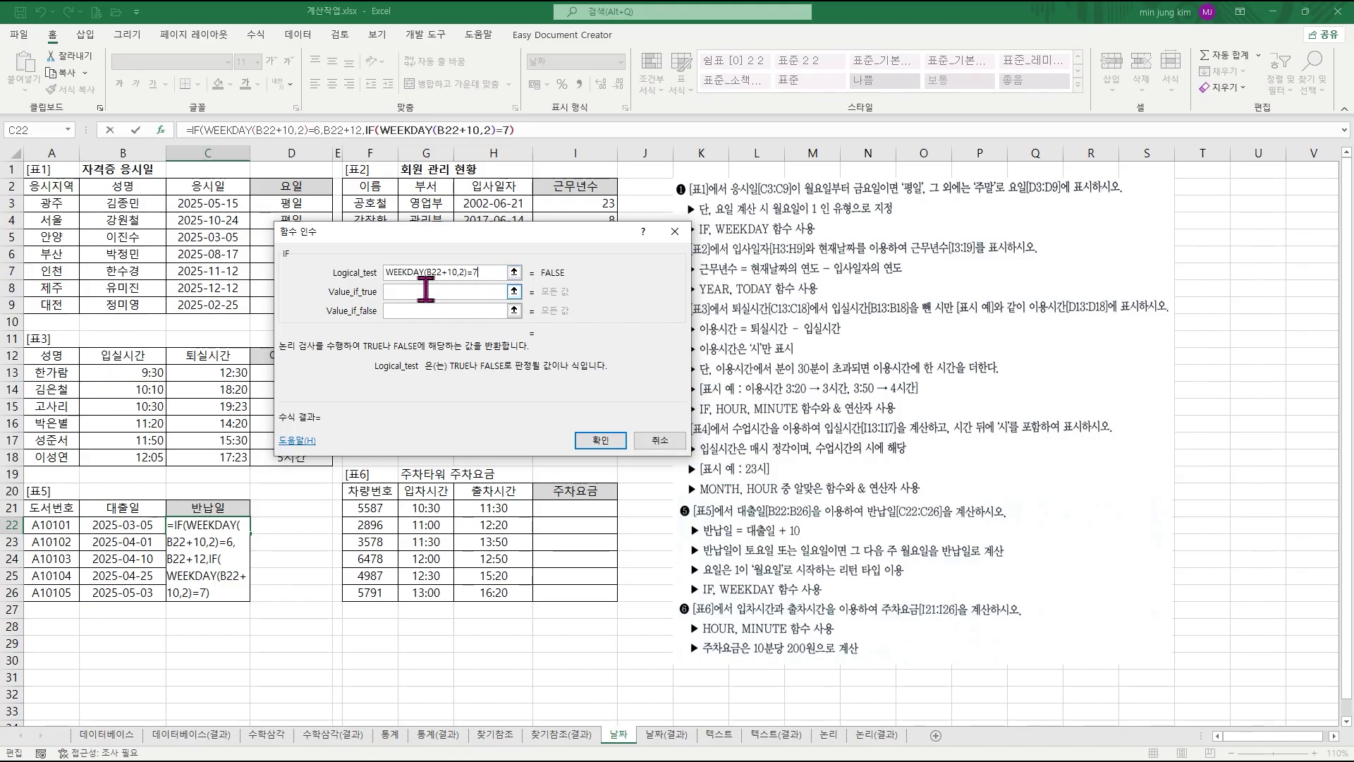
- Set the nested IF's value if true to B22+11 and its value if false to B22+10
click(430, 292)
click(136, 529)
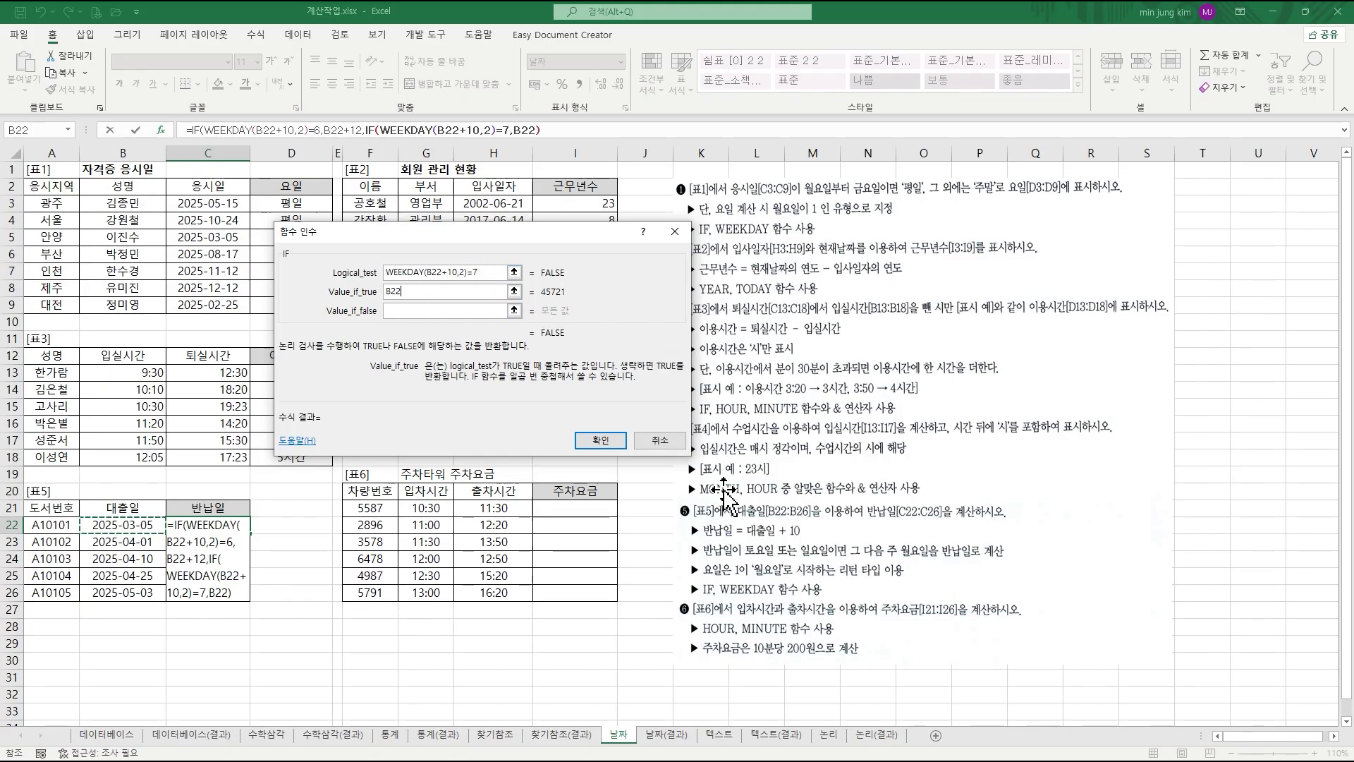
text(+11)
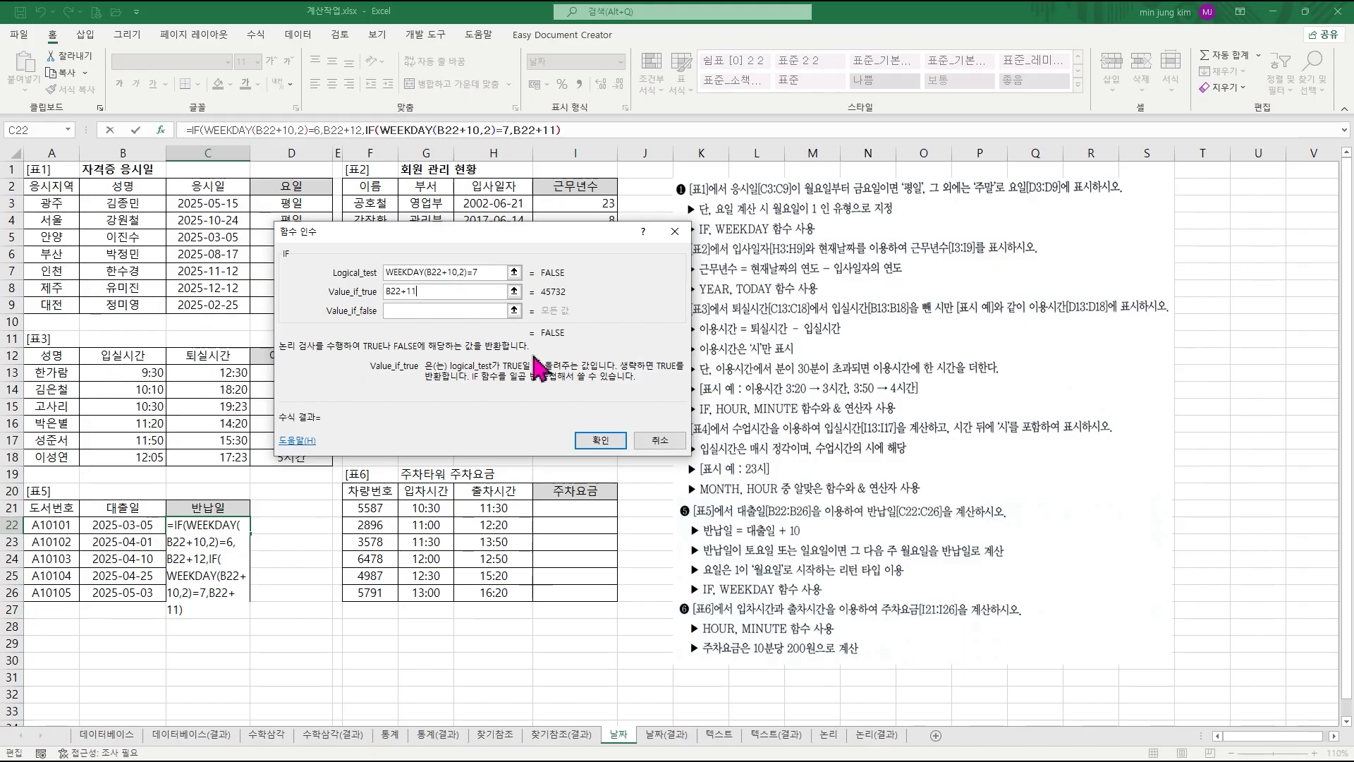
click(441, 311)
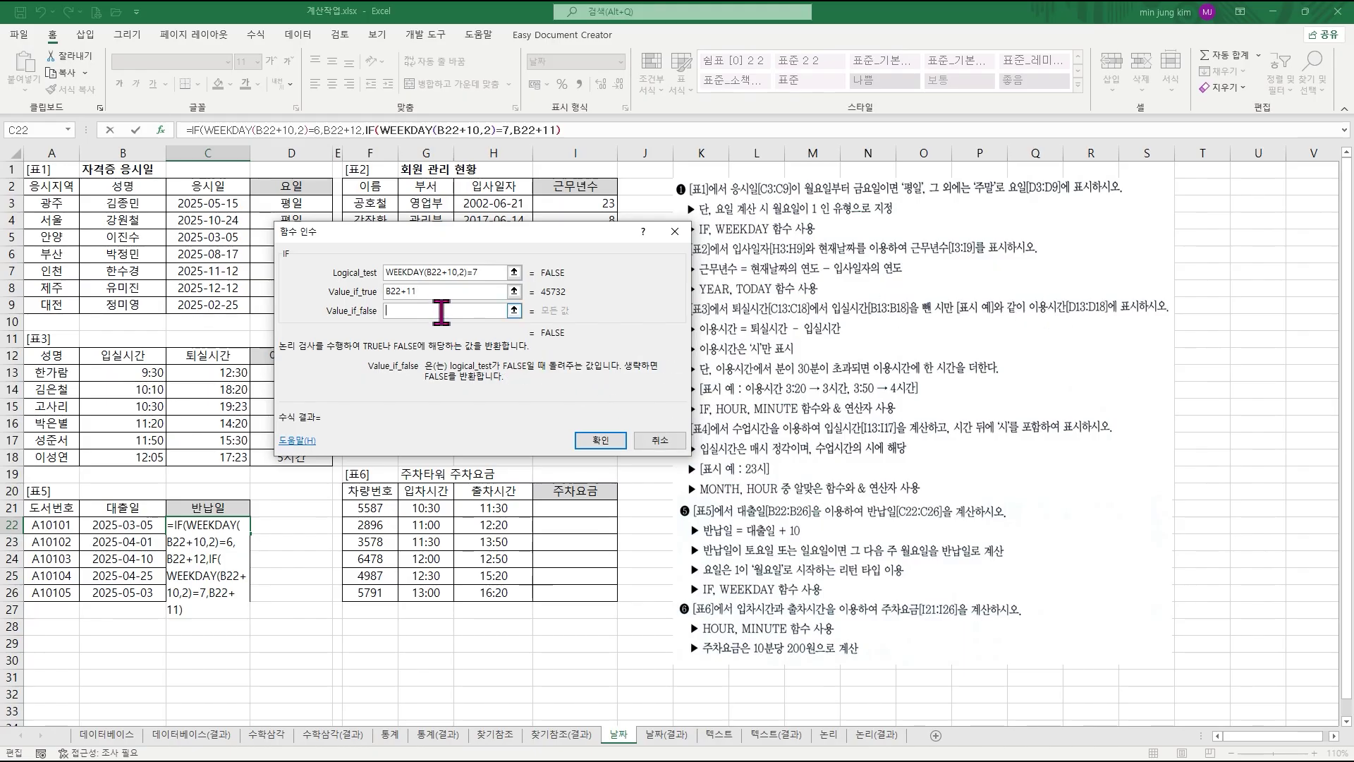
click(153, 527)
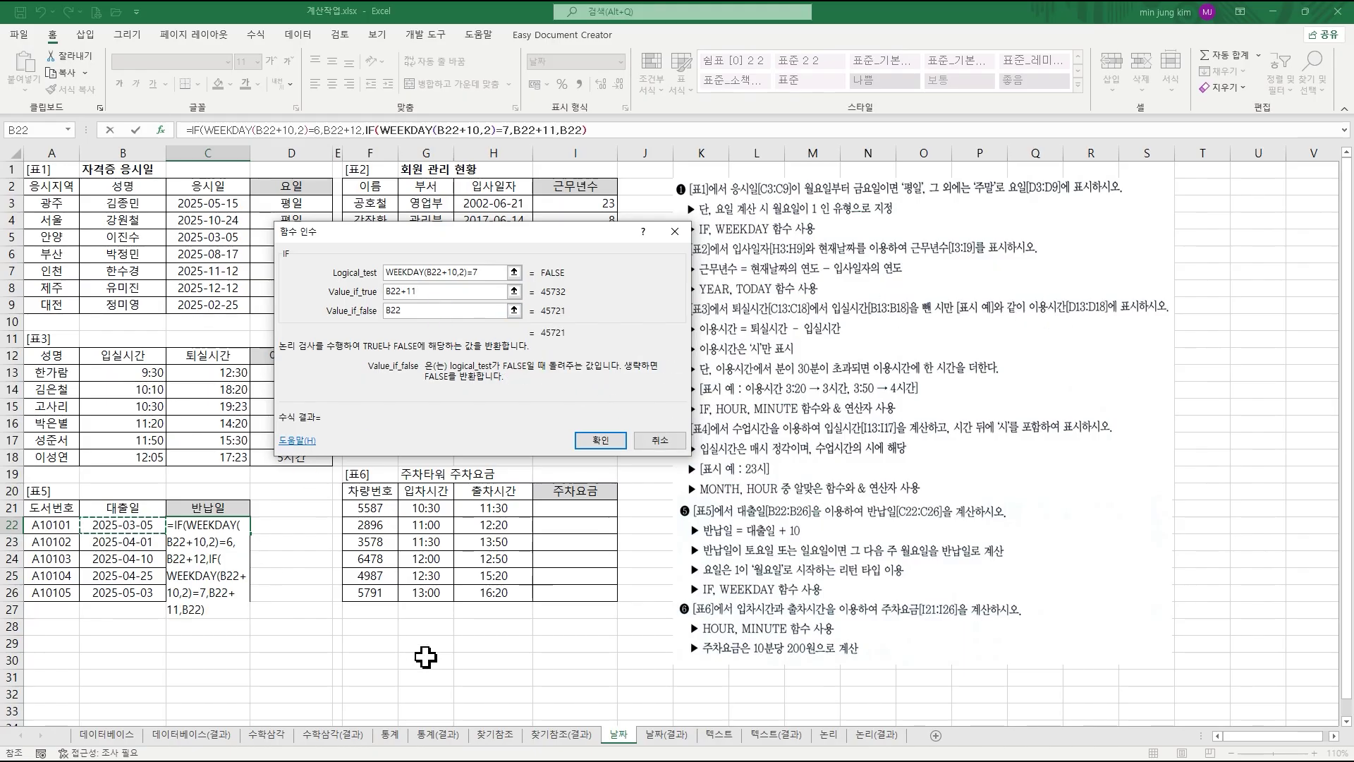
text(+)
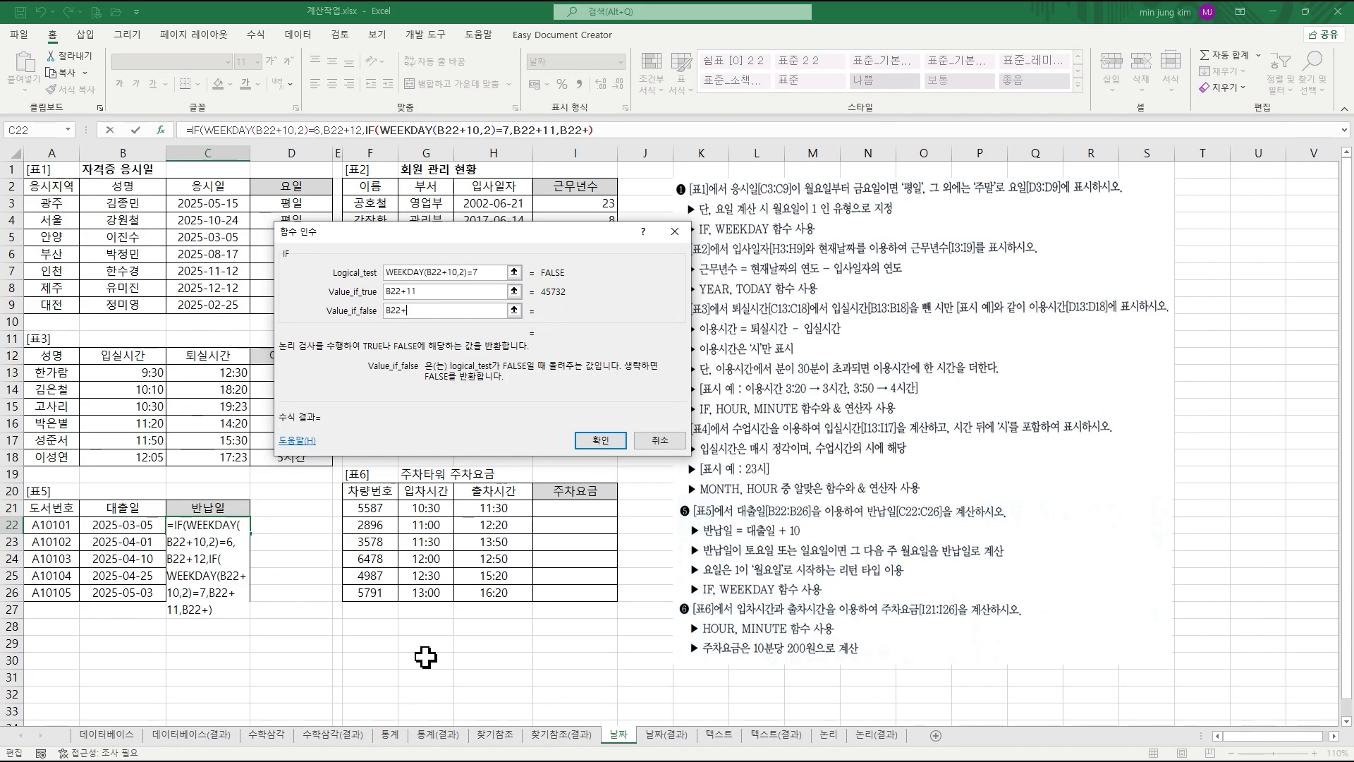
text(10)
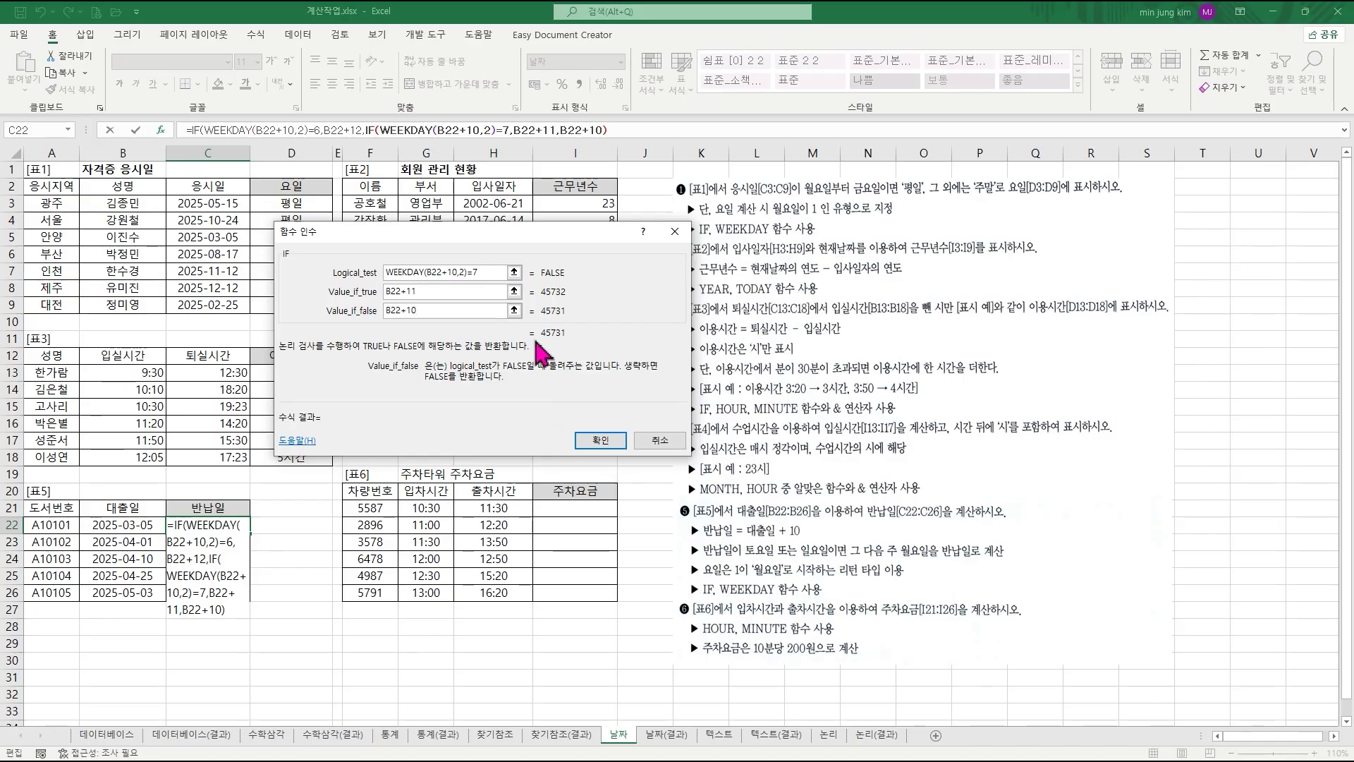
- Commit the return-date formula in C22, accepting the suggested correction, and fill it down through C26
click(600, 440)
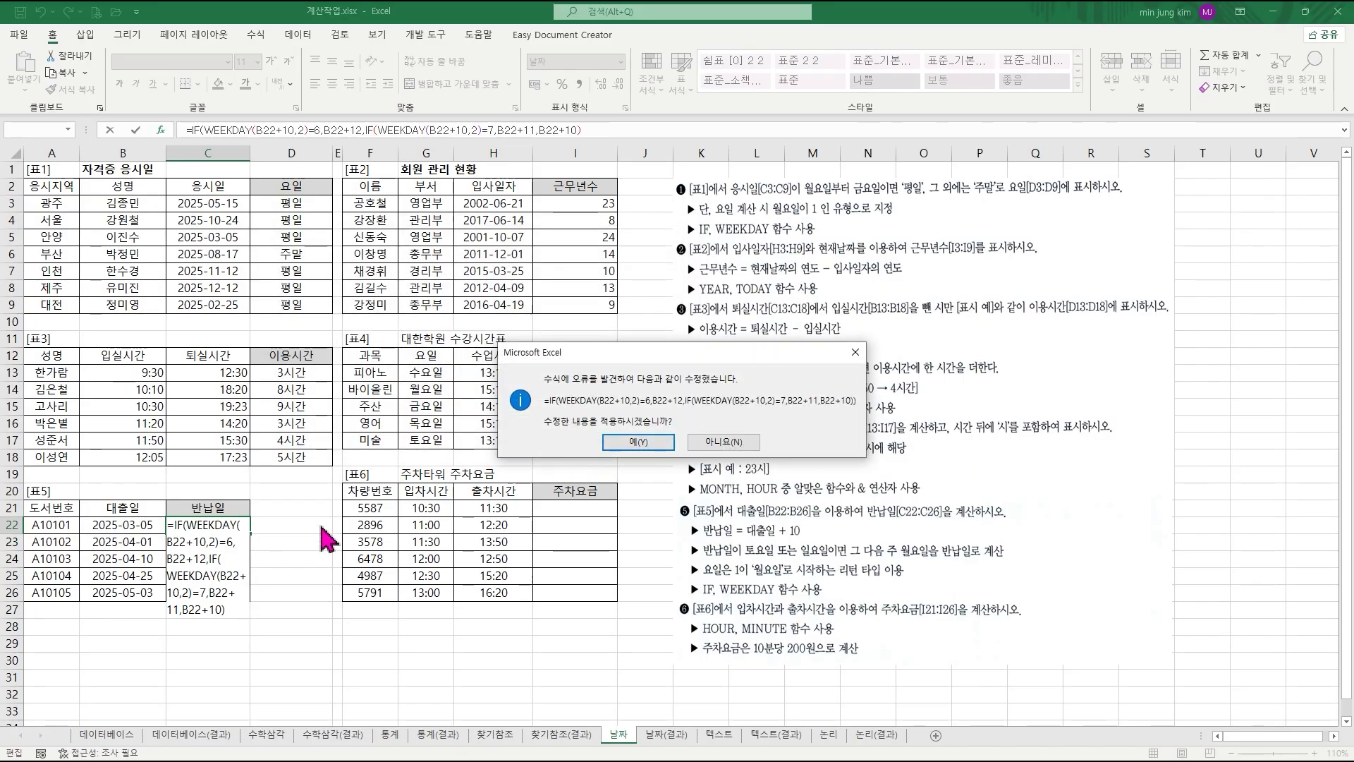
click(638, 442)
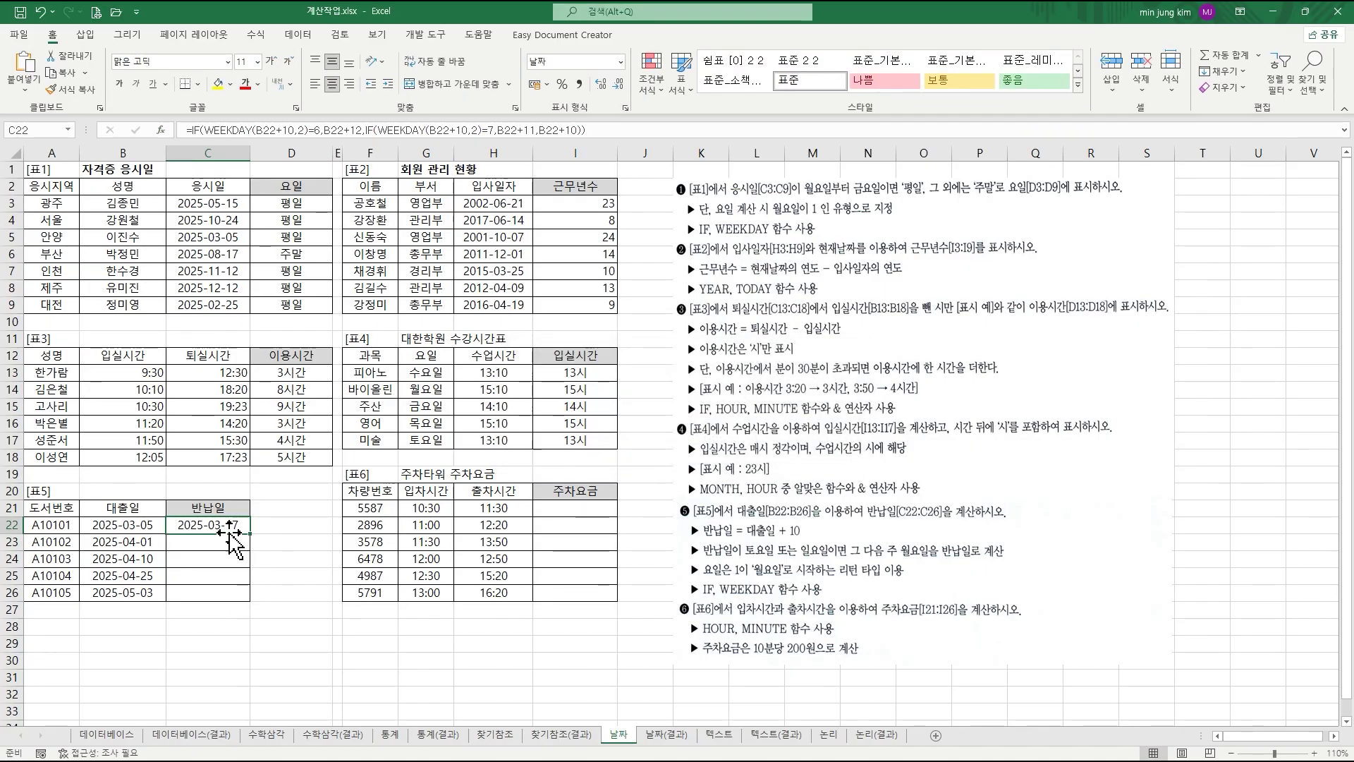
drag(250, 533, 253, 602)
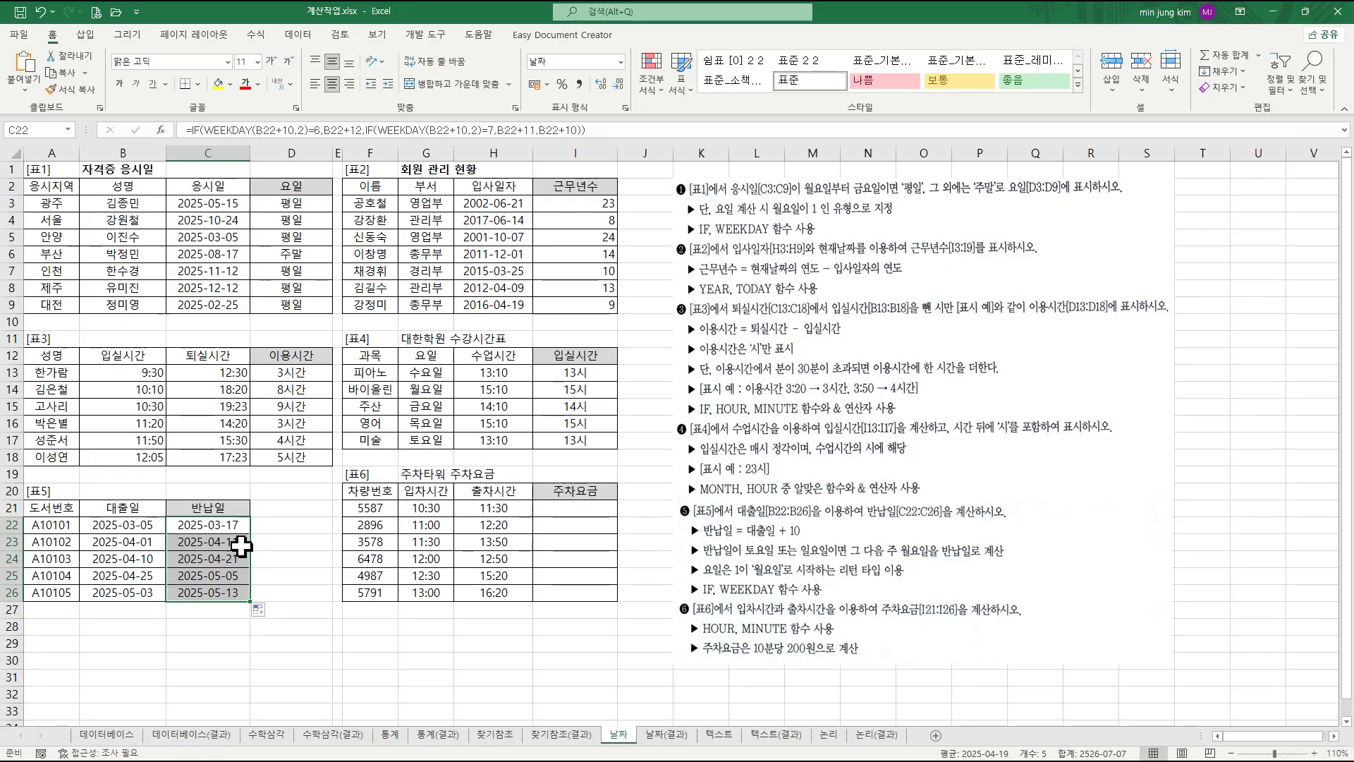
click(279, 526)
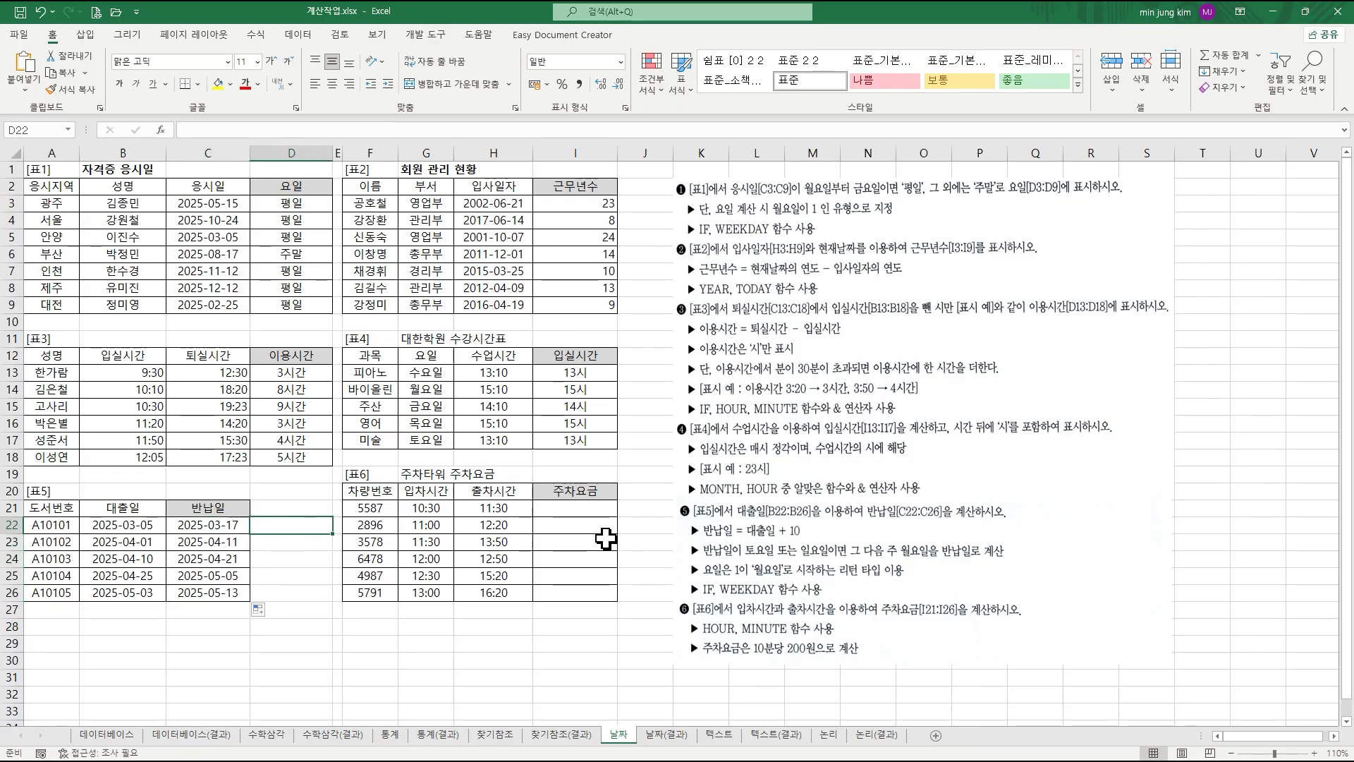
- Enter an HOUR formula in I21 that takes the exit time minus the entry time, H21-G21
click(572, 508)
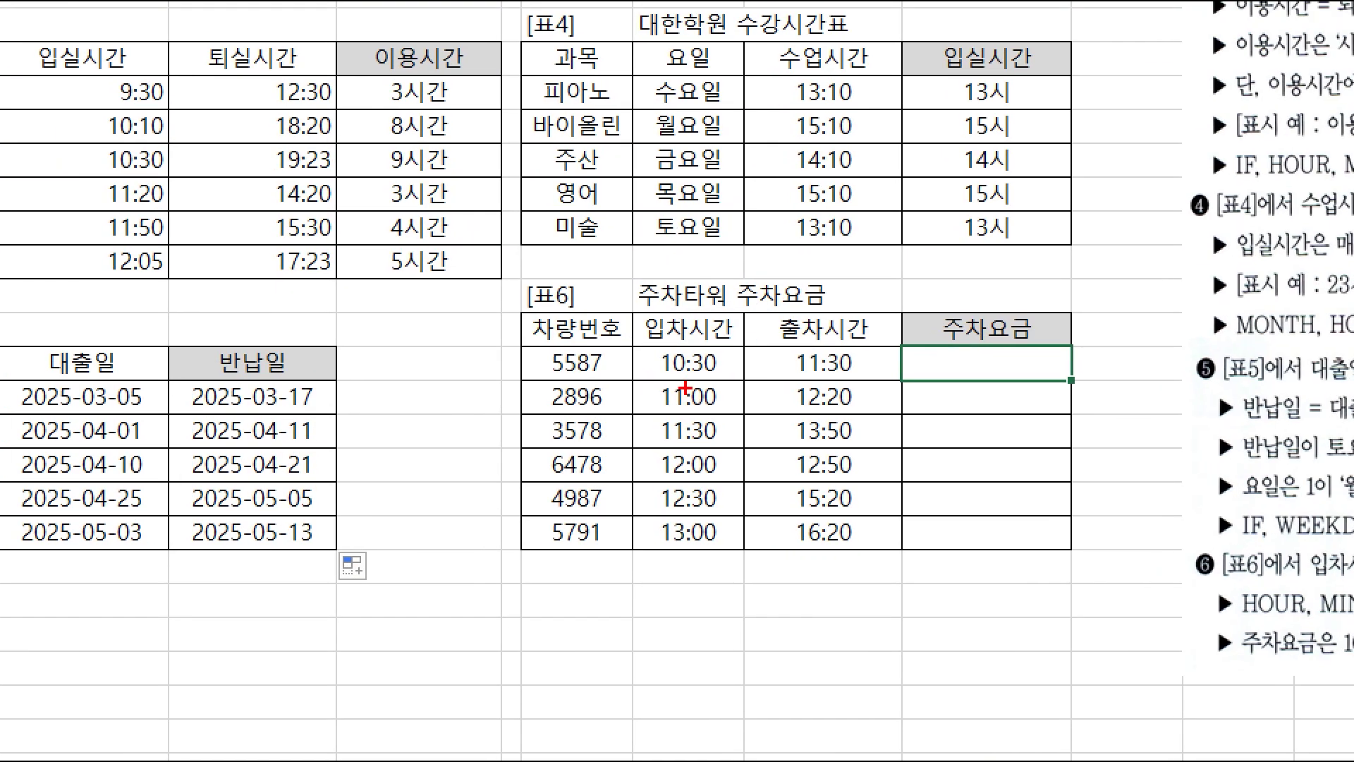
drag(402, 495, 452, 516)
drag(761, 344, 877, 380)
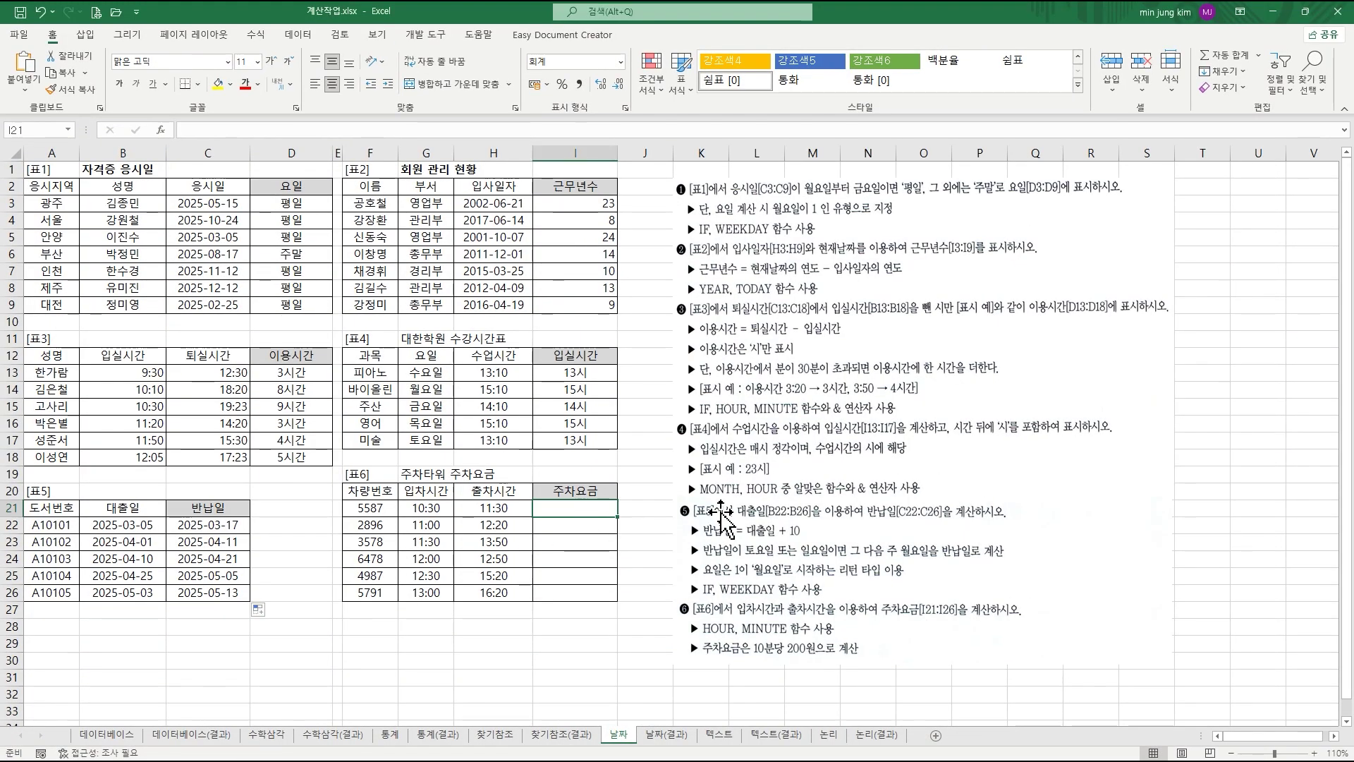
text(=)
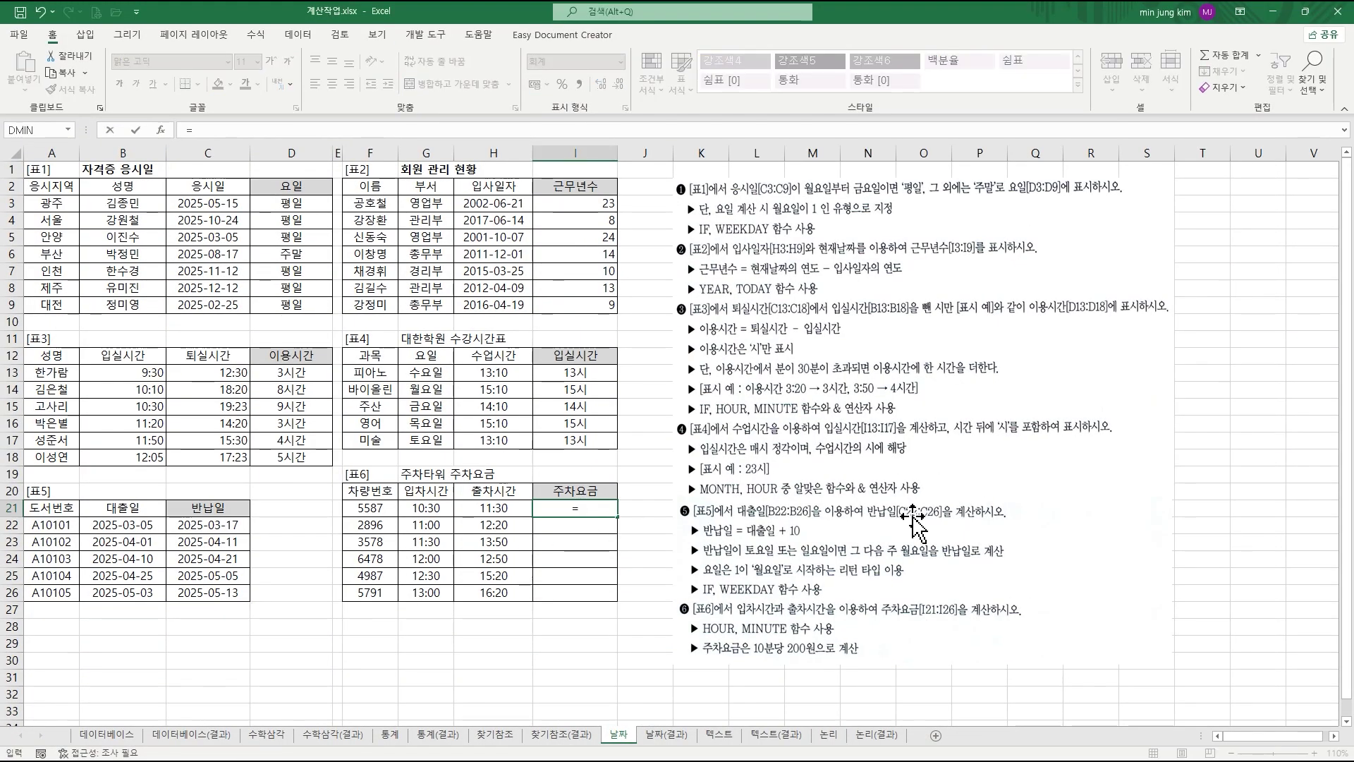
text(hour)
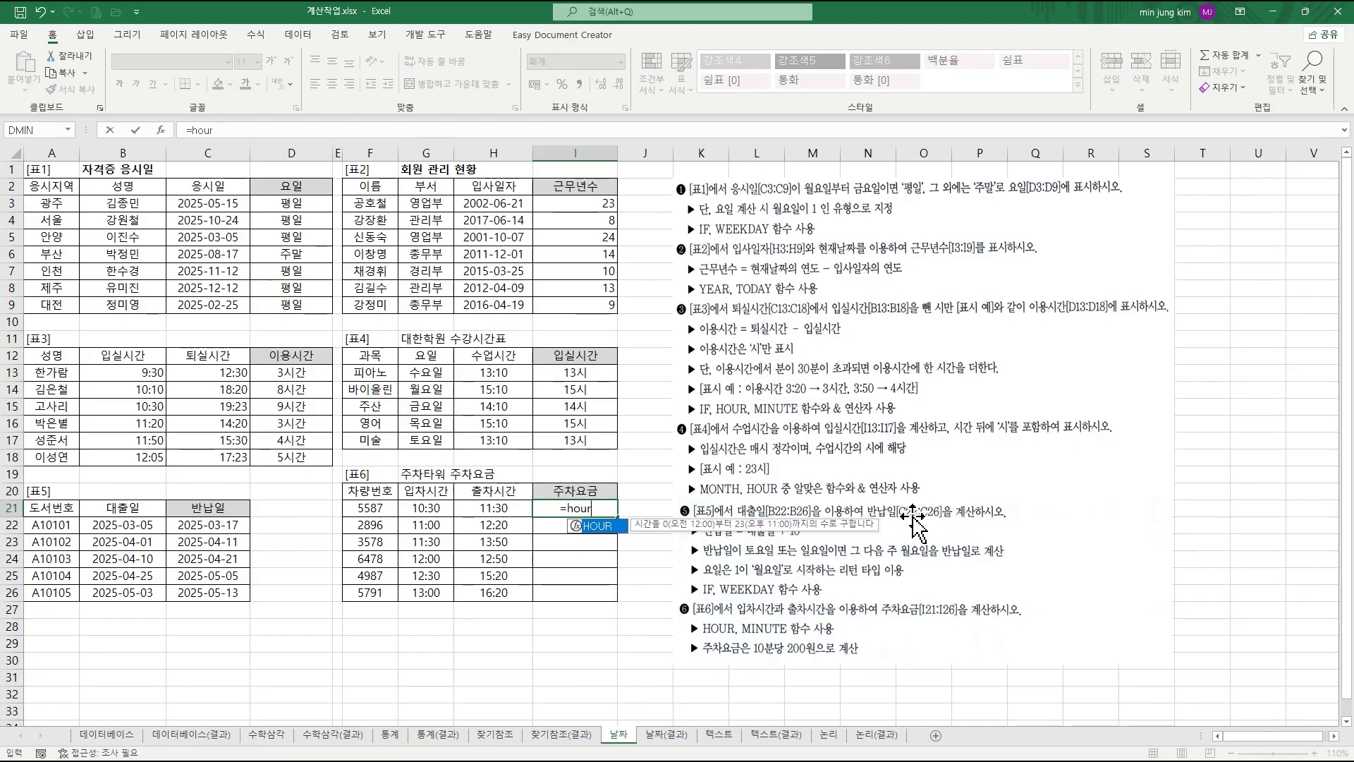
key(ctrl+a)
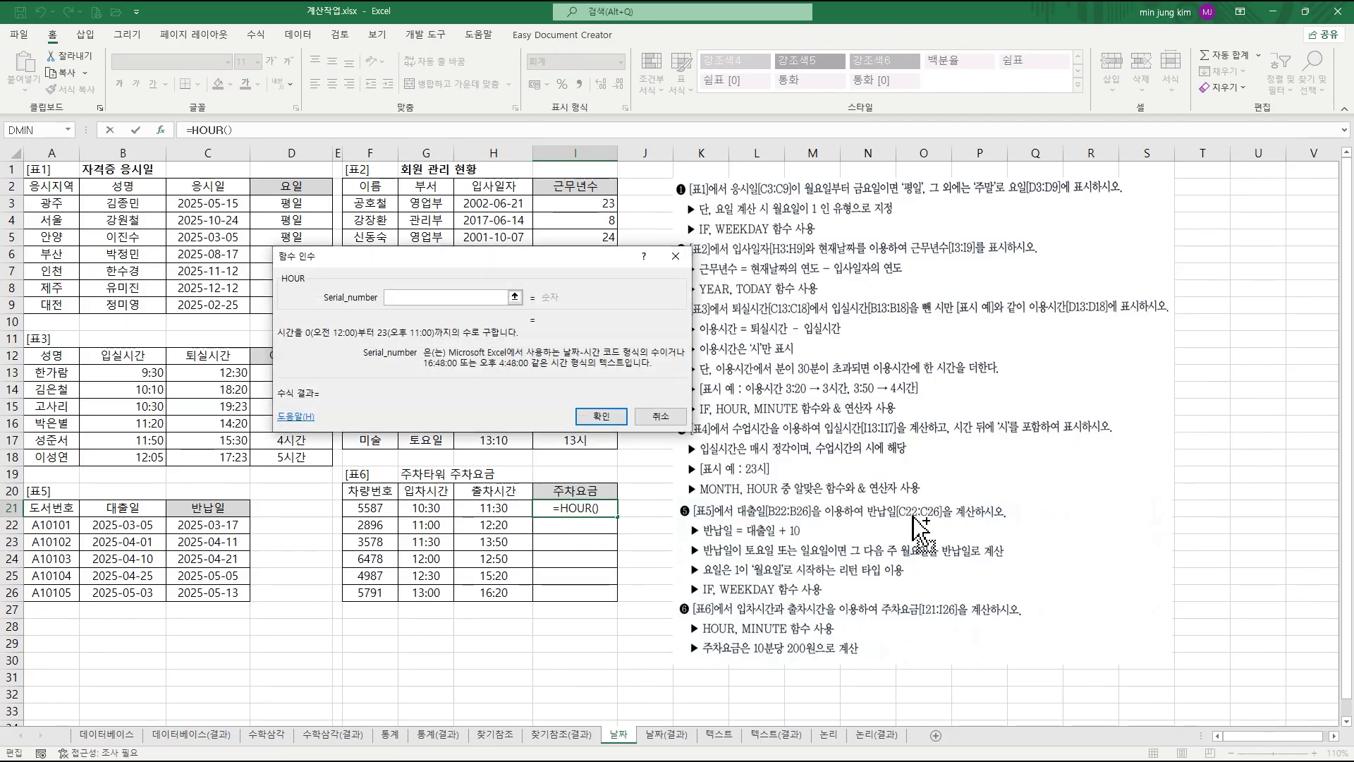
drag(499, 273, 498, 243)
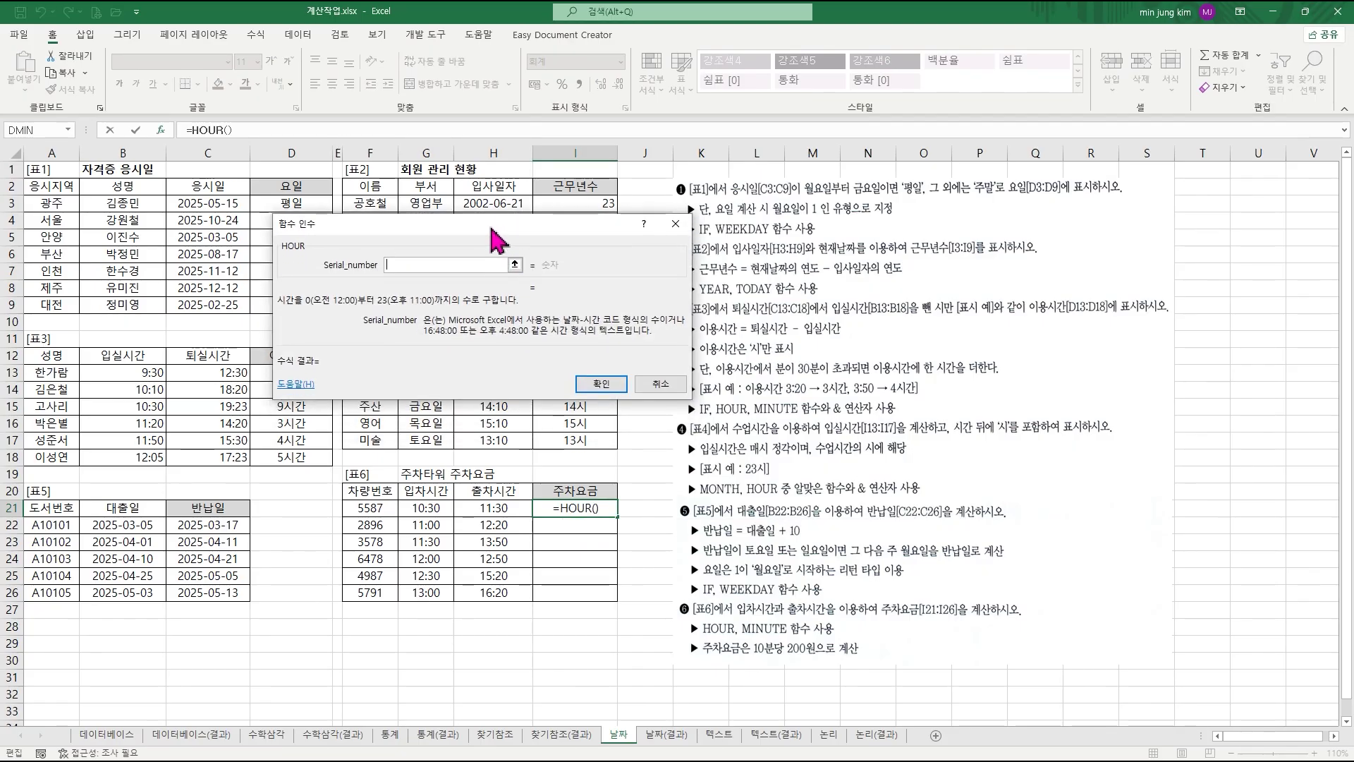
click(499, 508)
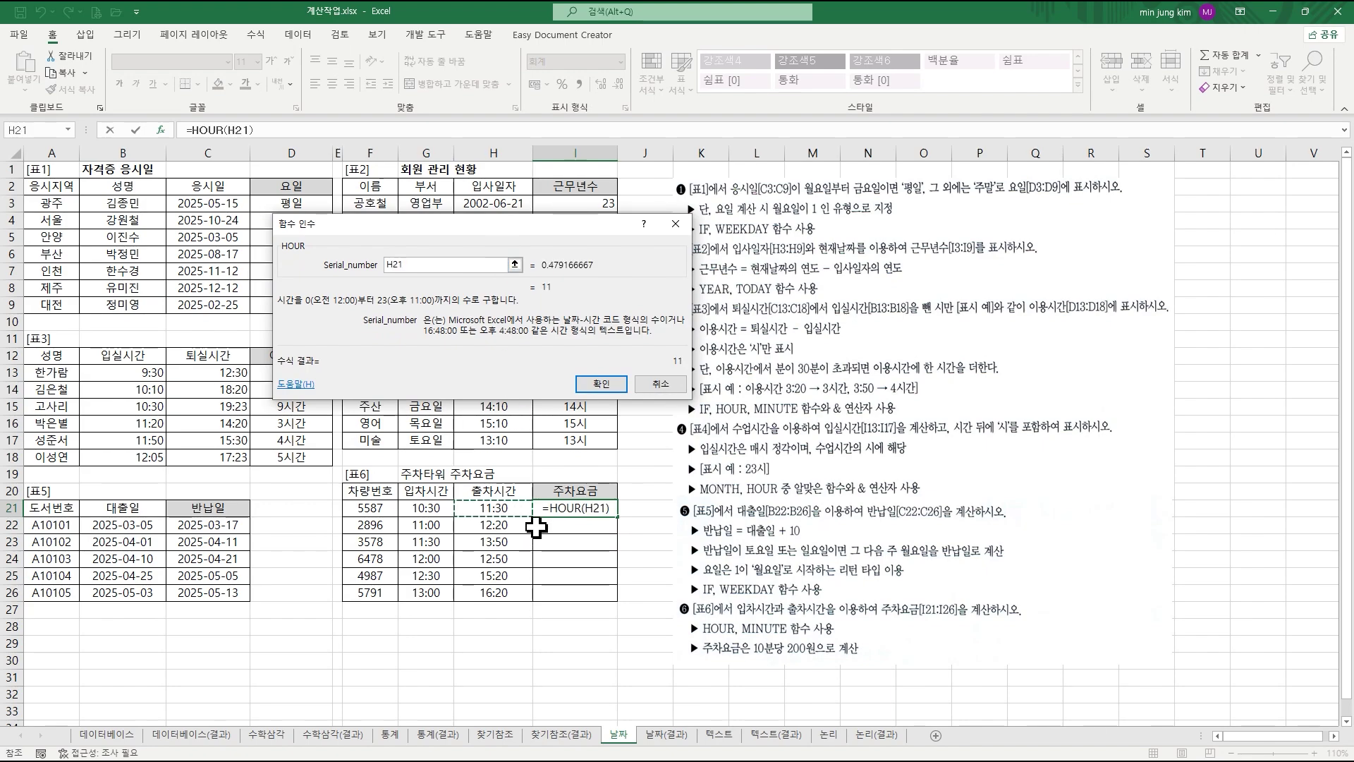
text(-)
click(416, 511)
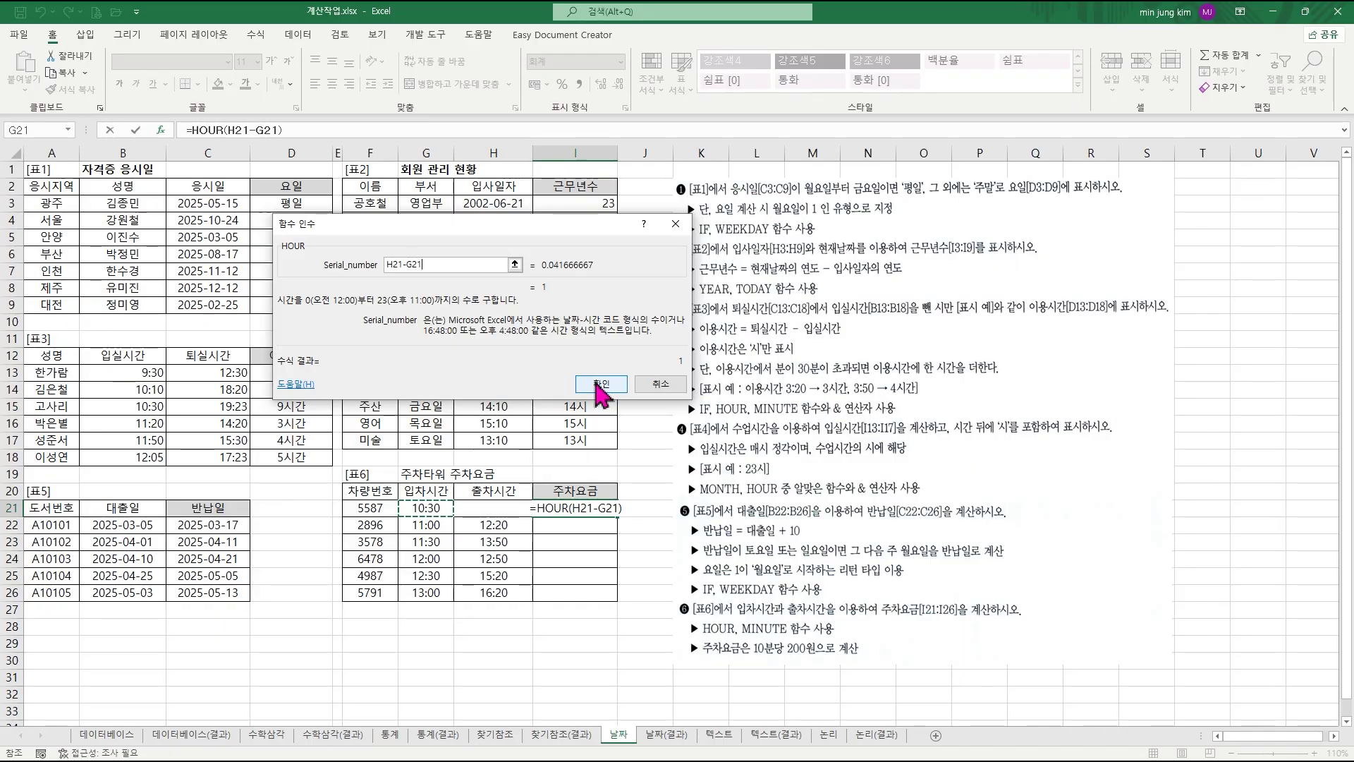
click(597, 384)
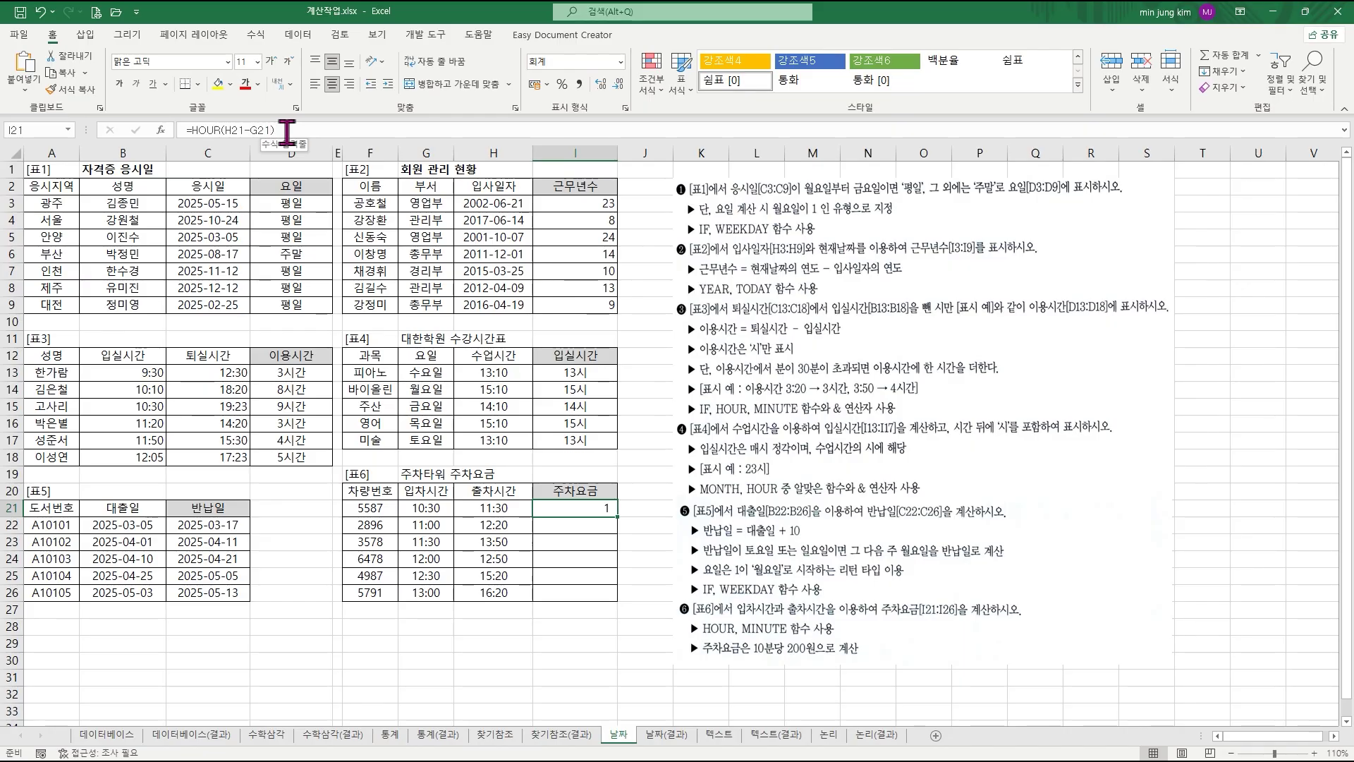
- Extend the I21 formula by multiplying the hours by 60 and adding MINUTE(H21-G21)
click(292, 130)
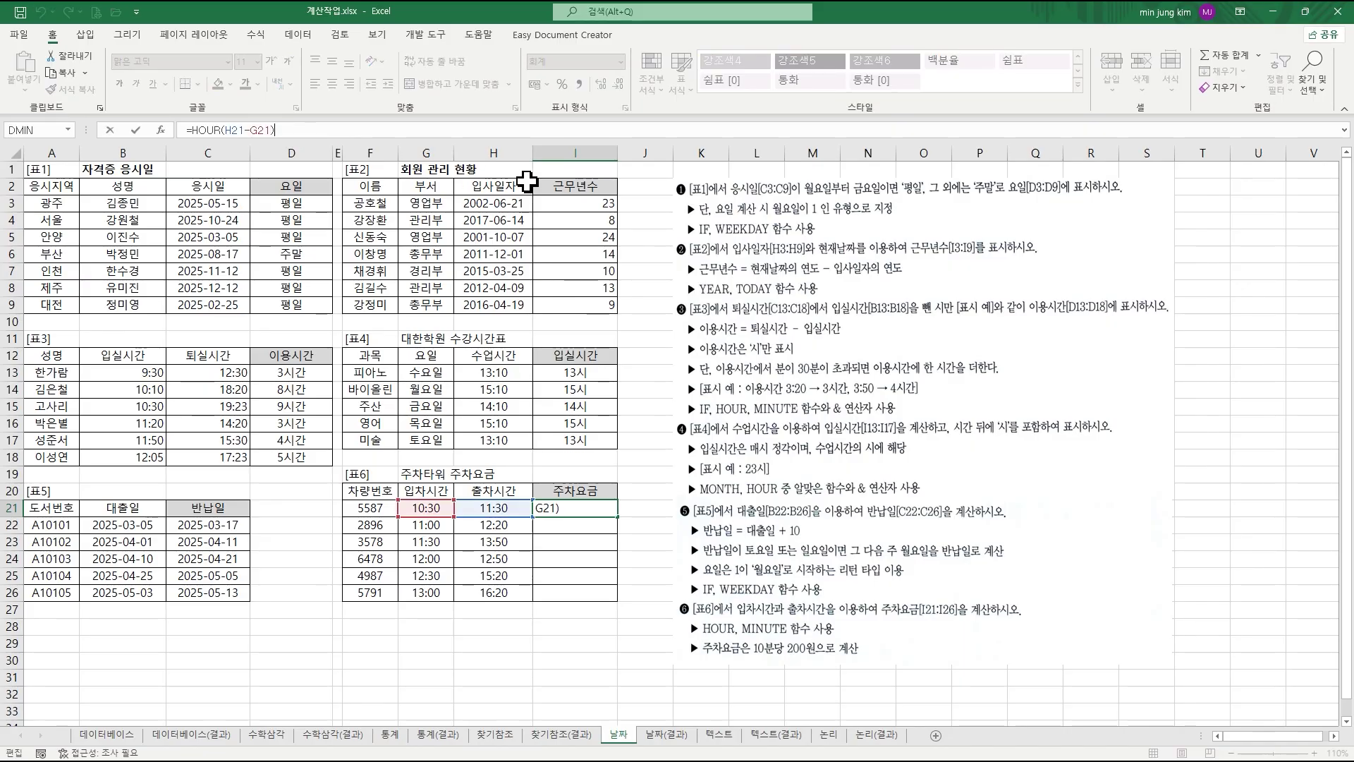
text(*60)
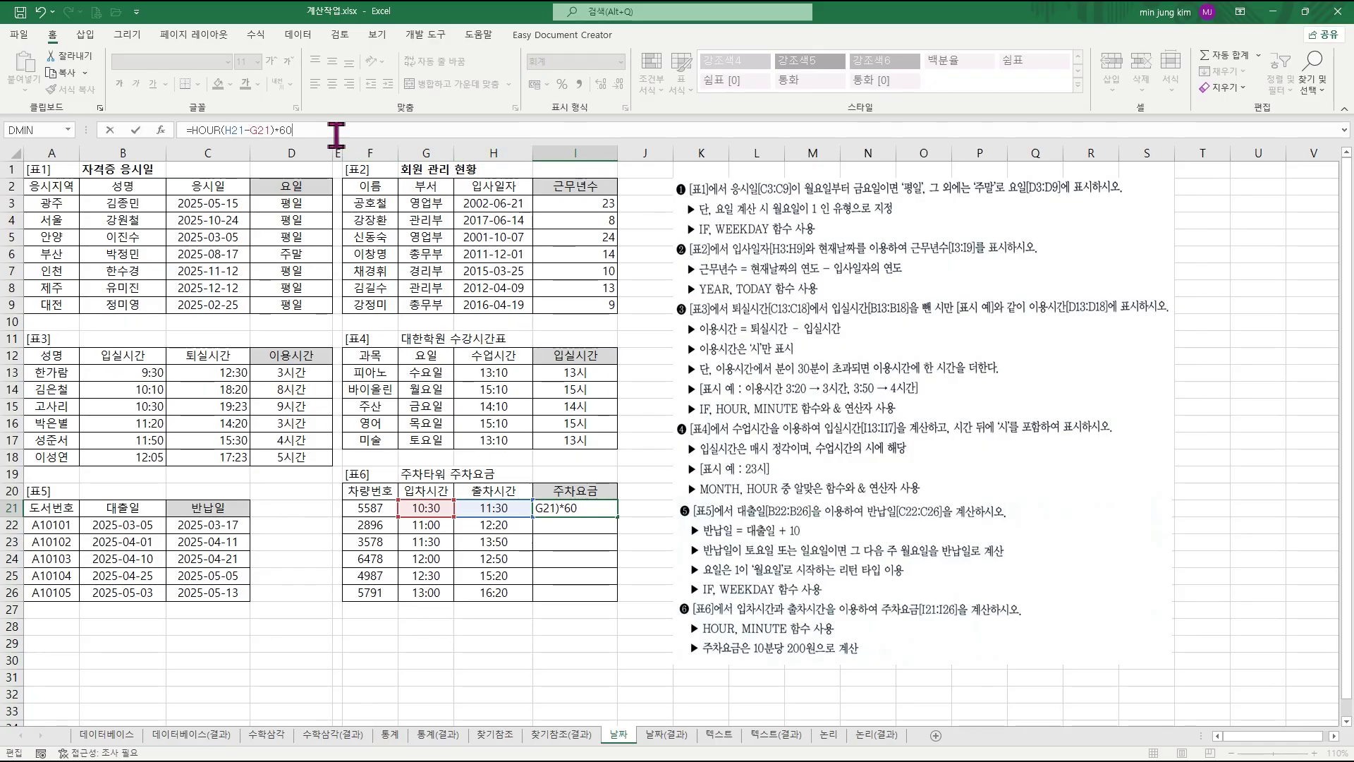
text(+minute)
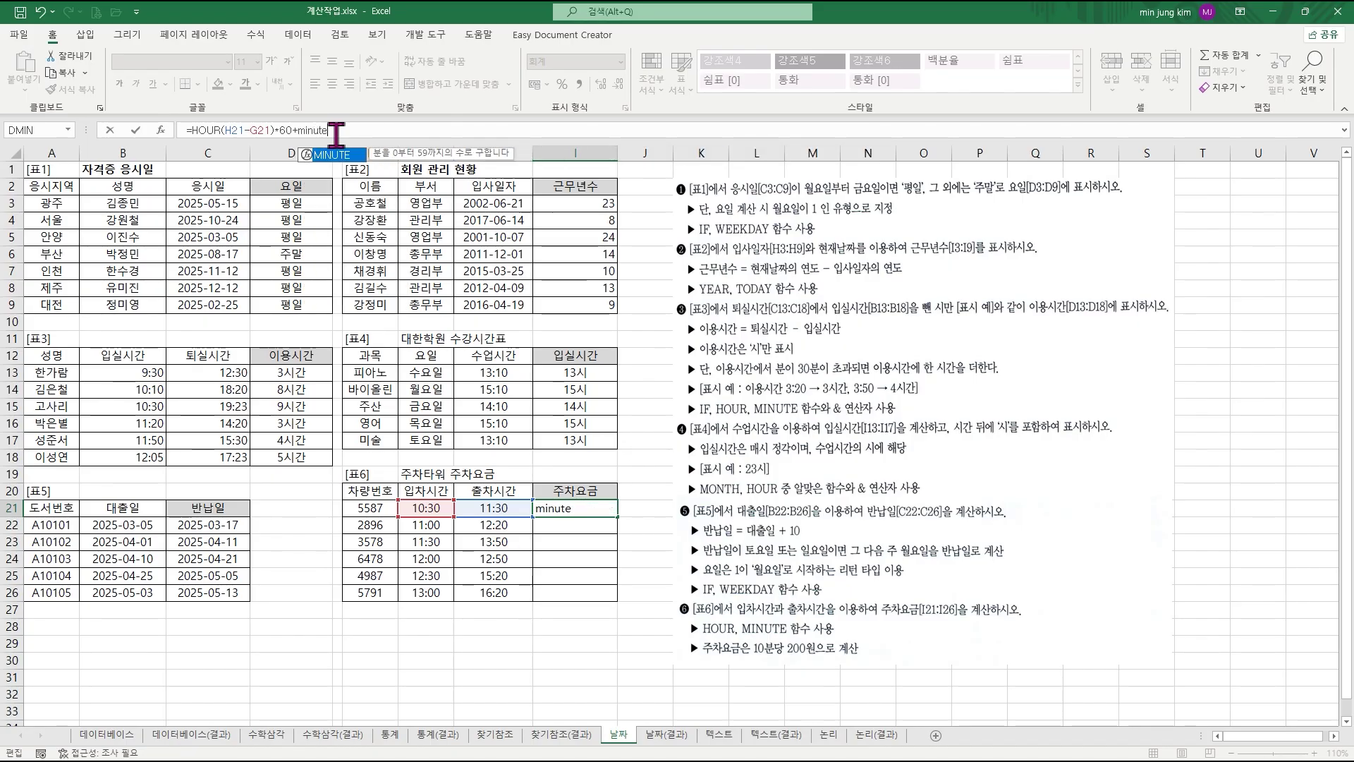
key(ctrl+a)
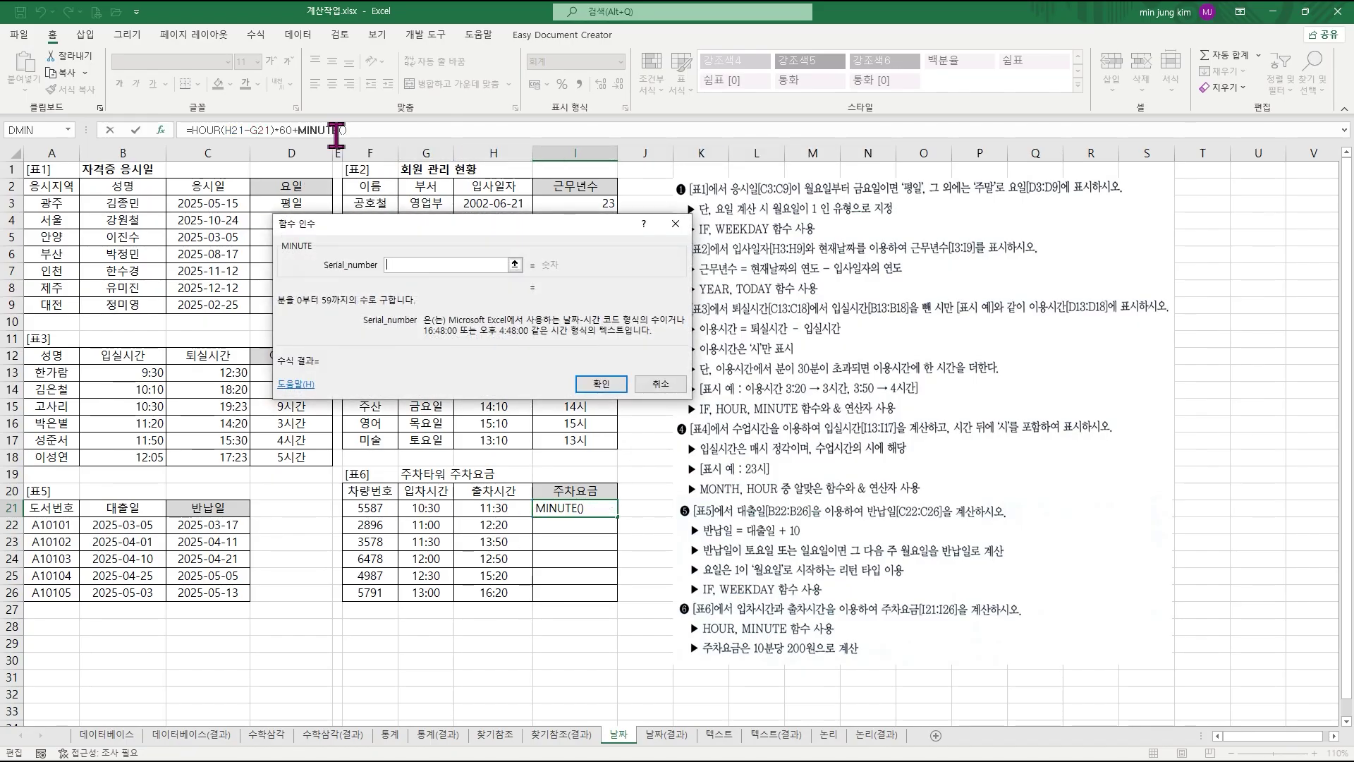
click(485, 508)
text(-)
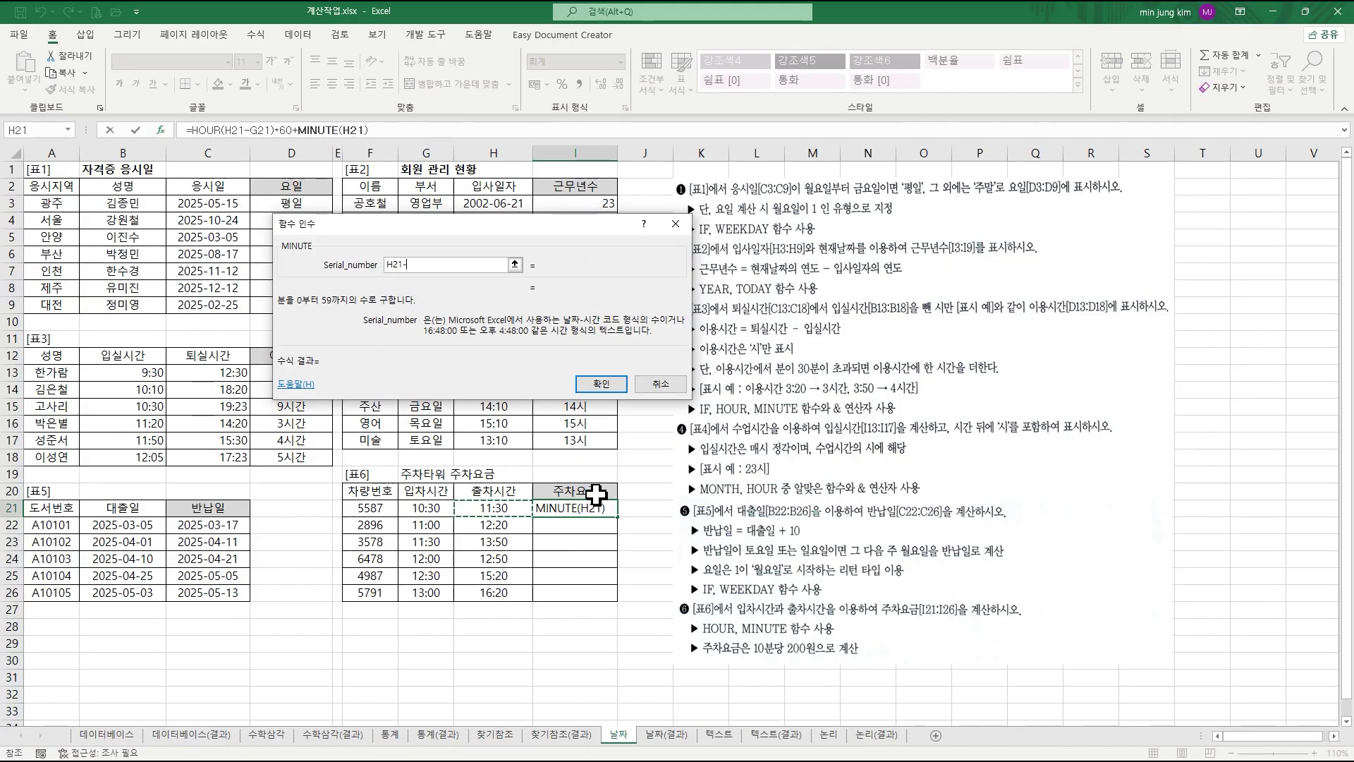
click(423, 507)
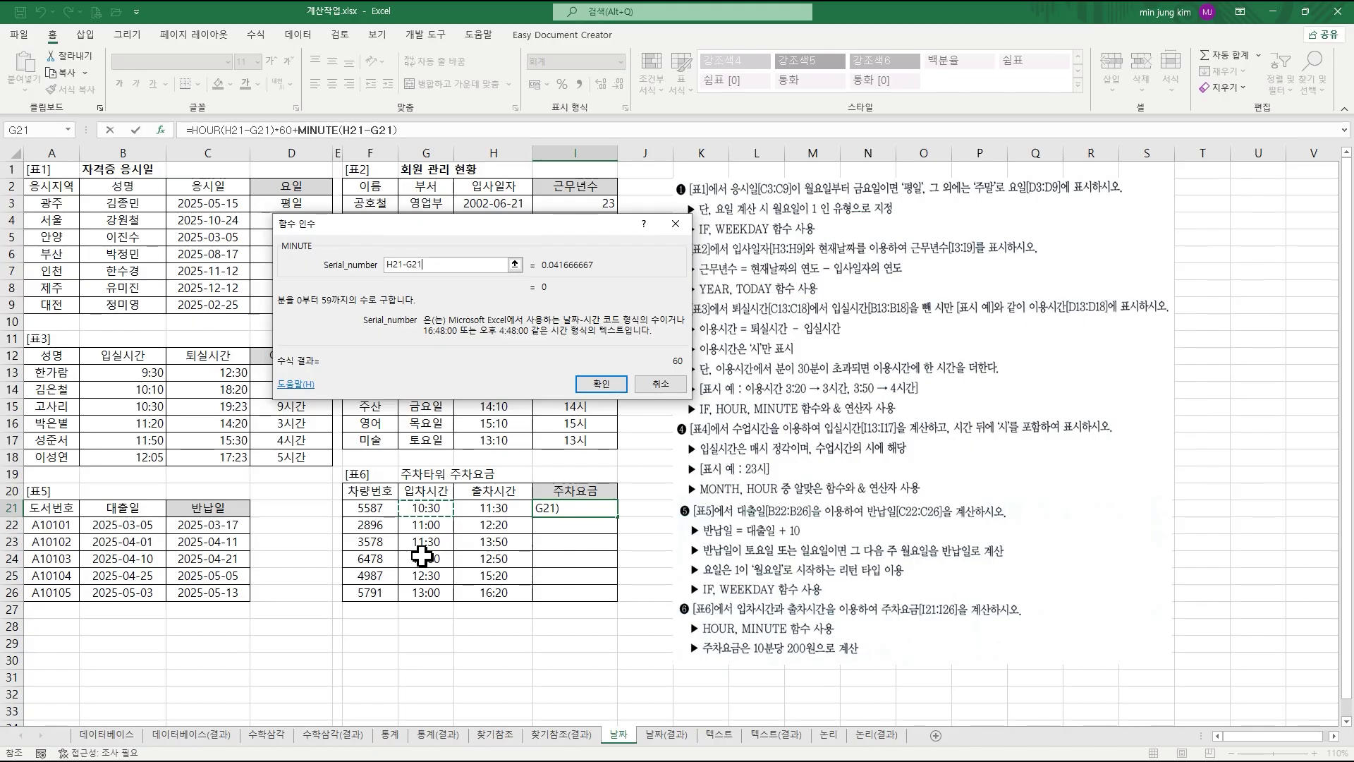
click(600, 383)
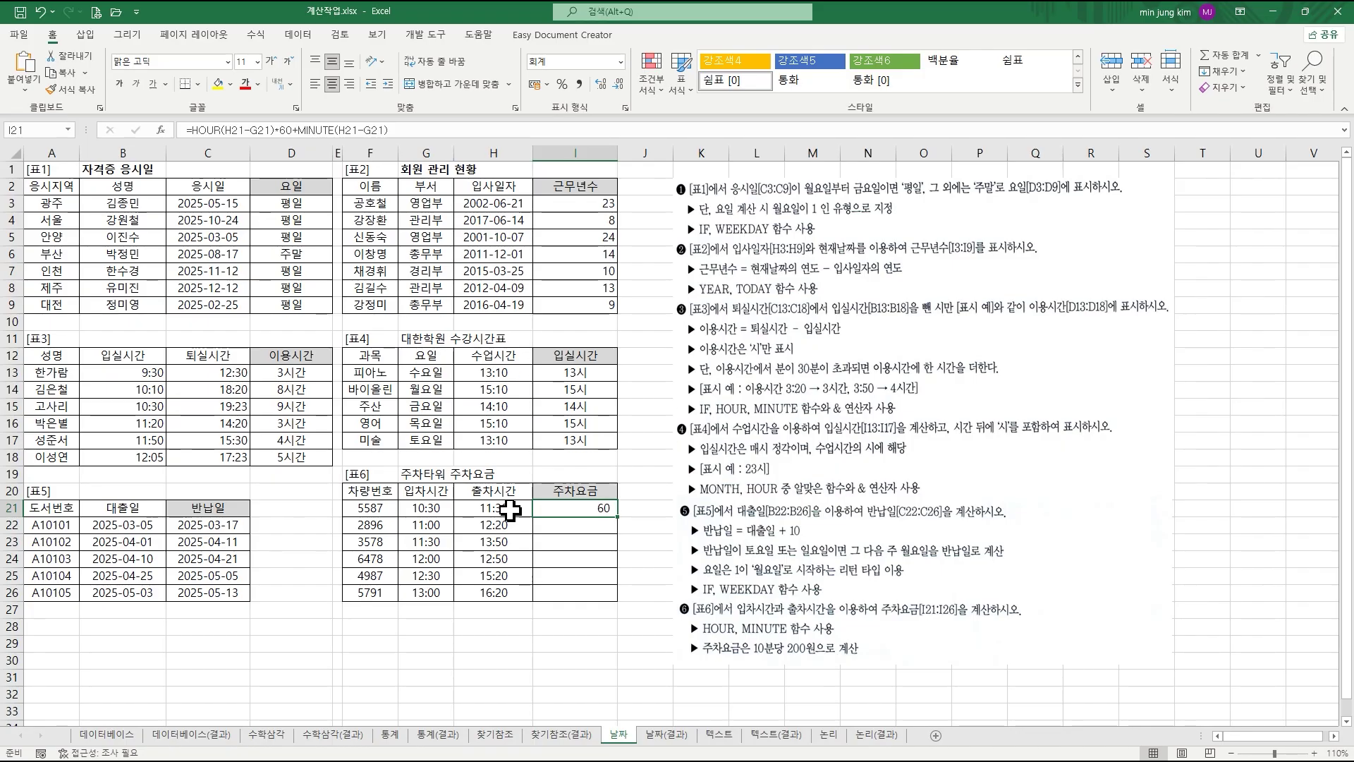
- Enclose the whole HOUR and MINUTE sum in I21 in parentheses and divide it by 10
click(192, 129)
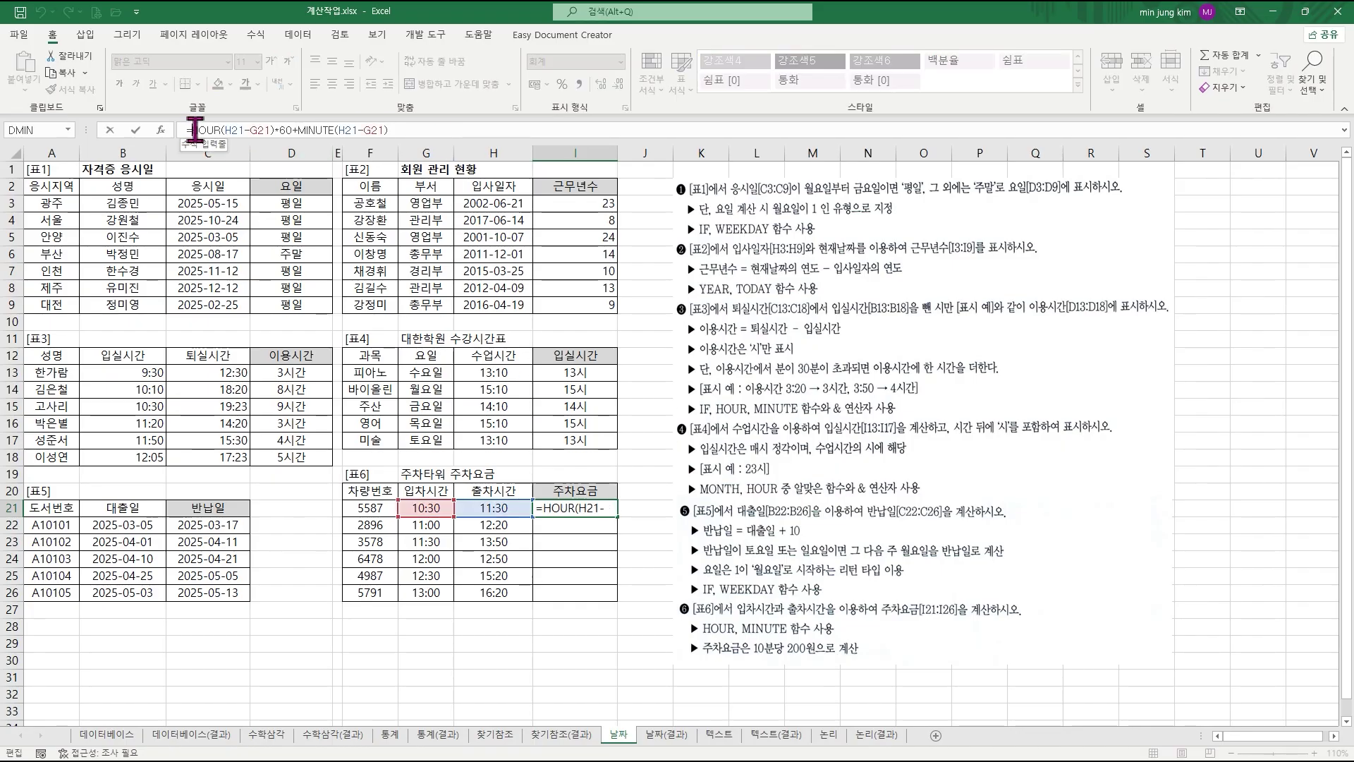
text(()
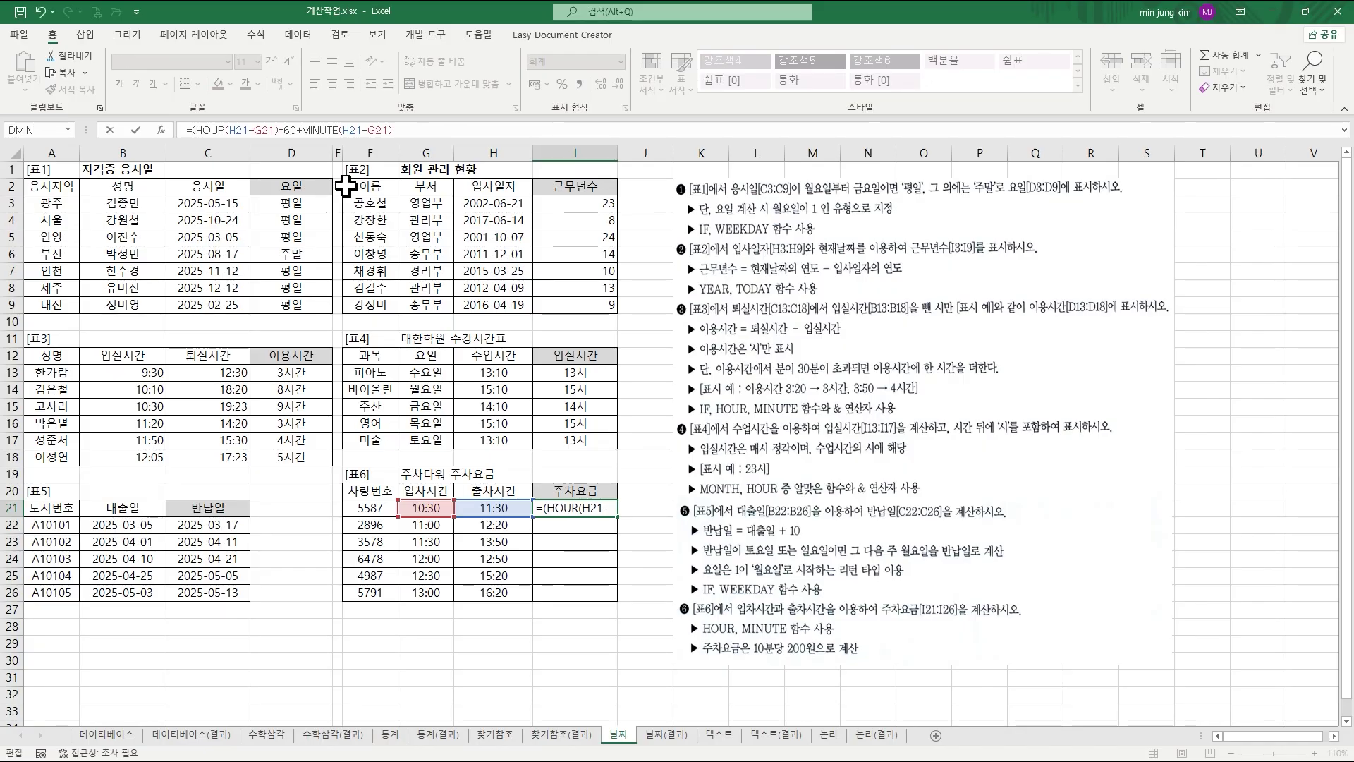
click(400, 130)
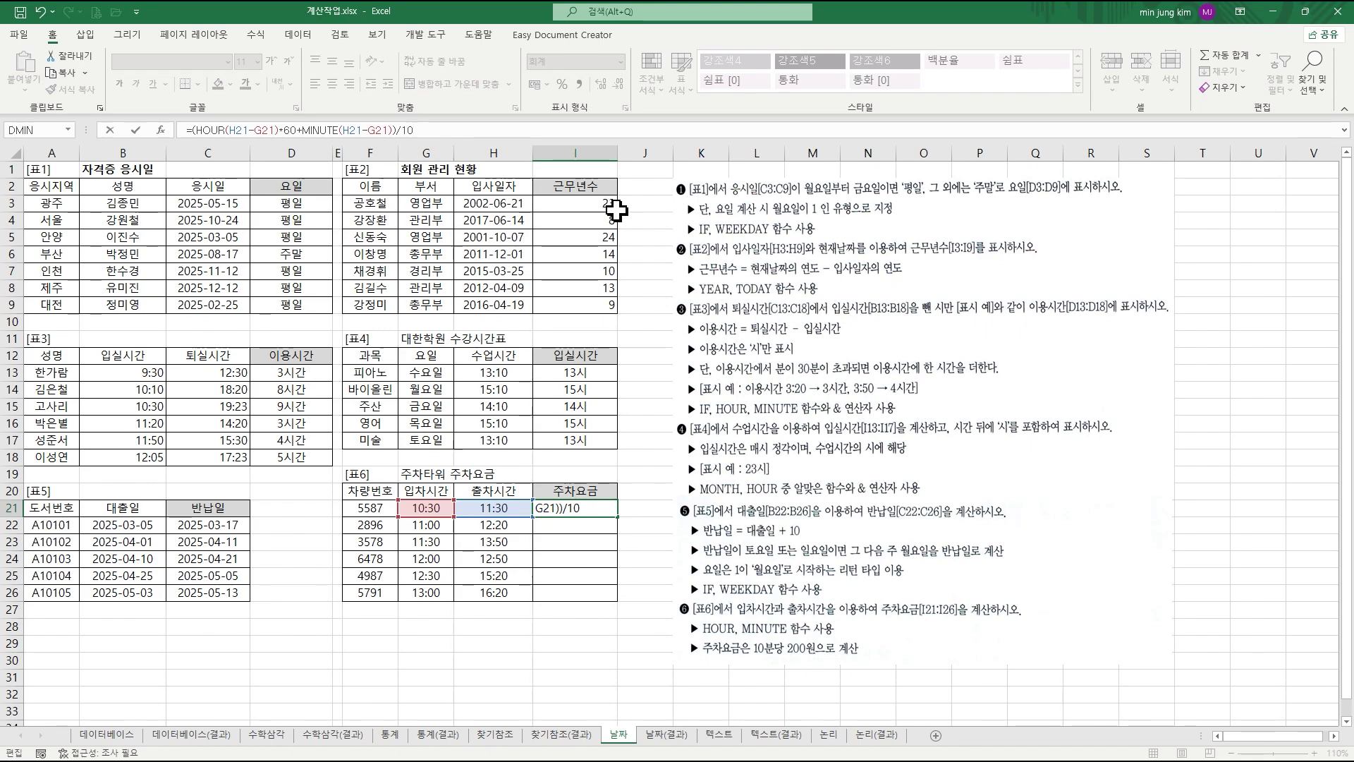
key(ctrl+Return)
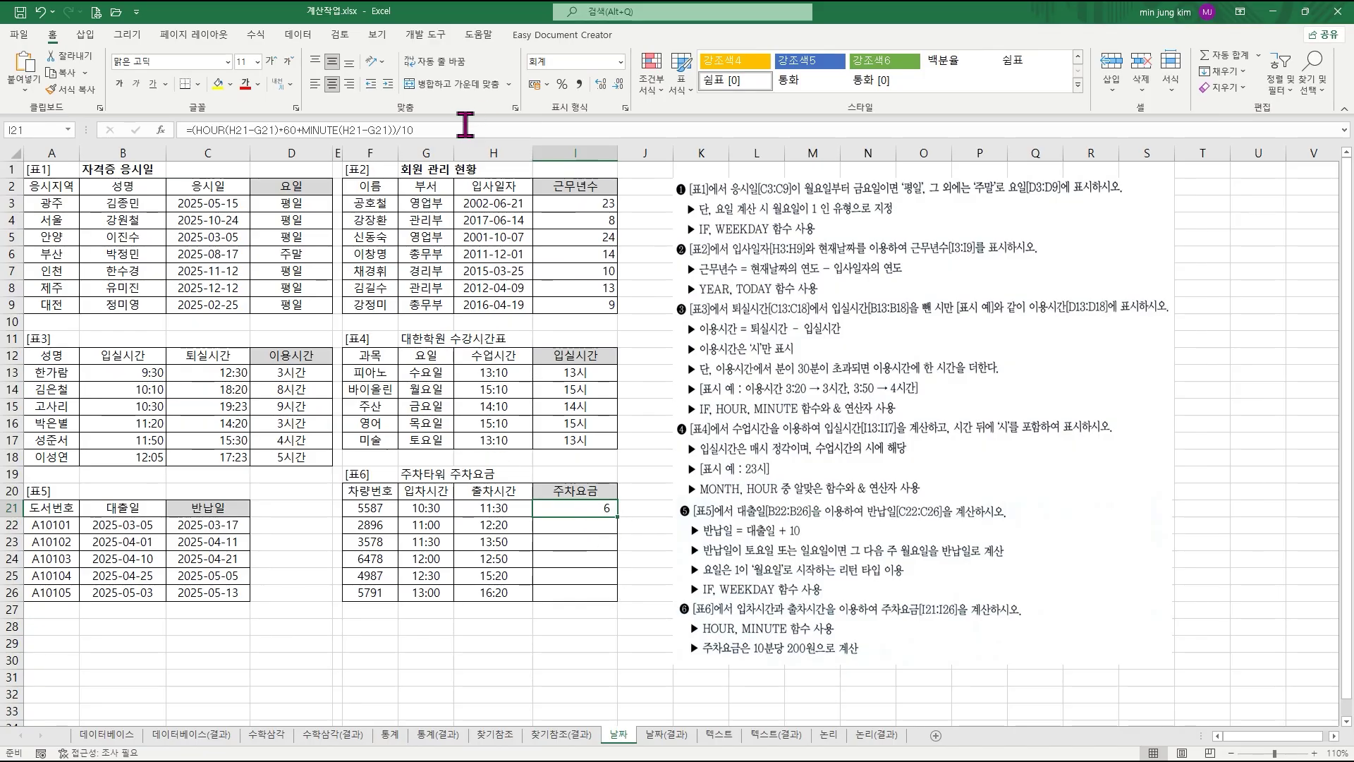
- Multiply the parking-fee formula in I21 by 200 and reselect the cell
click(472, 129)
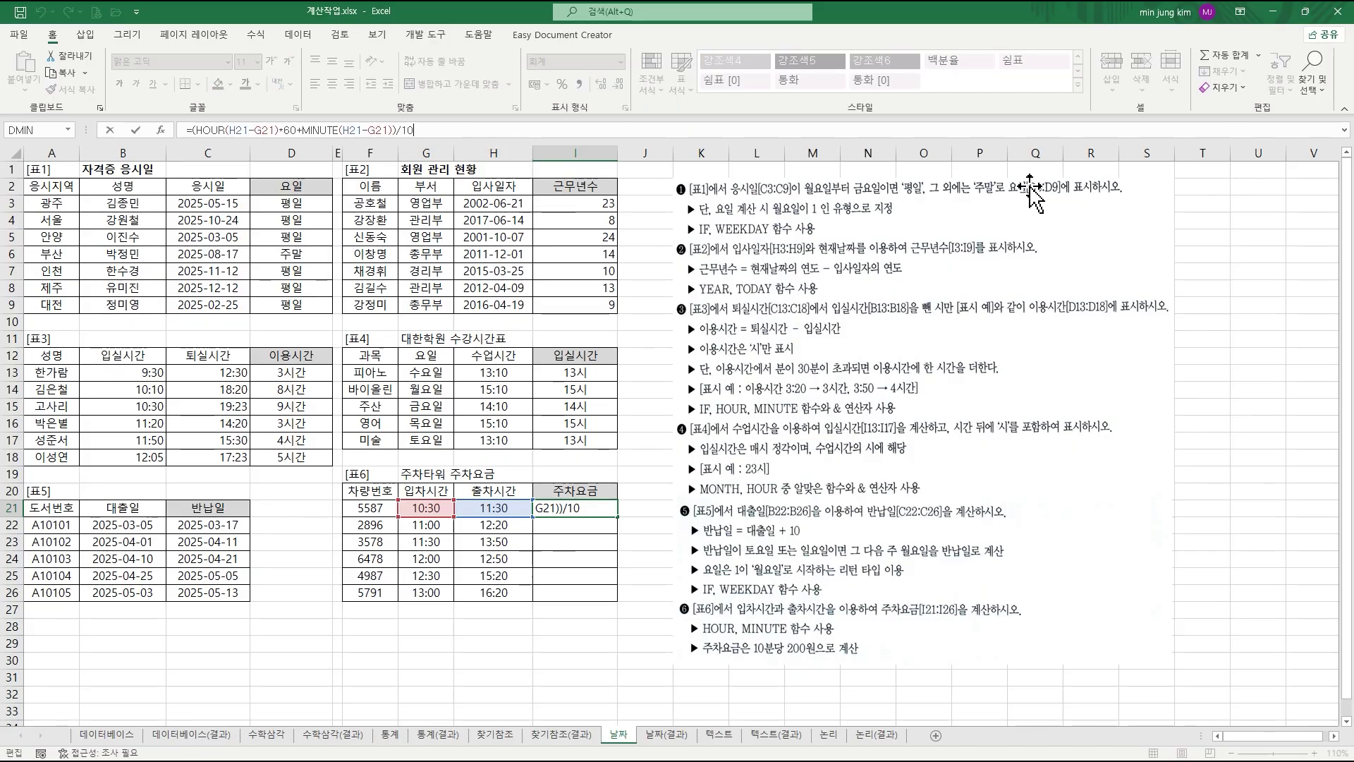
text(*200)
key(Return)
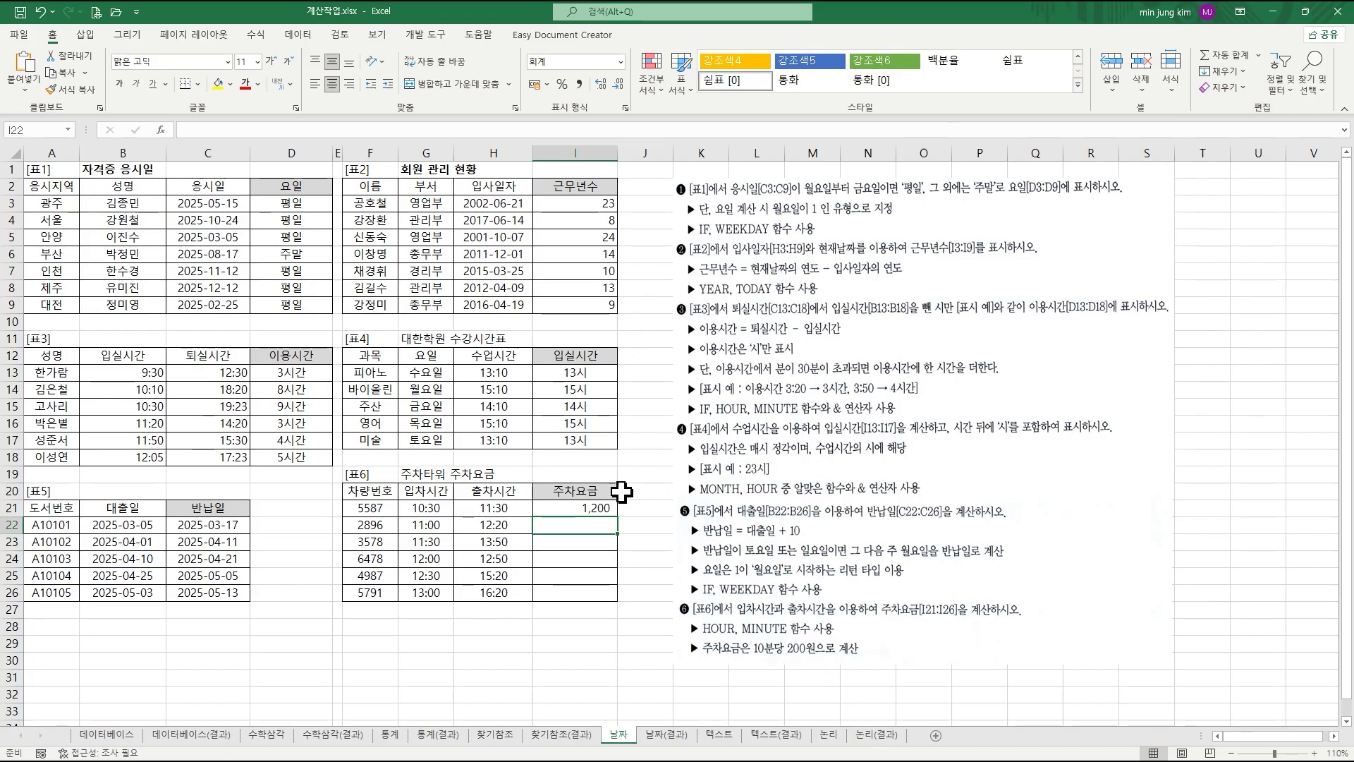
click(594, 504)
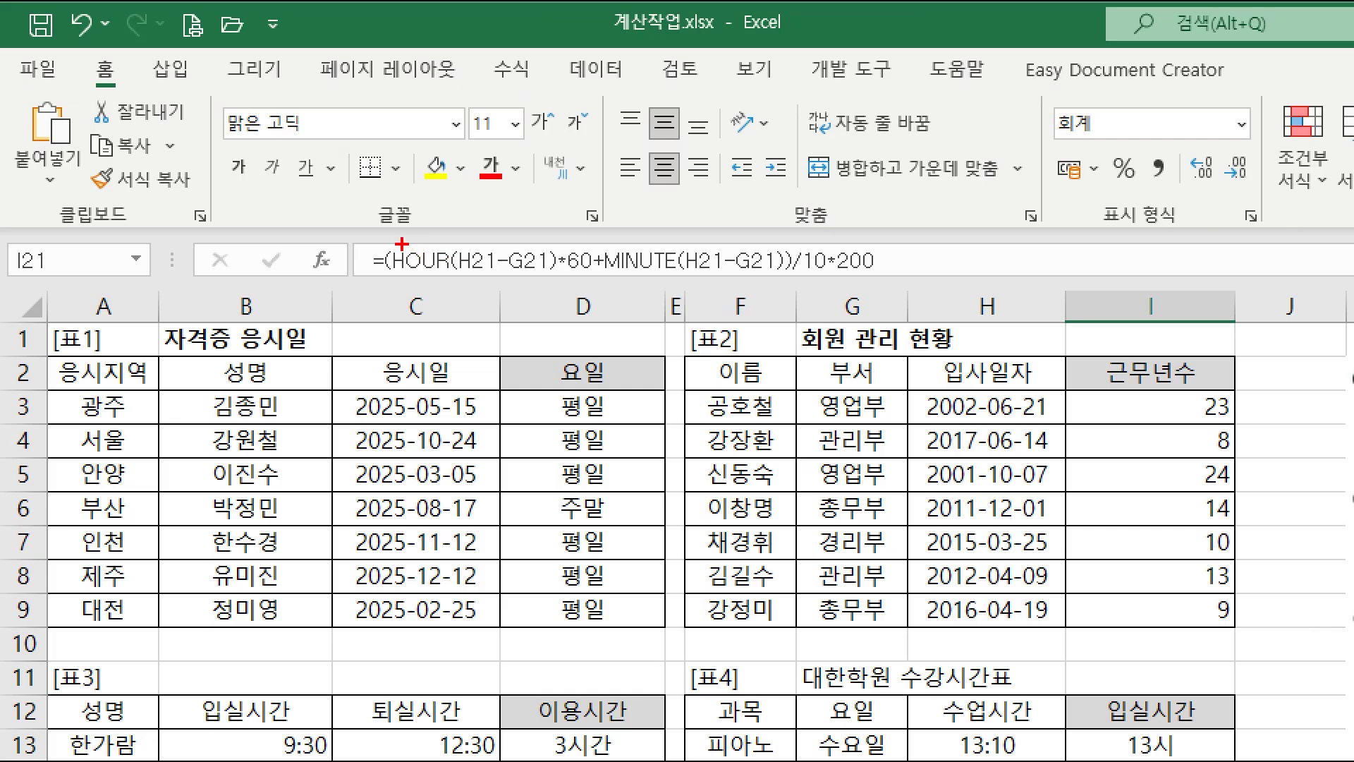
mouse_move(387, 237)
mouse_down()
mouse_move(493, 241)
mouse_move(561, 276)
mouse_move(597, 277)
mouse_up()
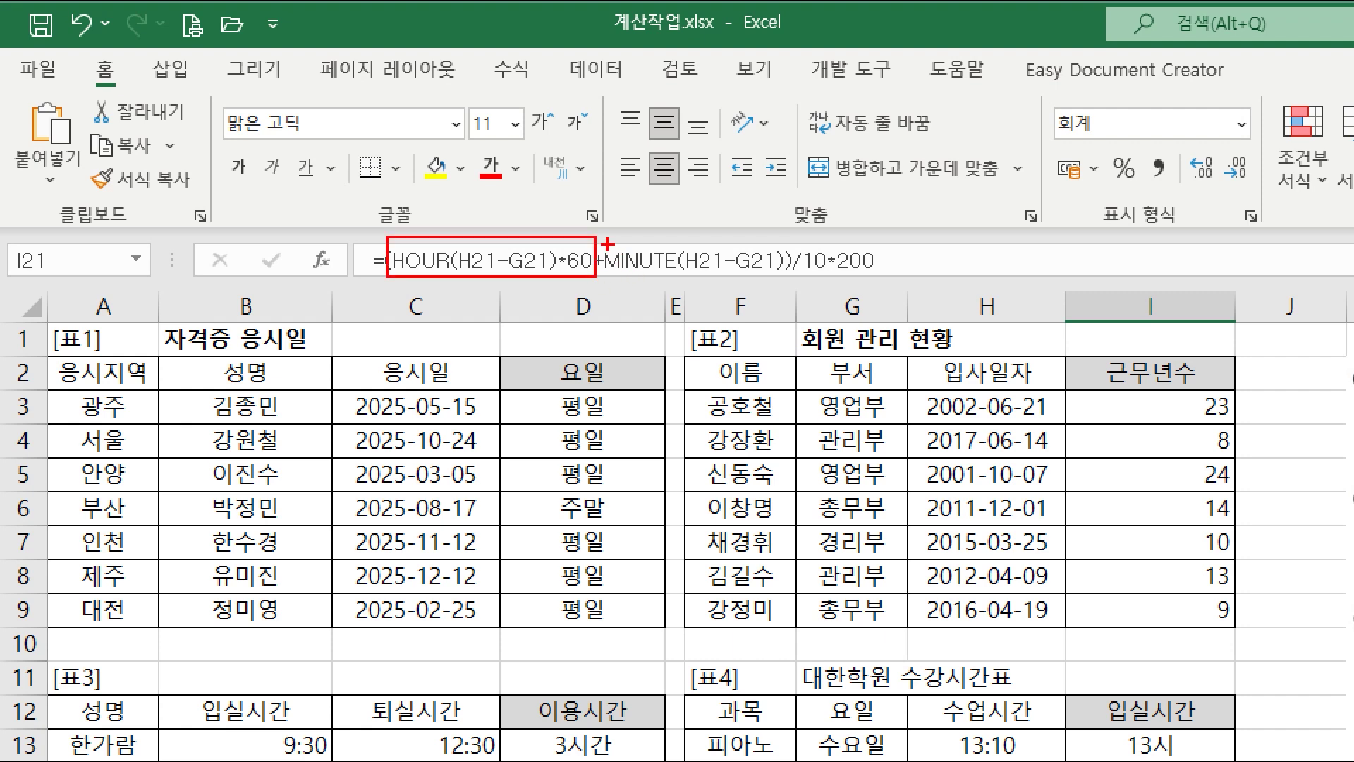
mouse_move(605, 242)
mouse_down()
mouse_move(715, 273)
mouse_move(784, 274)
mouse_up()
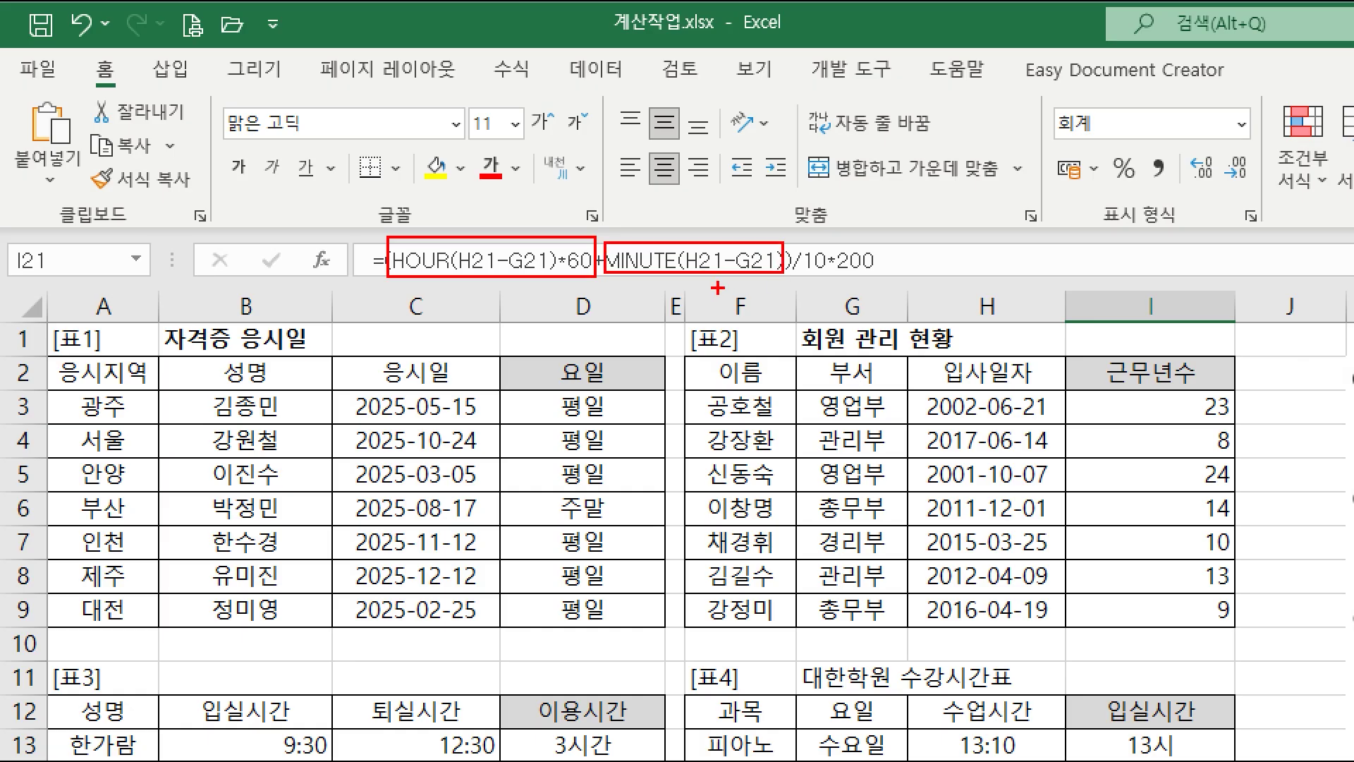
mouse_move(821, 279)
mouse_down()
mouse_move(790, 282)
mouse_move(823, 234)
mouse_move(825, 249)
mouse_up()
drag(836, 281, 950, 280)
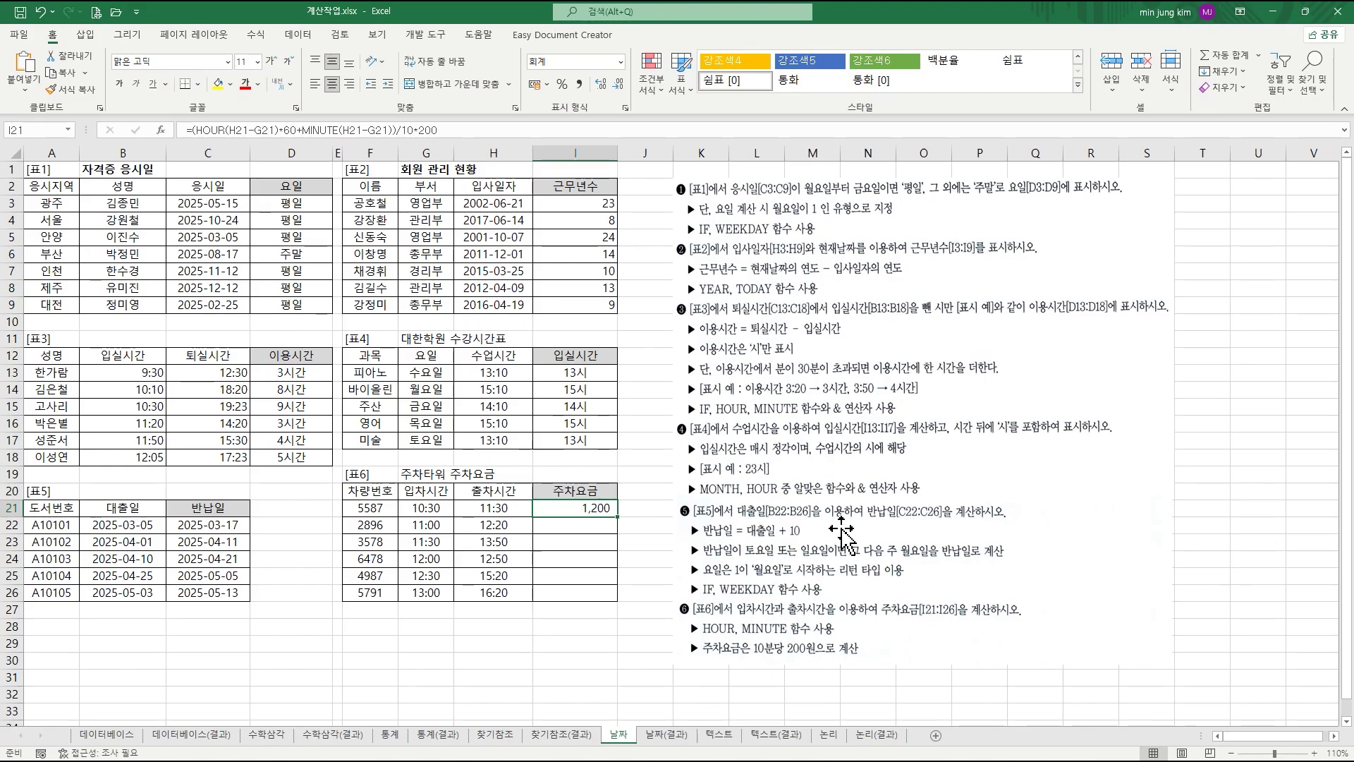
- Fill the parking-fee formula from I21 down through I26 and deselect the range
drag(617, 519, 617, 609)
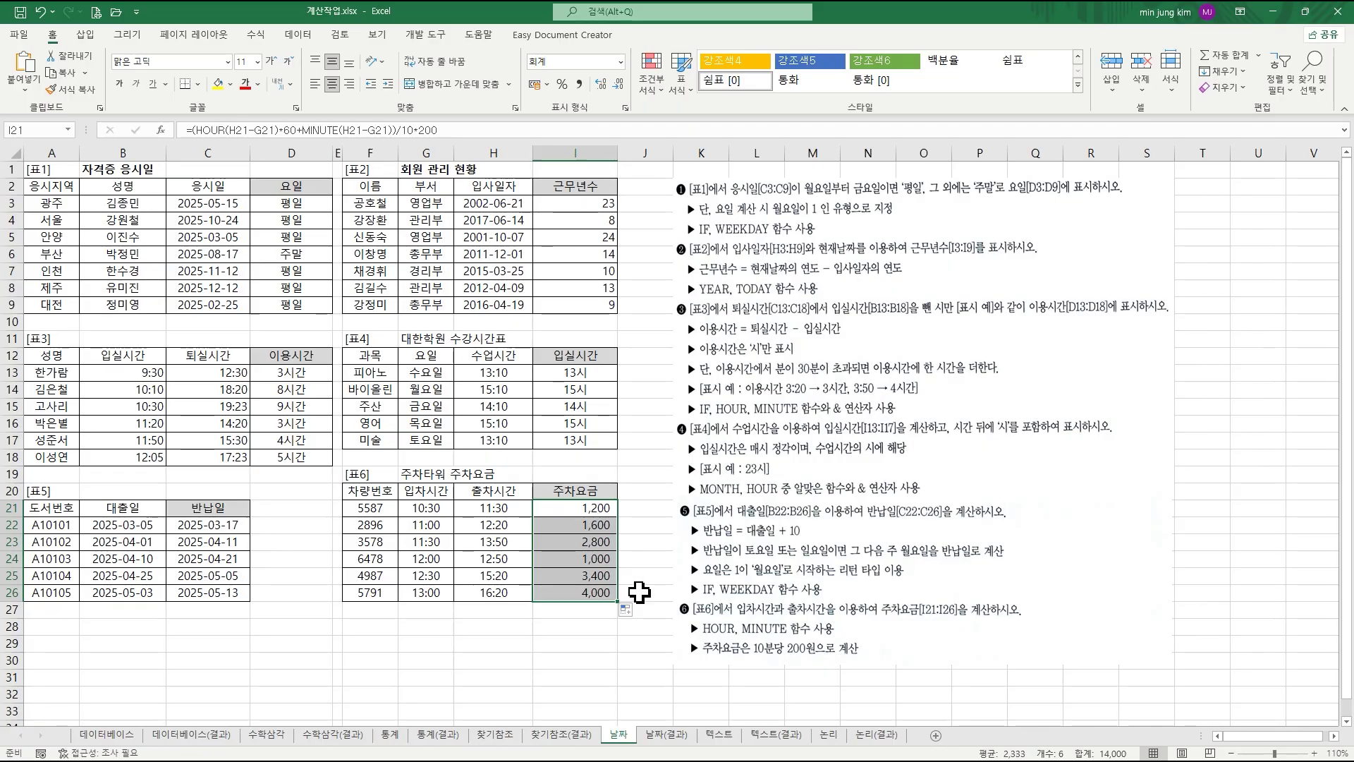
click(641, 590)
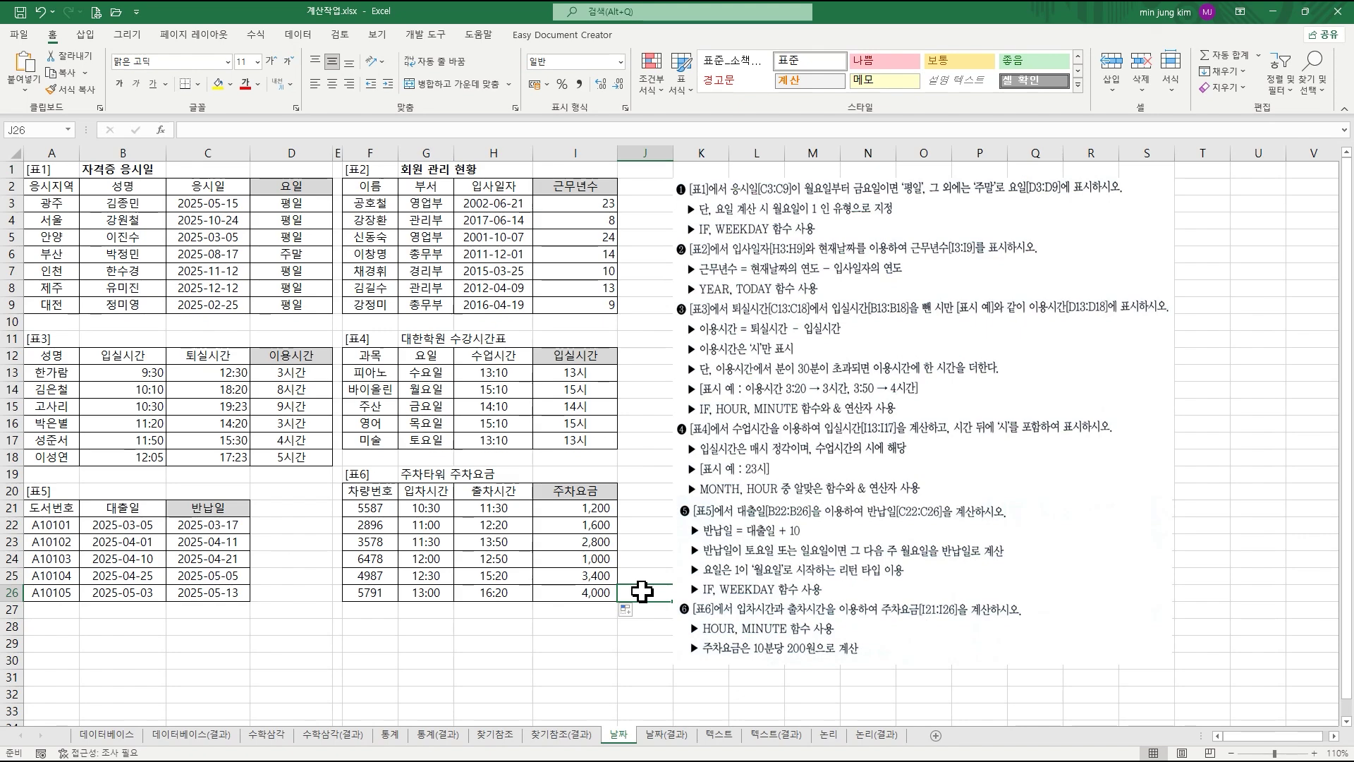
click(915, 693)
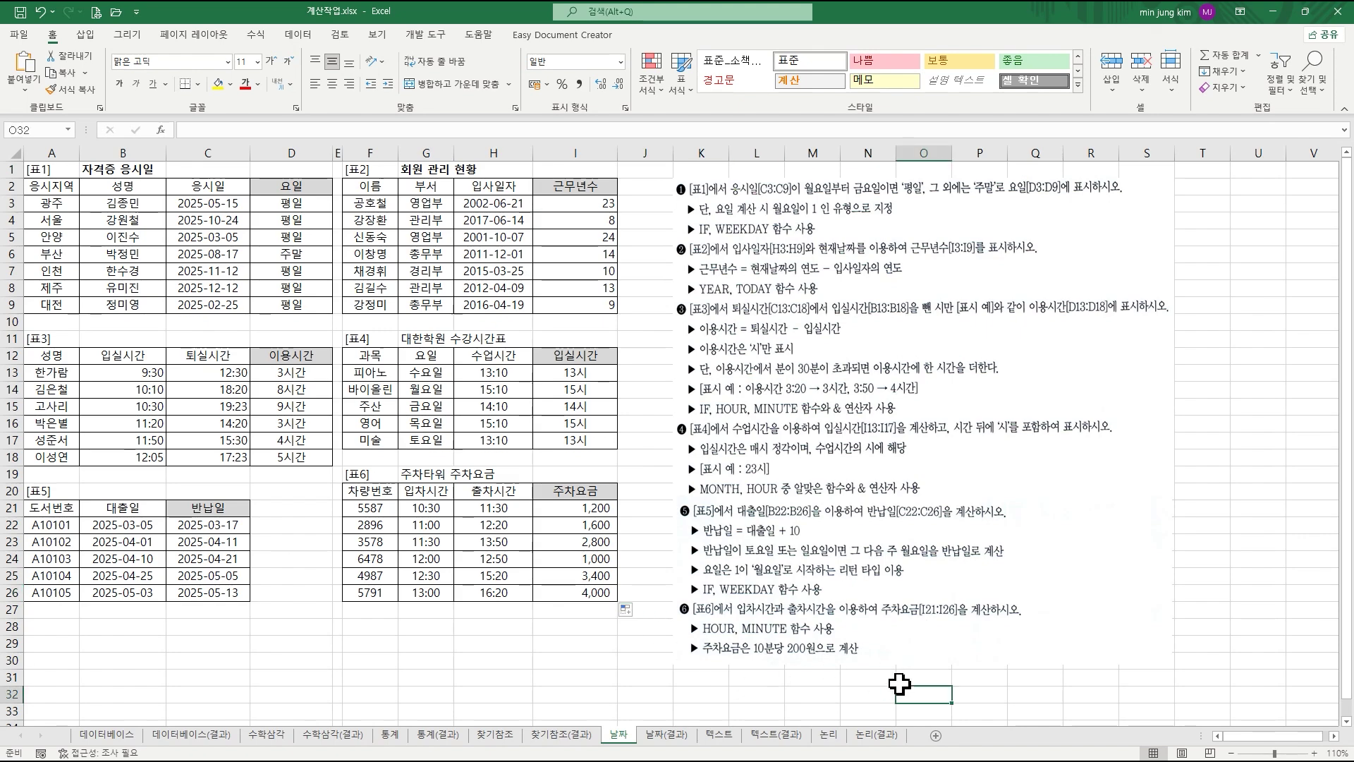